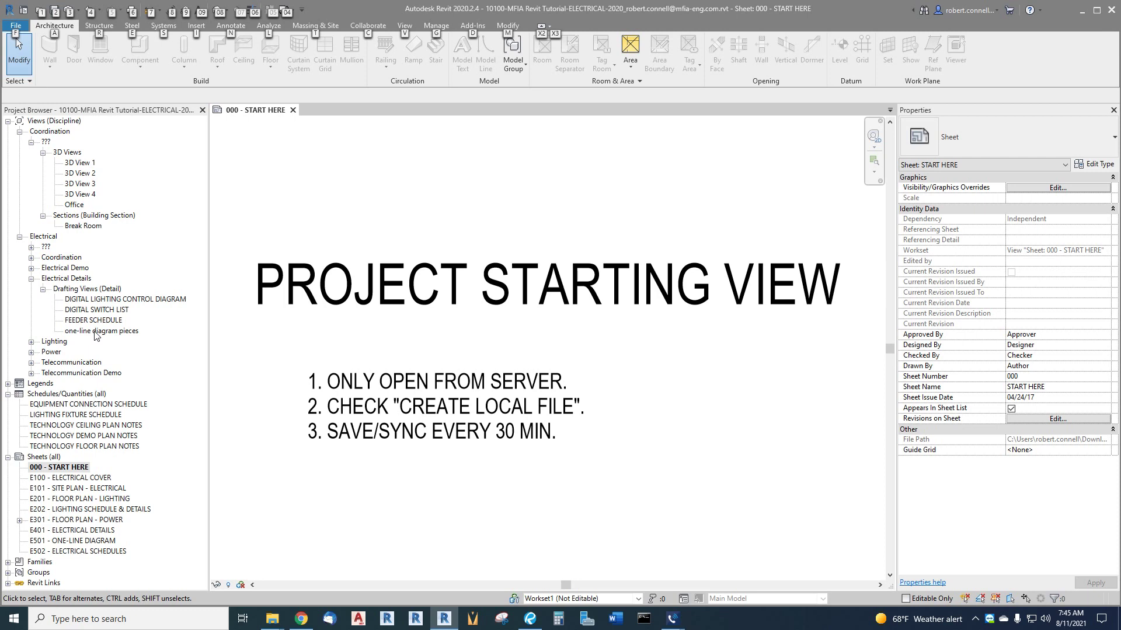
- Open the "one-line diagram pieces" drafting view from the Electrical Details group
left_click(31, 278)
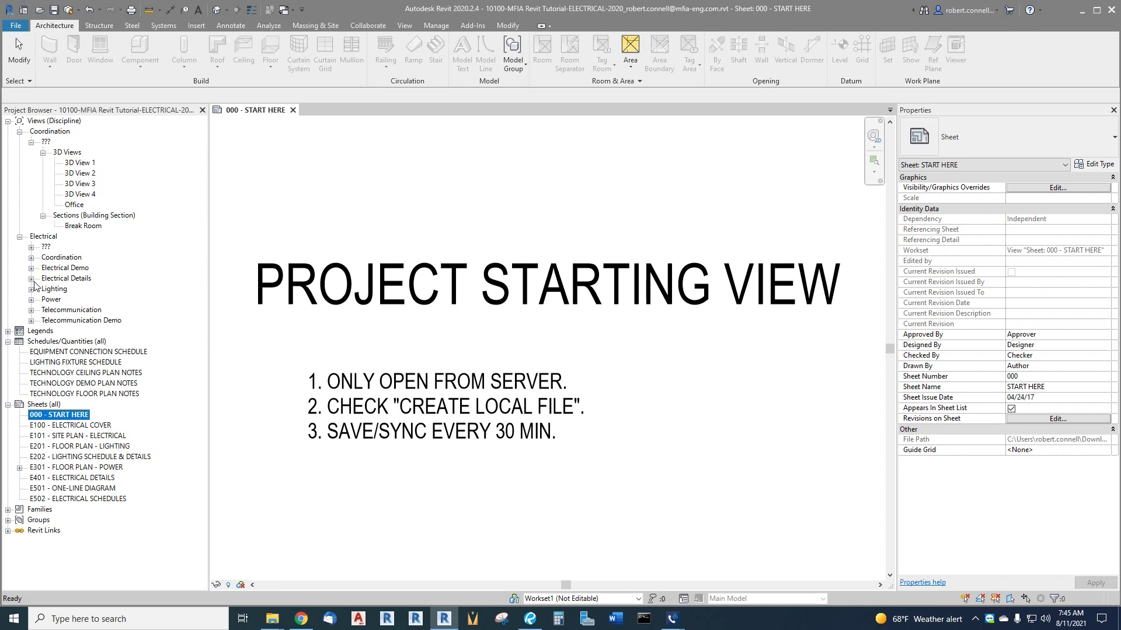
left_click(31, 279)
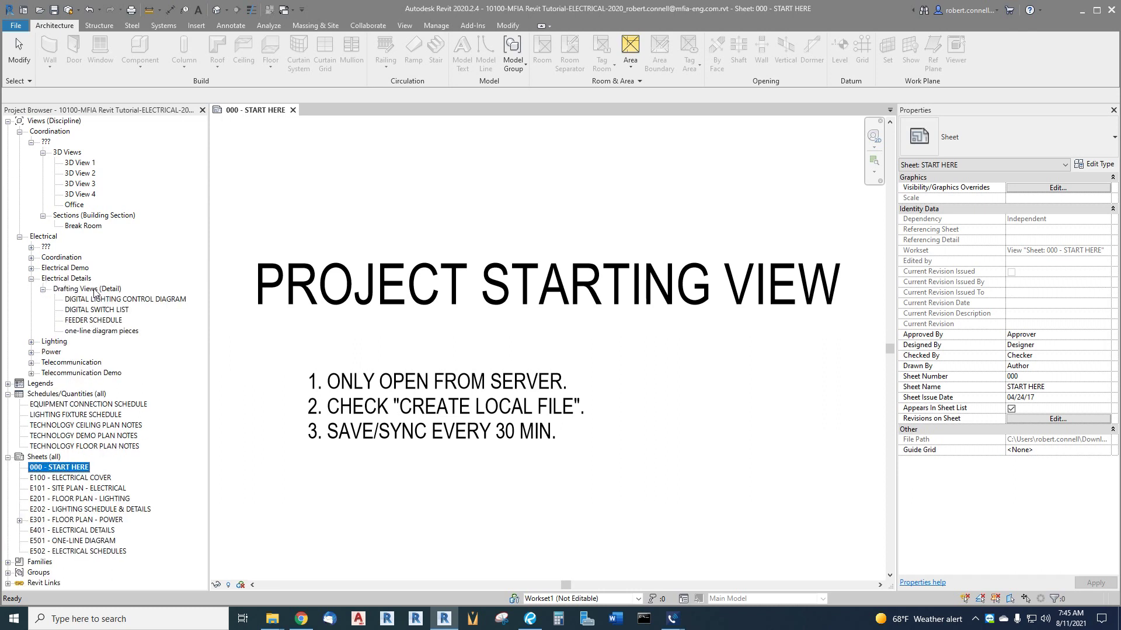
double_click(103, 330)
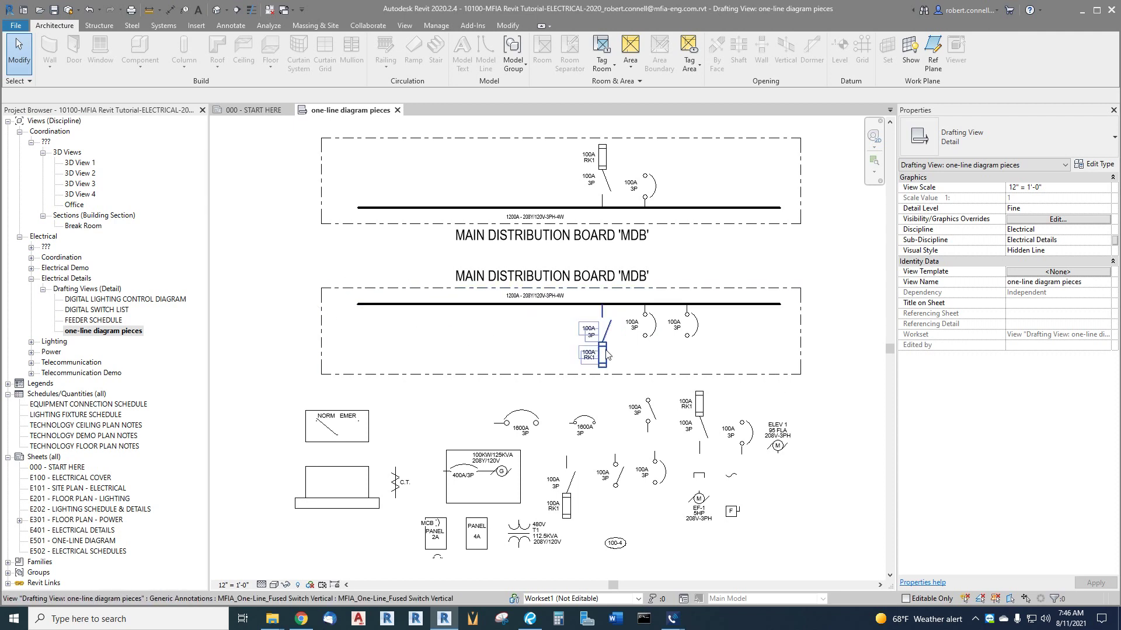
- Inspect the editable amps and poles labels on the fused switch in the lower main distribution board
scroll(606, 354, "up", 4)
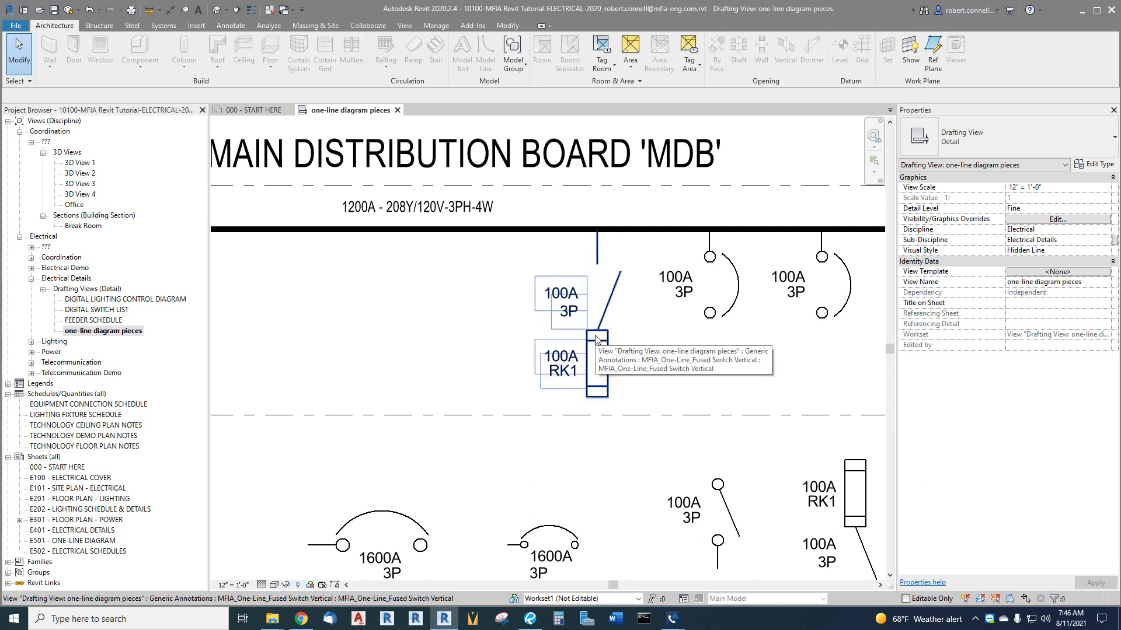
left_click(561, 300)
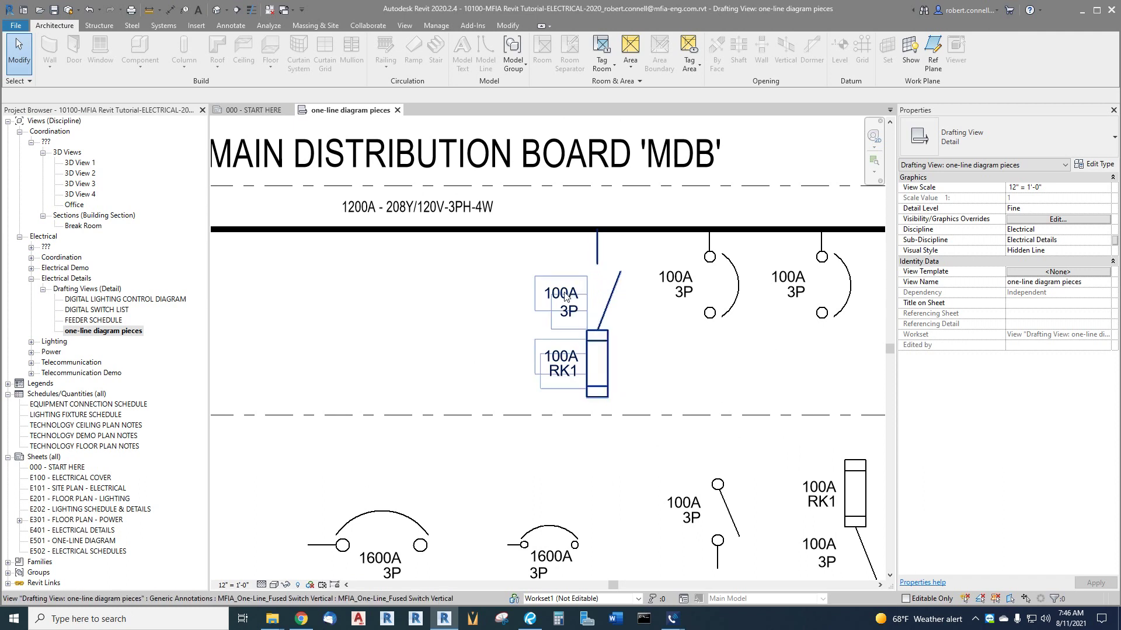
left_click(559, 298)
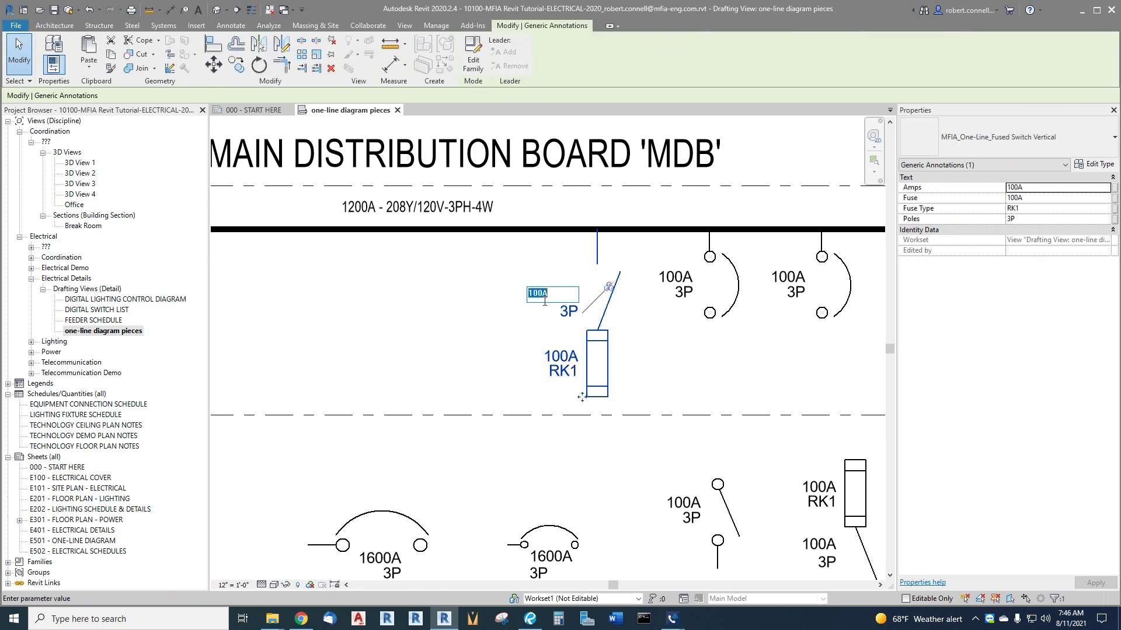
key("Return")
left_click(566, 312)
key("Escape")
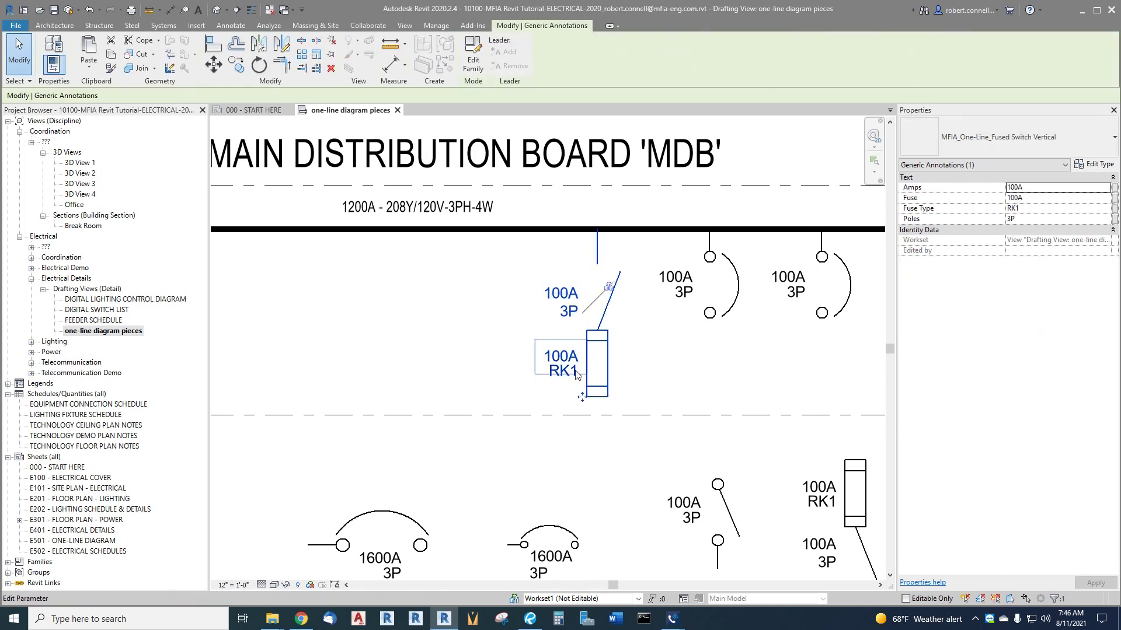
scroll(521, 397, "down", 2)
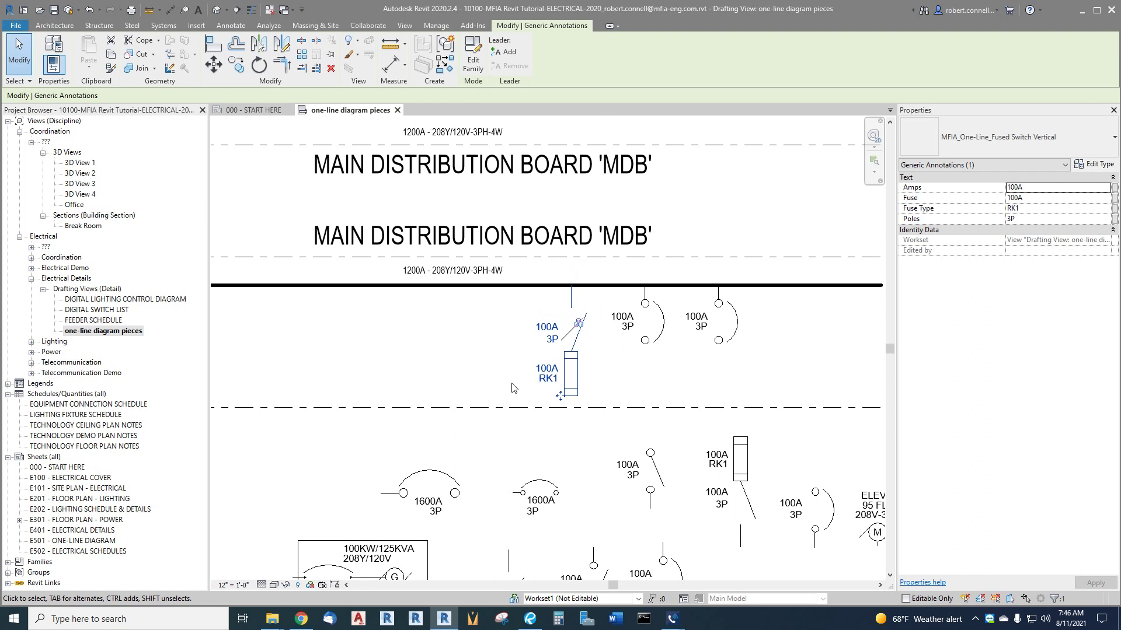
scroll(512, 388, "down", 3)
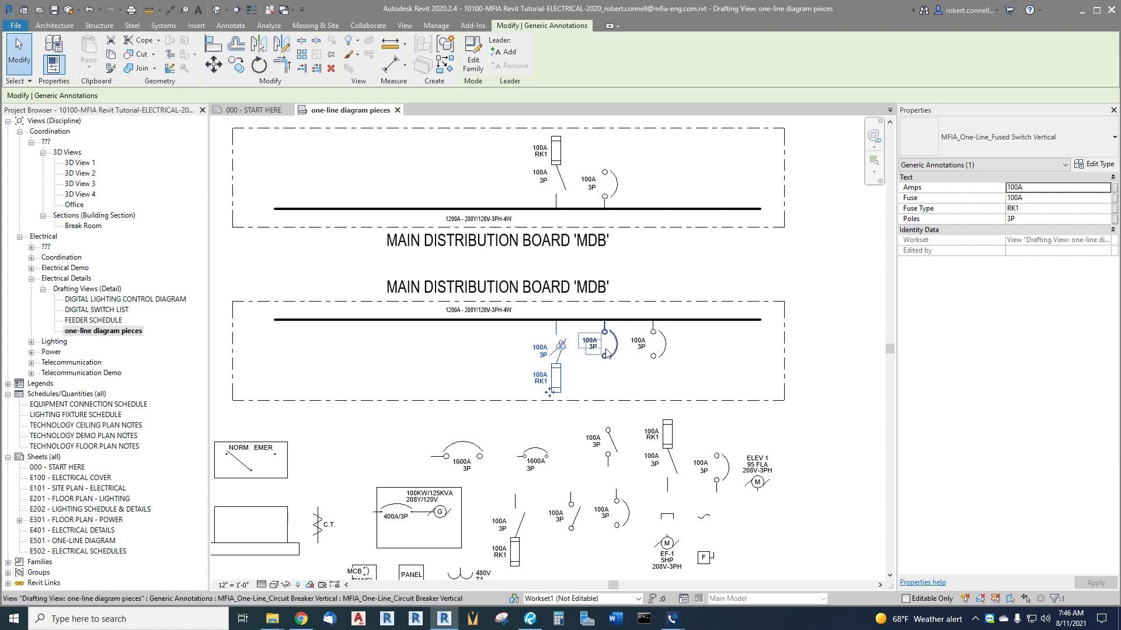
key("Escape")
- Examine the two main distribution board layouts and the loose one-line symbols below them
scroll(592, 360, "down", 1)
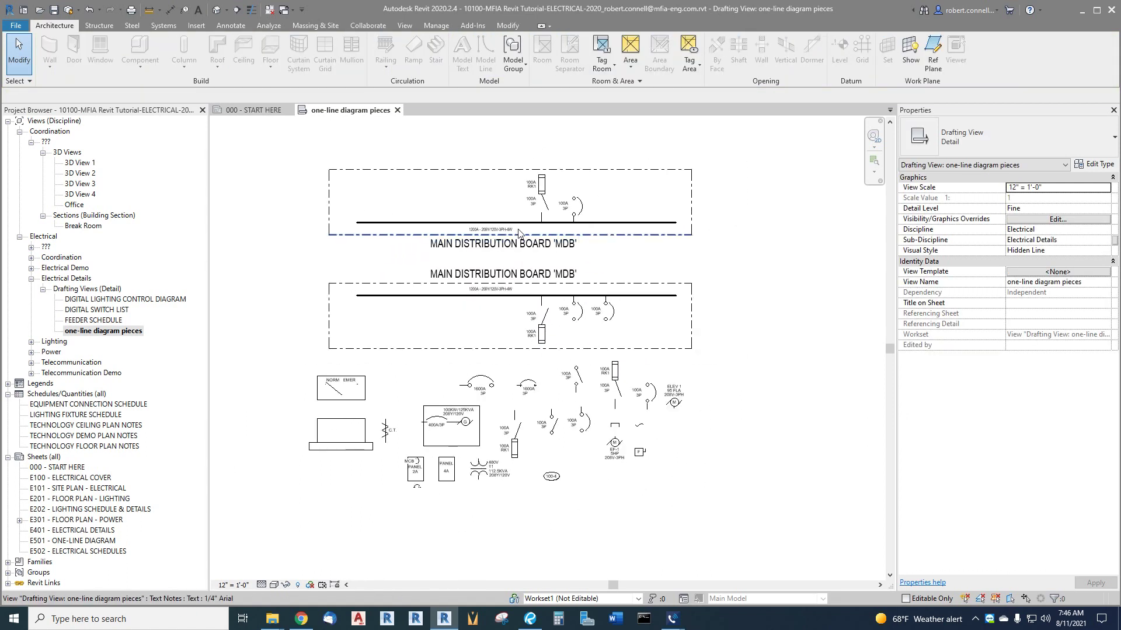
scroll(553, 163, "up", 2)
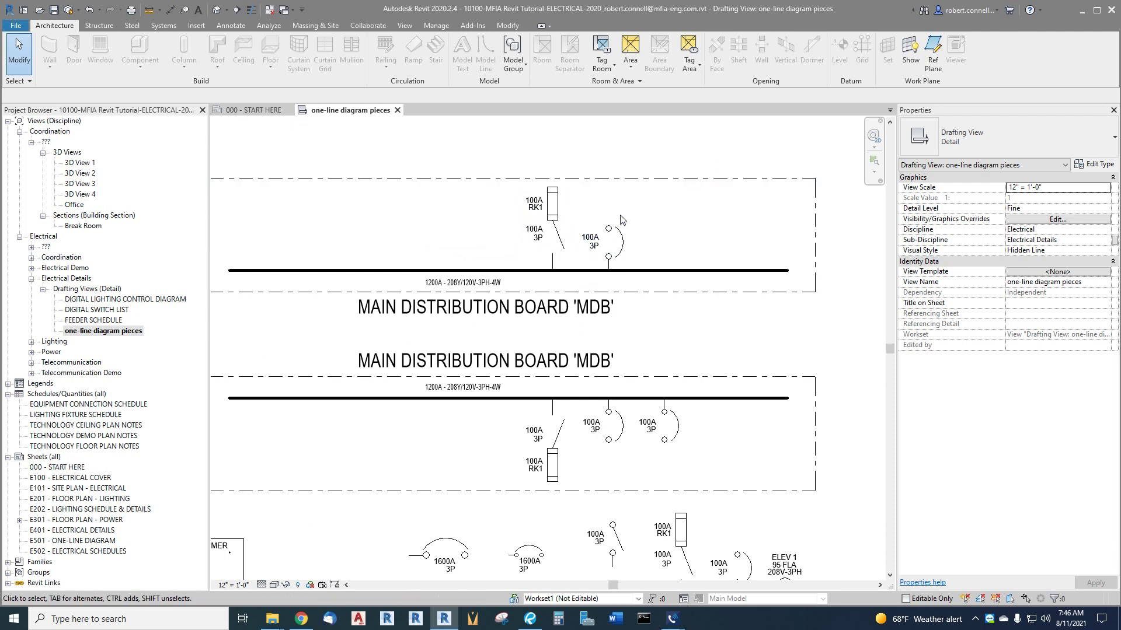
scroll(622, 236, "down", 1)
scroll(622, 236, "up", 1)
scroll(613, 233, "down", 1)
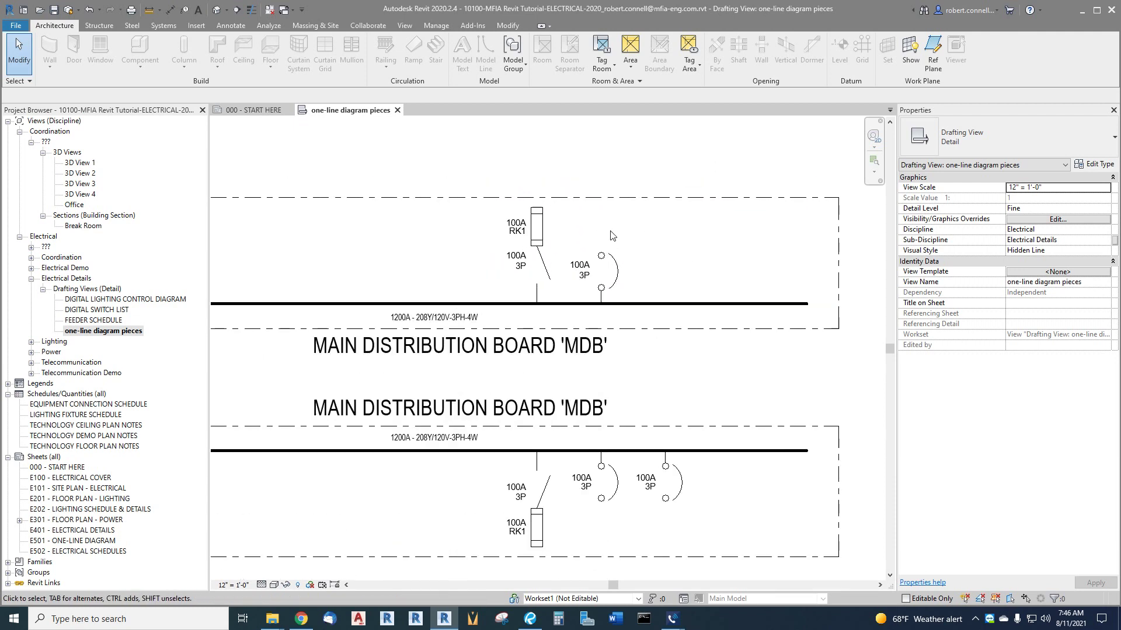
scroll(595, 233, "up", 1)
scroll(536, 188, "up", 1)
scroll(539, 216, "down", 1)
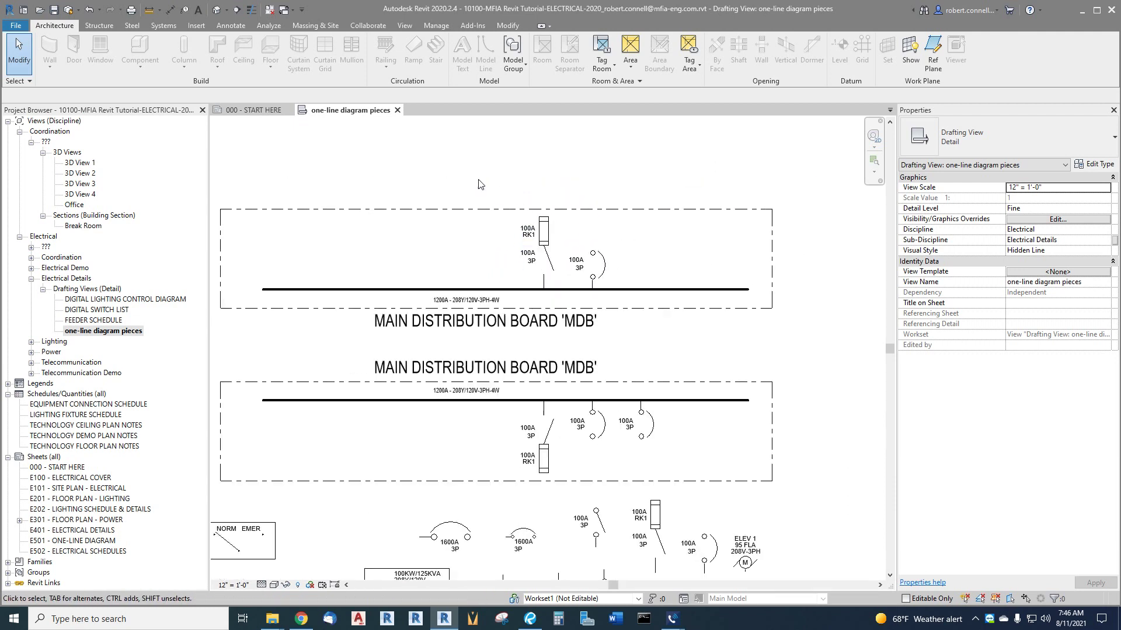
scroll(478, 184, "down", 2)
scroll(438, 196, "up", 2)
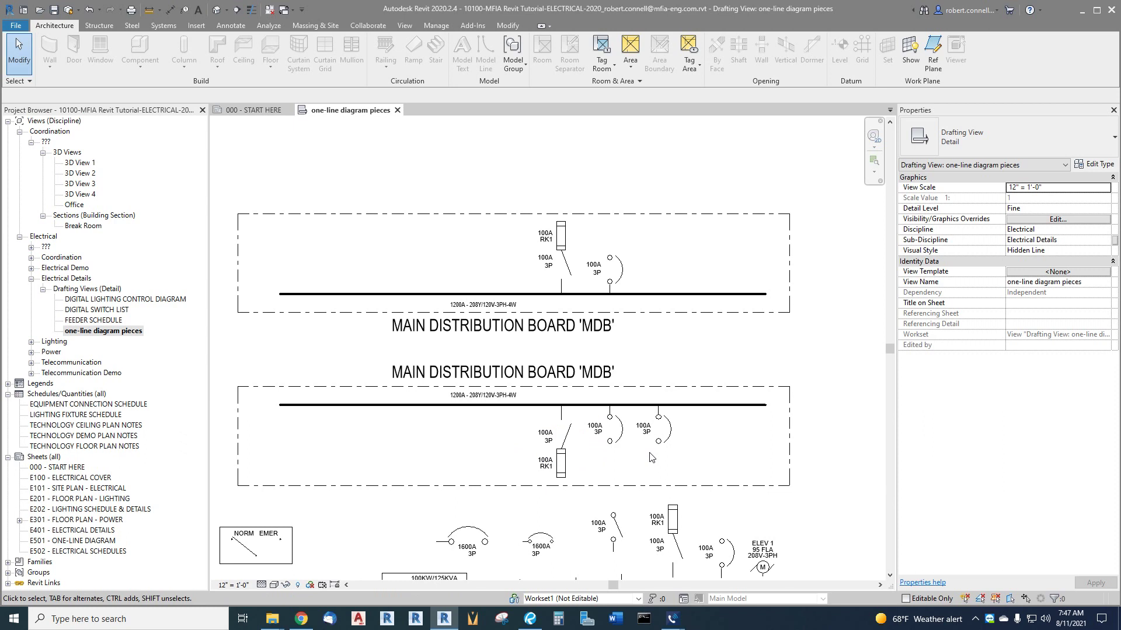
scroll(472, 279, "down", 3)
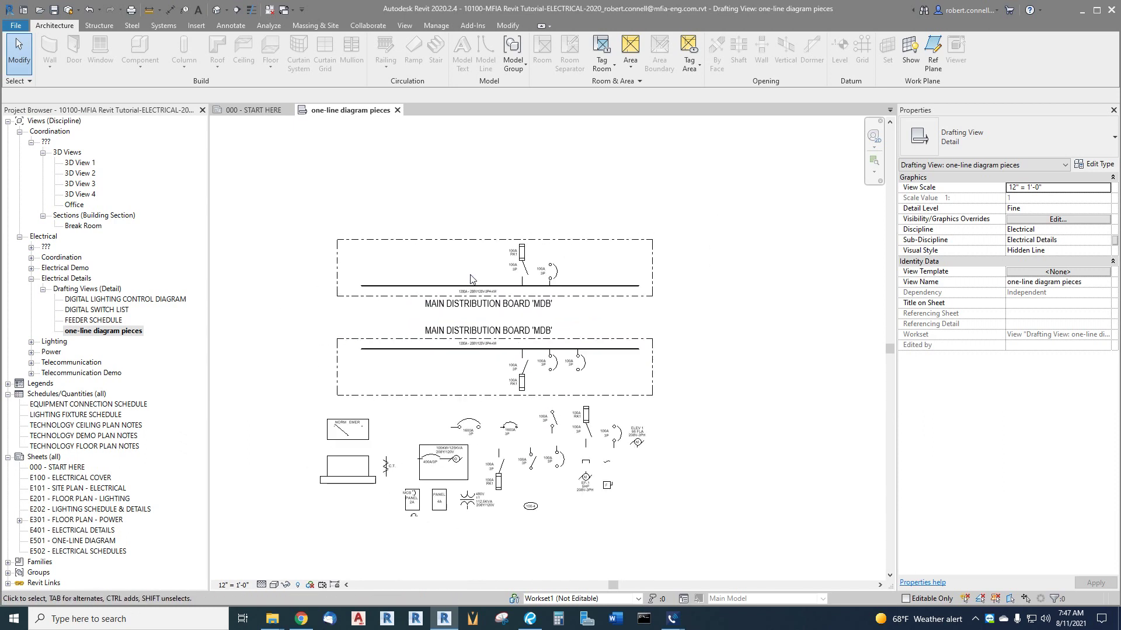
scroll(476, 520, "up", 3)
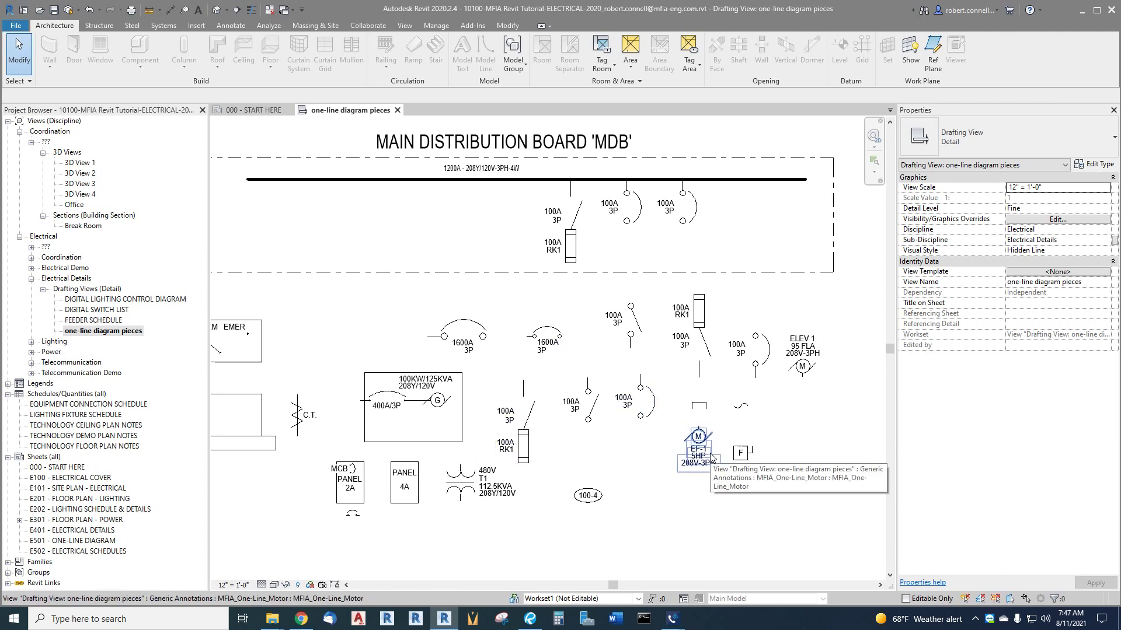
- Move the ELEV 1 motor symbol beneath the 100A 3P circuit breaker, beside the EF-1 motor symbol
middle_click_drag(710, 457, 681, 452)
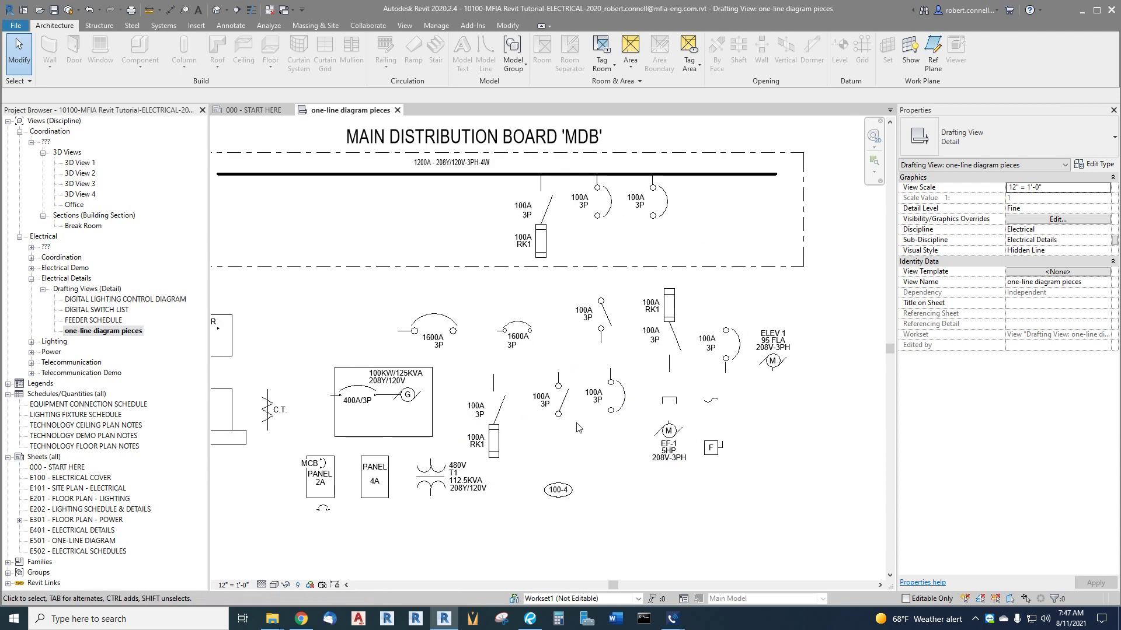
scroll(778, 407, "up", 2)
left_click(769, 305)
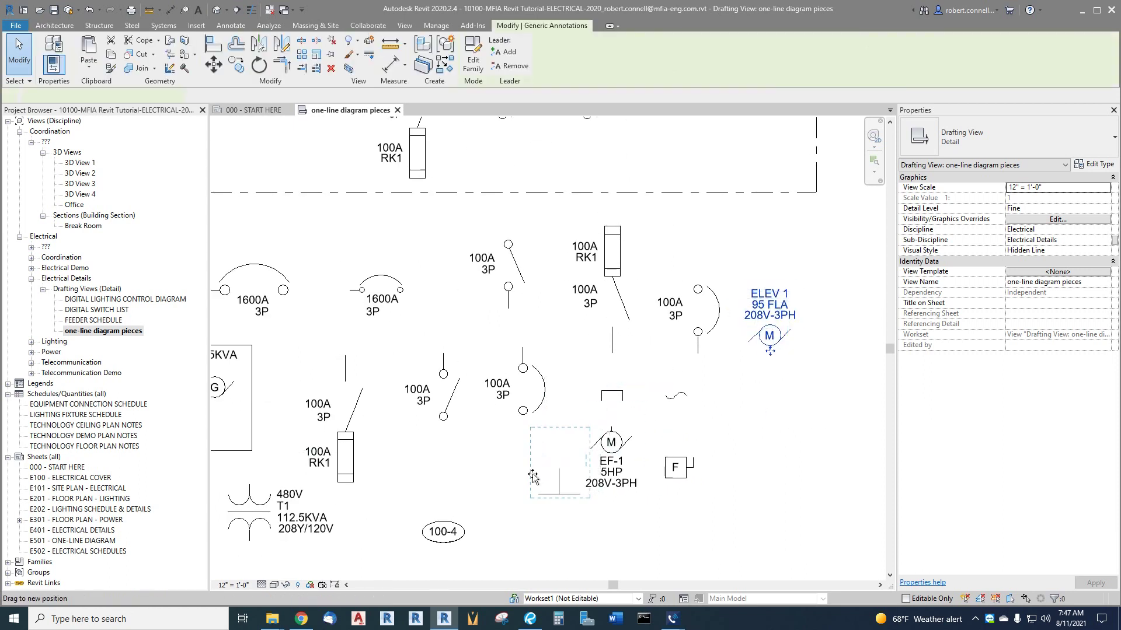
left_click_drag(533, 476, 521, 501)
key("Escape")
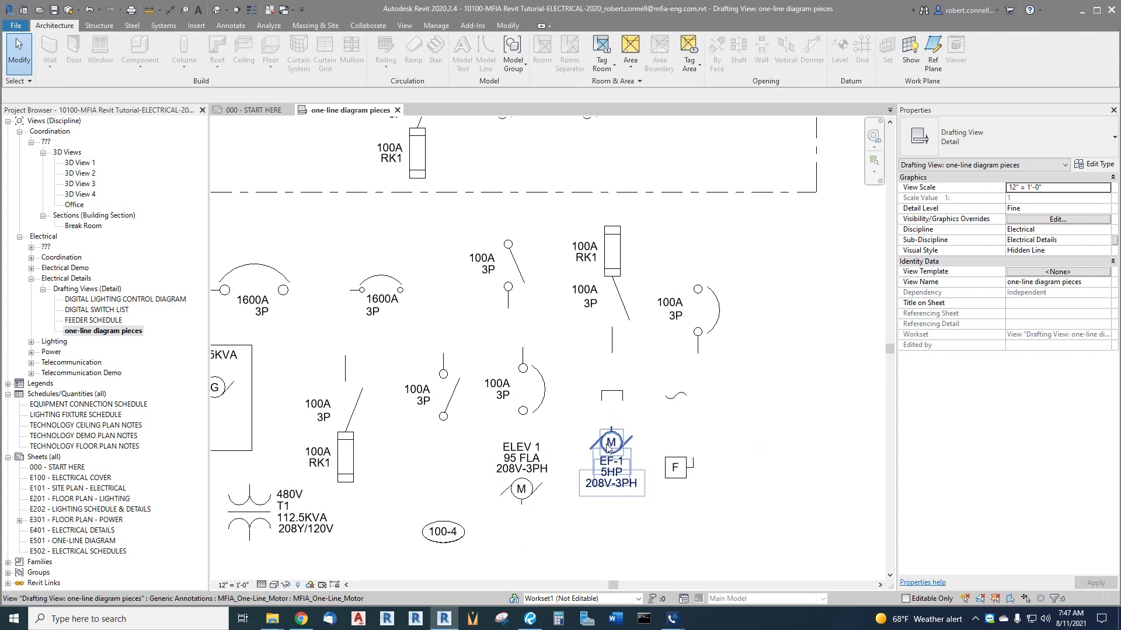
scroll(711, 419, "down", 1)
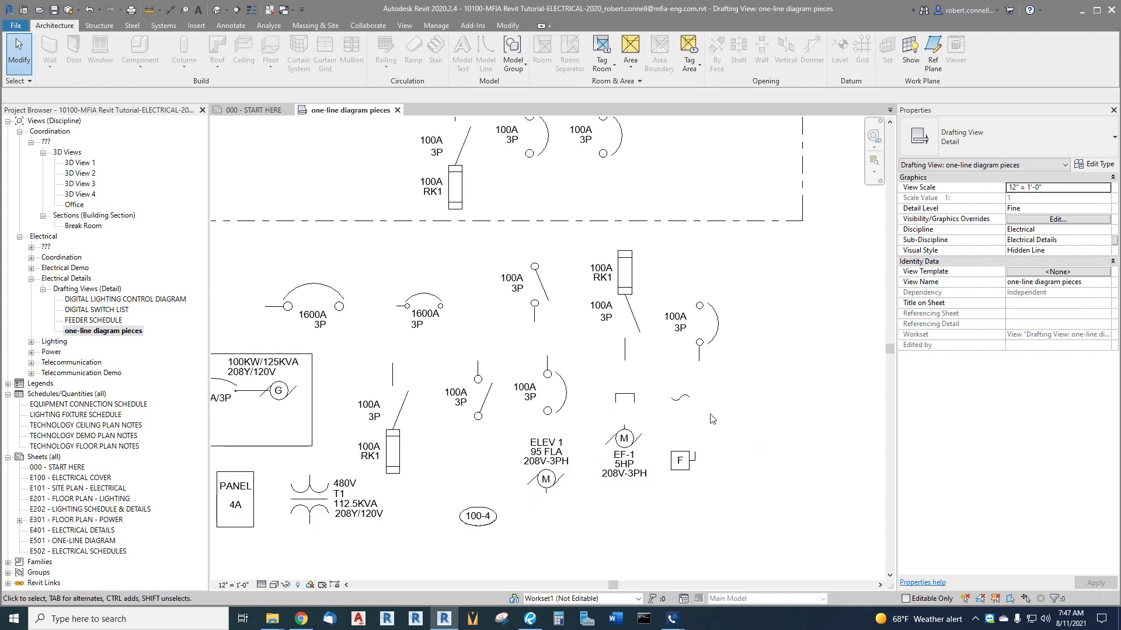
scroll(711, 418, "down", 3)
scroll(611, 444, "down", 1)
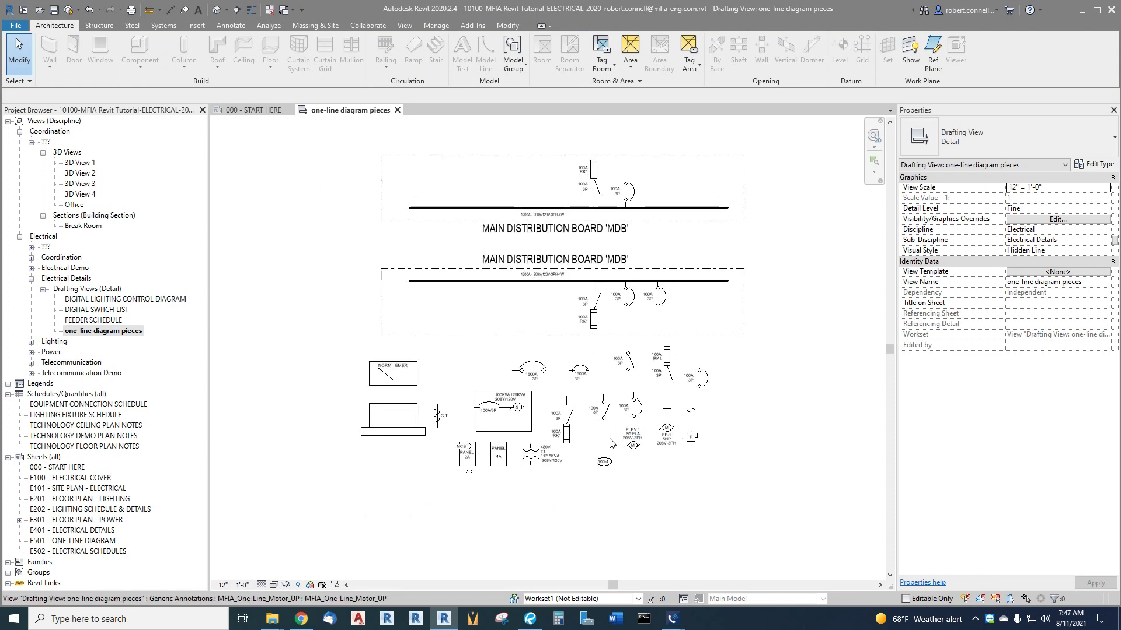
scroll(611, 444, "down", 2)
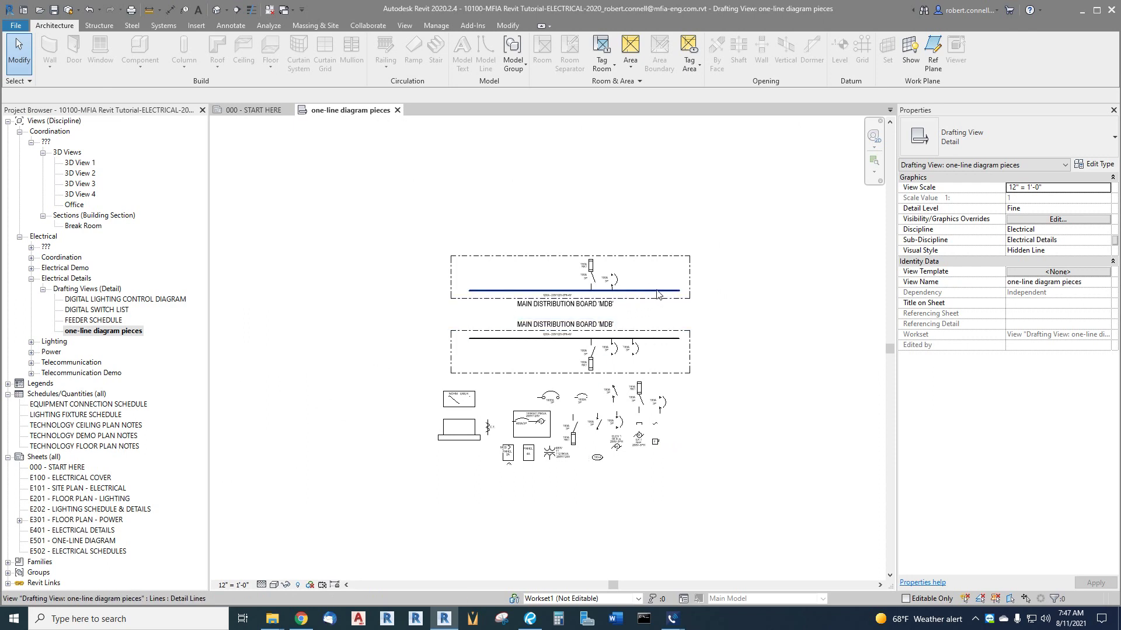
scroll(657, 293, "up", 2)
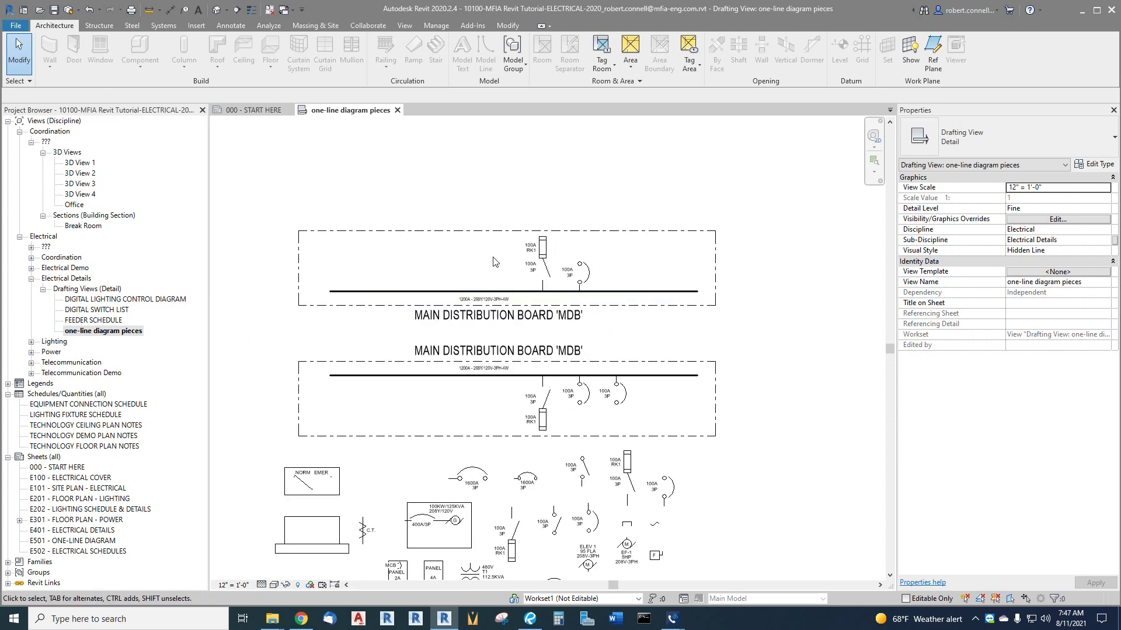
scroll(507, 261, "down", 2)
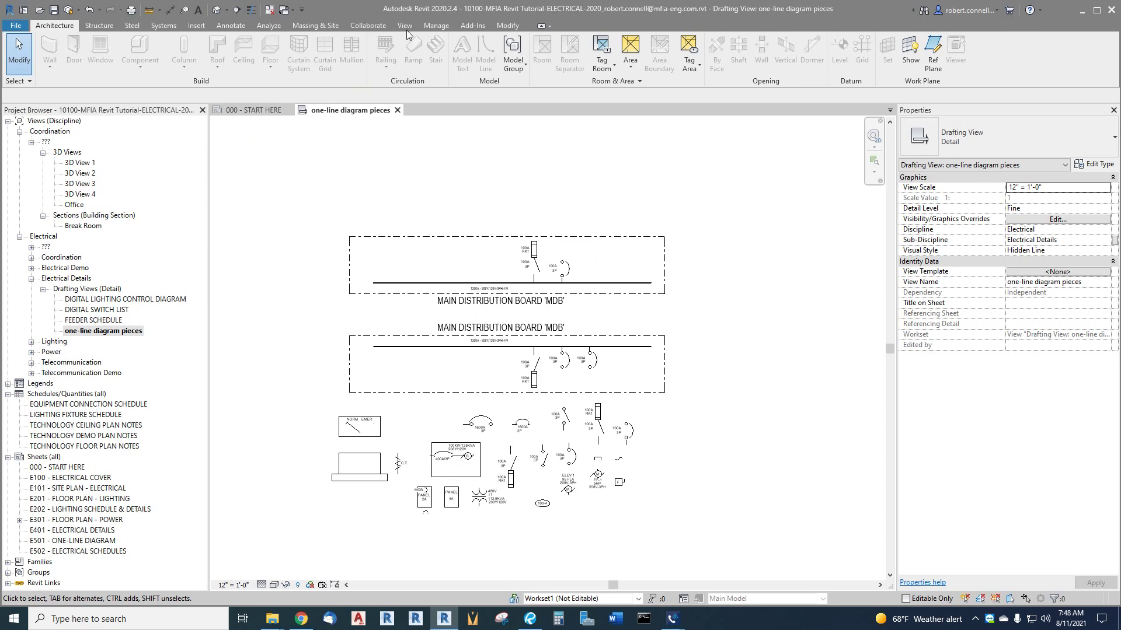
- Create a new drafting view named "ONE-LINE DIAGRAM 208Y/120V-3PH-4W" and save the project
left_click(406, 27)
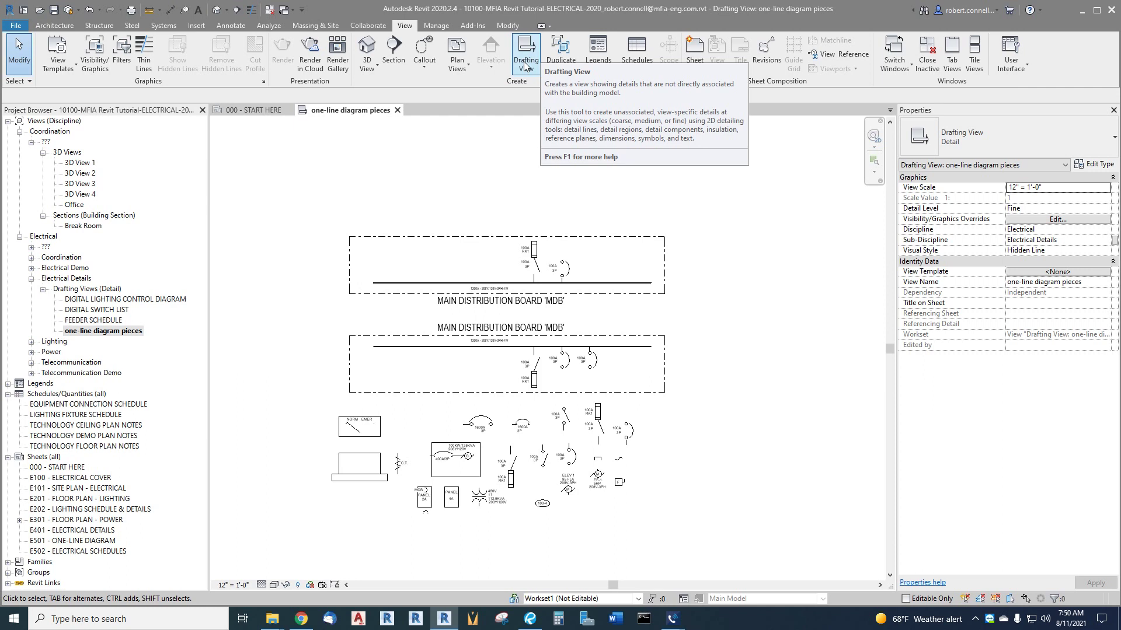
left_click(524, 66)
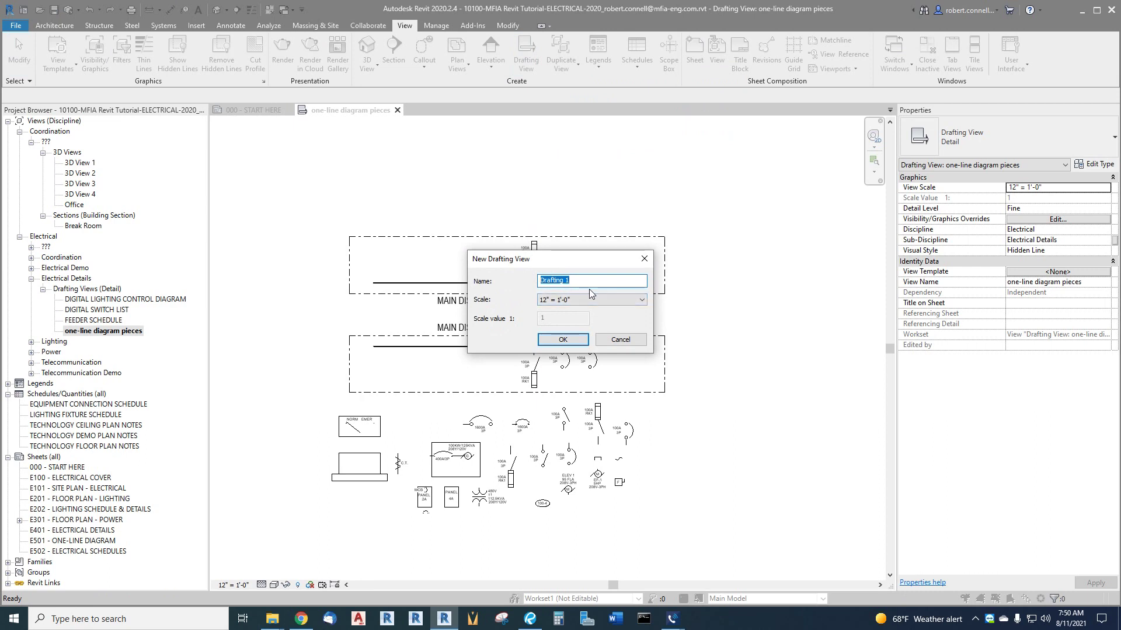
type("ONE-LINE DIAGRAM")
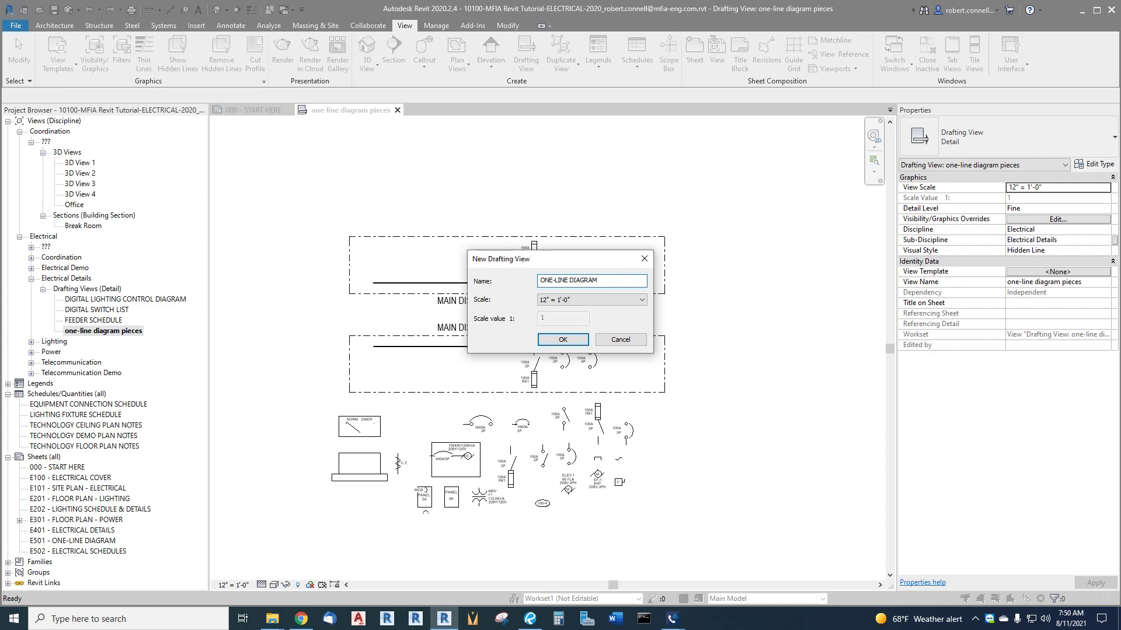
type("208Y/120V-3PH-4W")
left_click(564, 338)
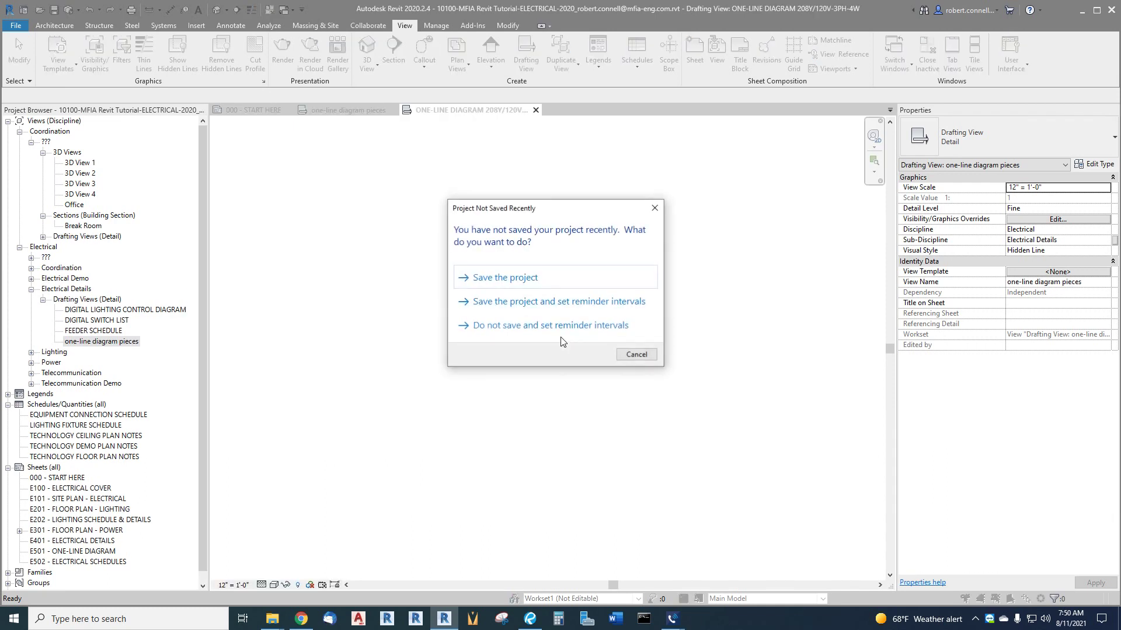
left_click(512, 285)
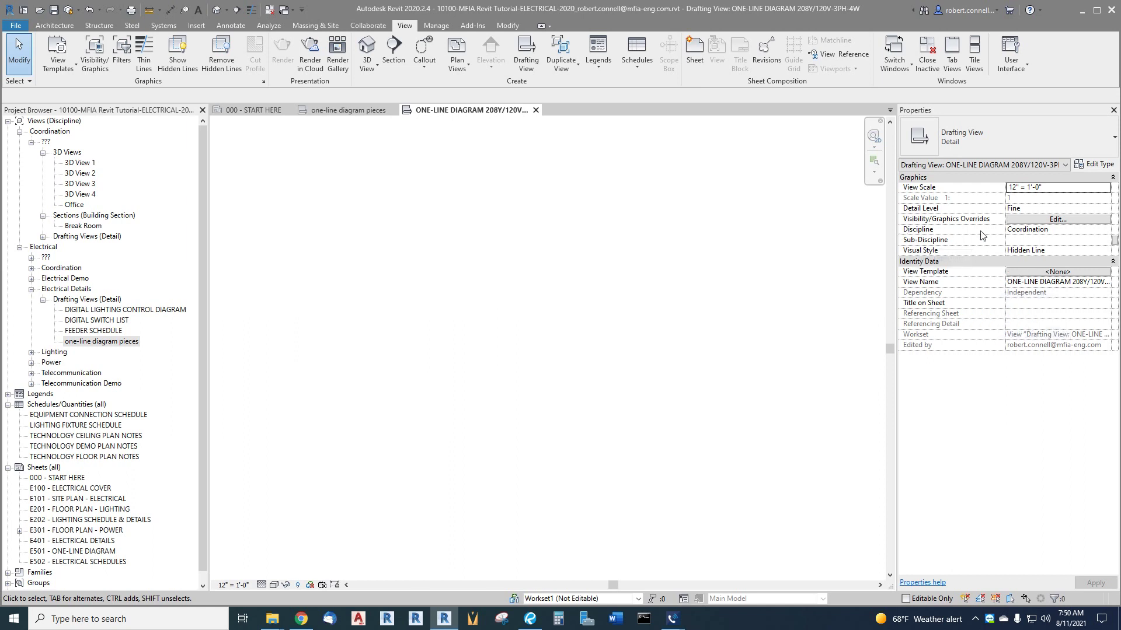
- Set the new drafting view's discipline to Electrical and its sub-discipline to Electrical Details
left_click(1107, 231)
left_click(1021, 266)
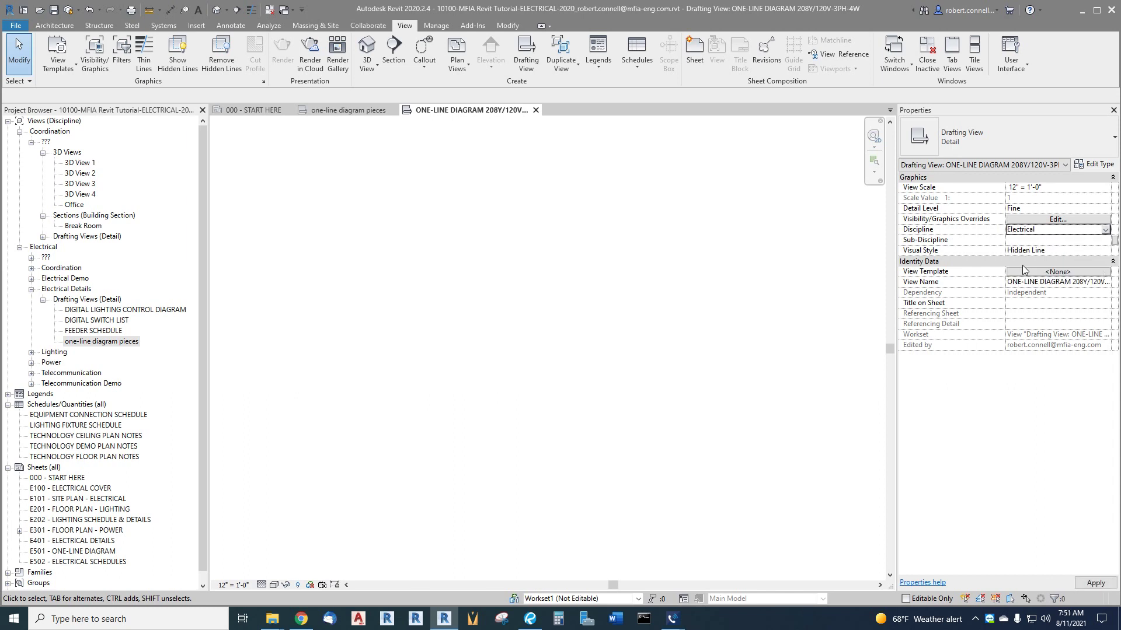
left_click(1104, 241)
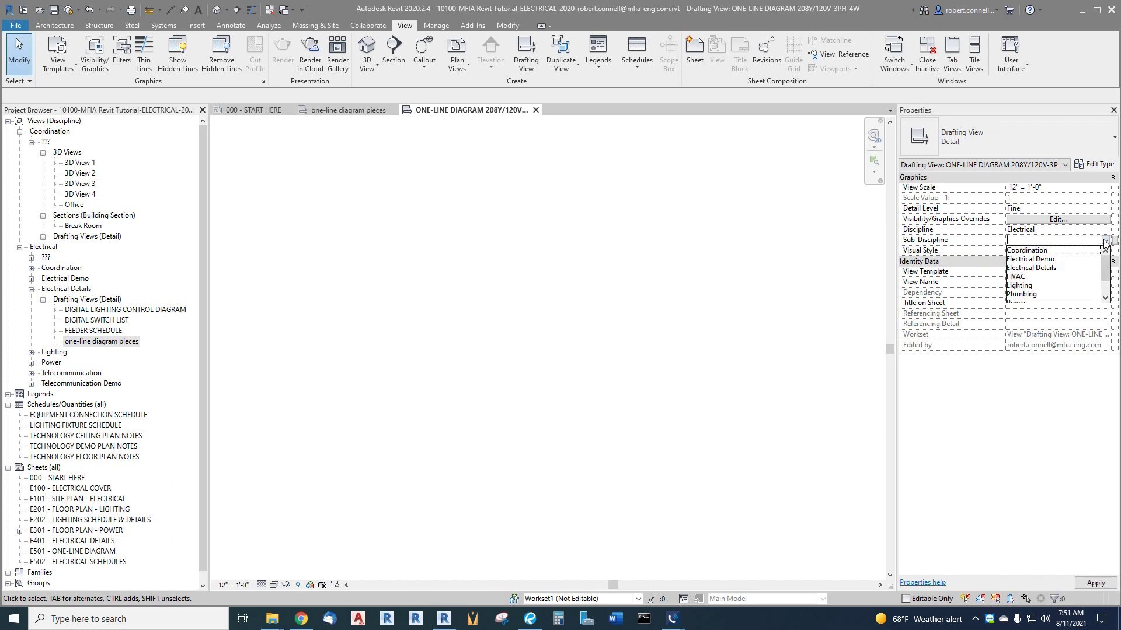
left_click(1032, 268)
left_click(1090, 581)
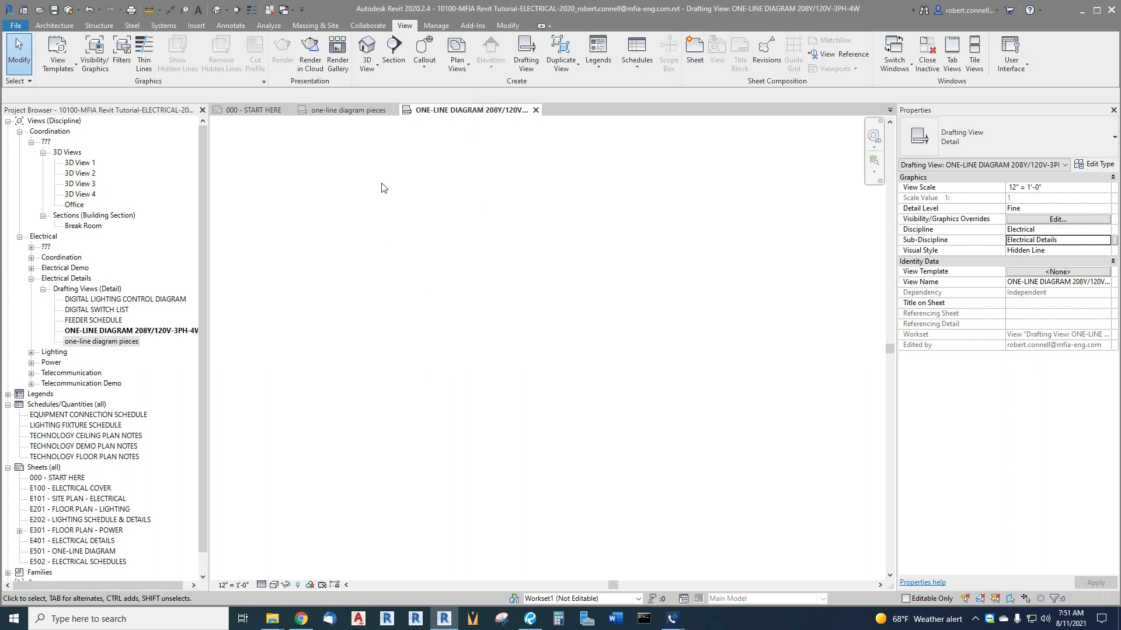
- Copy the upper MDB board layout with its title from the one-line diagram pieces view and return to the new one-line diagram view
left_click(354, 116)
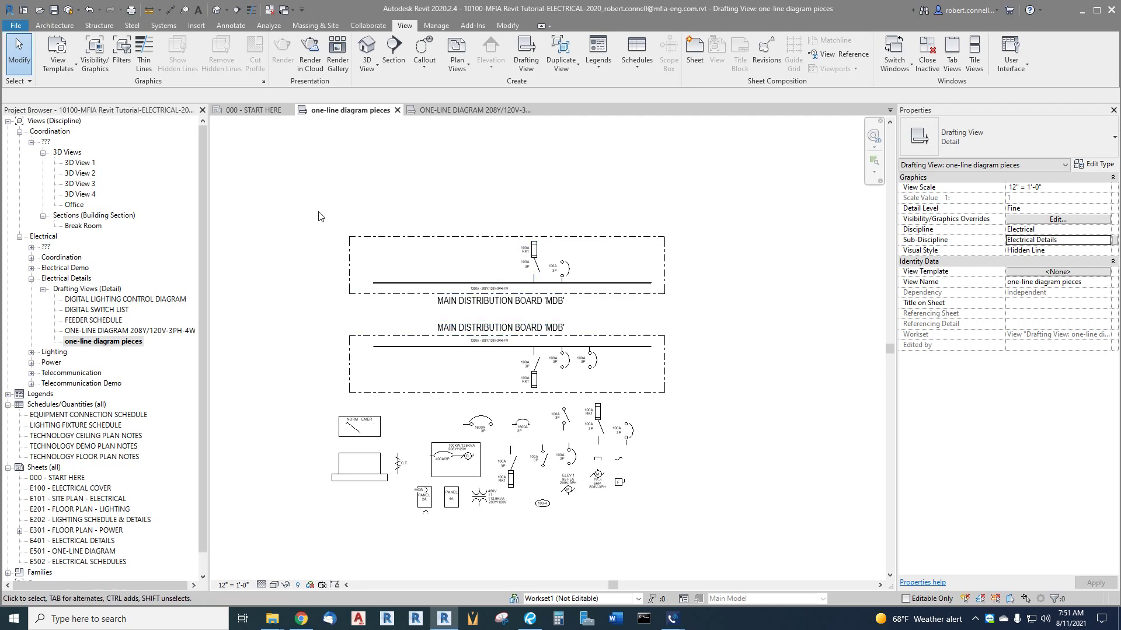
left_click_drag(302, 201, 713, 325)
key("Escape")
left_click_drag(709, 307, 302, 227)
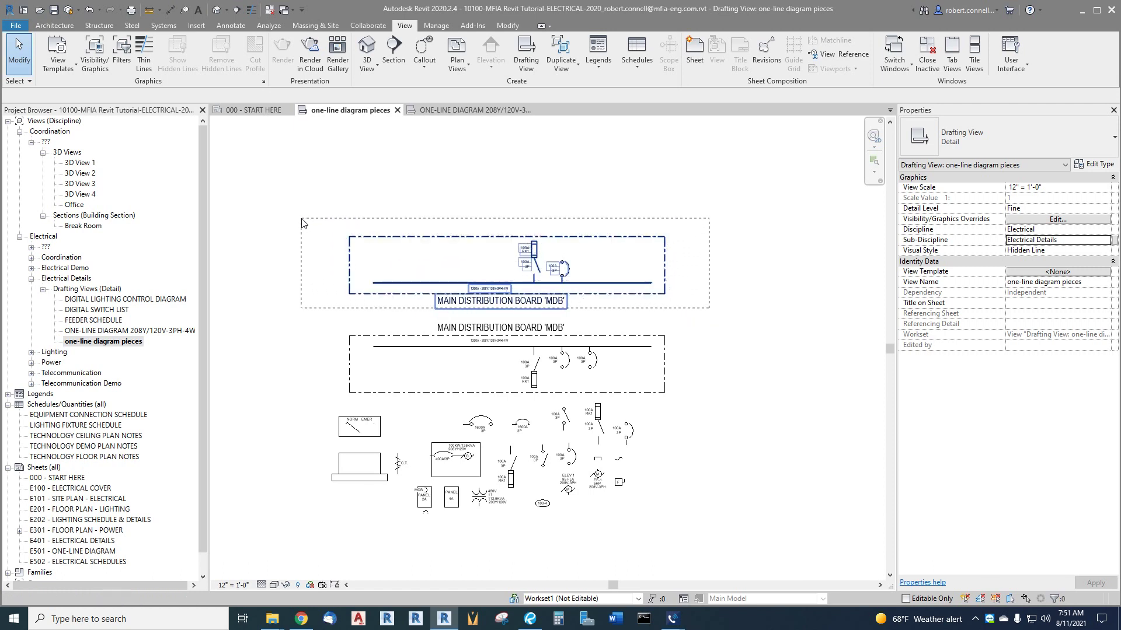
left_click_drag(302, 218, 302, 215)
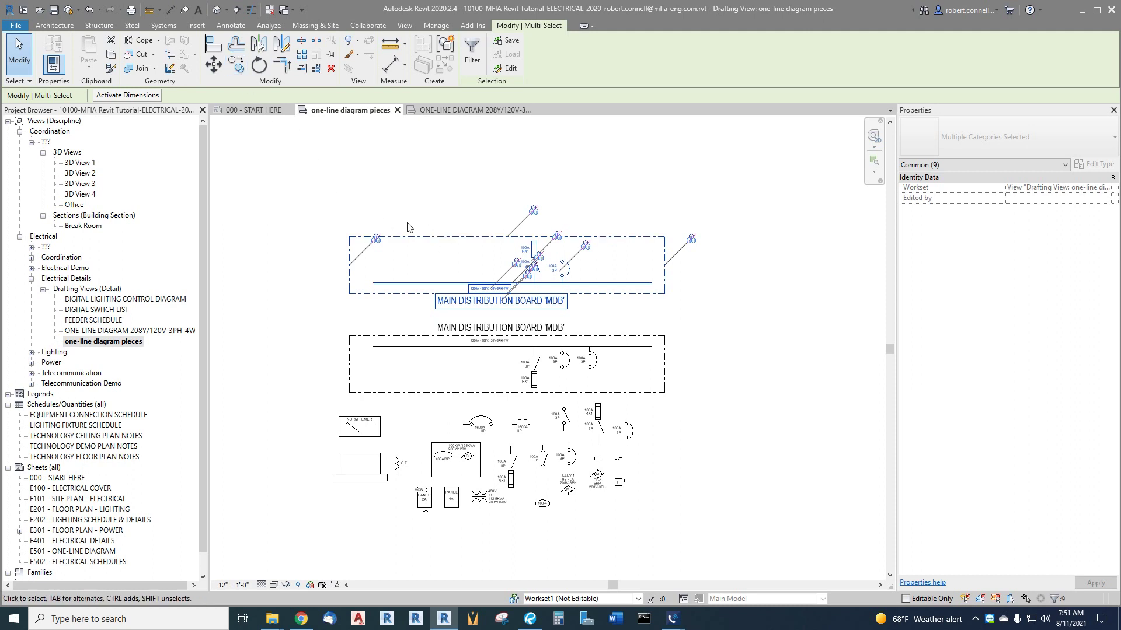
right_click(437, 237)
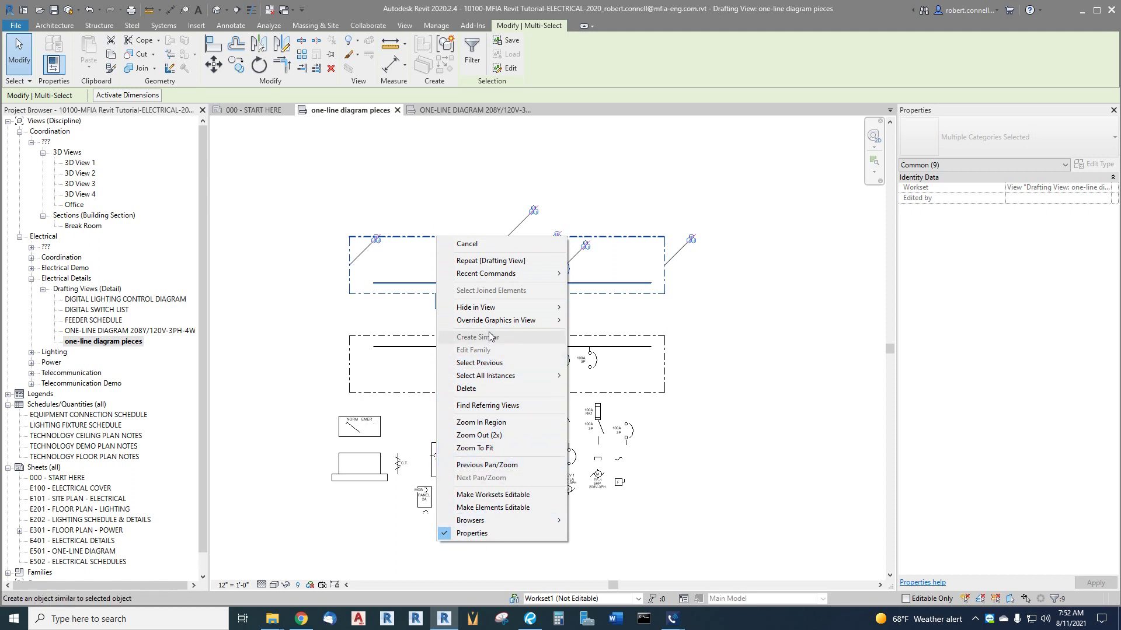
left_click(618, 207)
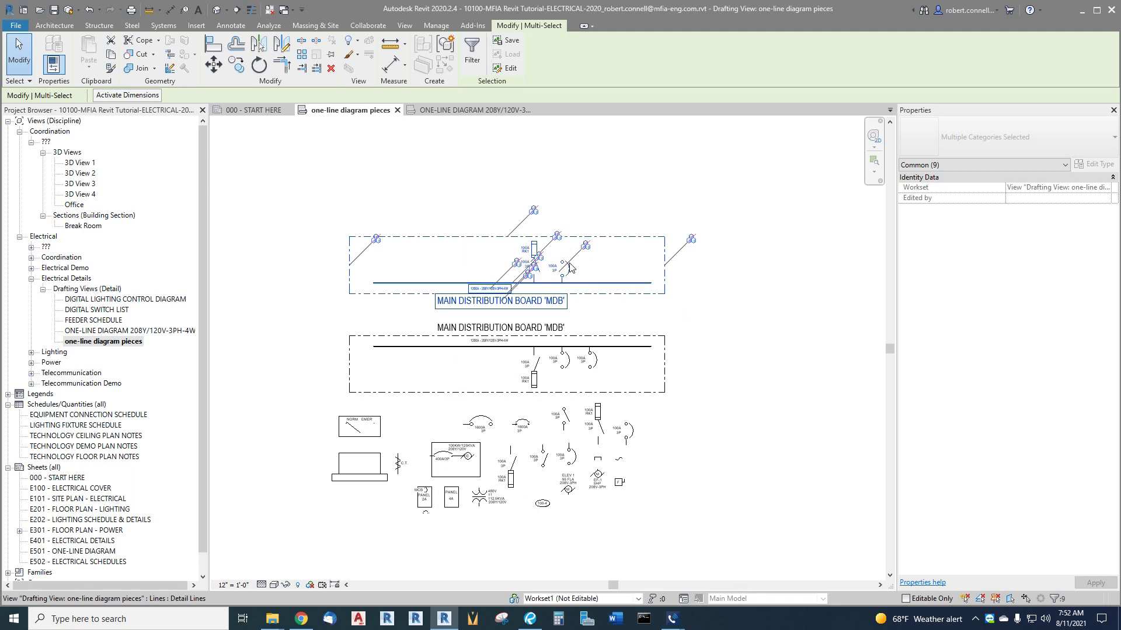
left_click(451, 111)
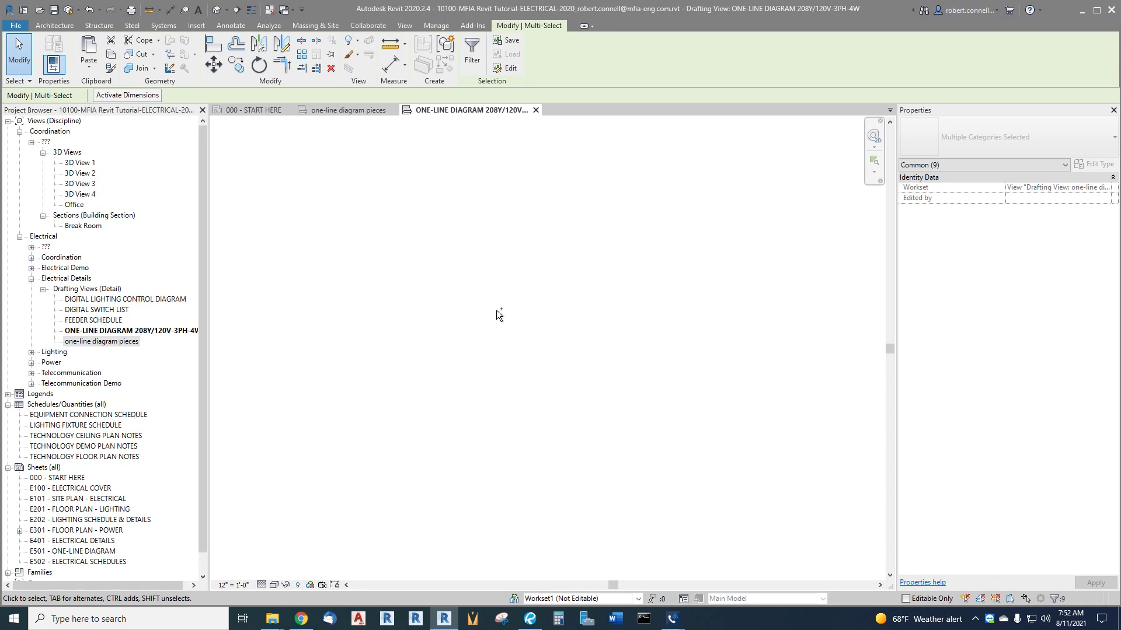
key("ctrl+v")
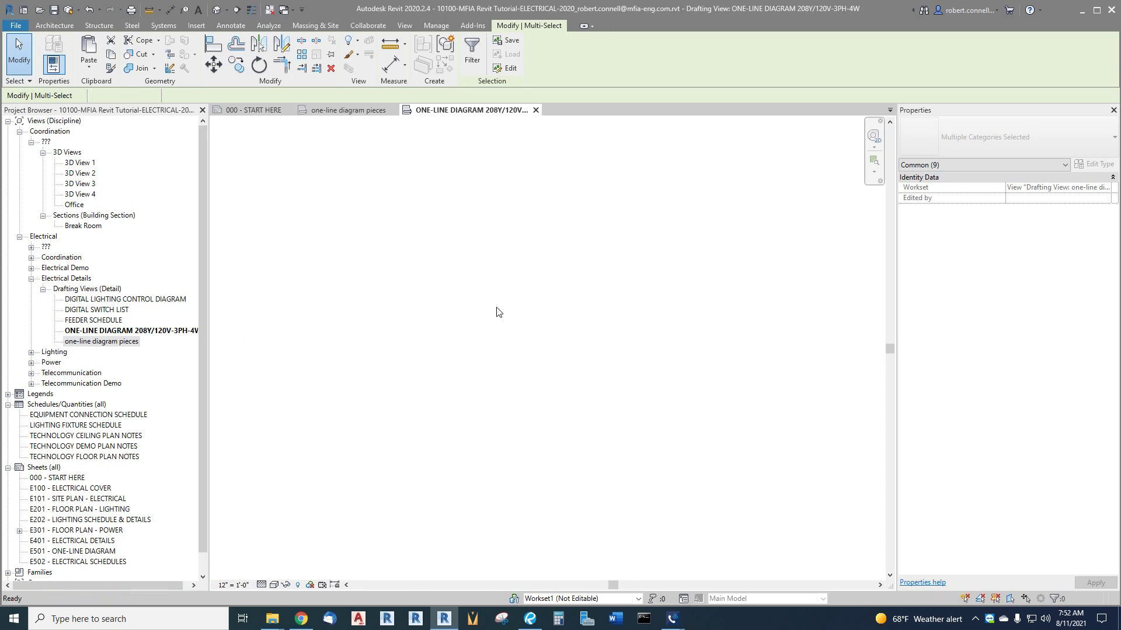
scroll(502, 315, "up", 8)
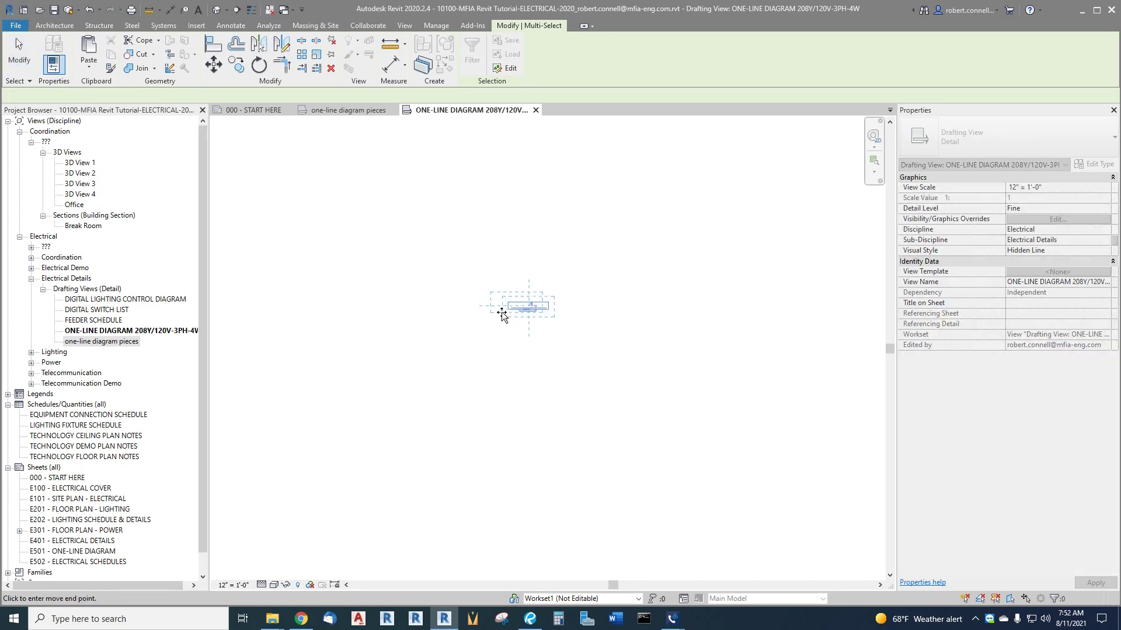
scroll(400, 333, "down", 2)
scroll(362, 344, "down", 2)
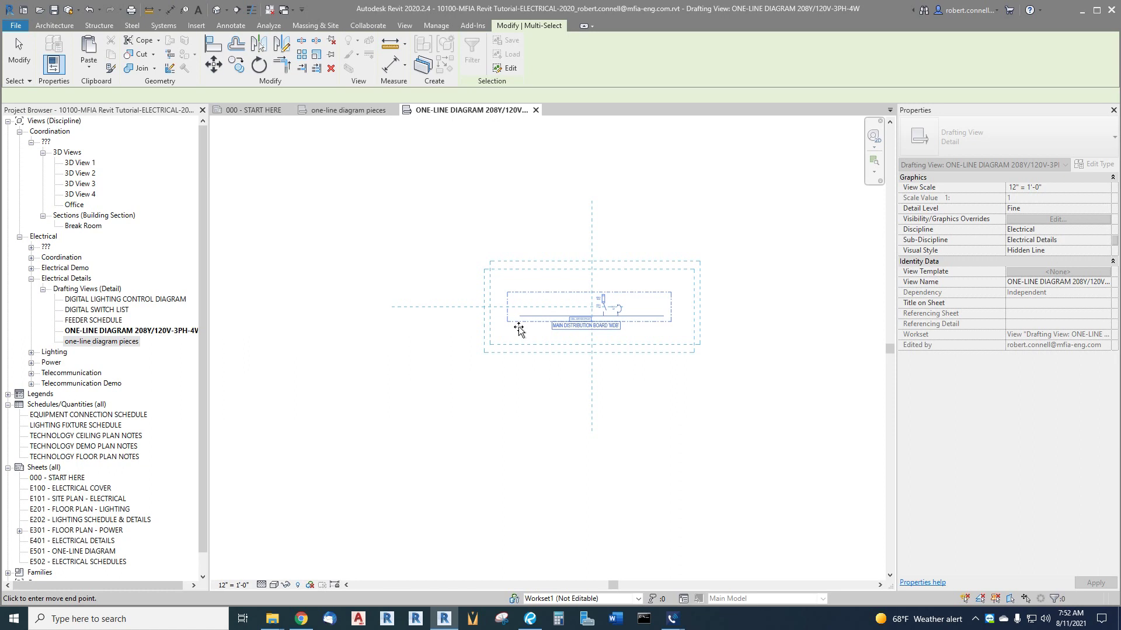
scroll(528, 338, "up", 2)
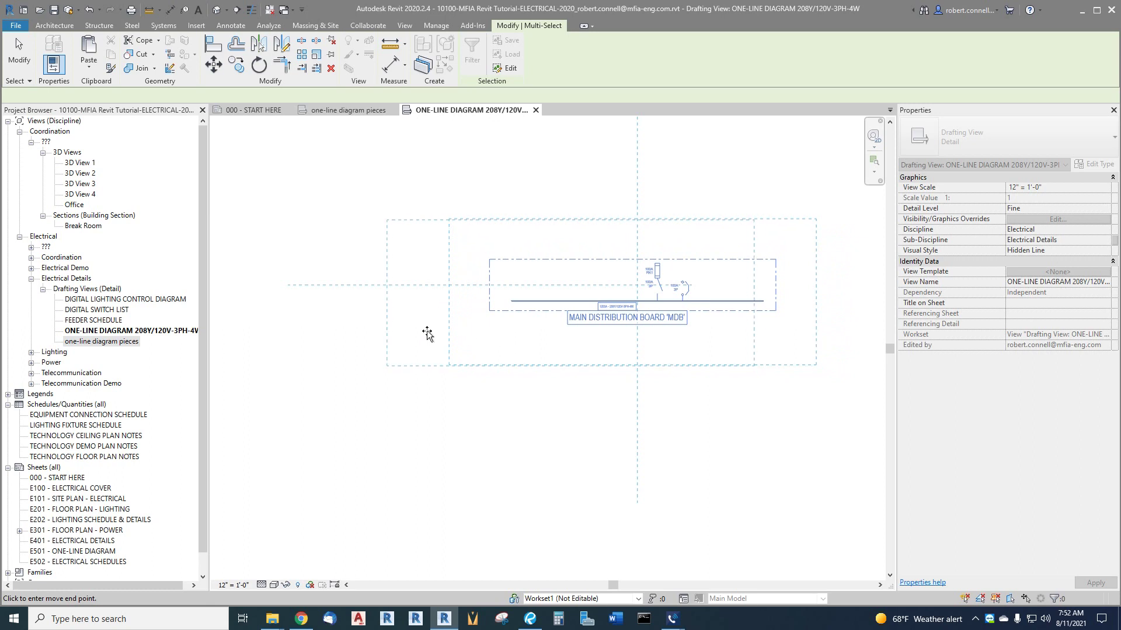
scroll(465, 327, "down", 2)
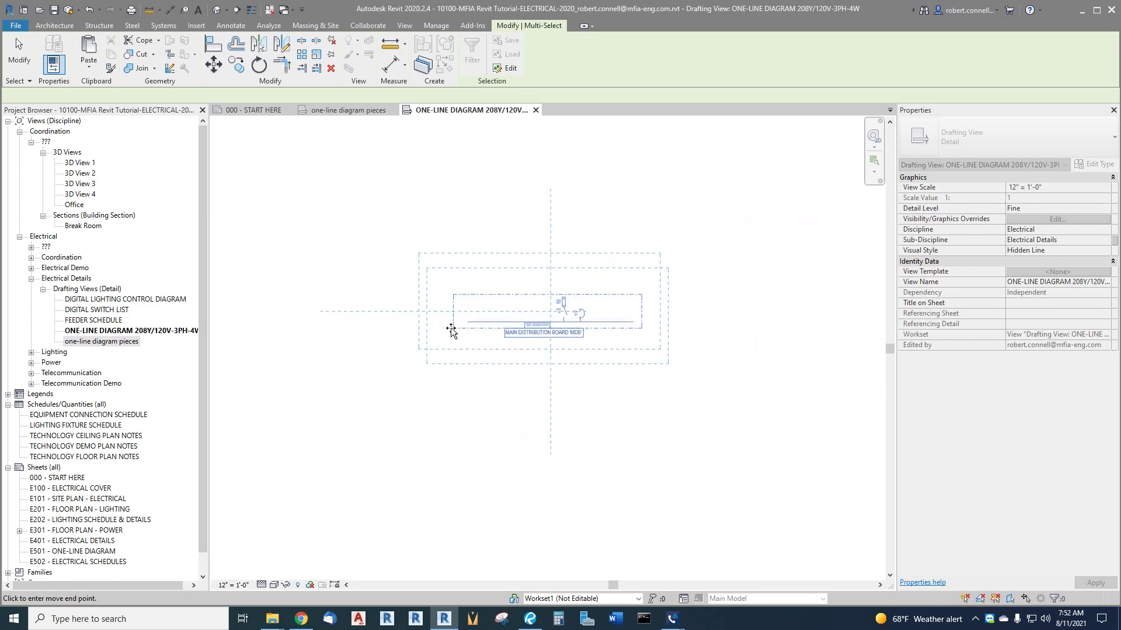
scroll(451, 330, "up", 1)
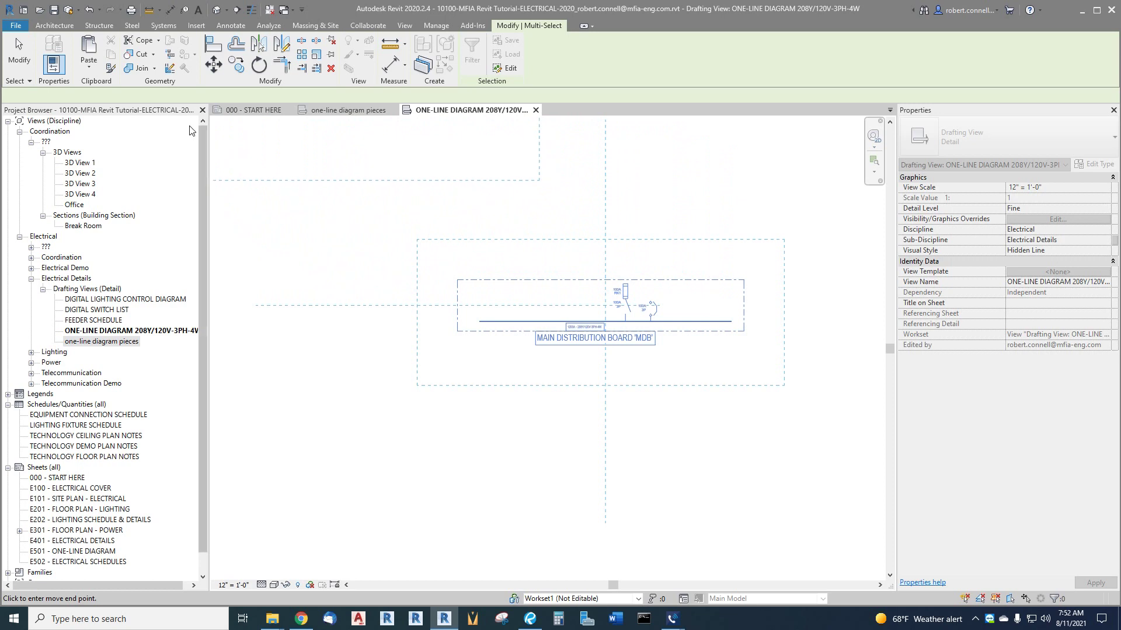
- Paste the copied MDB board layout into the one-line diagram view, aligned to the current view
left_click(89, 65)
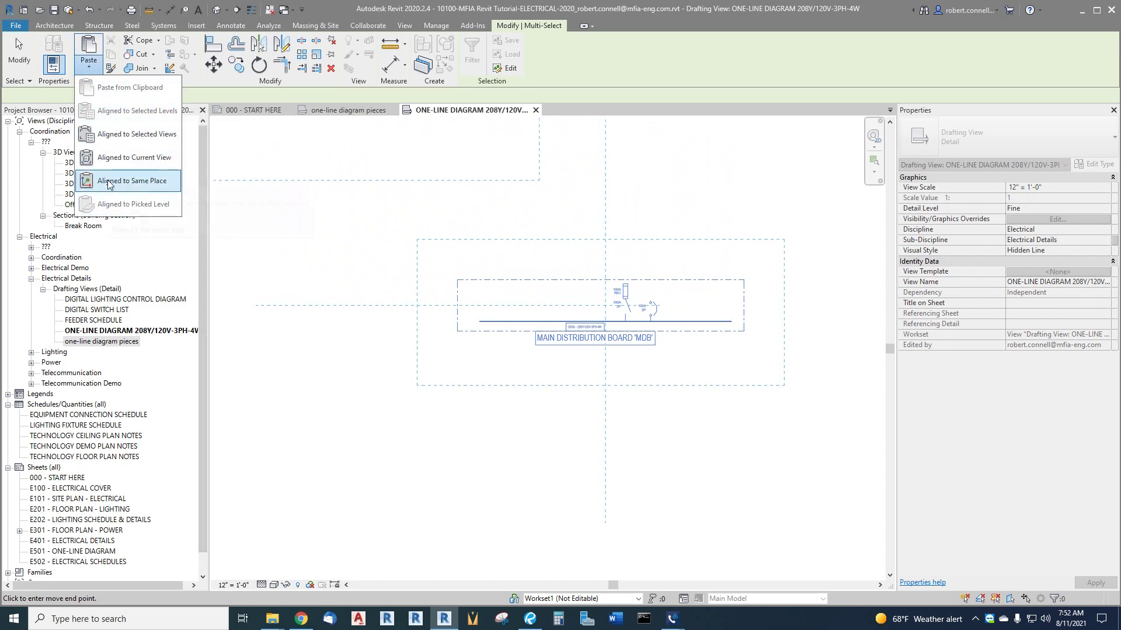
left_click(135, 156)
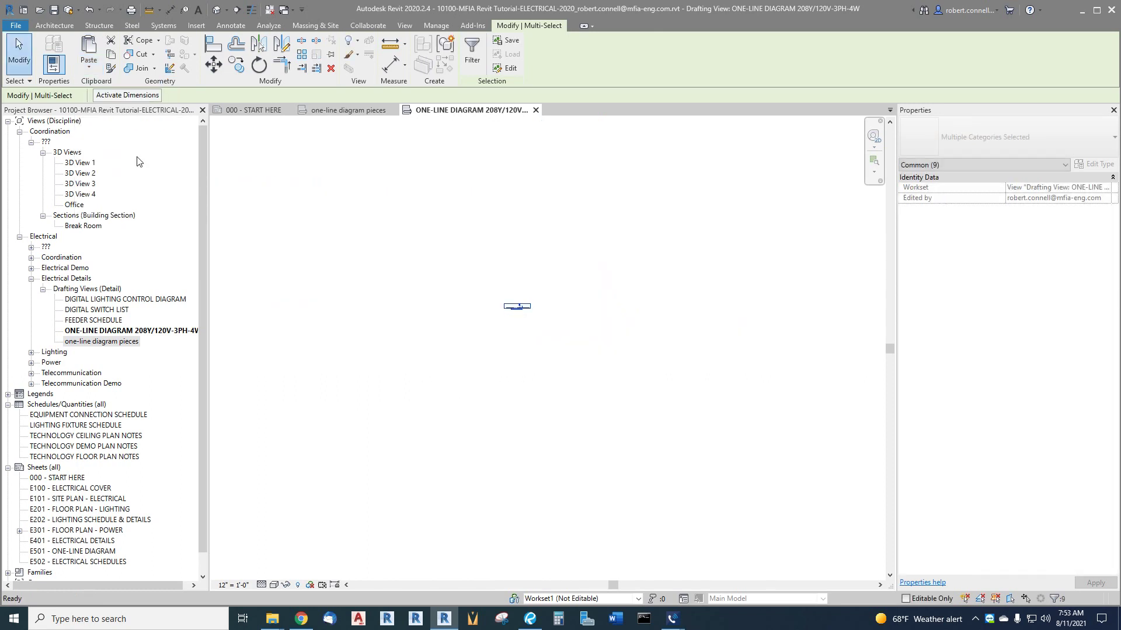
scroll(512, 317, "up", 5)
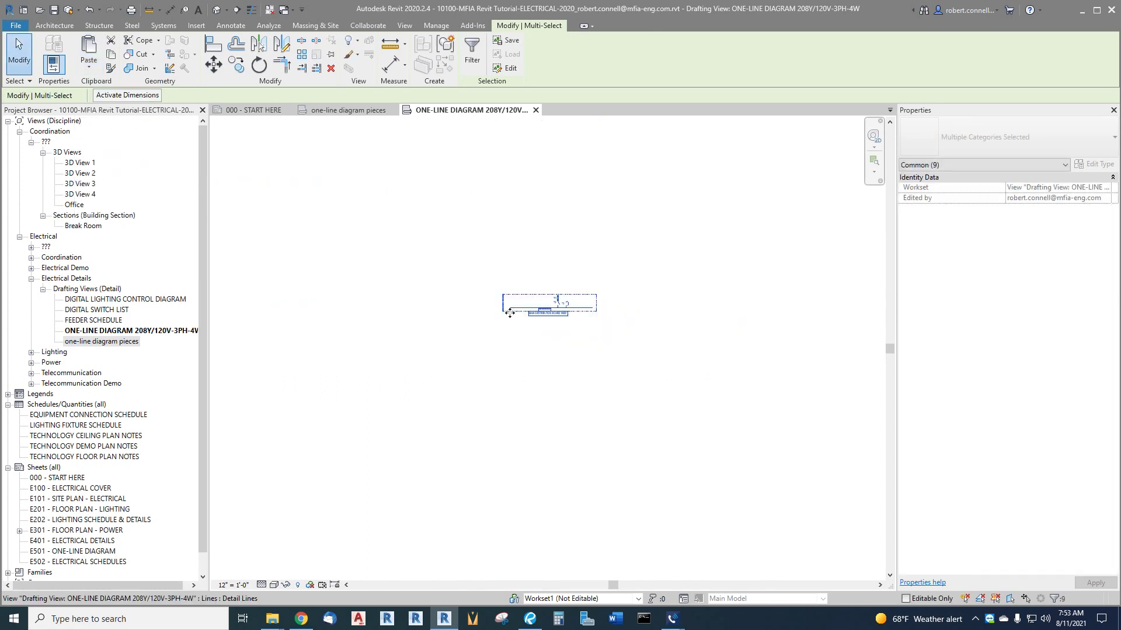
scroll(353, 299, "down", 2)
scroll(353, 299, "up", 3)
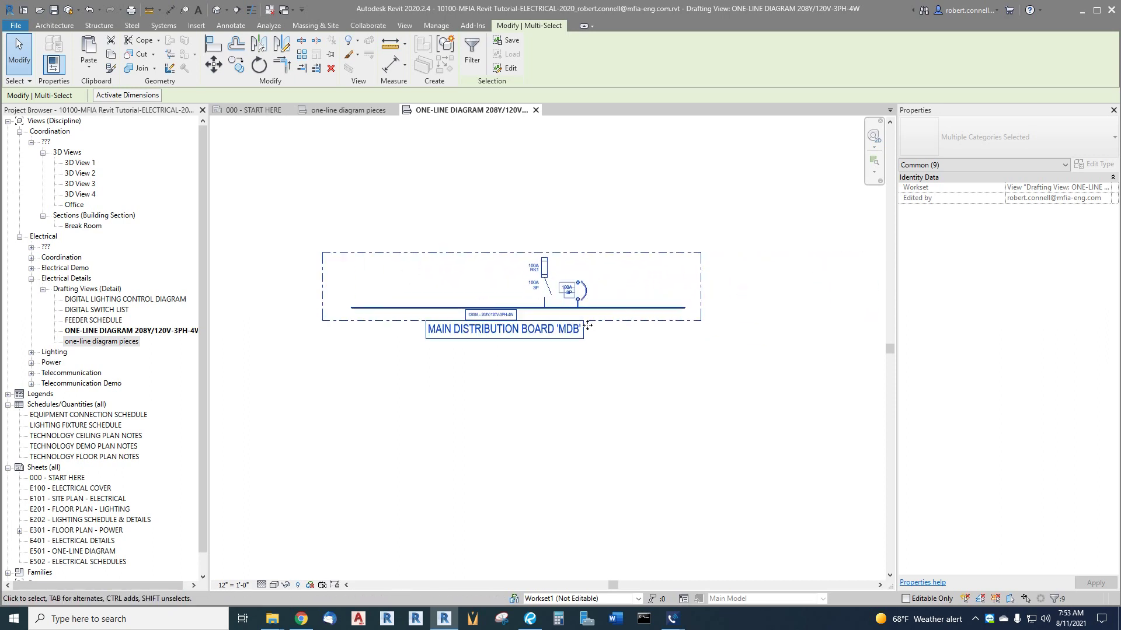
scroll(388, 403, "up", 2)
scroll(662, 302, "down", 1)
middle_click_drag(685, 118, 542, 210)
scroll(528, 321, "down", 1)
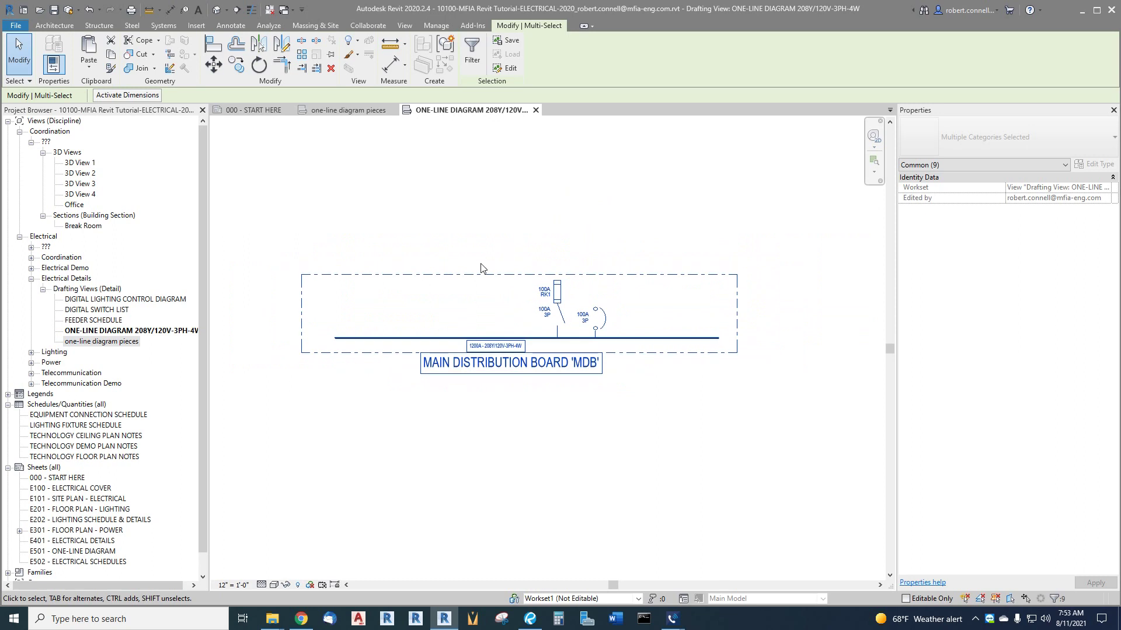
scroll(481, 264, "up", 1)
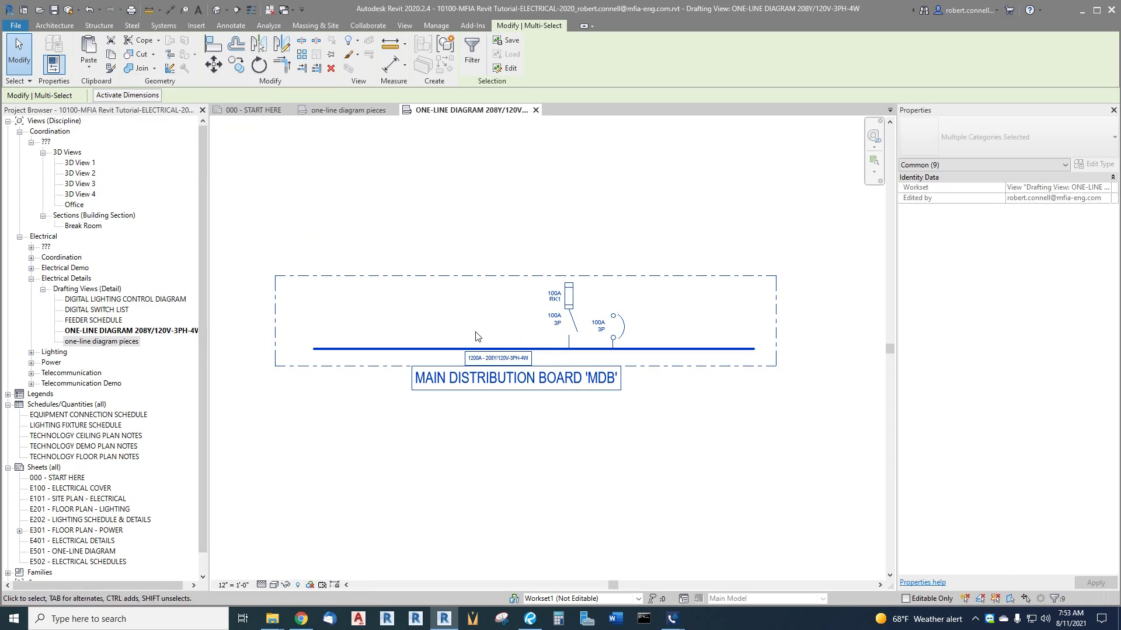
left_click(549, 339)
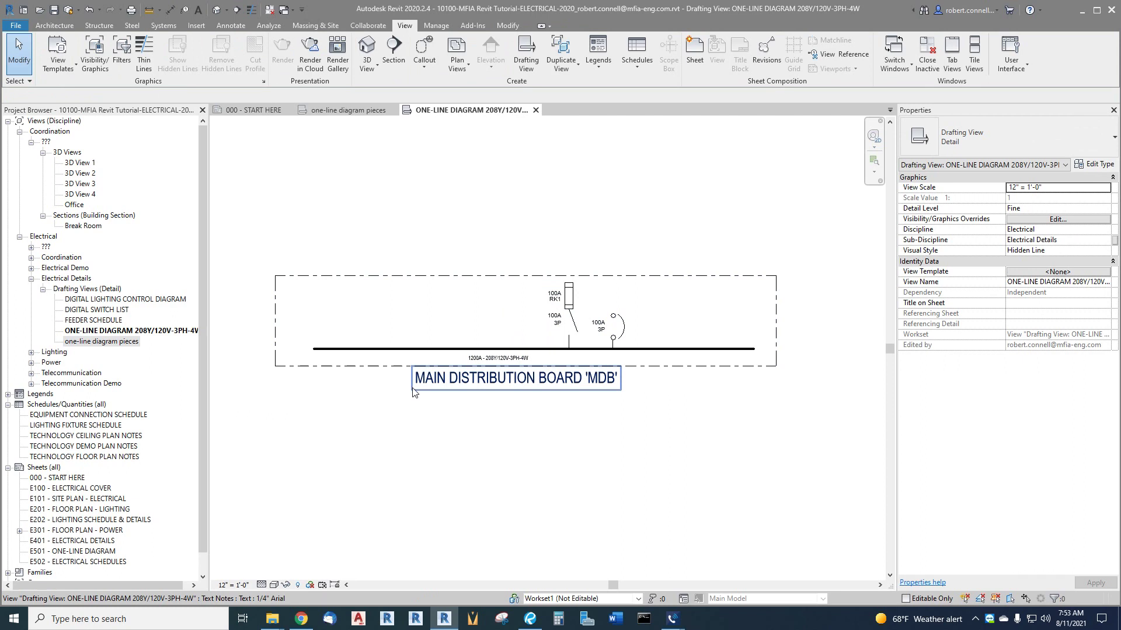
scroll(441, 396, "up", 3)
scroll(476, 418, "down", 2)
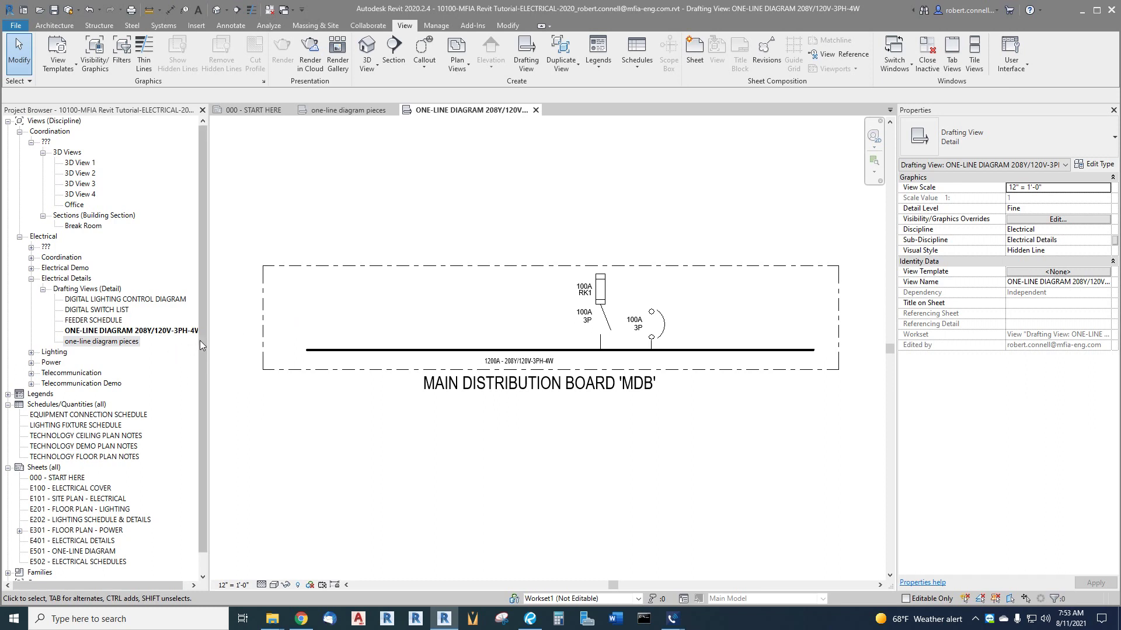
- Open the 01 - FIRST FLOOR - POWER plan and examine the panels and MDB in the electrical room
left_click_drag(203, 330, 194, 401)
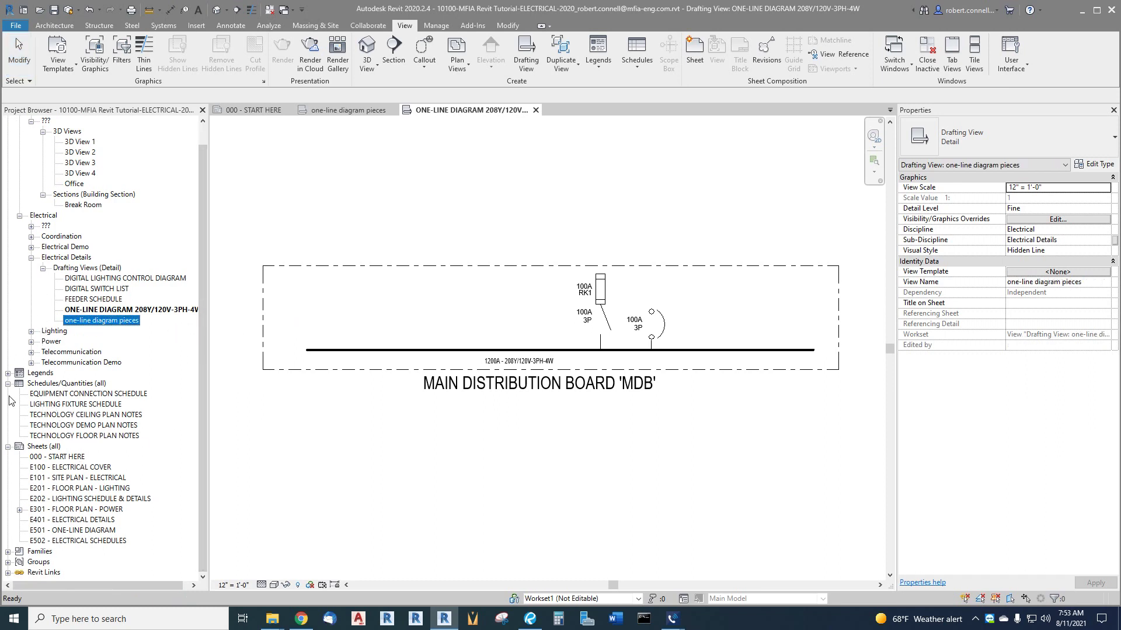
scroll(62, 282, "up", 2)
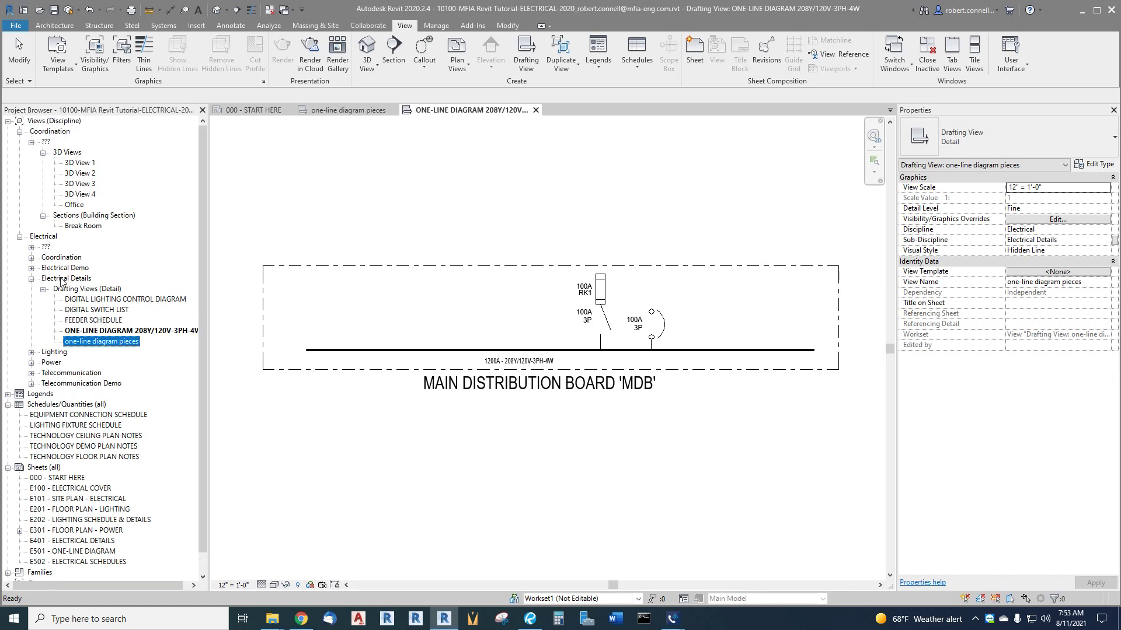
left_click(31, 363)
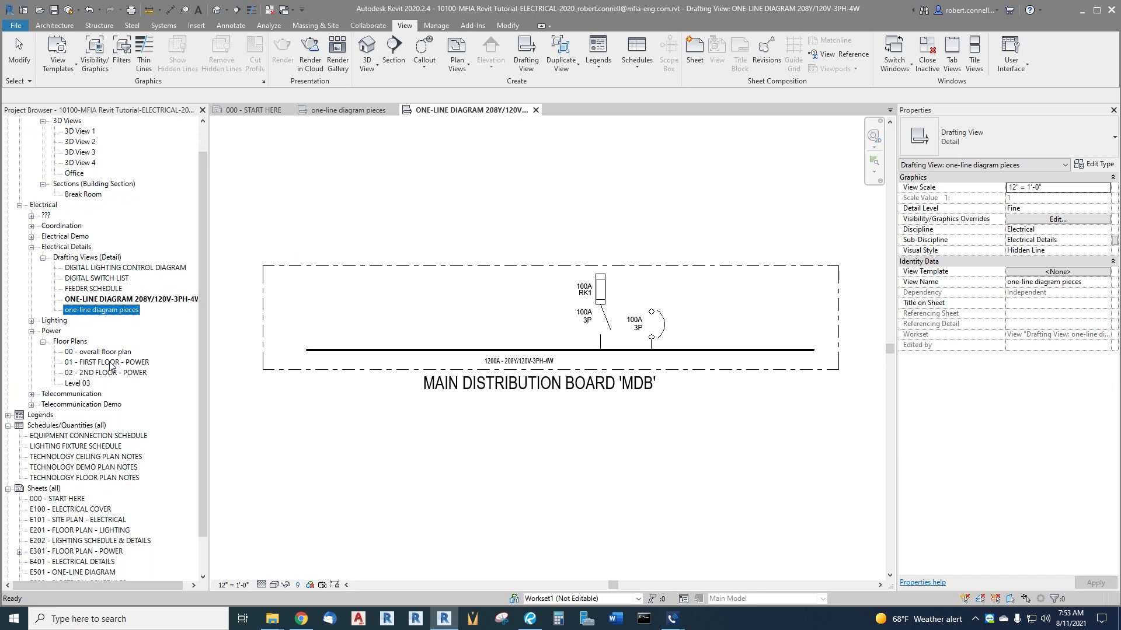
double_click(111, 362)
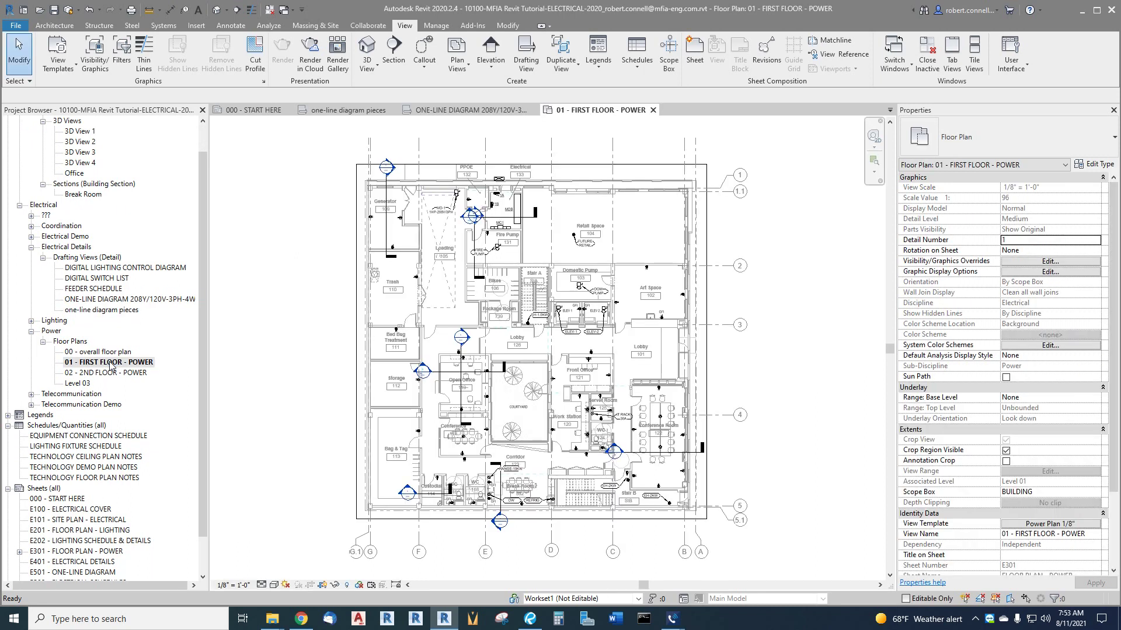
scroll(503, 216, "up", 5)
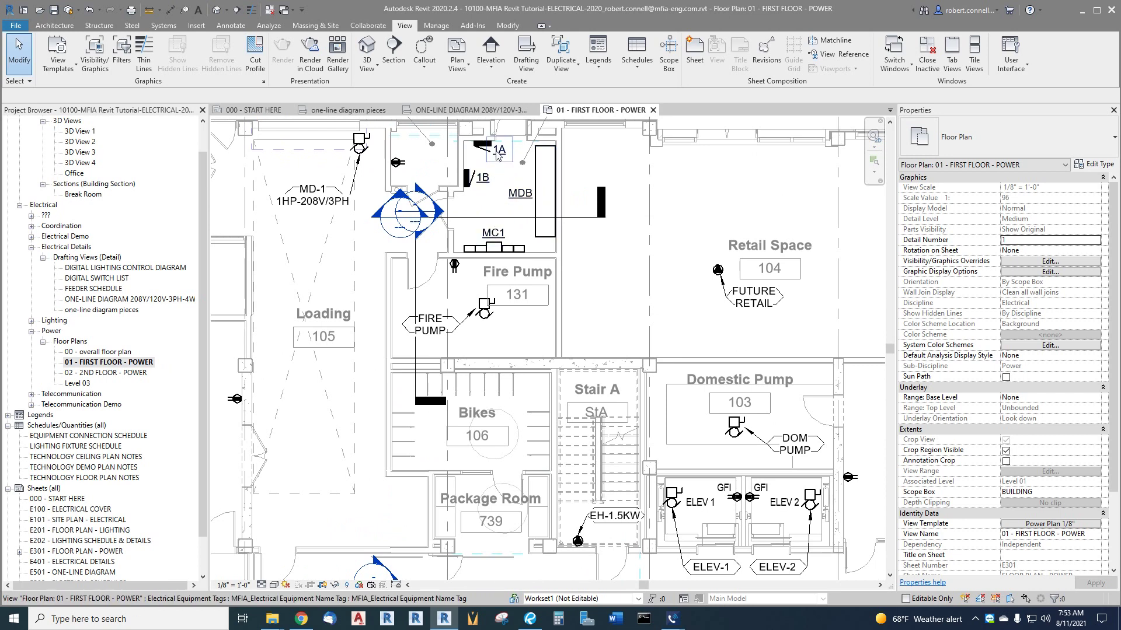
- Return to the one-line diagram view and delete the 100A 3P circuit breaker symbol from the MDB bus
left_click(507, 112)
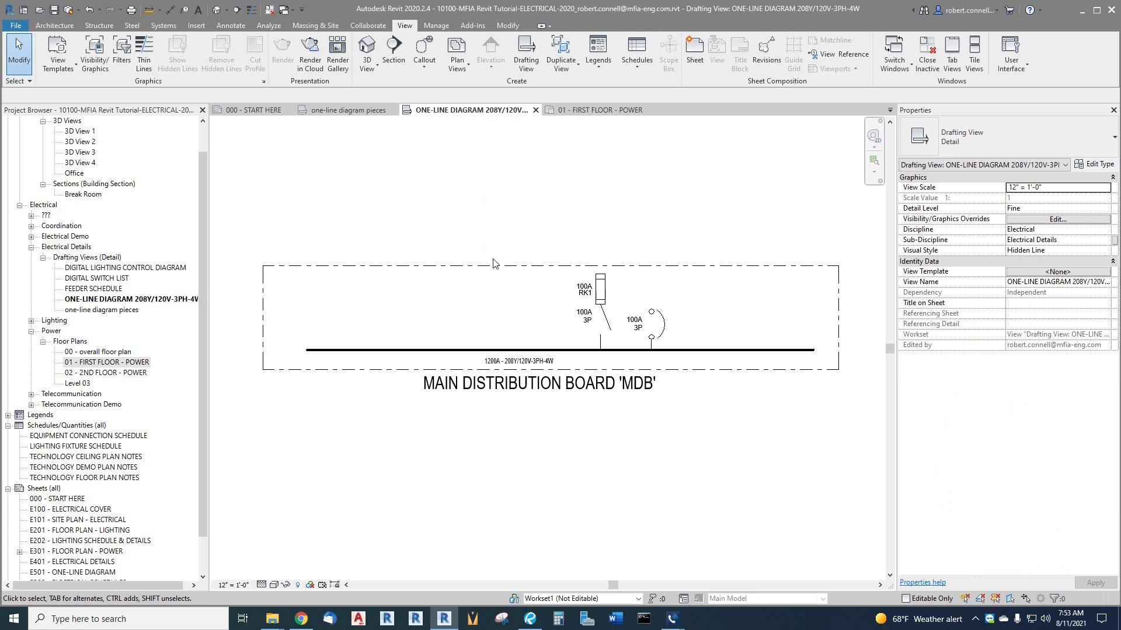
scroll(550, 308, "up", 2)
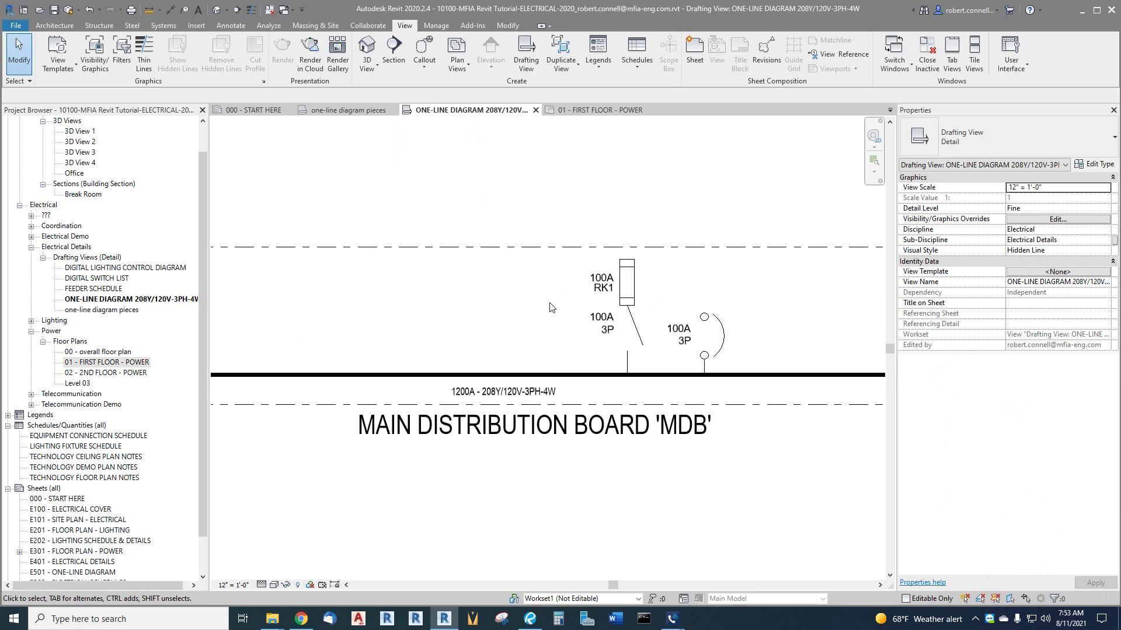
scroll(615, 359, "down", 1)
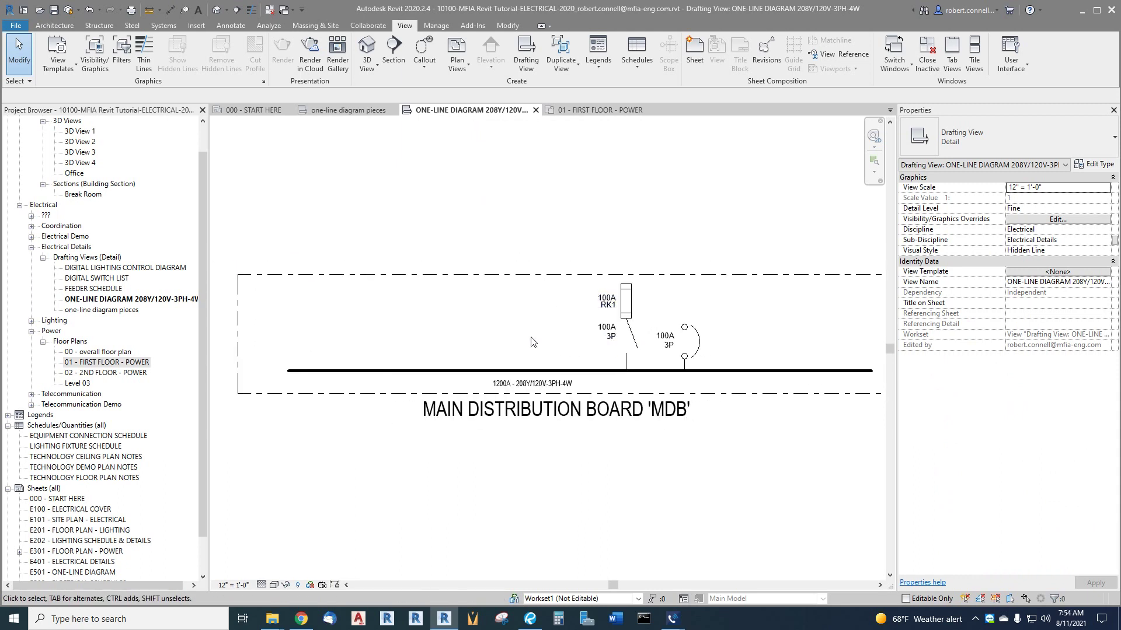
scroll(528, 339, "up", 2)
scroll(537, 340, "down", 2)
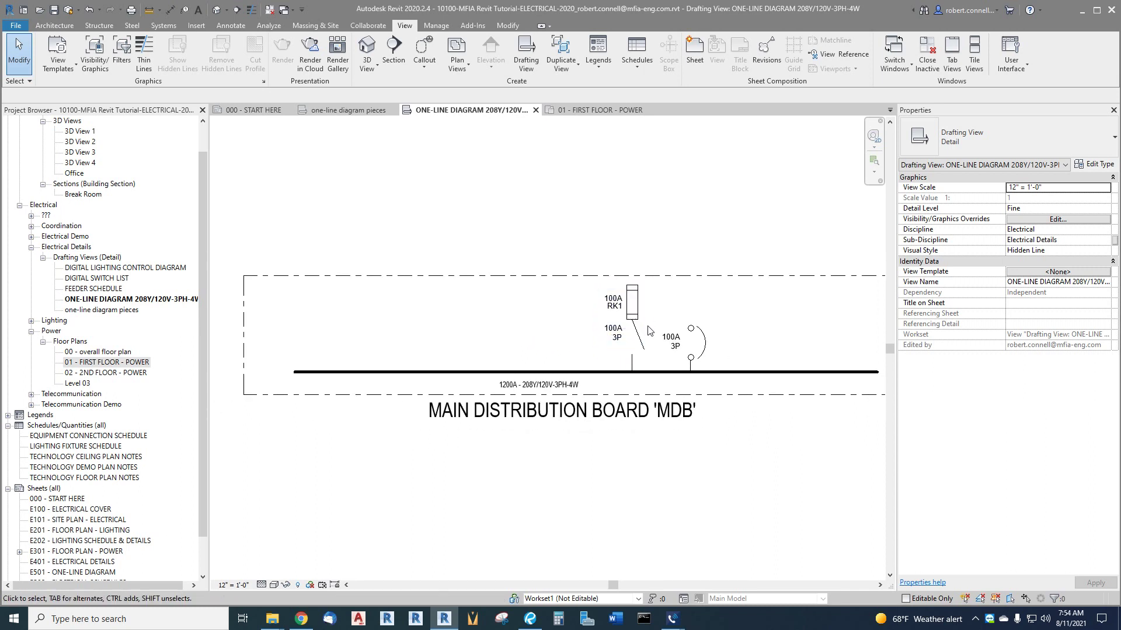
scroll(619, 318, "up", 1)
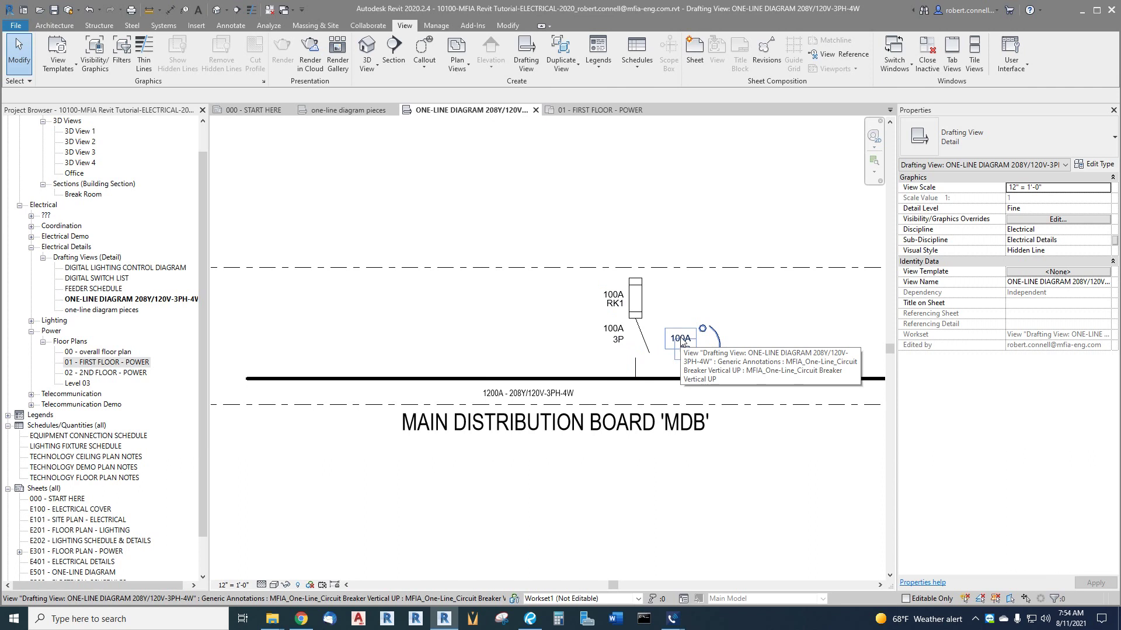
scroll(680, 344, "down", 1)
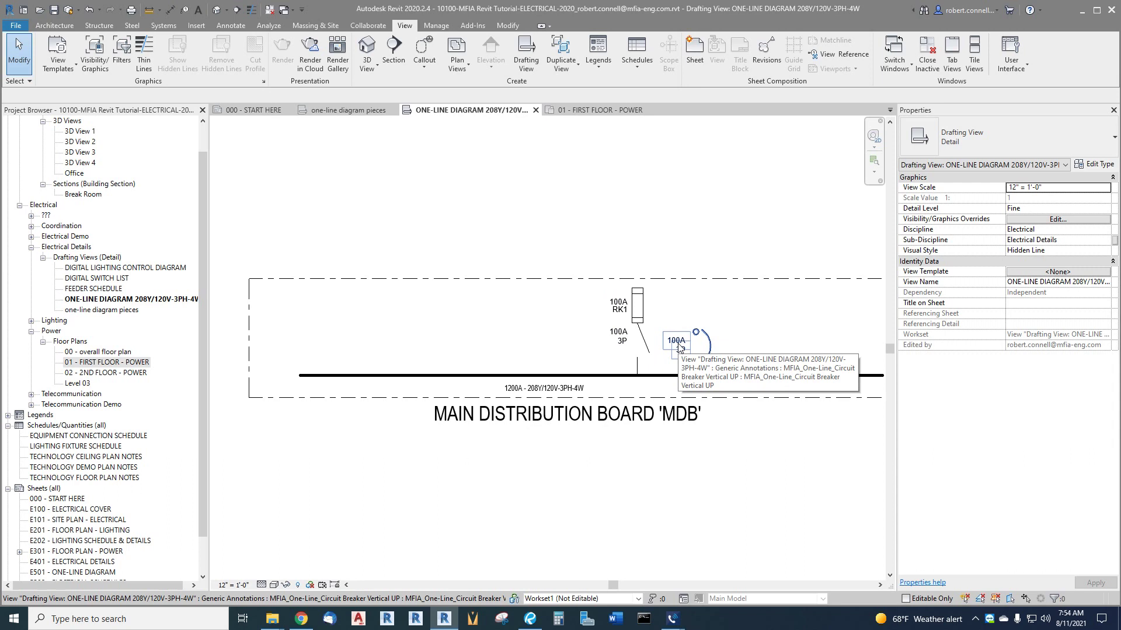
left_click(678, 348)
key("Delete")
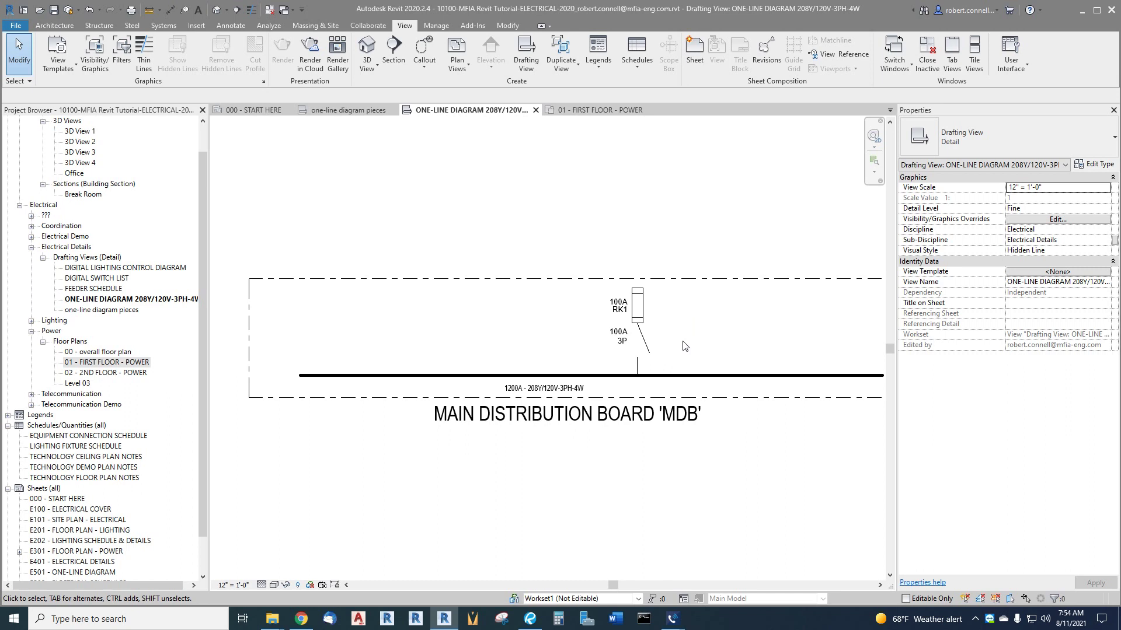
- Select the thick MDB bus line and check its line style
scroll(562, 334, "down", 2)
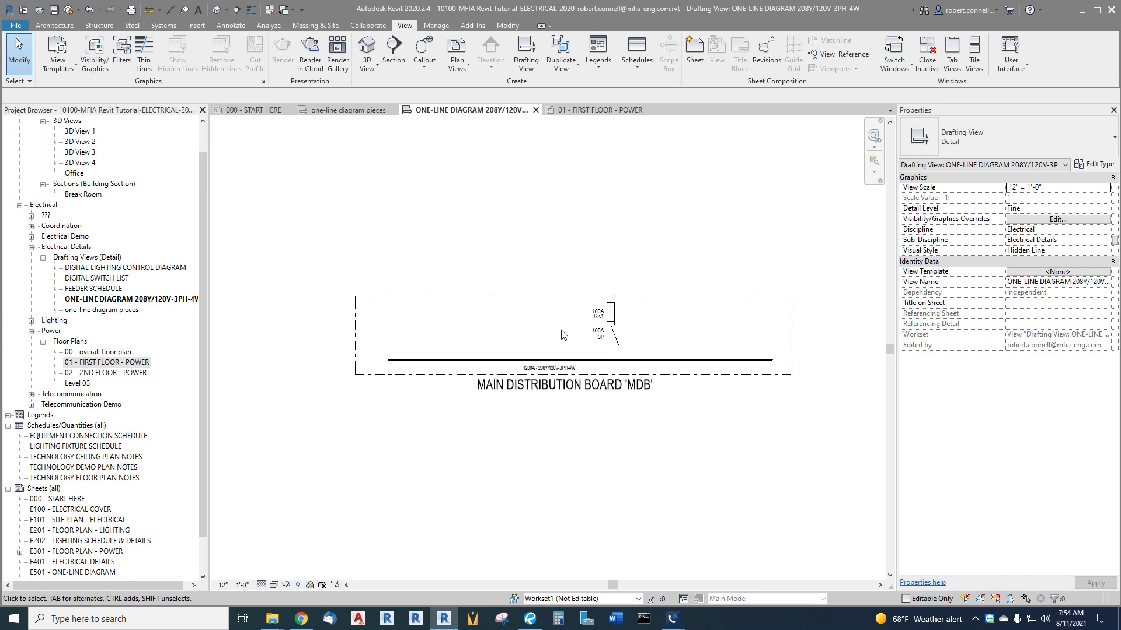
scroll(331, 360, "up", 3)
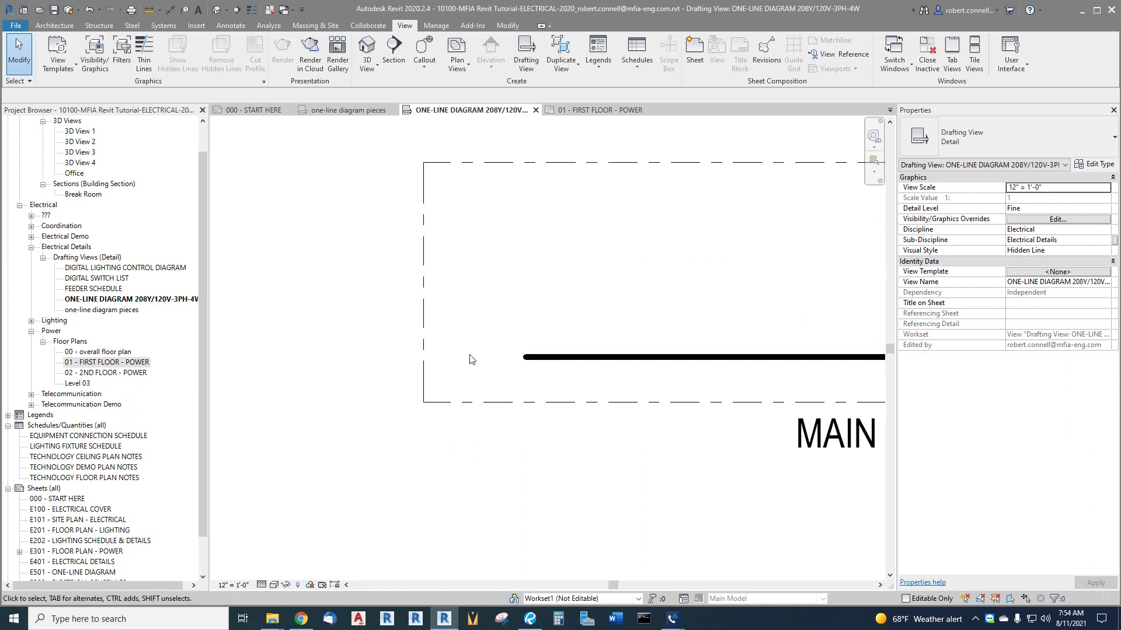
scroll(504, 371, "down", 1)
left_click(523, 359)
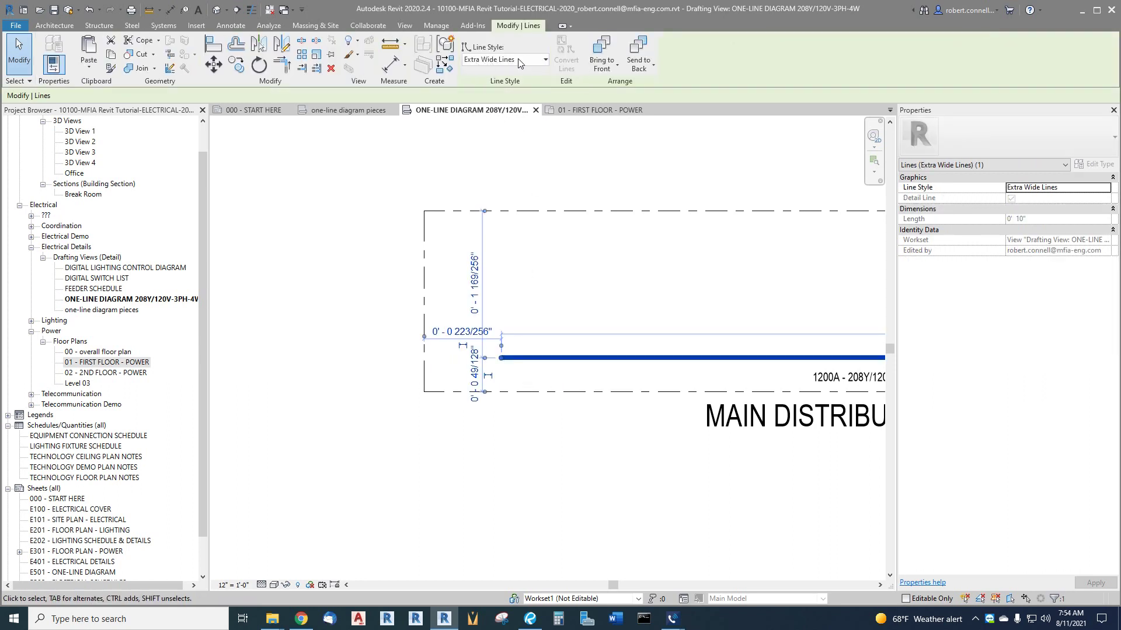
- Review the line style options for the MDB bus line and check the line style of the board's dashed border
left_click(545, 62)
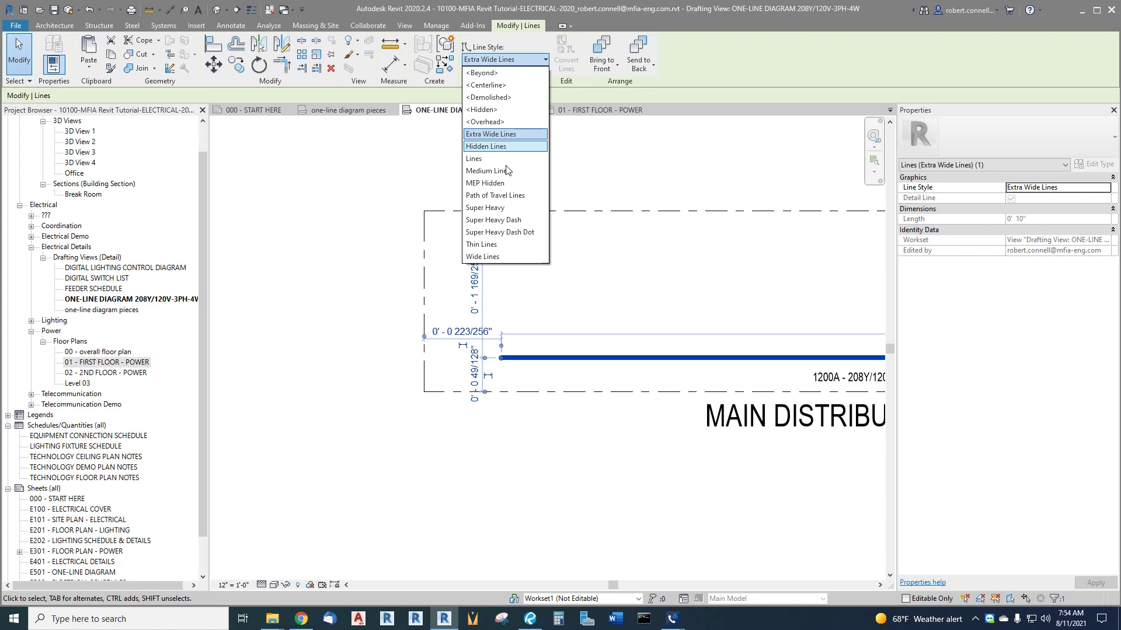
left_click(499, 135)
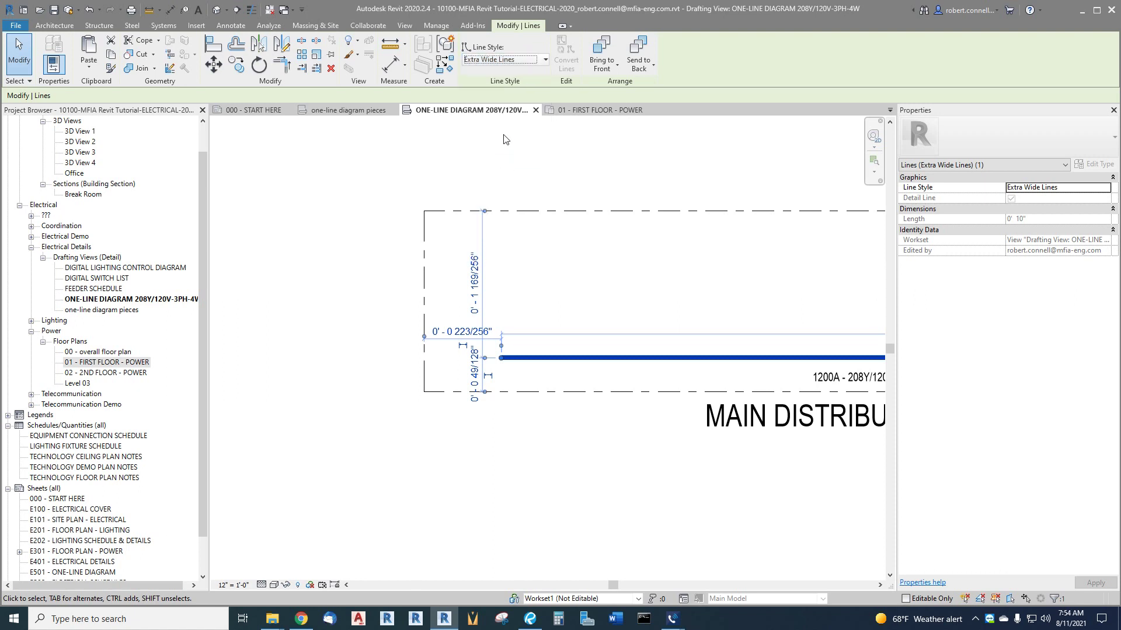
left_click(493, 146)
left_click(473, 211)
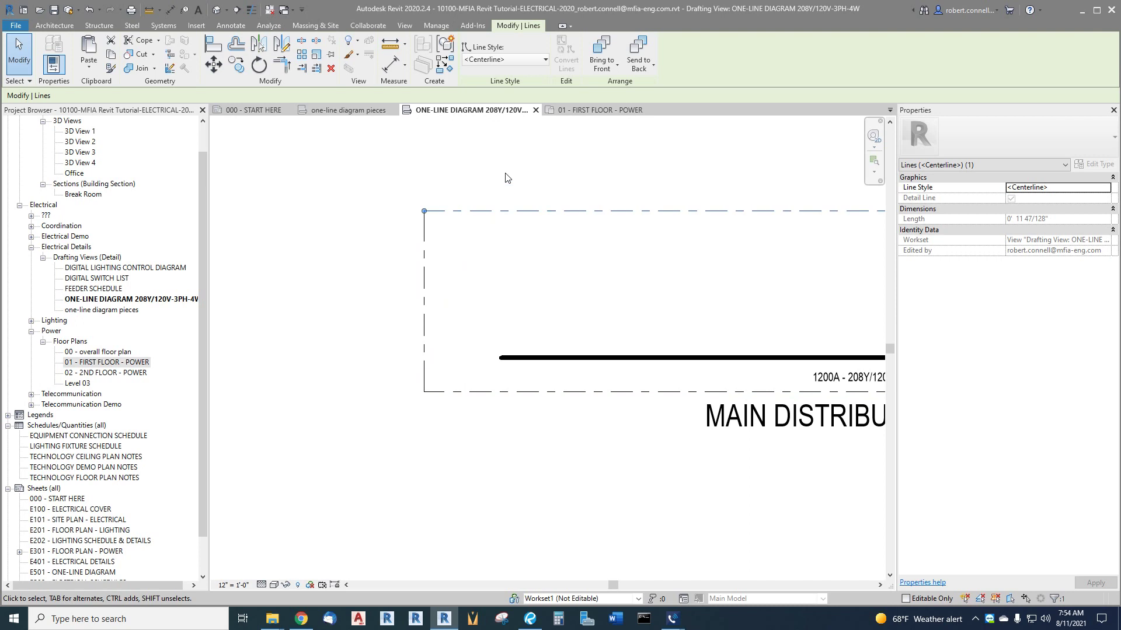
left_click(456, 258)
scroll(317, 296, "down", 4)
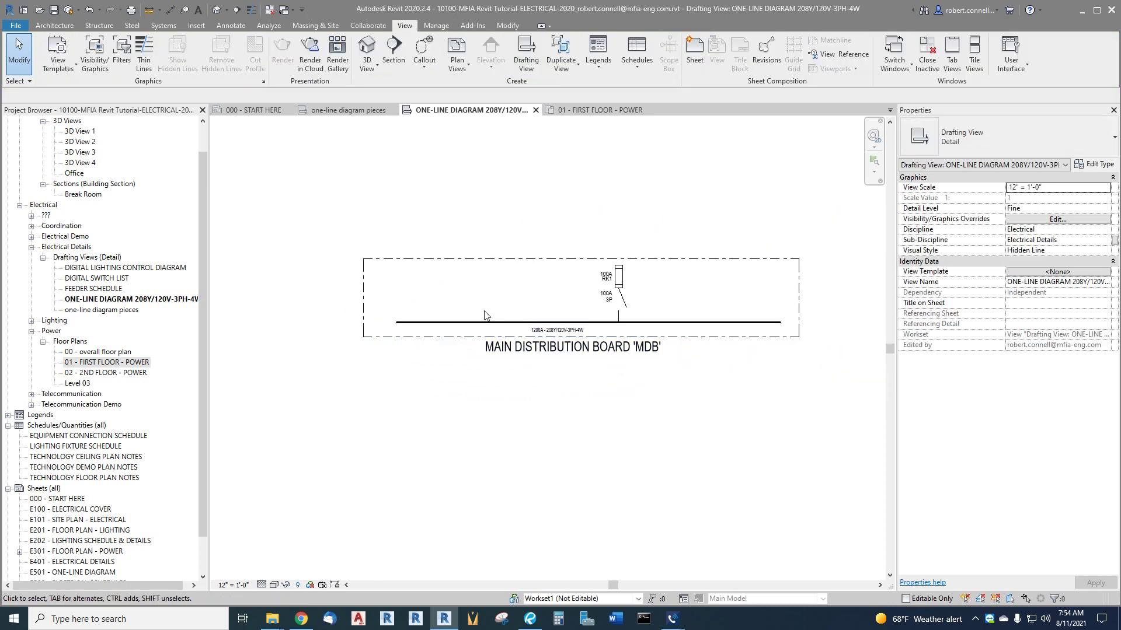
scroll(518, 236, "down", 3)
scroll(337, 275, "up", 4)
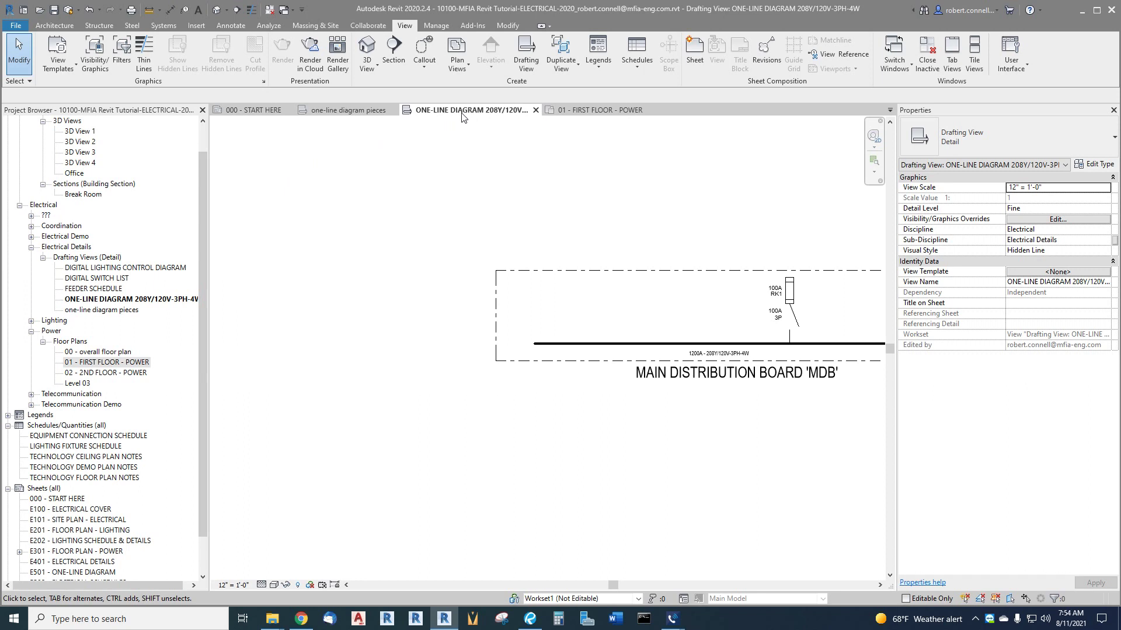
- Copy the MFIA_One-Line_Pad-Mount Transformer symbol from the one-line diagram pieces view into the one-line diagram, to the left of the MDB outline
left_click(360, 112)
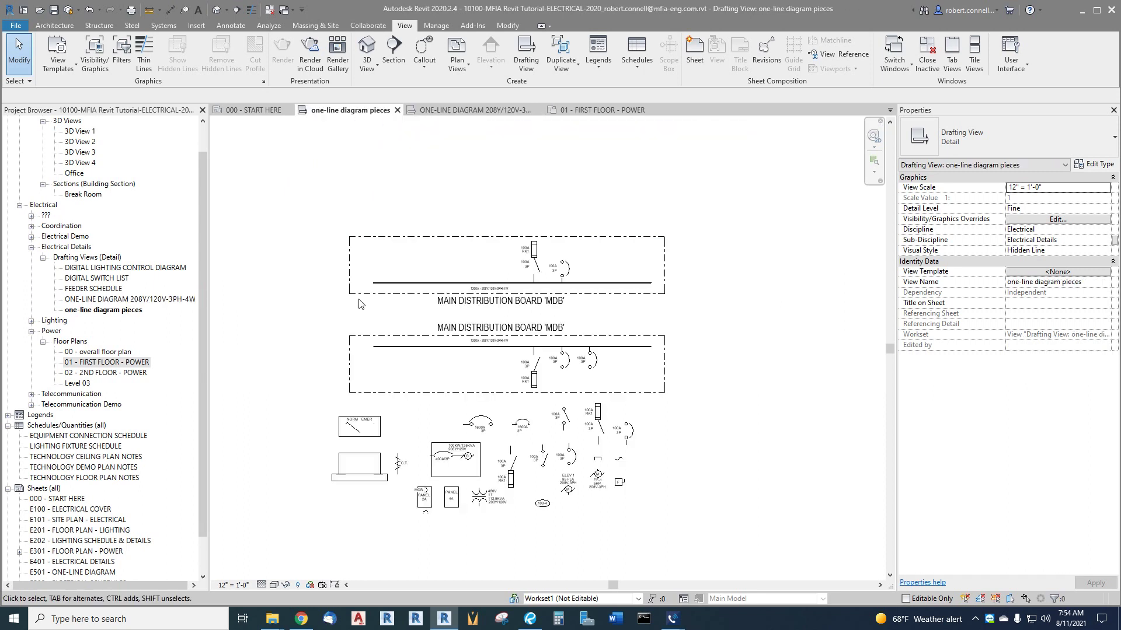
scroll(355, 475, "up", 4)
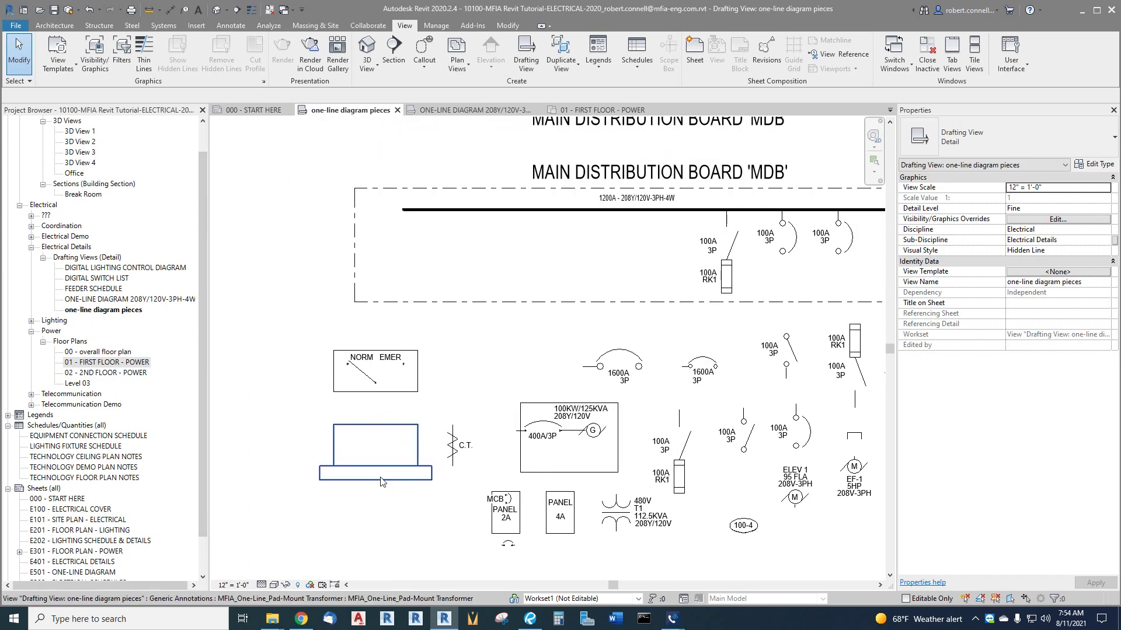
left_click(389, 469)
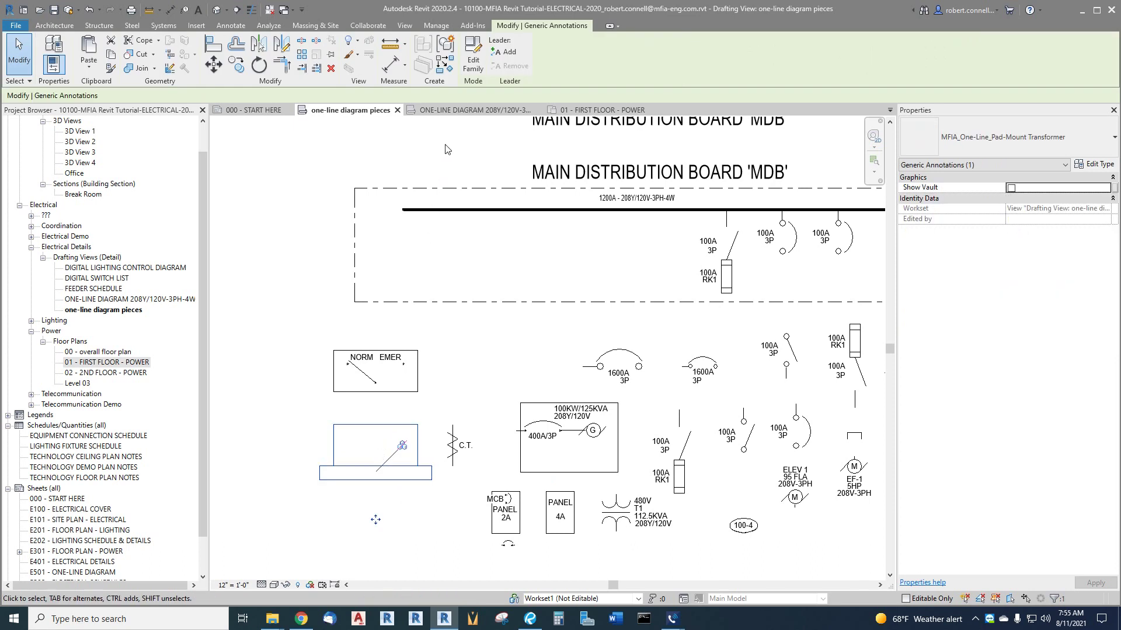
left_click(458, 110)
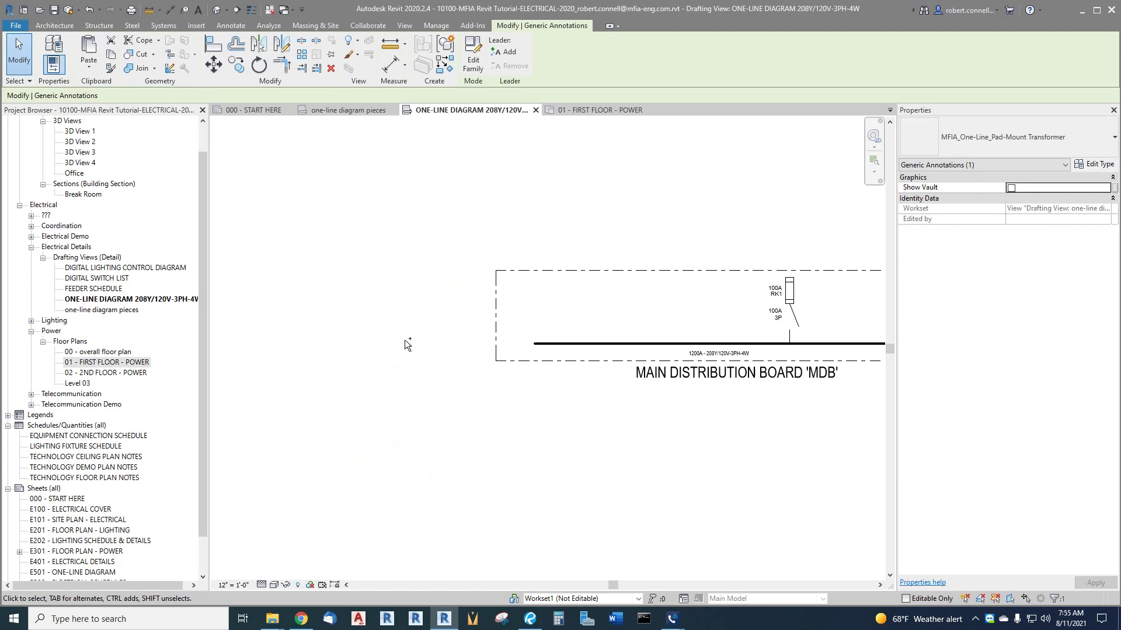
key("ctrl+v")
left_click(353, 362)
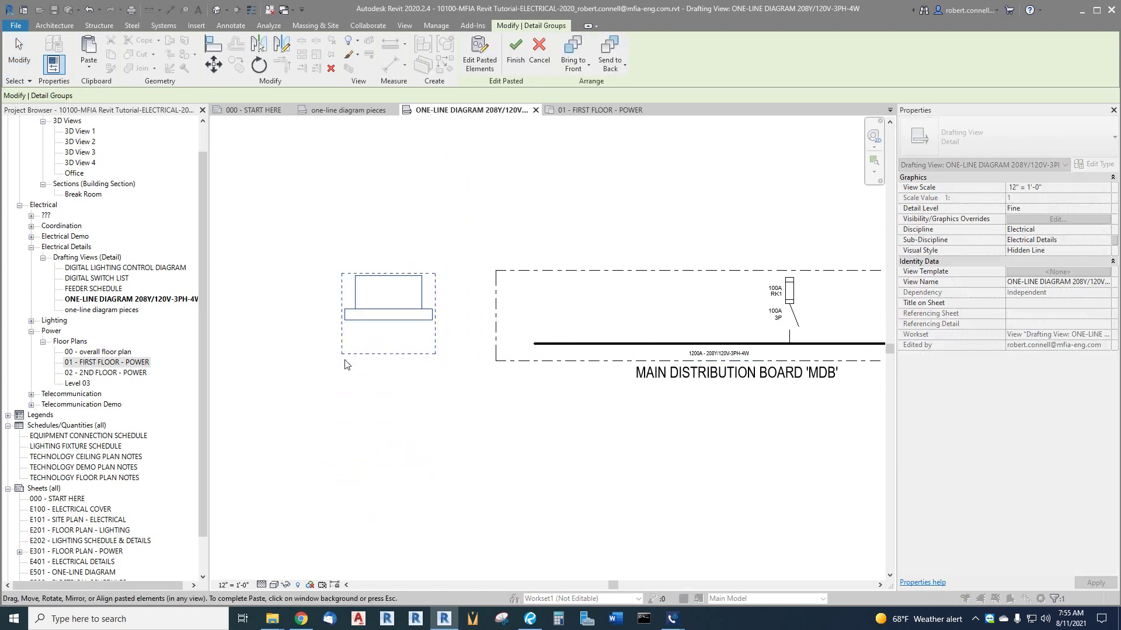
left_click(385, 352)
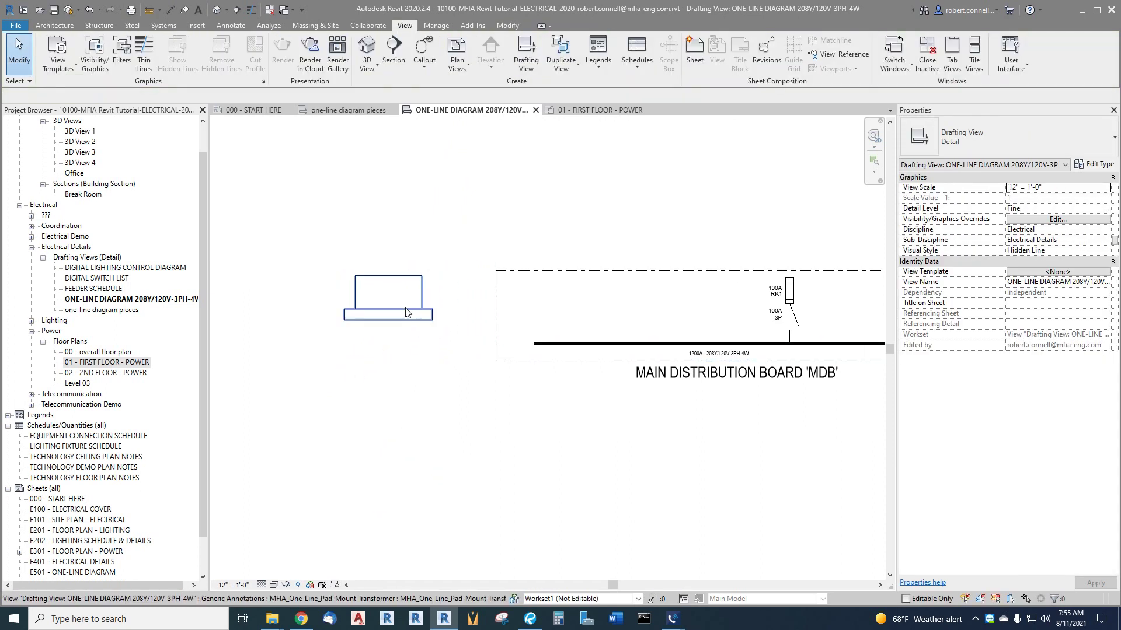
left_click_drag(385, 352, 405, 370, "ctrl")
left_click_drag(430, 330, 419, 326)
left_click(538, 333)
- Shorten the thick MDB bus line from its left end to about 8 inches long
scroll(537, 333, "up", 2)
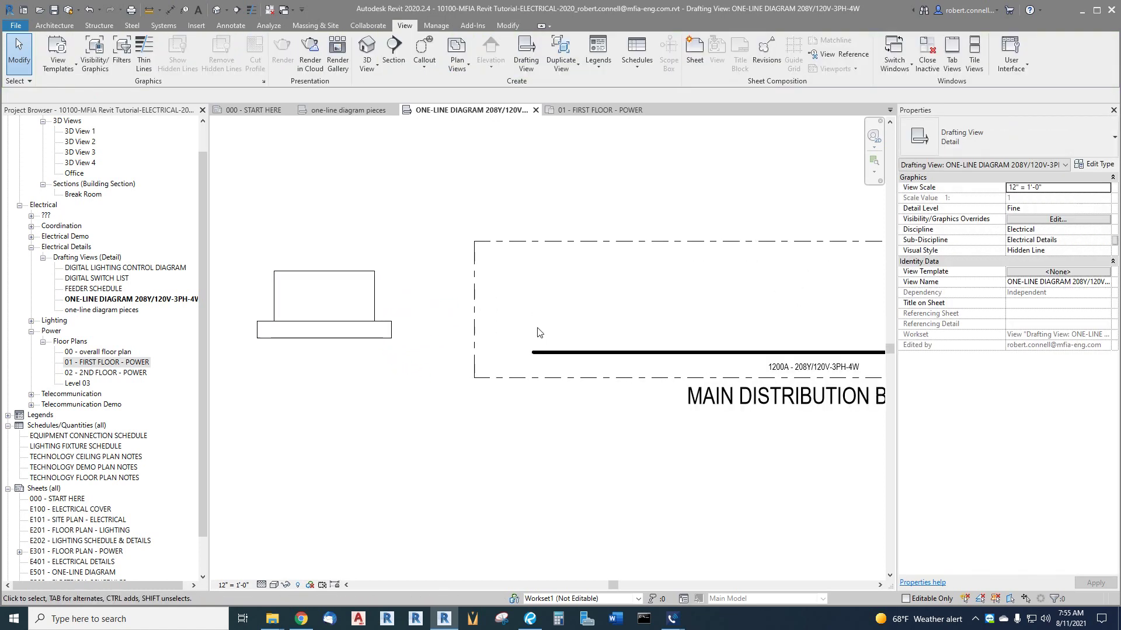
scroll(450, 325, "down", 2)
scroll(516, 329, "up", 1)
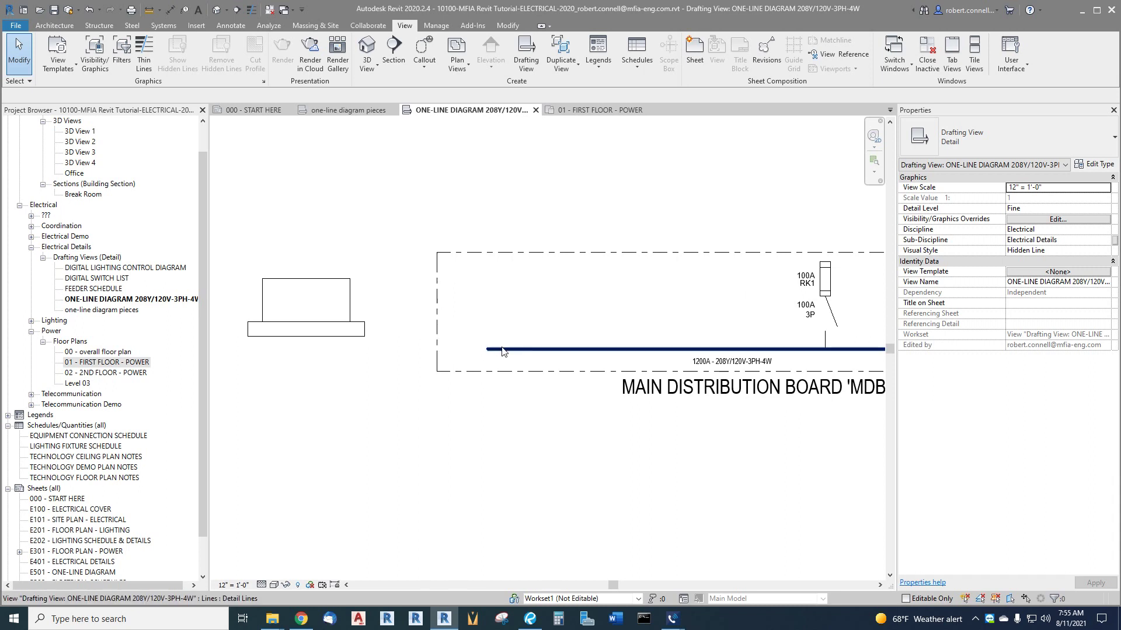
left_click(501, 350)
left_click_drag(501, 350, 599, 349)
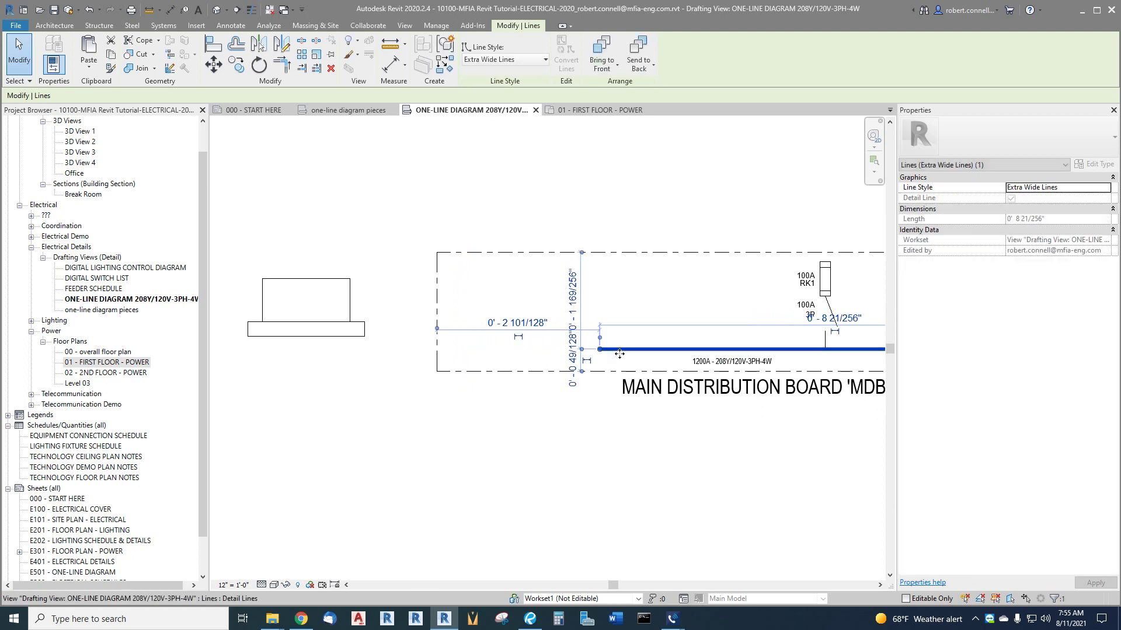
left_click(506, 328)
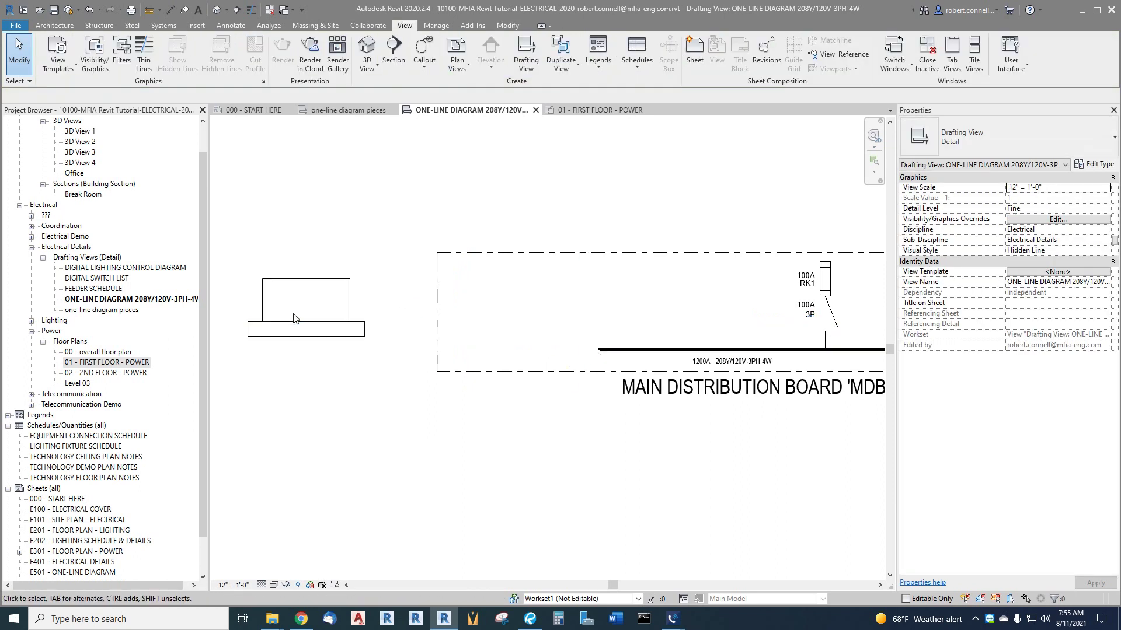
- Create a similar current transformer (C.T.) symbol from the pieces view and place it inside the left end of the MDB outline
left_click(348, 110)
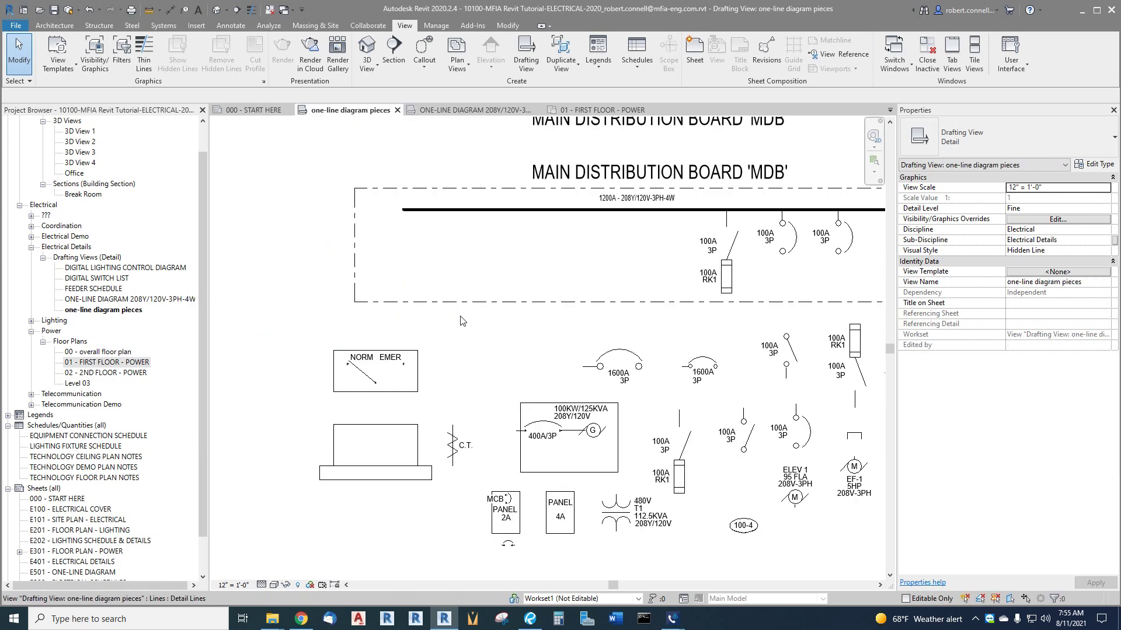
right_click(455, 447)
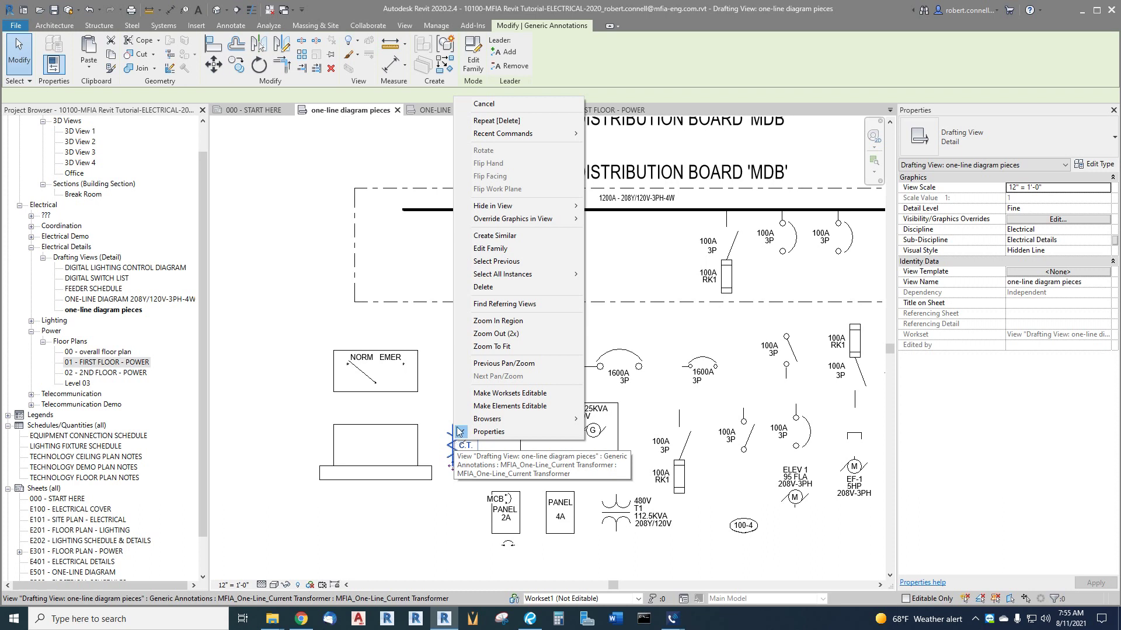
left_click(495, 235)
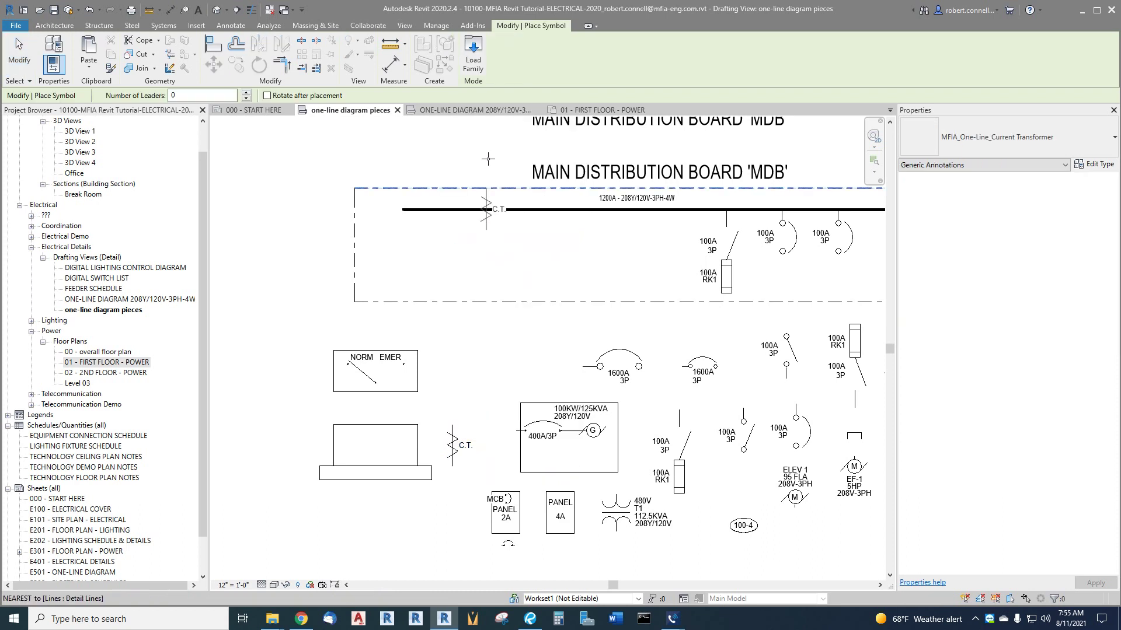
left_click(474, 111)
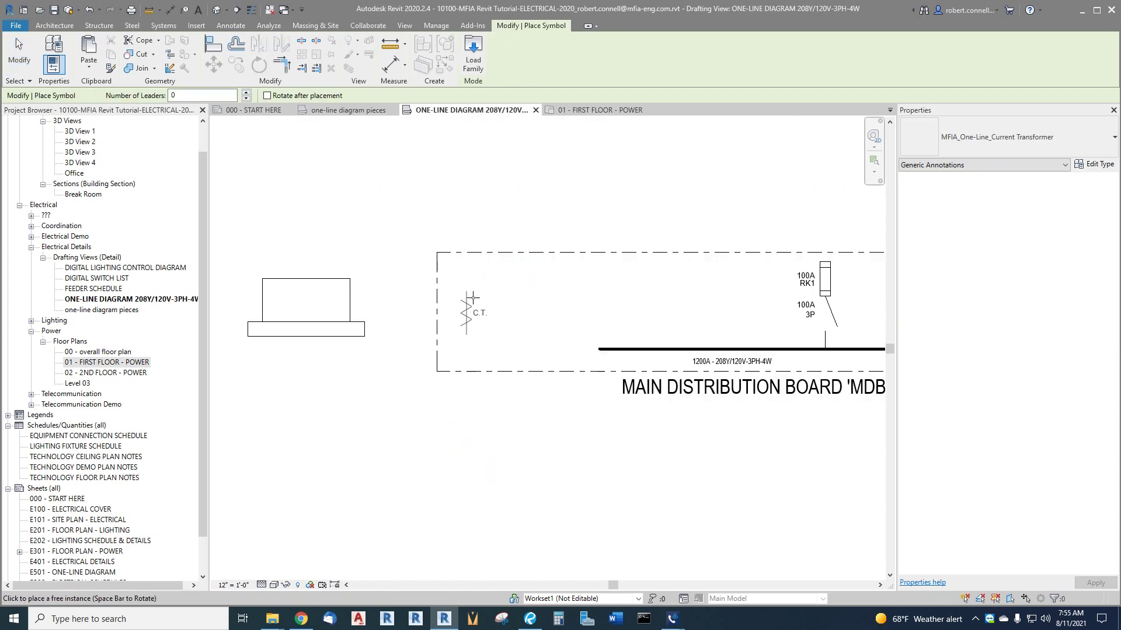
scroll(476, 299, "up", 2)
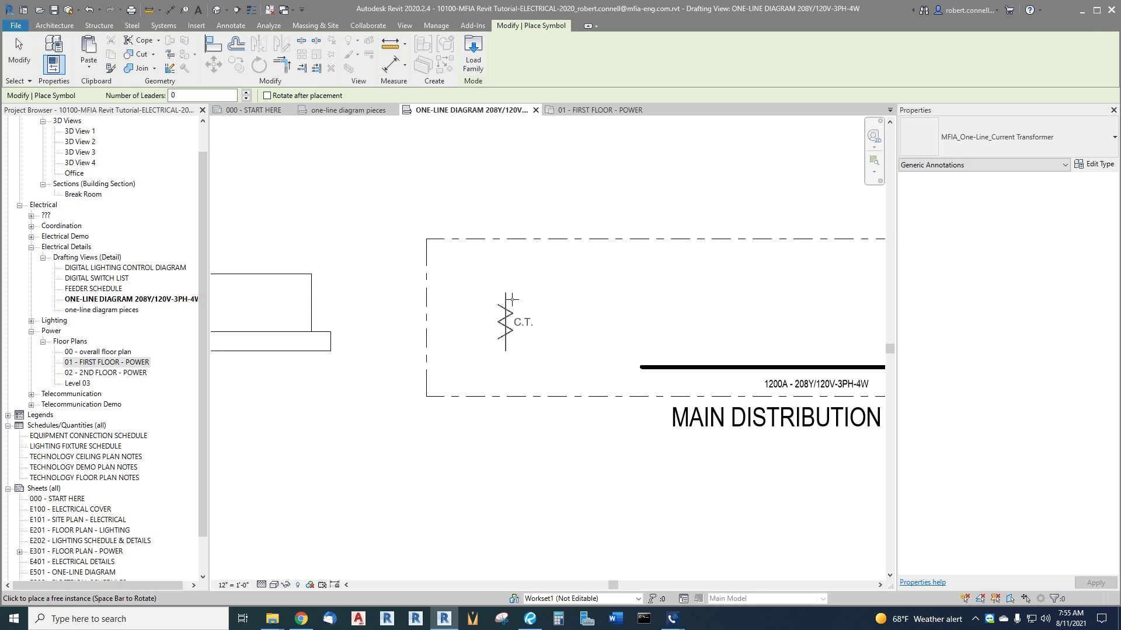
left_click(488, 299)
key("Escape")
key("Escape")
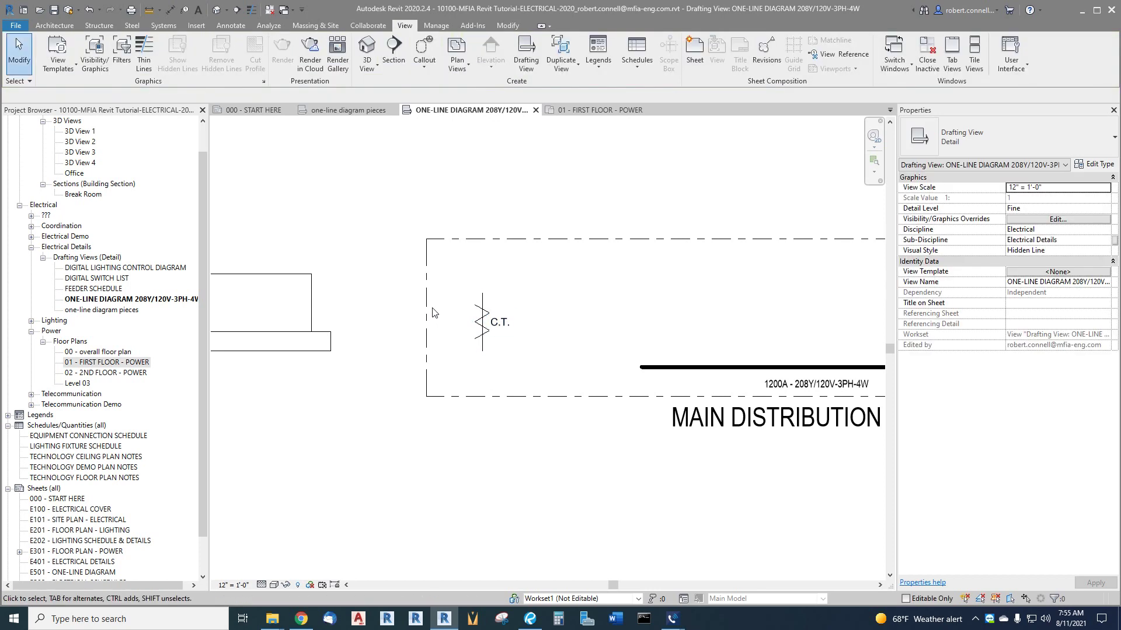
- Draw a vertical <Centerline> detail line about 2 inches long across the MDB outline, between the C.T. symbol and the bus
right_click(429, 306)
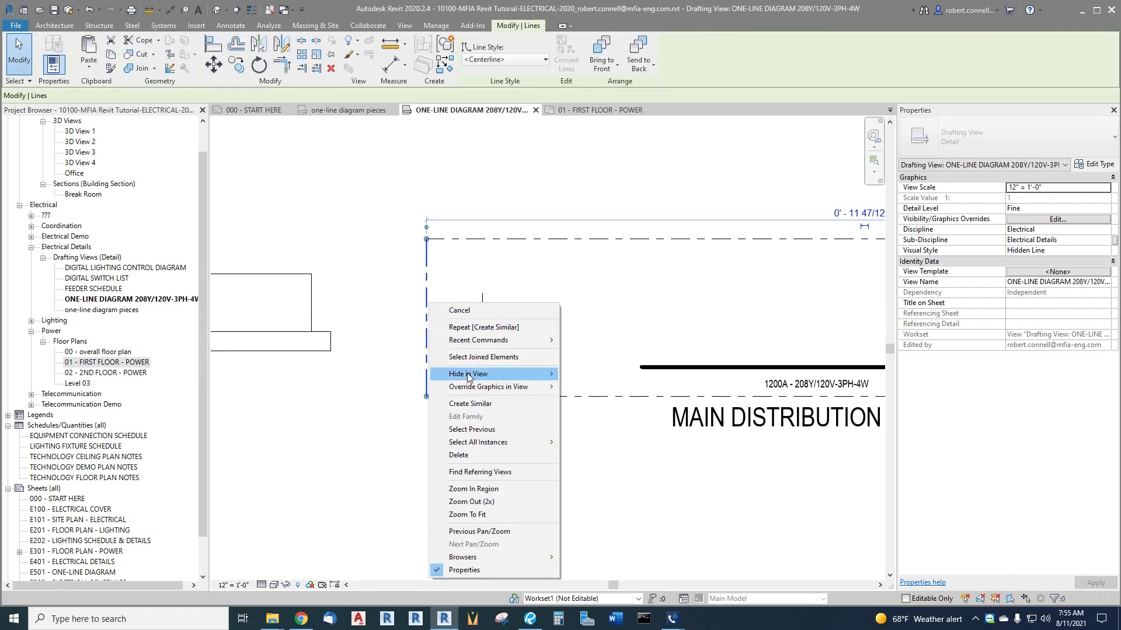
left_click(470, 404)
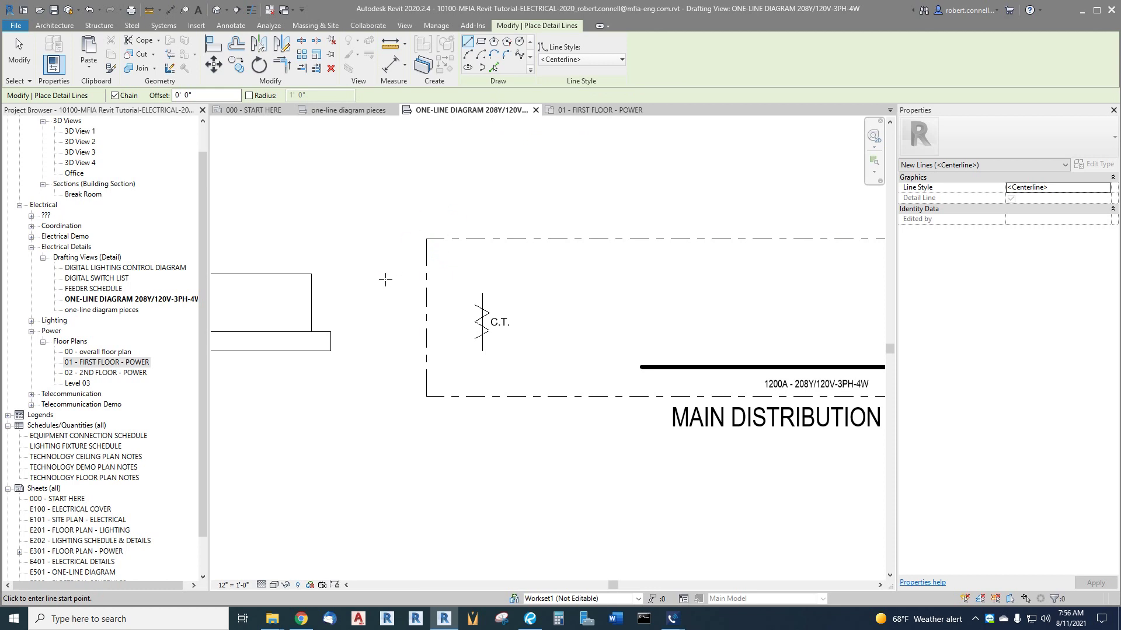
left_click(546, 239)
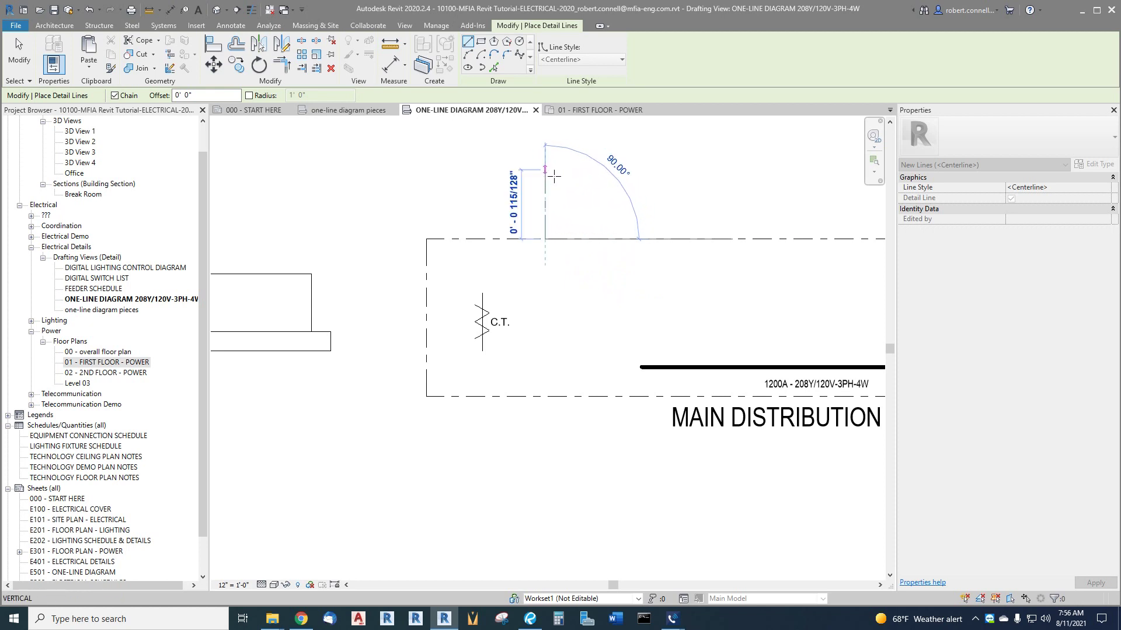
scroll(554, 176, "up", 3)
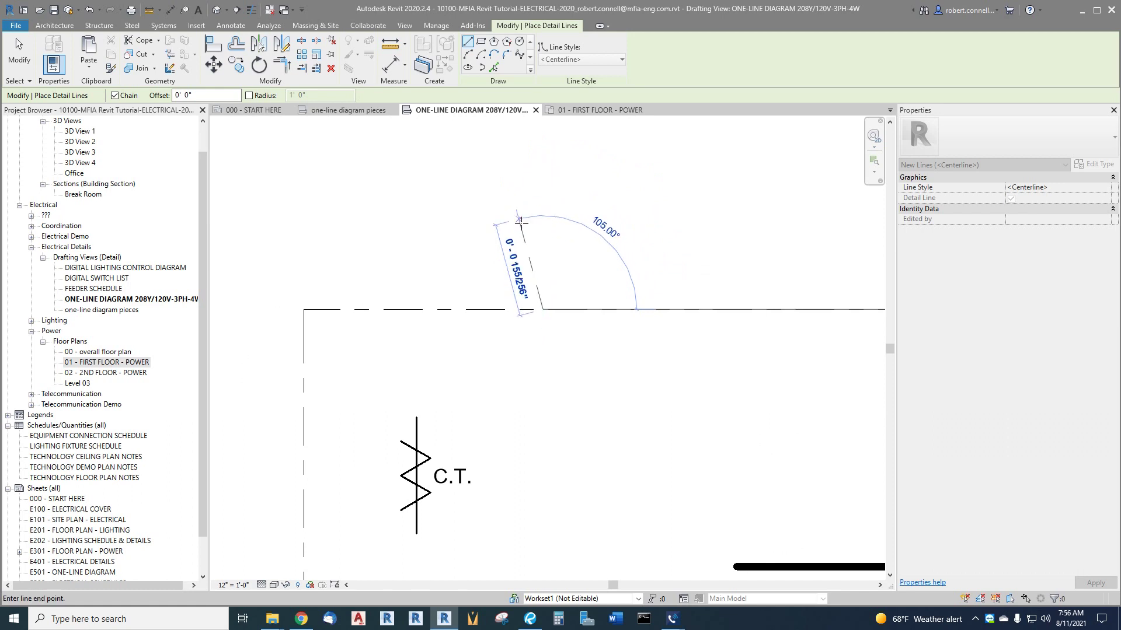
scroll(555, 309, "down", 2)
scroll(559, 351, "up", 1)
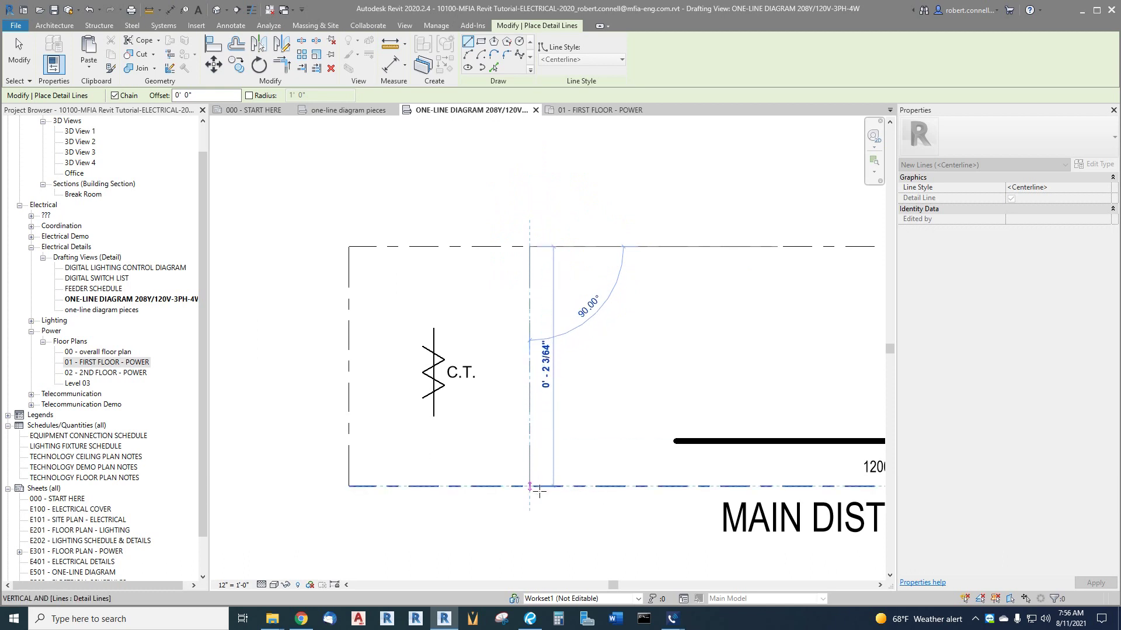
left_click(538, 493)
key("Escape")
key("Escape")
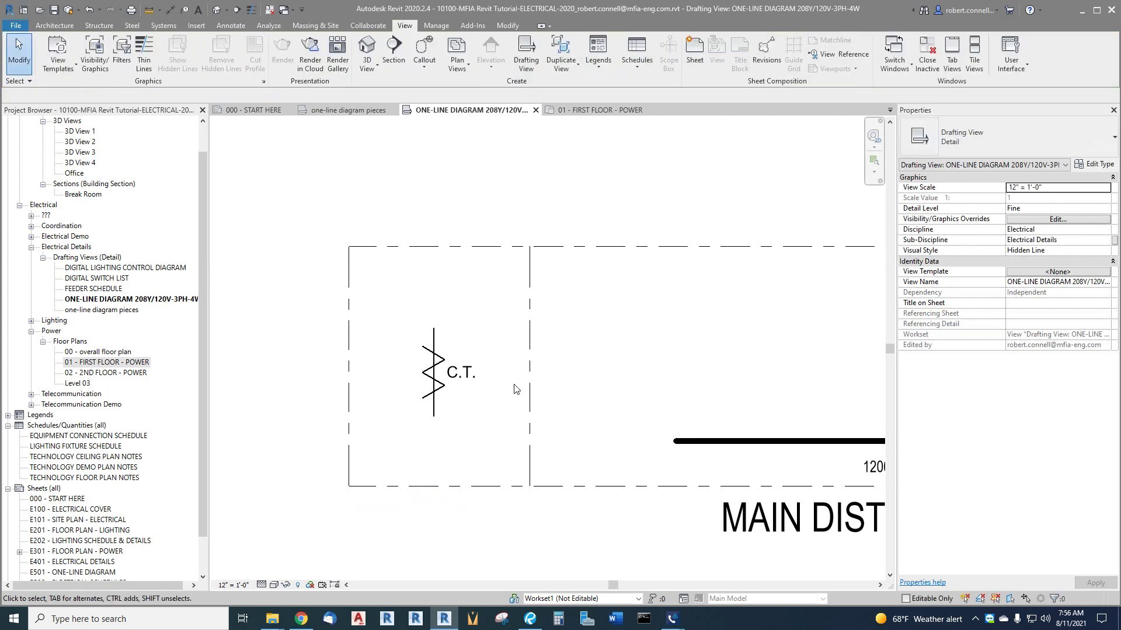
- Examine the arrangement of the pad-mount transformer, C.T. compartment and MDB bus in the one-line diagram
scroll(671, 300, "down", 3)
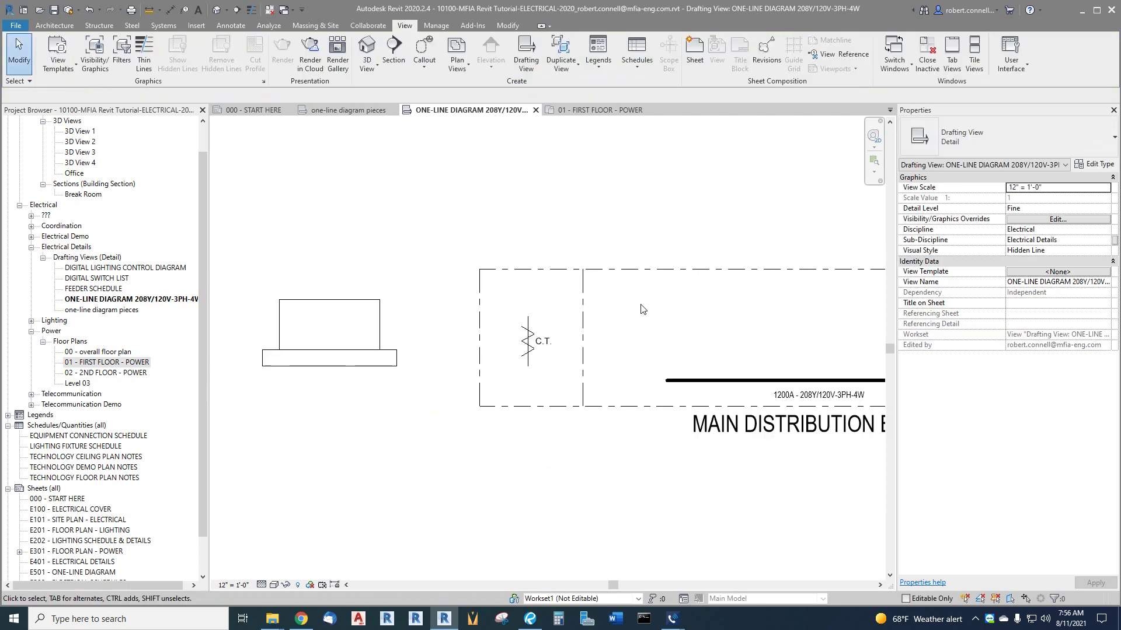
scroll(480, 345, "up", 2)
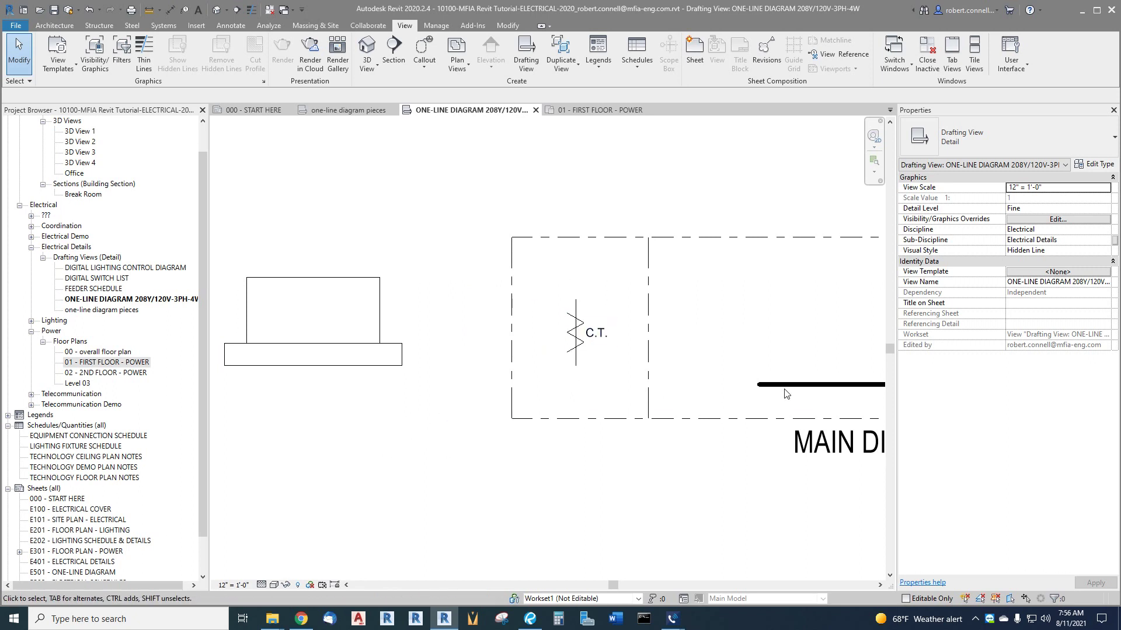
scroll(408, 319, "down", 3)
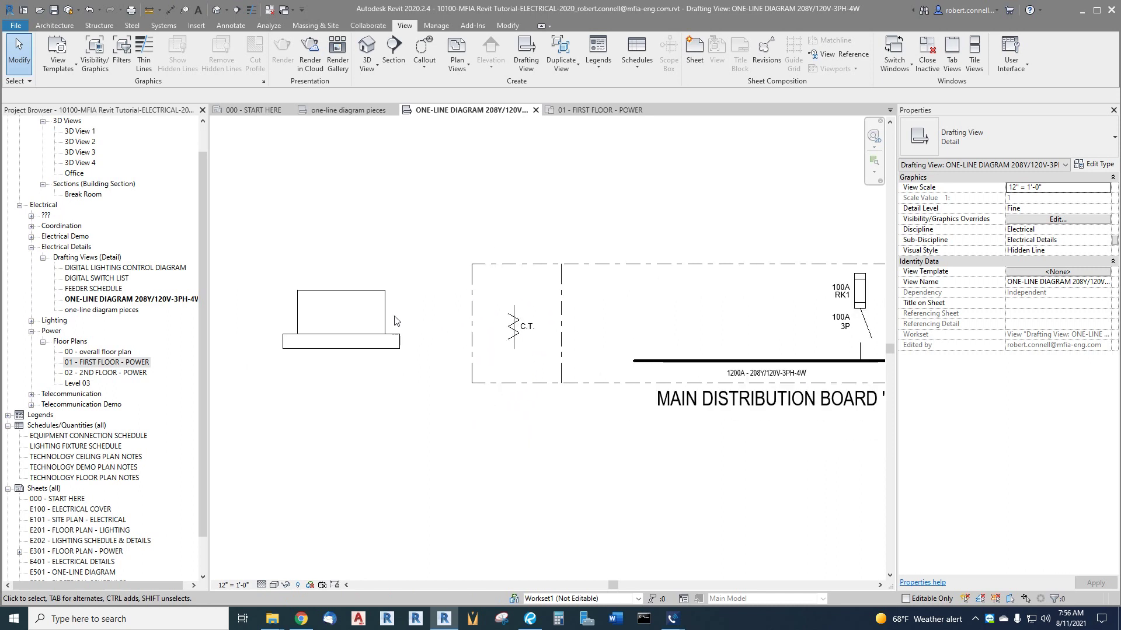
scroll(397, 320, "up", 2)
scroll(395, 320, "down", 1)
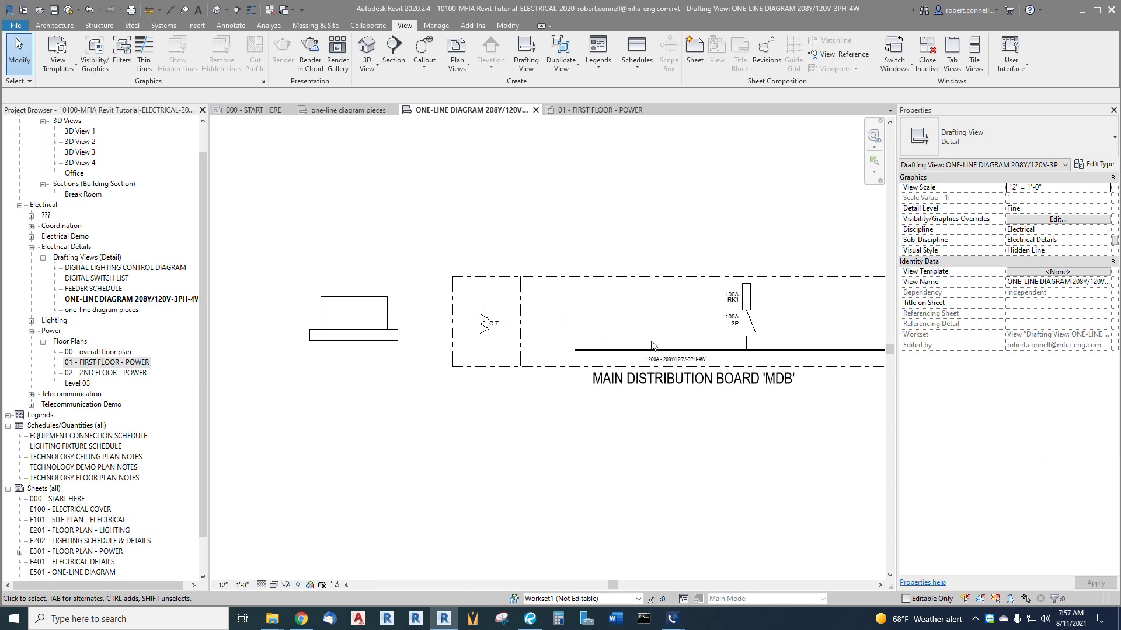
scroll(785, 320, "up", 2)
scroll(541, 325, "down", 2)
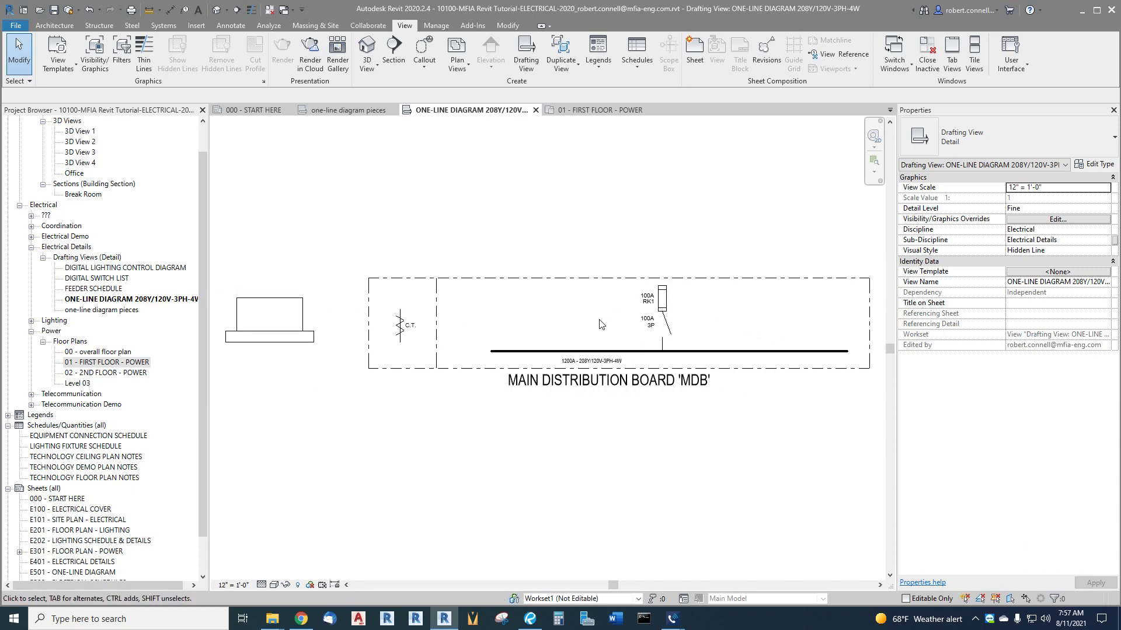
scroll(530, 307, "up", 1)
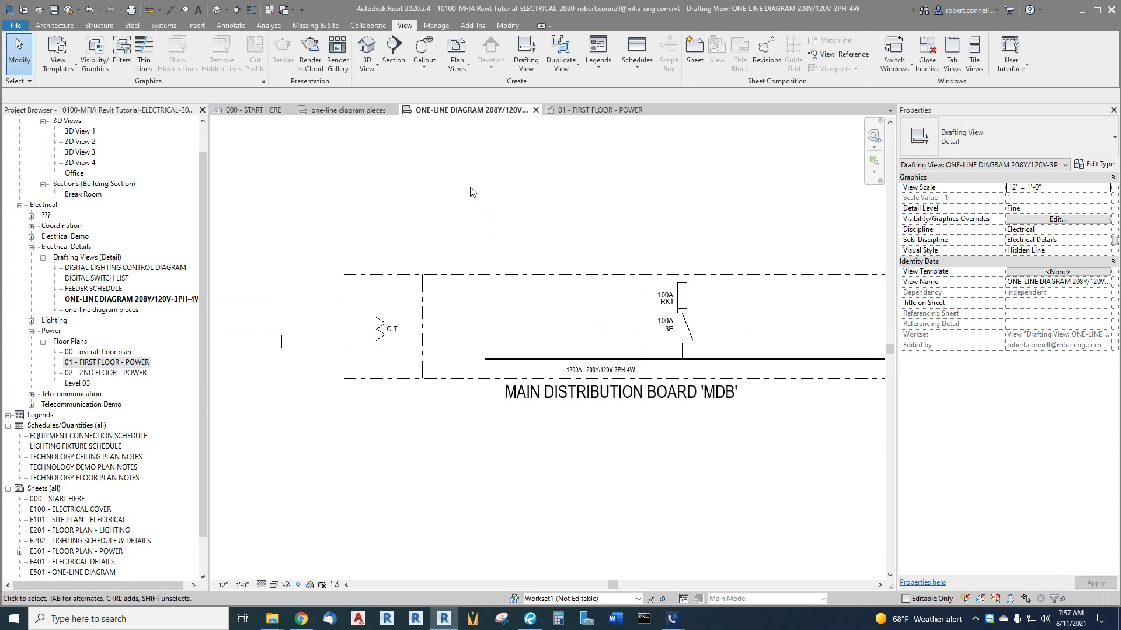
- Start a Medium Lines detail-line run inside the pad-mount transformer: 1 1/4 inches down, and horizontally to below the C.T. compartment
left_click(231, 26)
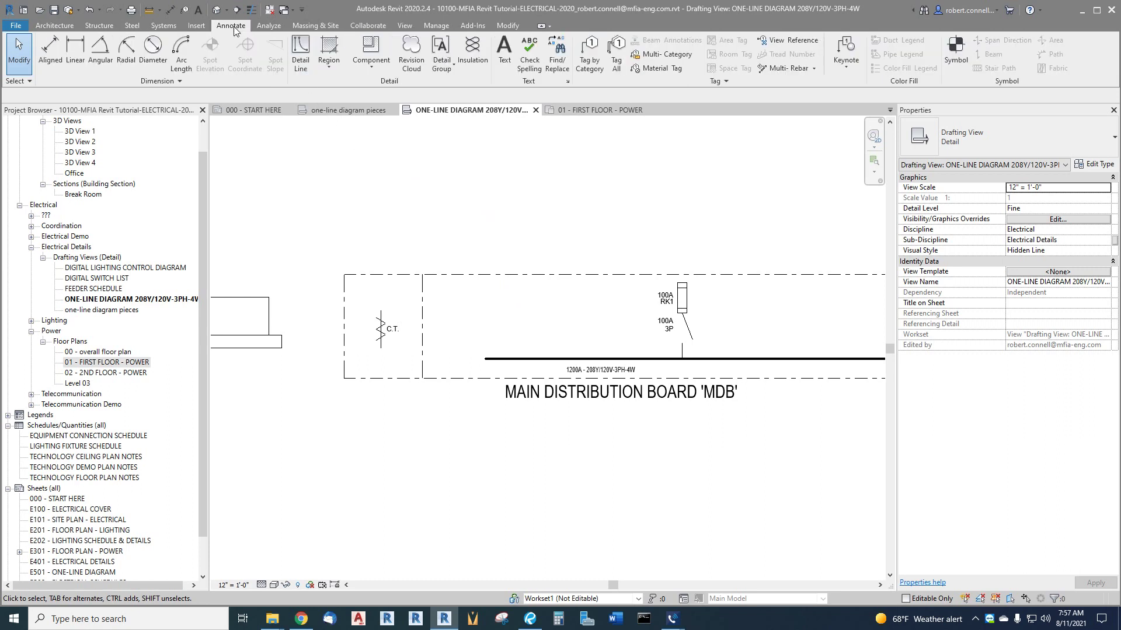
left_click(303, 54)
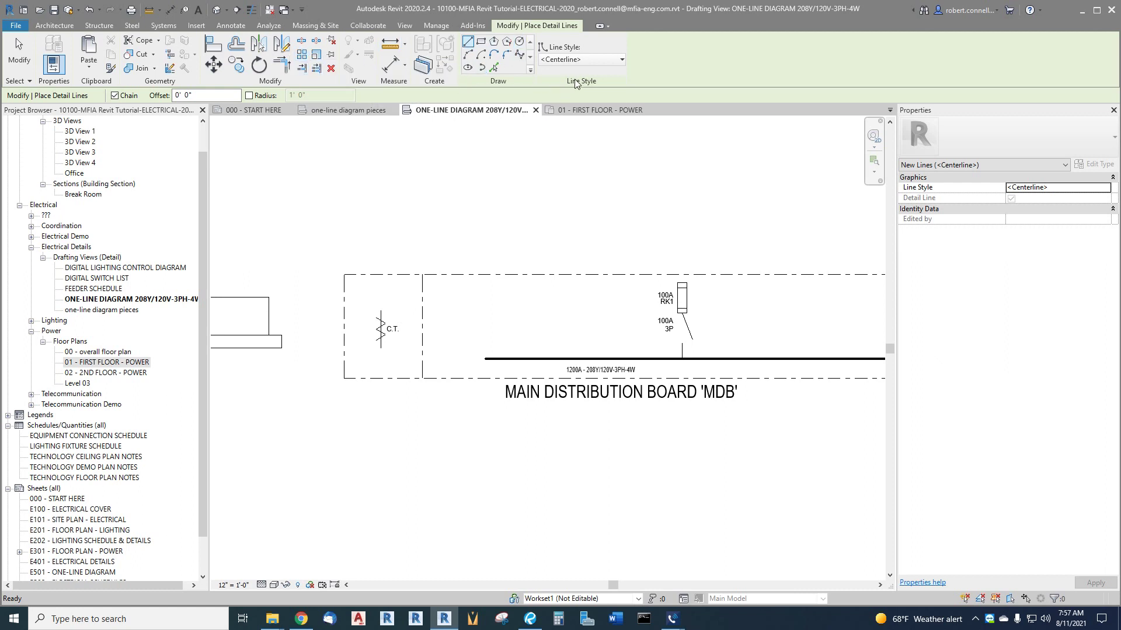
left_click(622, 60)
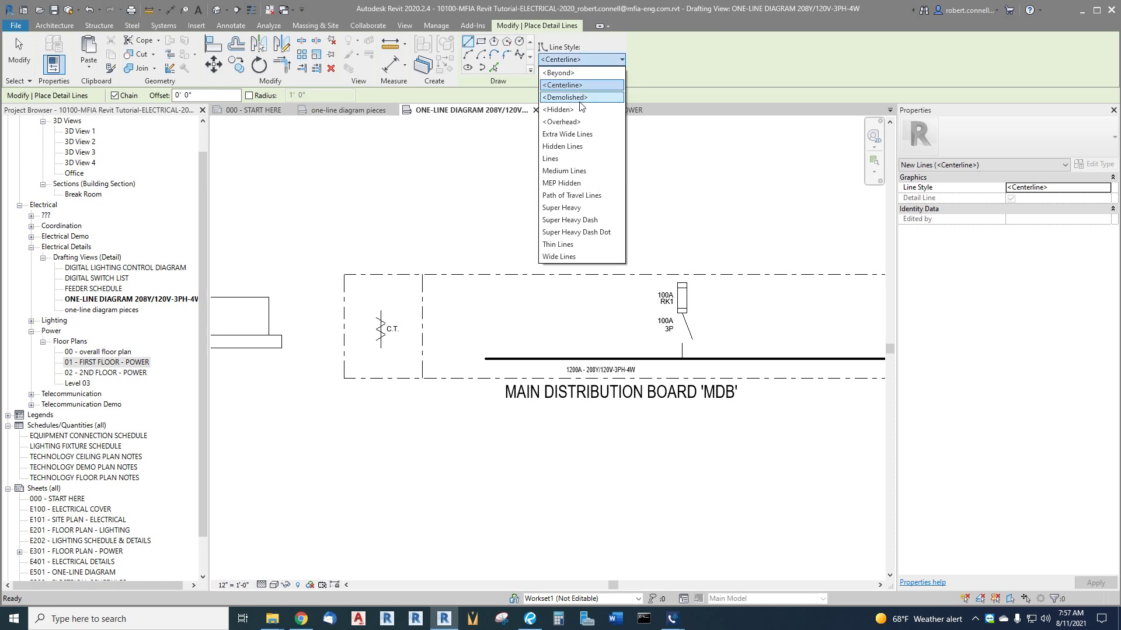
left_click(569, 171)
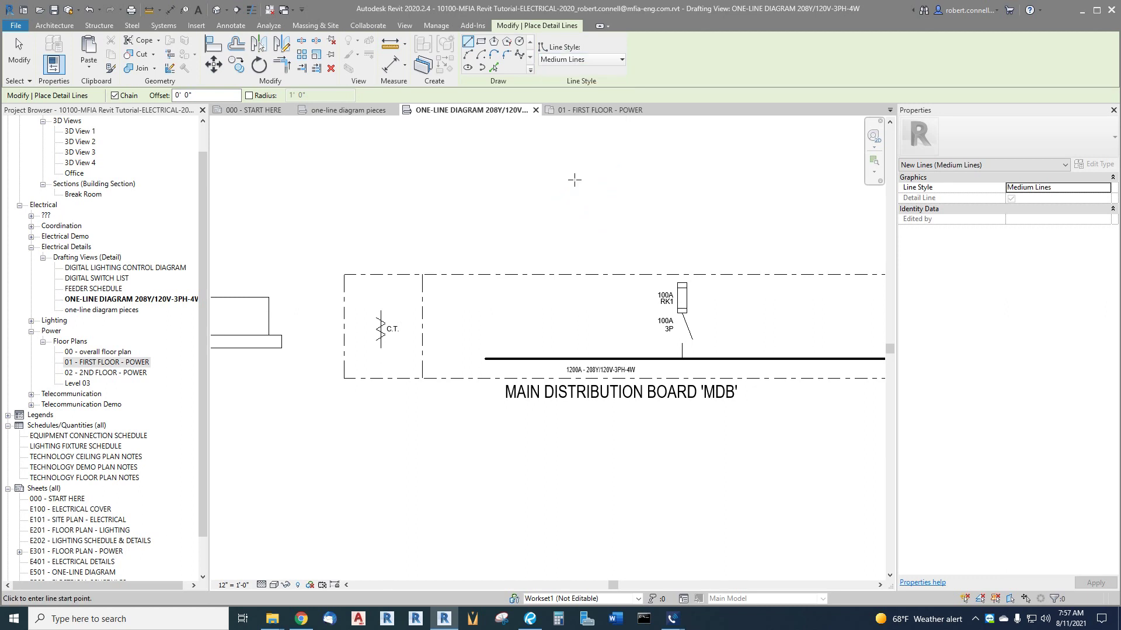
scroll(439, 290, "down", 2)
scroll(310, 336, "up", 3)
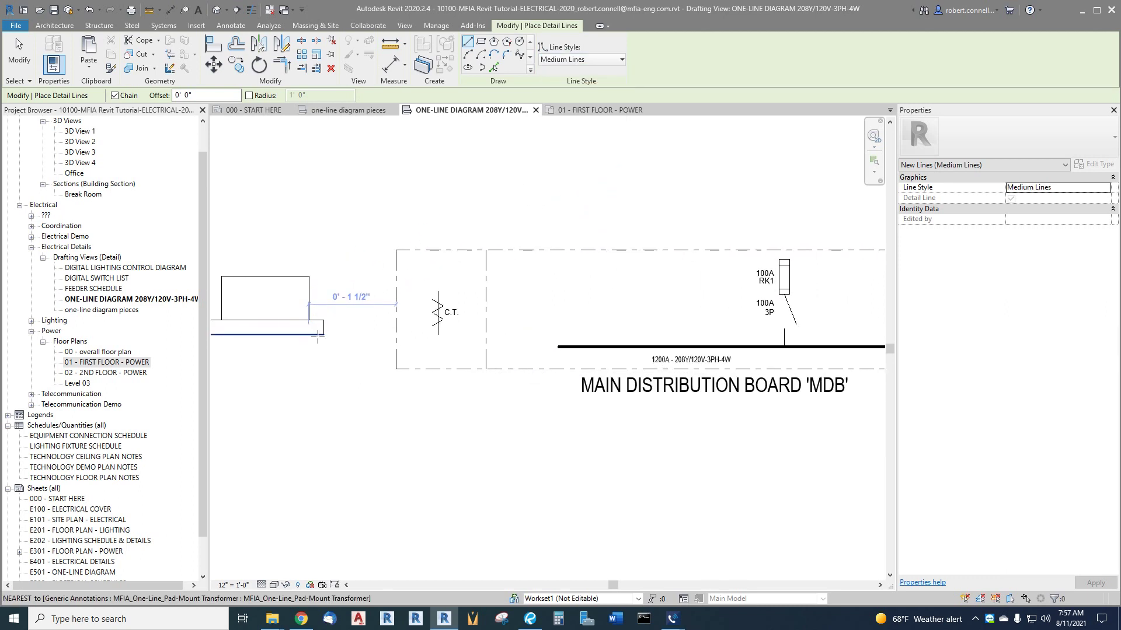
left_click(282, 305)
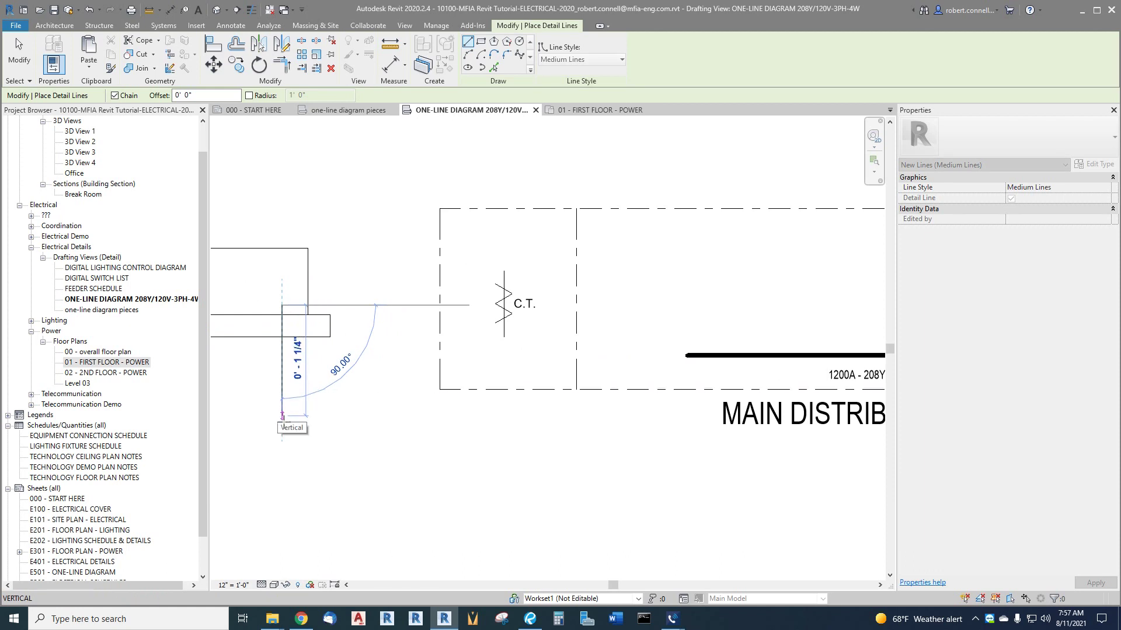
left_click(282, 416)
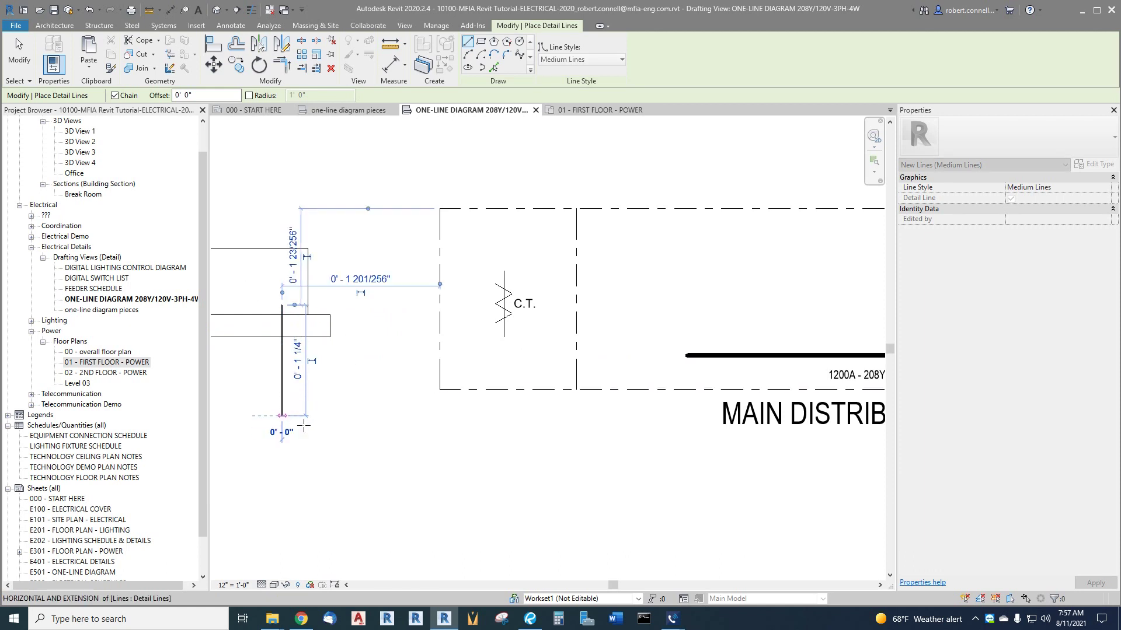
left_click(469, 416)
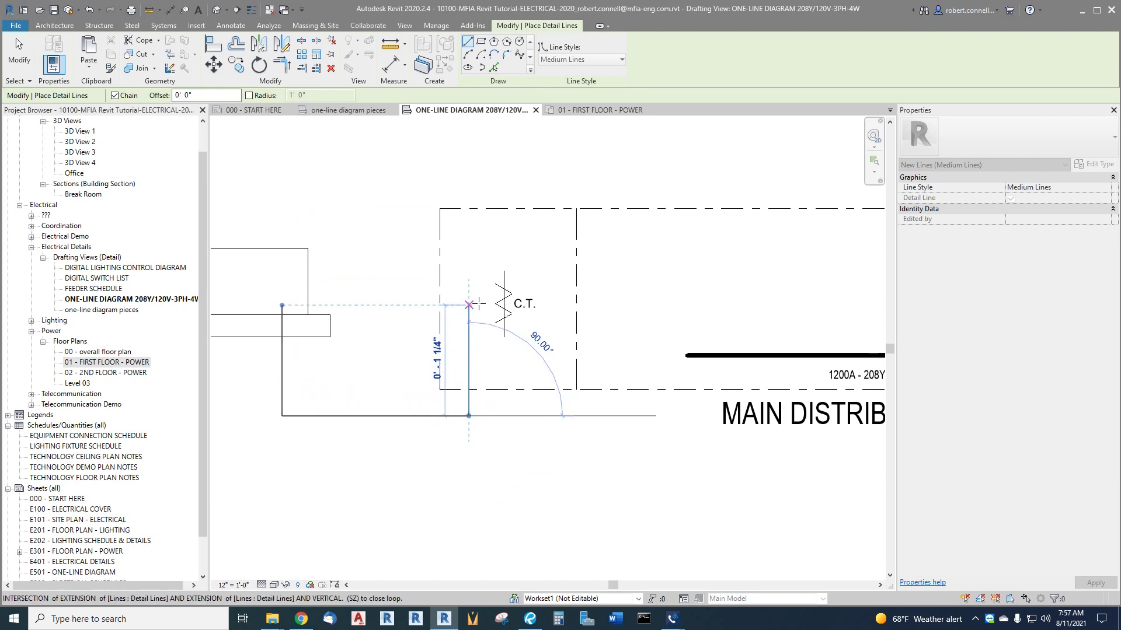
- Continue the line run about 1.9 inches up into the C.T. compartment and 13/32 inch across to above the C.T. symbol
scroll(476, 260, "up", 2)
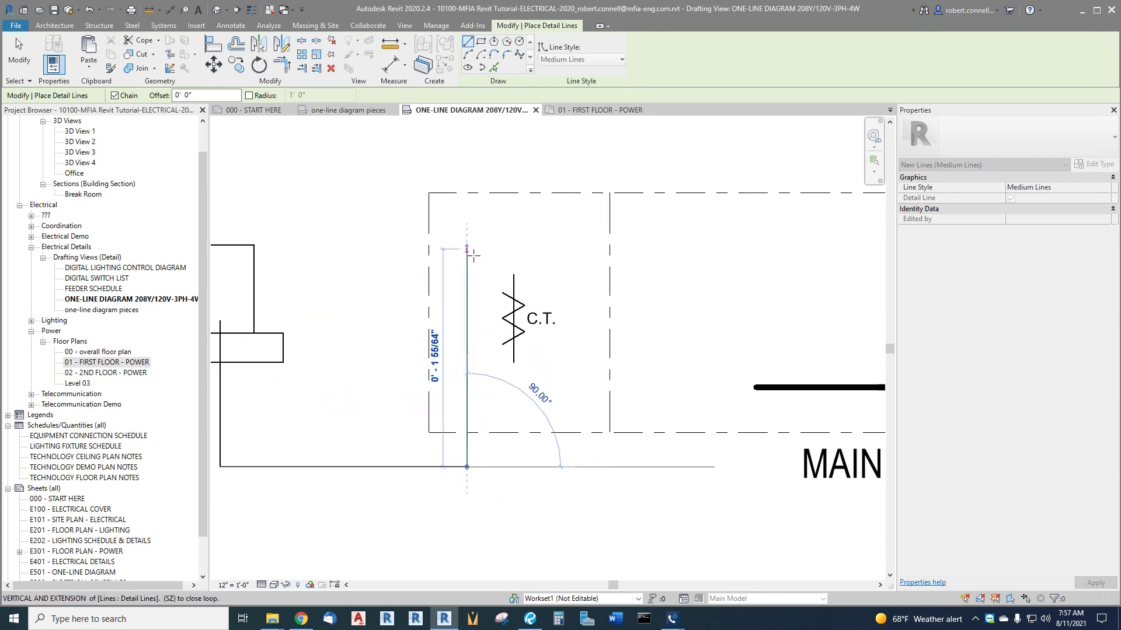
left_click(466, 243)
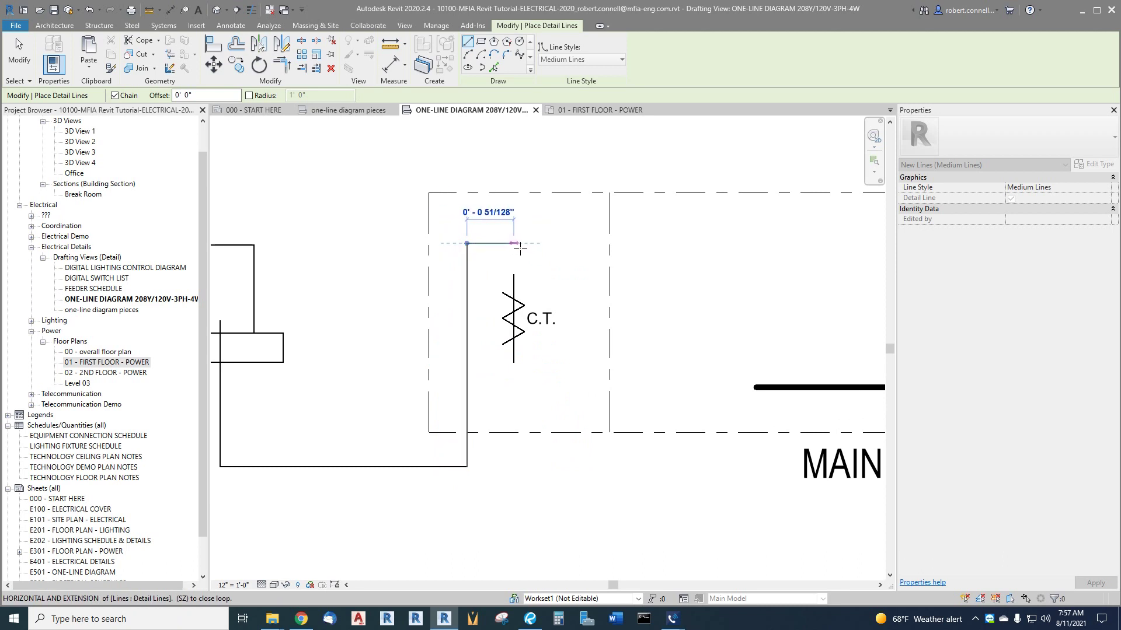
scroll(513, 241, "up", 1)
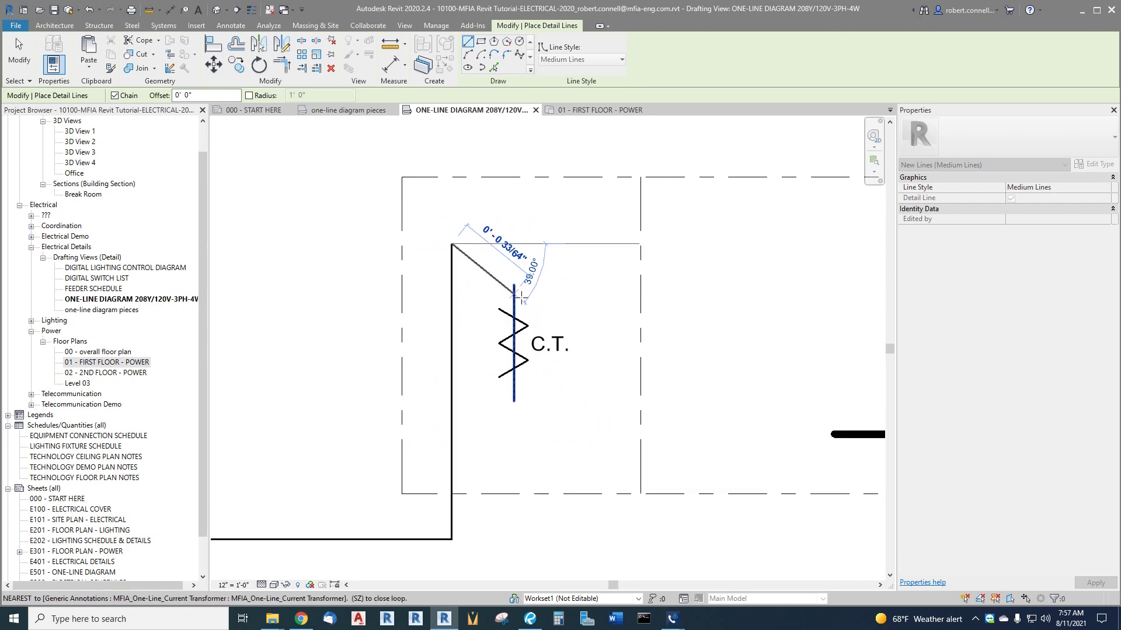
scroll(517, 250, "up", 2)
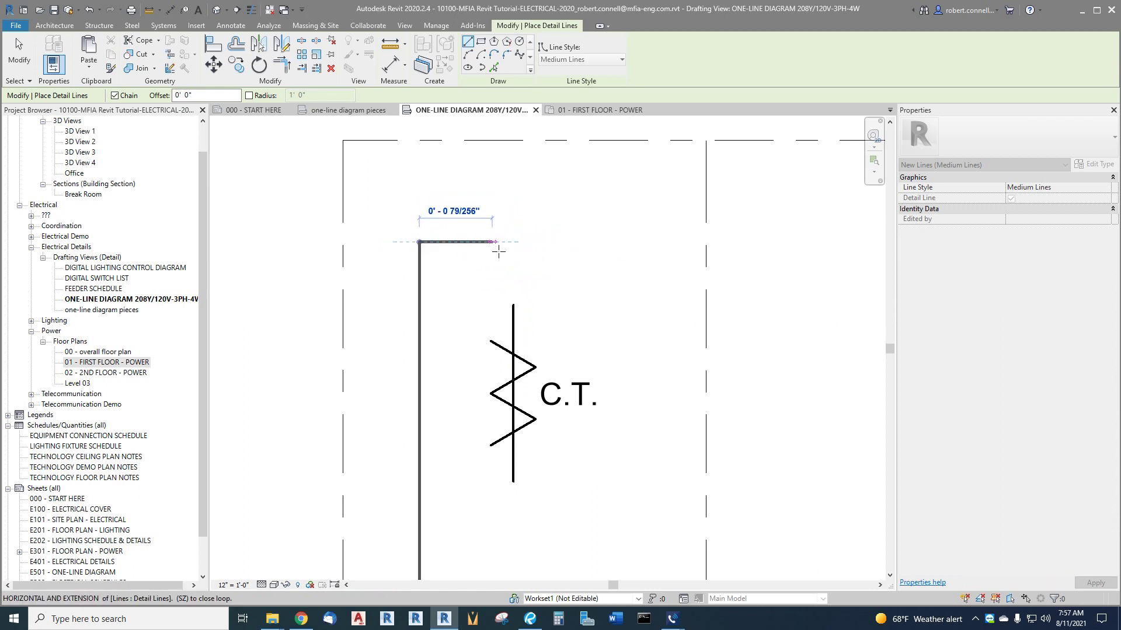
left_click(518, 242)
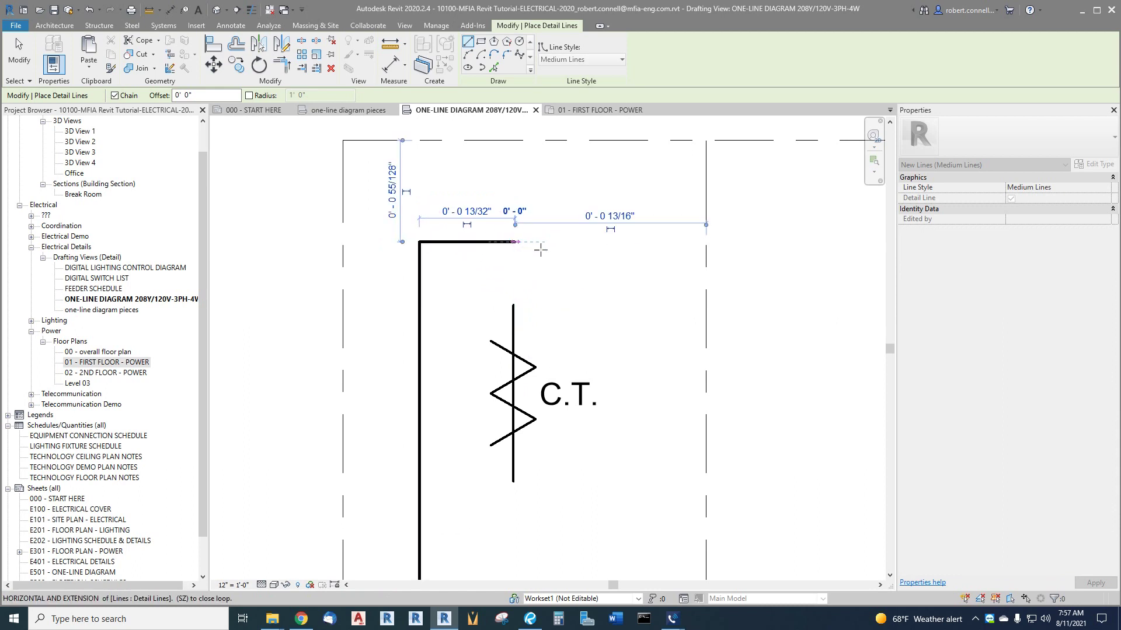
key("Escape")
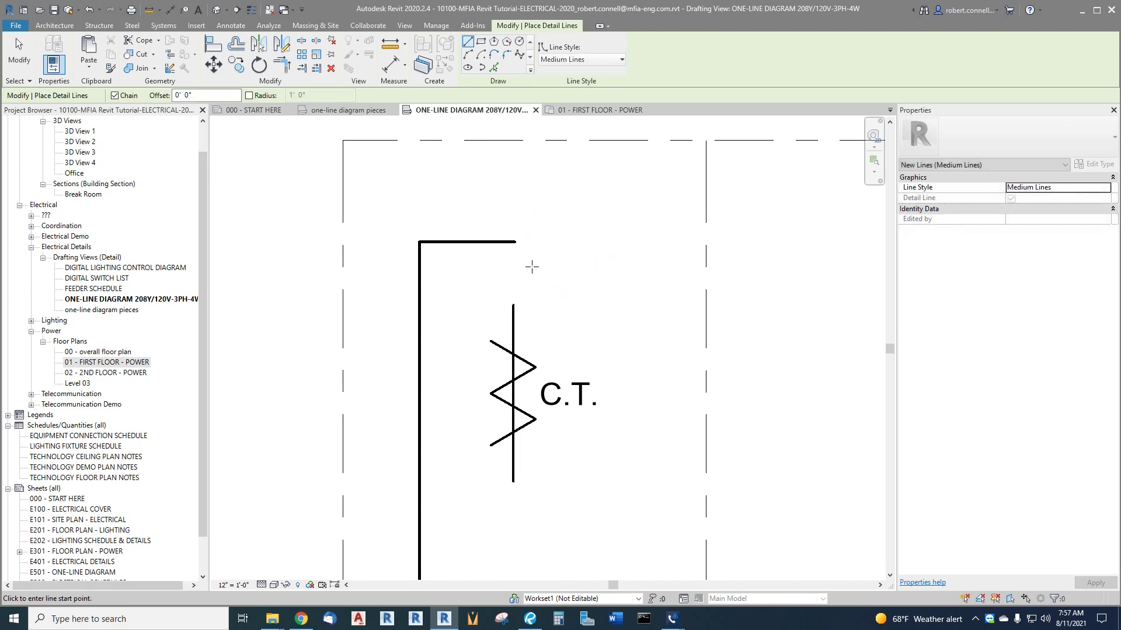
- Draw a 17/64 inch vertical Medium Lines segment from the top of the C.T. symbol to the horizontal segment above it
left_click(518, 313)
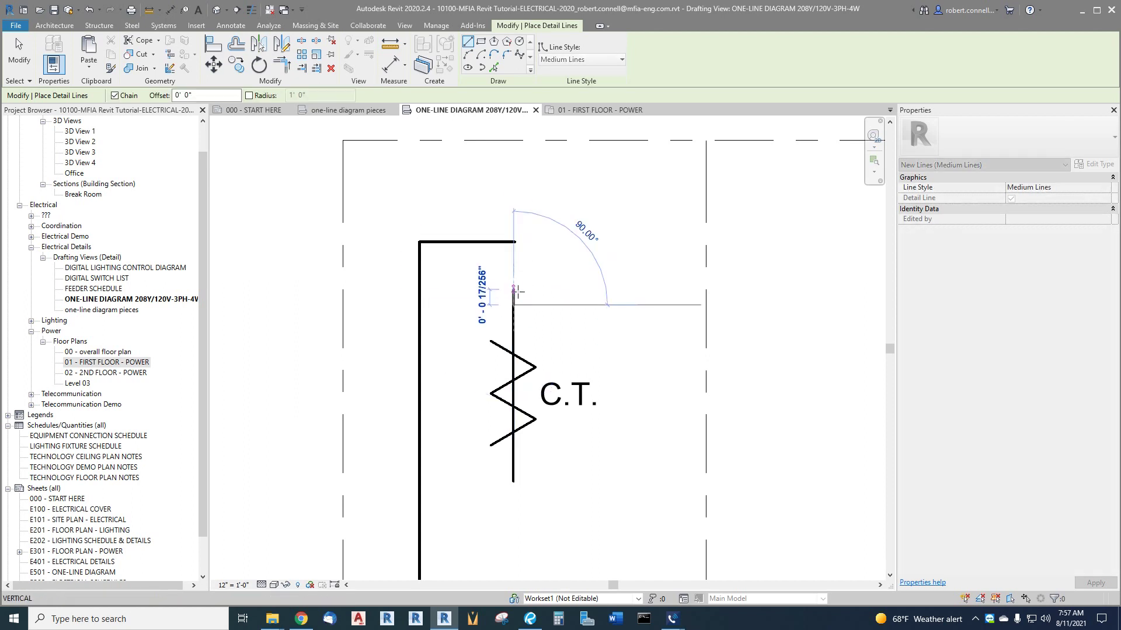
left_click(519, 248)
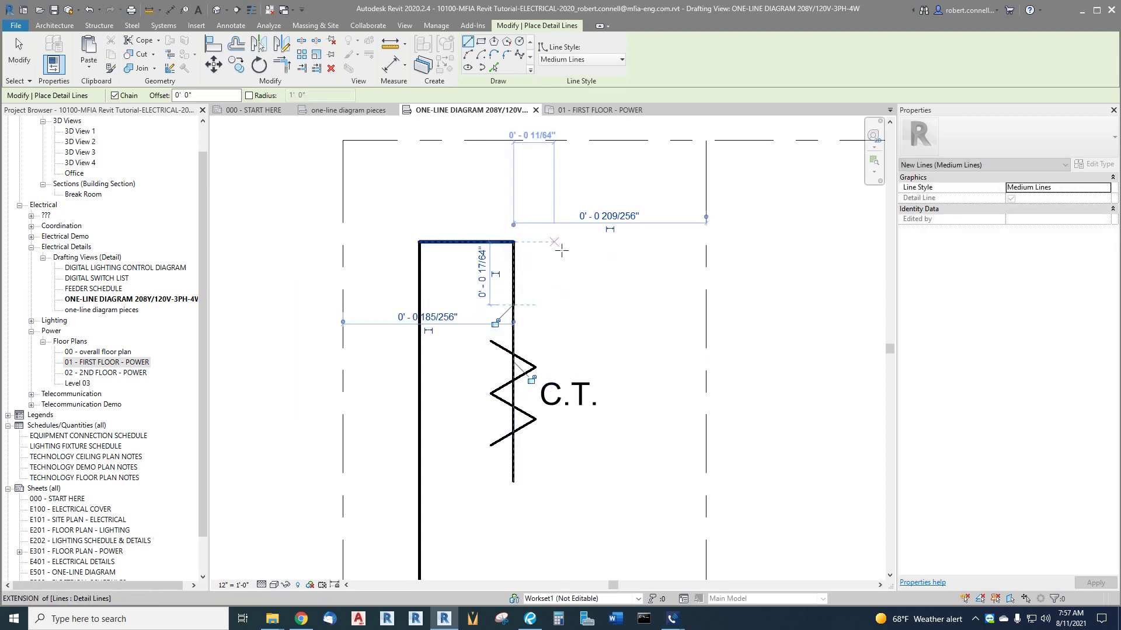
scroll(516, 246, "up", 3)
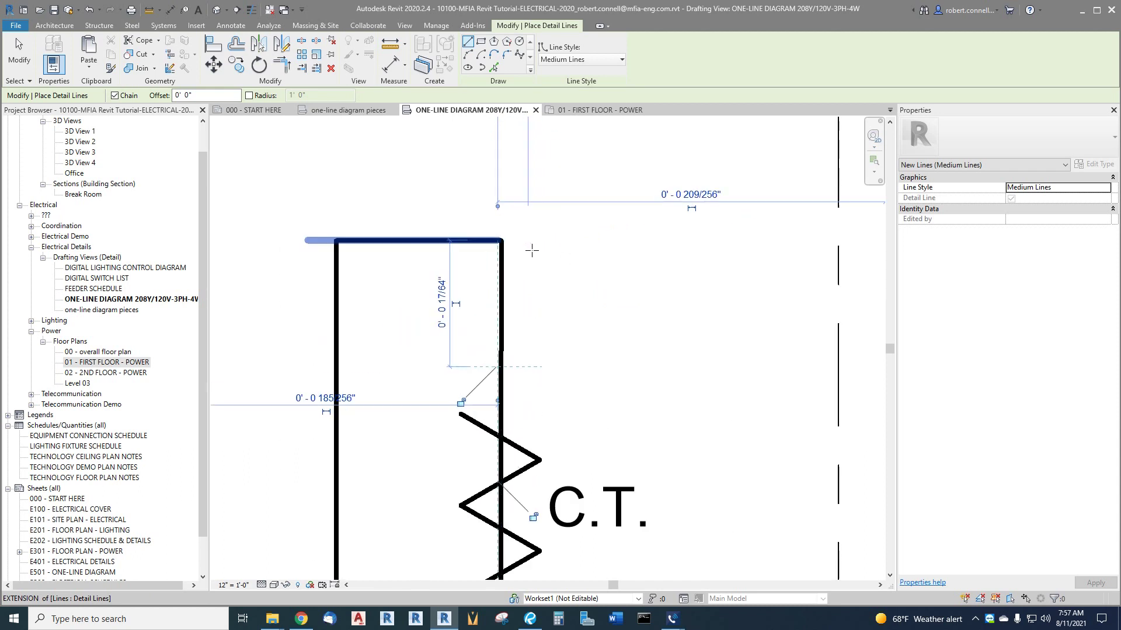
key("Escape")
key("Escape")
- Adjust the right end of the horizontal segment above the C.T. so it meets the vertical line in a clean corner
scroll(485, 244, "down", 2)
left_click(496, 244)
left_click_drag(496, 241, 556, 242)
left_click(370, 383)
scroll(407, 286, "up", 1)
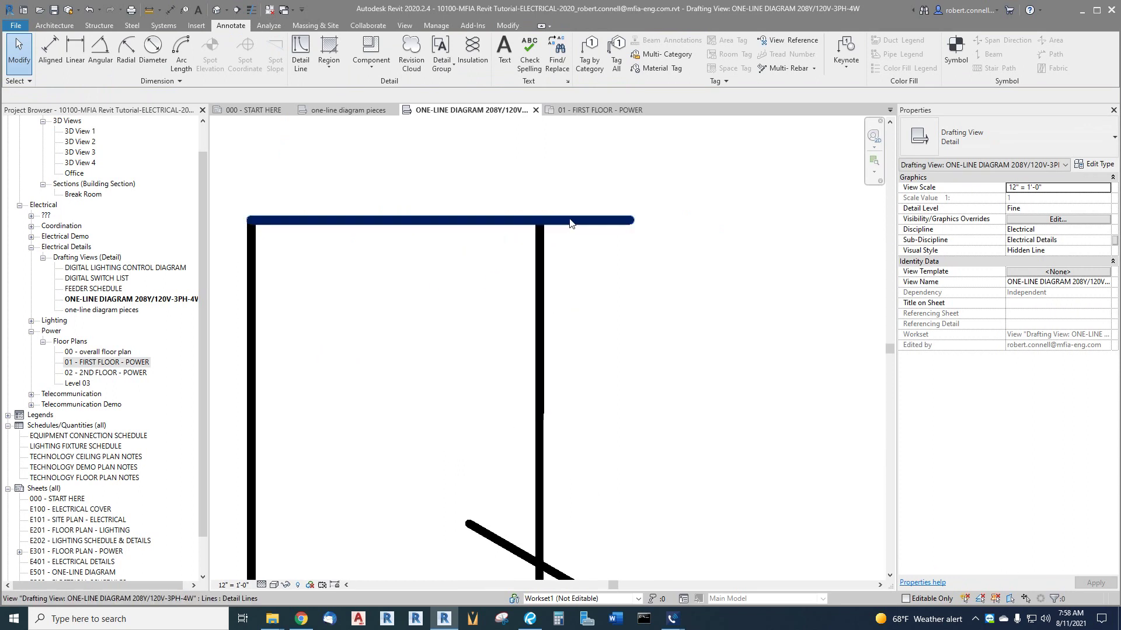
left_click(607, 224)
left_click_drag(629, 221, 542, 225)
key("Escape")
scroll(556, 191, "down", 3)
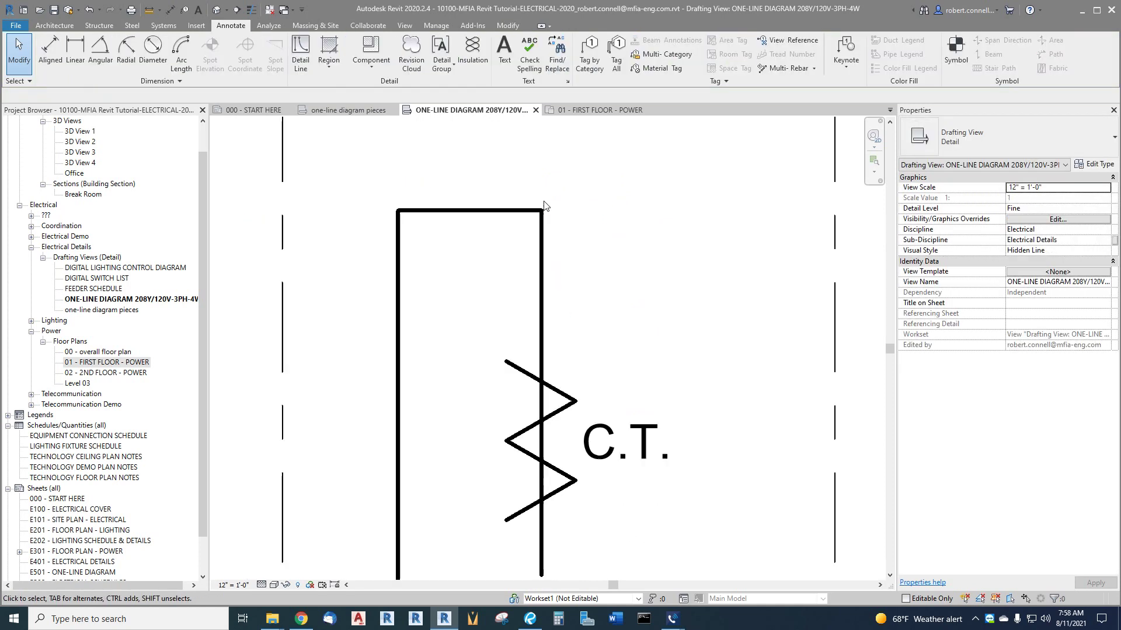
- Create a similar line run from the bottom of the C.T. symbol, 27/128 inch down and across to the MDB bus's left end
scroll(475, 217, "down", 2)
scroll(670, 319, "down", 1)
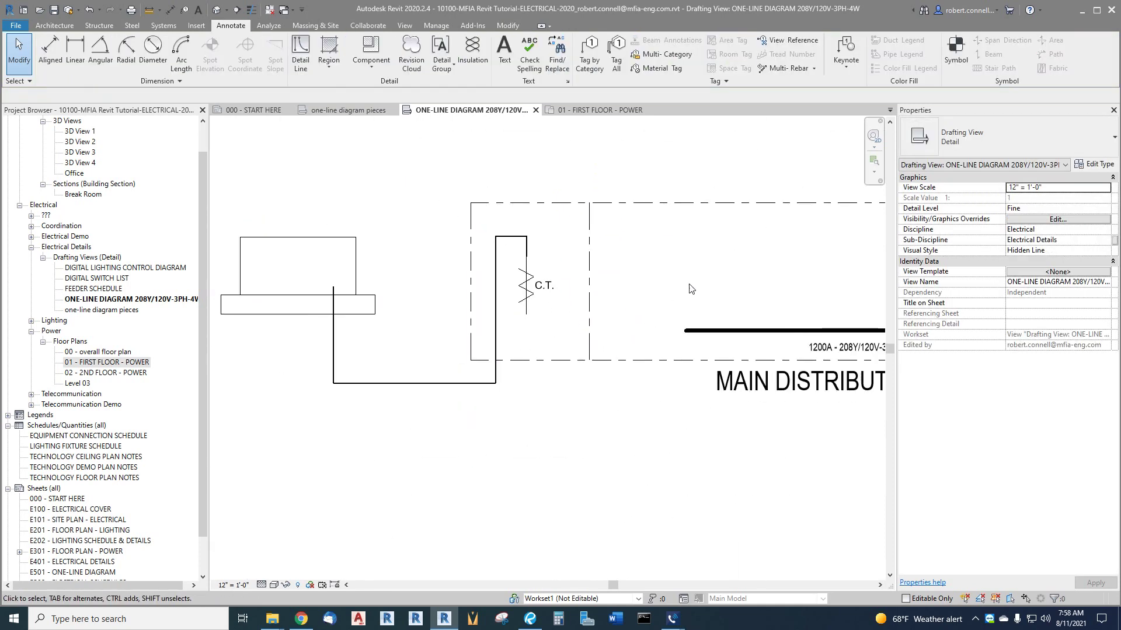
scroll(700, 284, "up", 1)
right_click(432, 335)
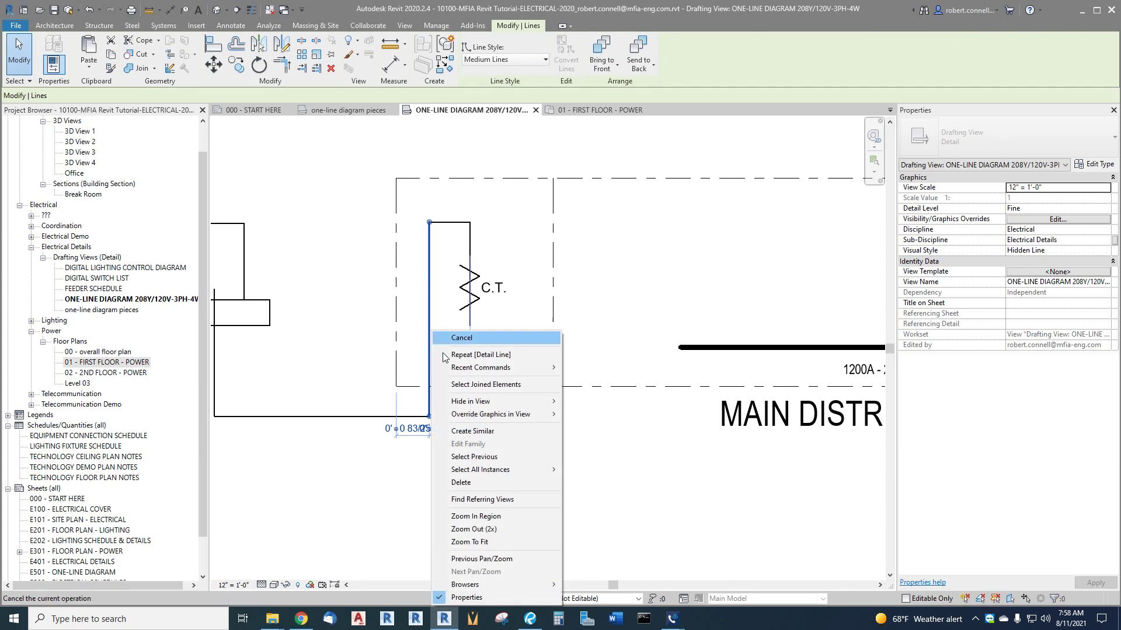
left_click(469, 432)
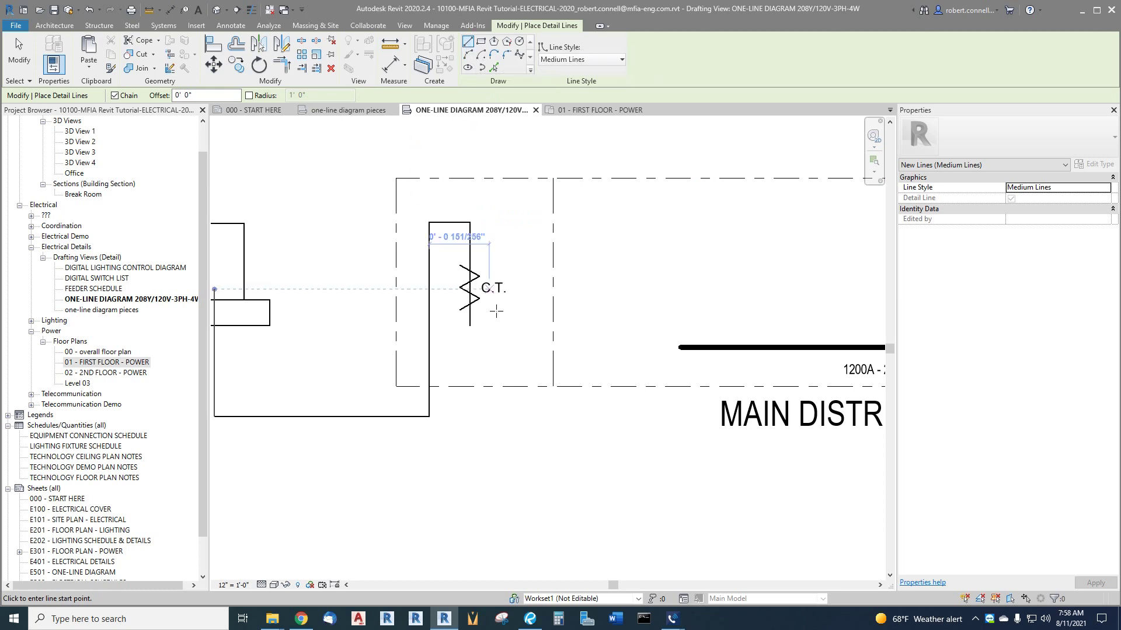
left_click(470, 326)
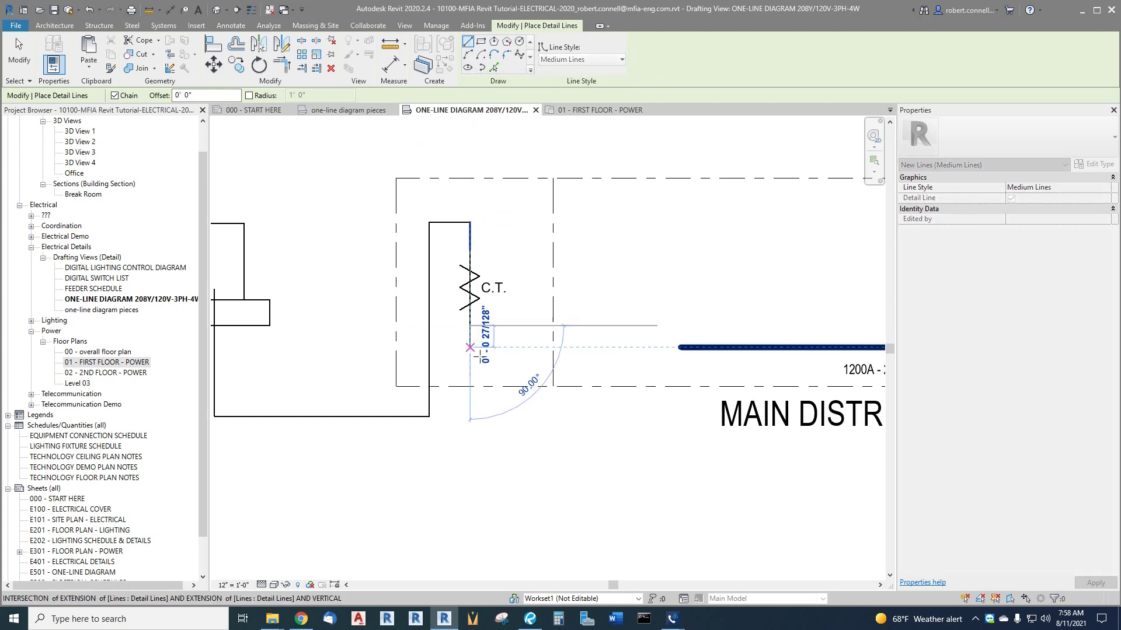
left_click(478, 356)
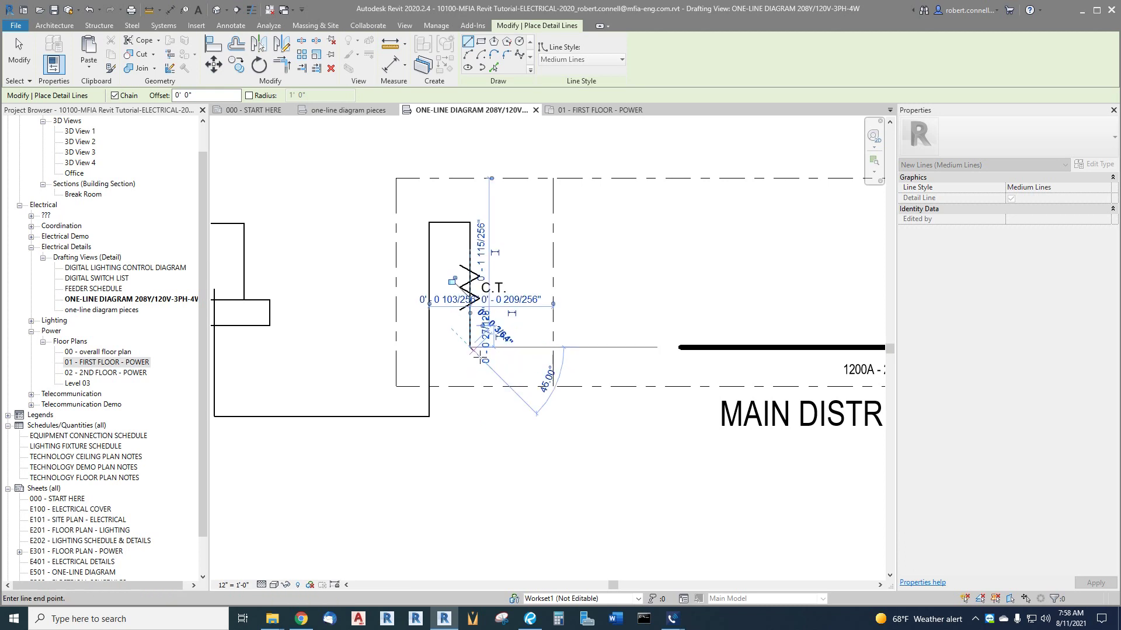
left_click(677, 348)
key("Escape")
key("Escape")
scroll(388, 359, "down", 2)
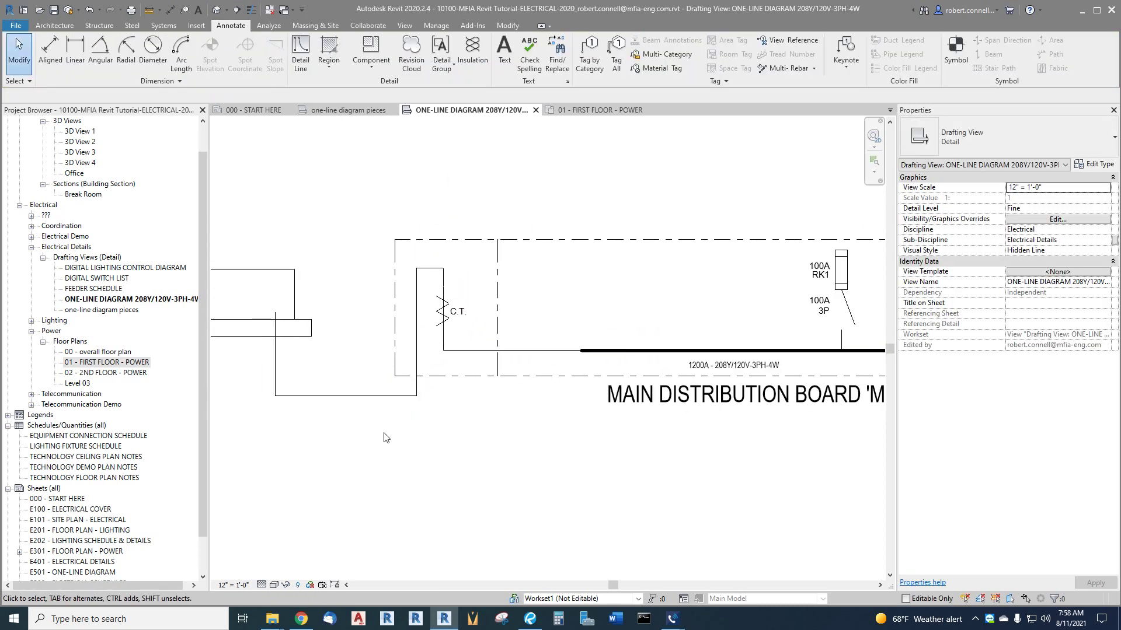
- Create a similar MFIA_One-Line_Stub symbol from the pieces view and place it on the feeder line's upper end inside the transformer
scroll(256, 315, "up", 3)
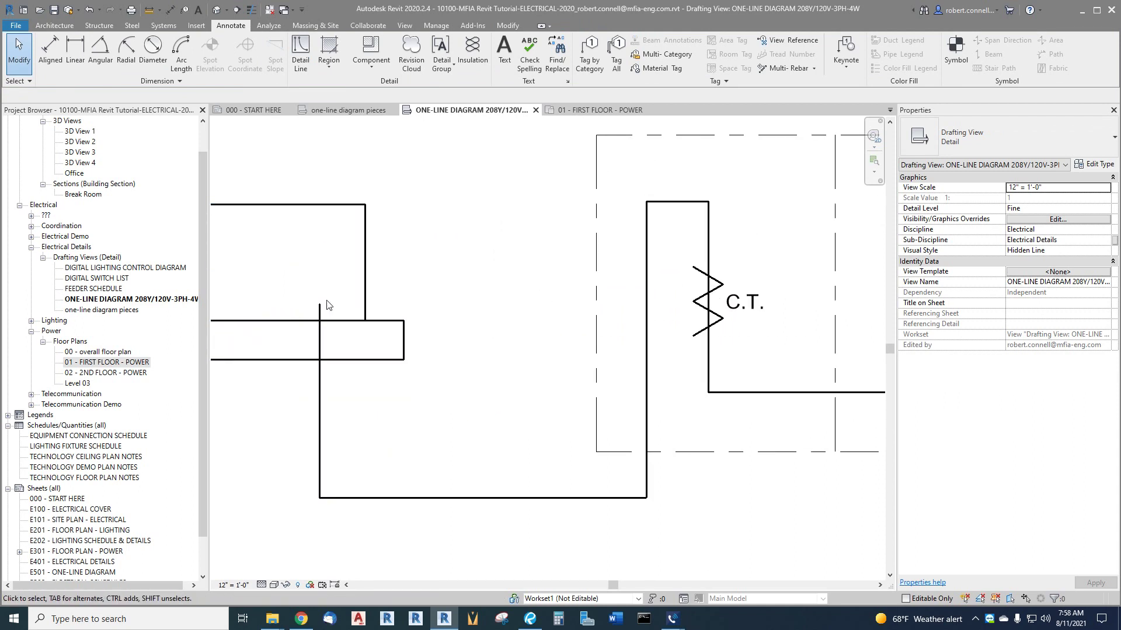
left_click(347, 111)
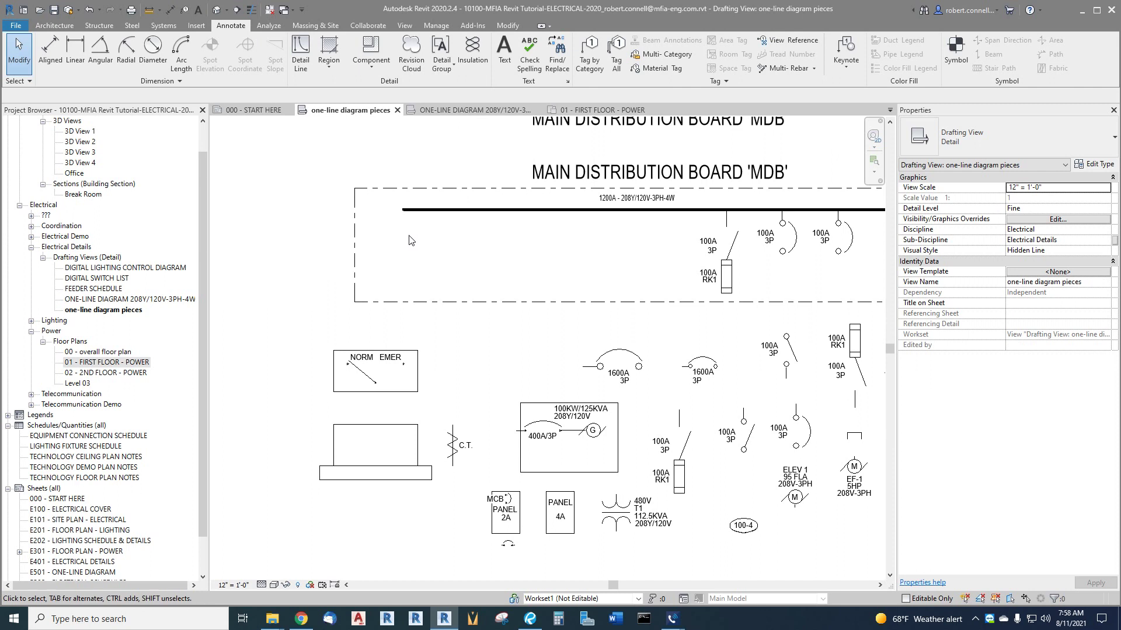
scroll(671, 396, "up", 3)
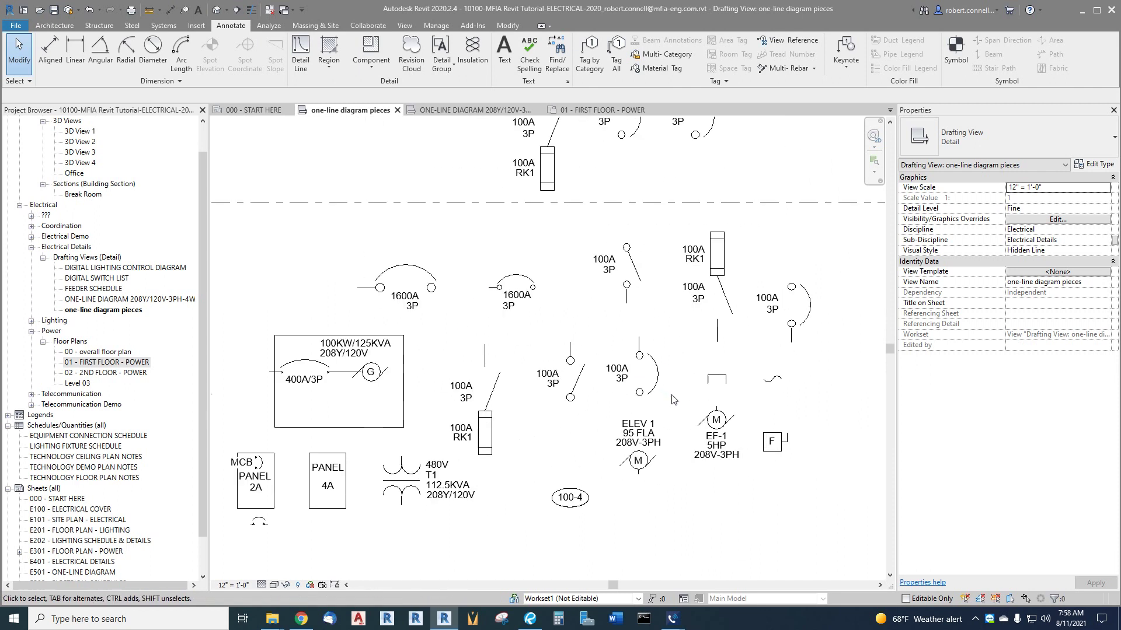
left_click(718, 381)
right_click(717, 381)
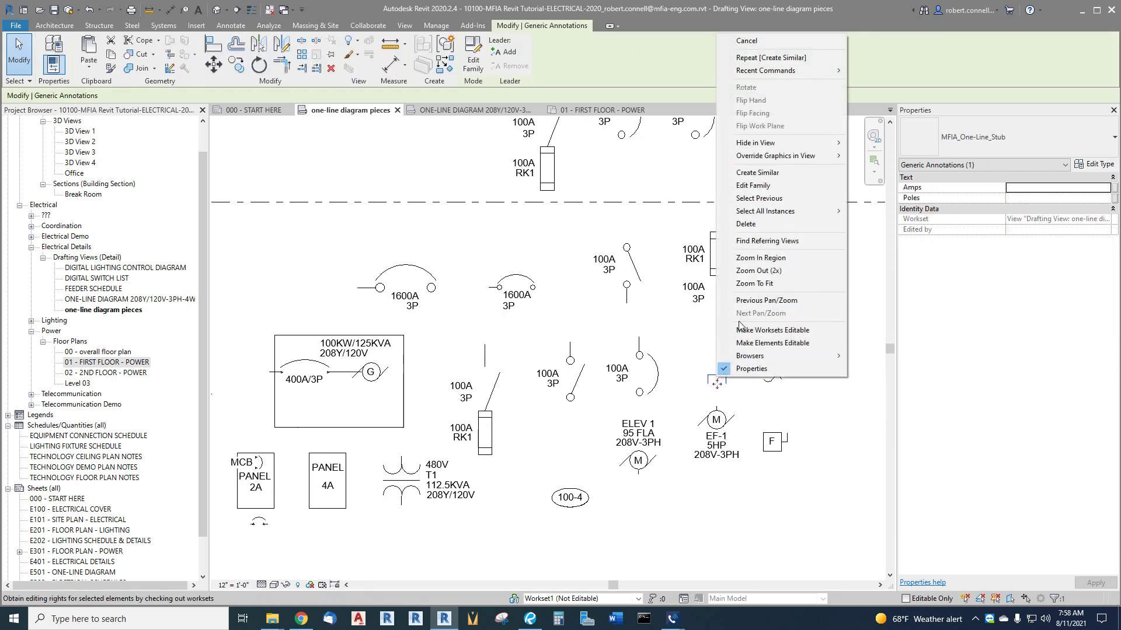
left_click(756, 172)
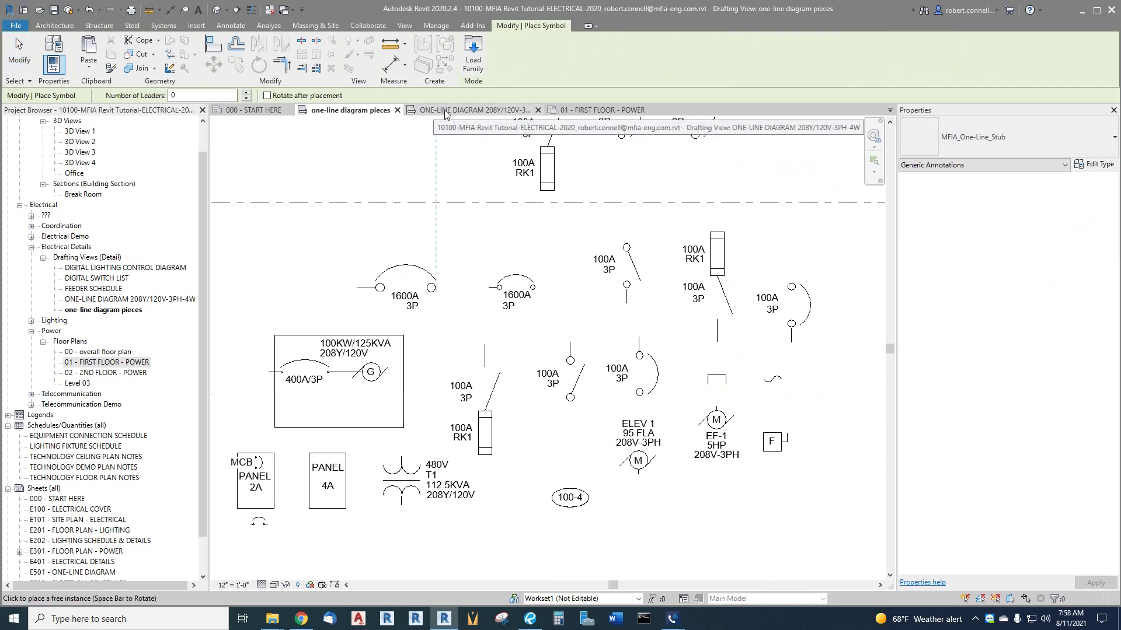
left_click(474, 110)
scroll(315, 302, "up", 2)
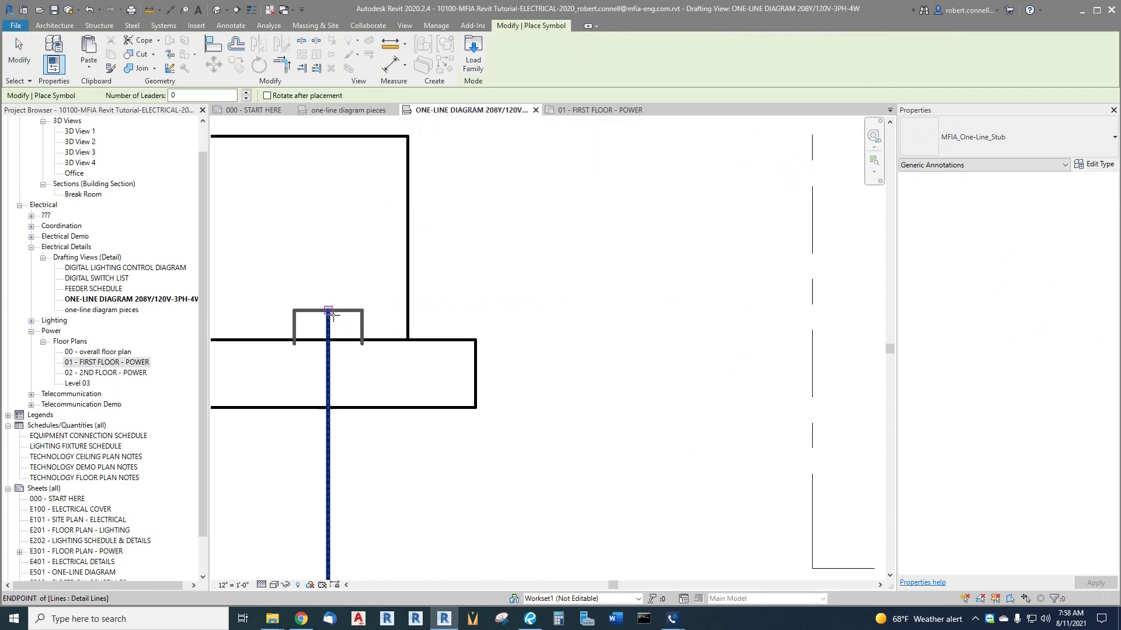
left_click(334, 315)
key("Escape")
key("Escape")
- Move the stub symbol up clear of the transformer pad and extend the feeder line's upper end to meet it
scroll(333, 316, "up", 2)
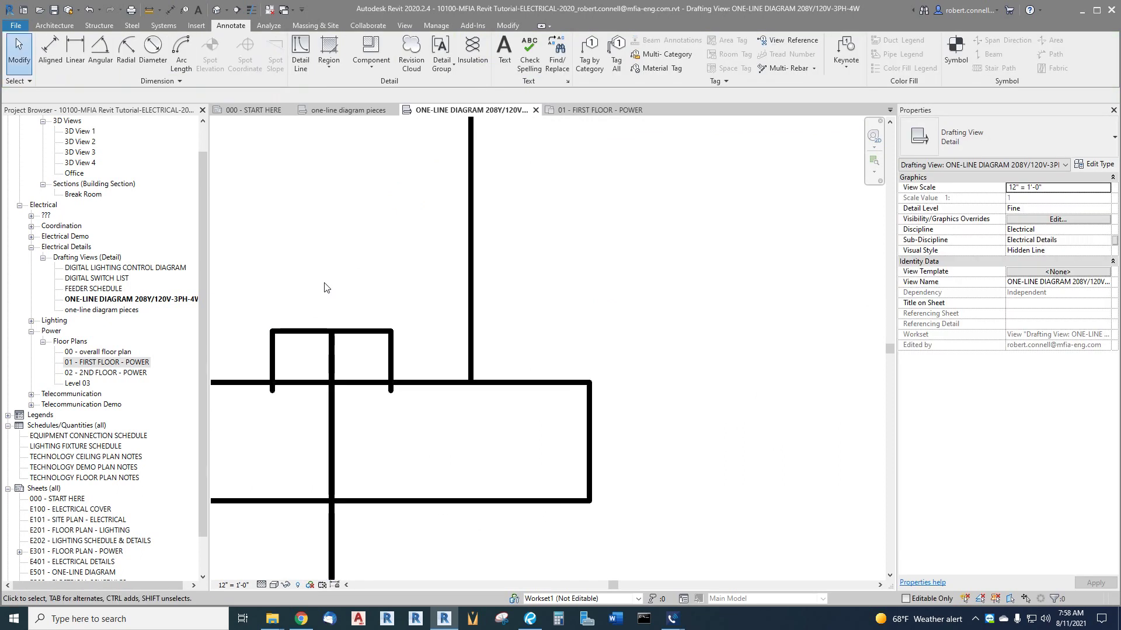
left_click_drag(331, 344, 335, 281)
mouse_move(332, 334)
left_mouse_down()
mouse_move(333, 297)
mouse_move(331, 322)
left_mouse_up()
key("Escape")
left_click(330, 337)
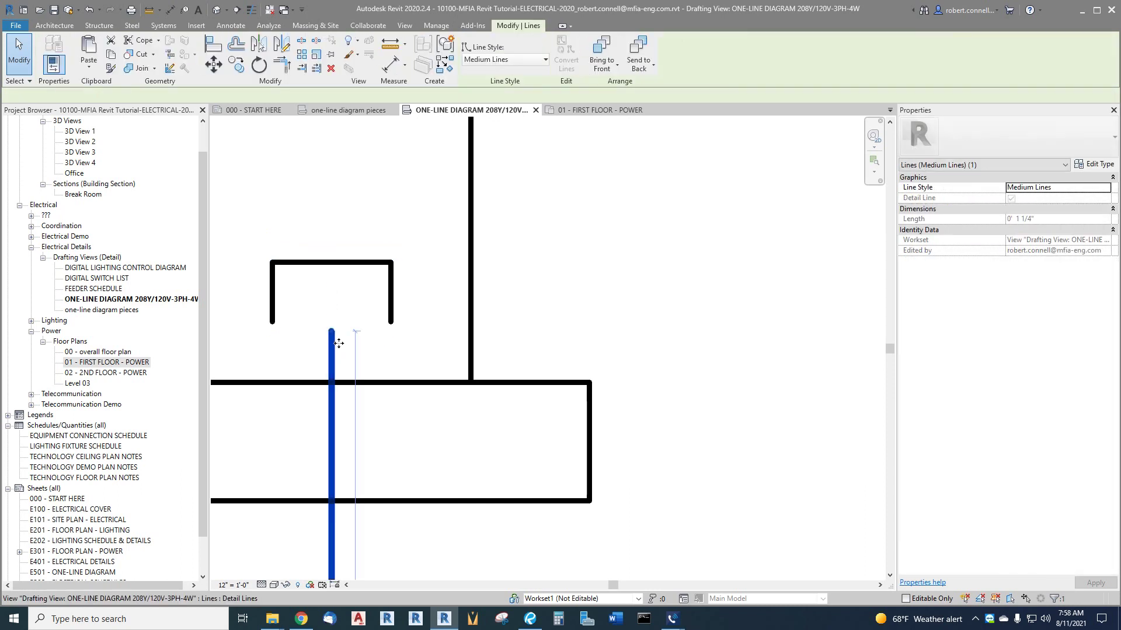
left_click(312, 278)
scroll(369, 319, "down", 5)
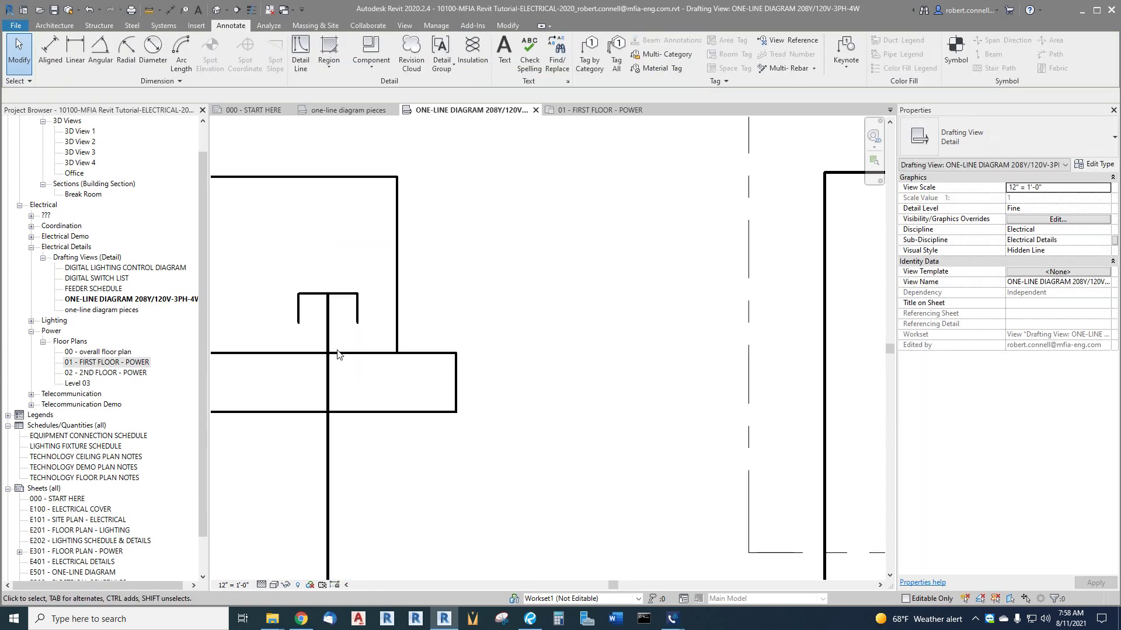
scroll(369, 319, "down", 2)
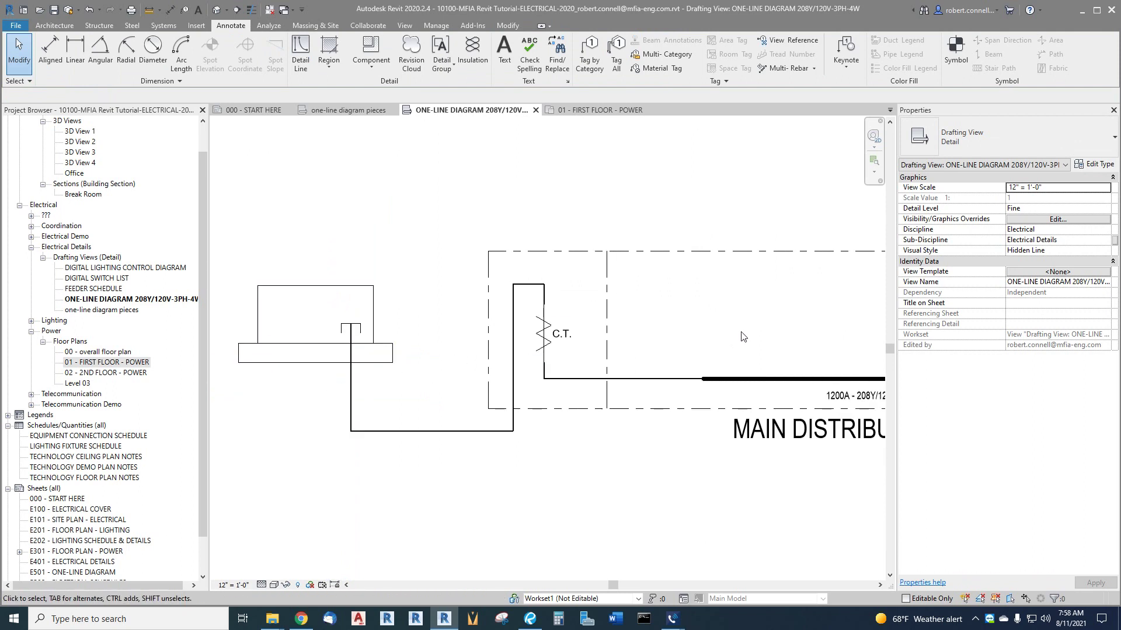
- Create a similar MFIA_One-Line_Circuit Breaker Horizontal Small symbol from the pieces view and place it on the C.T. line beside the MDB bus's left end
middle_click_drag(780, 366, 659, 362)
scroll(496, 356, "down", 2)
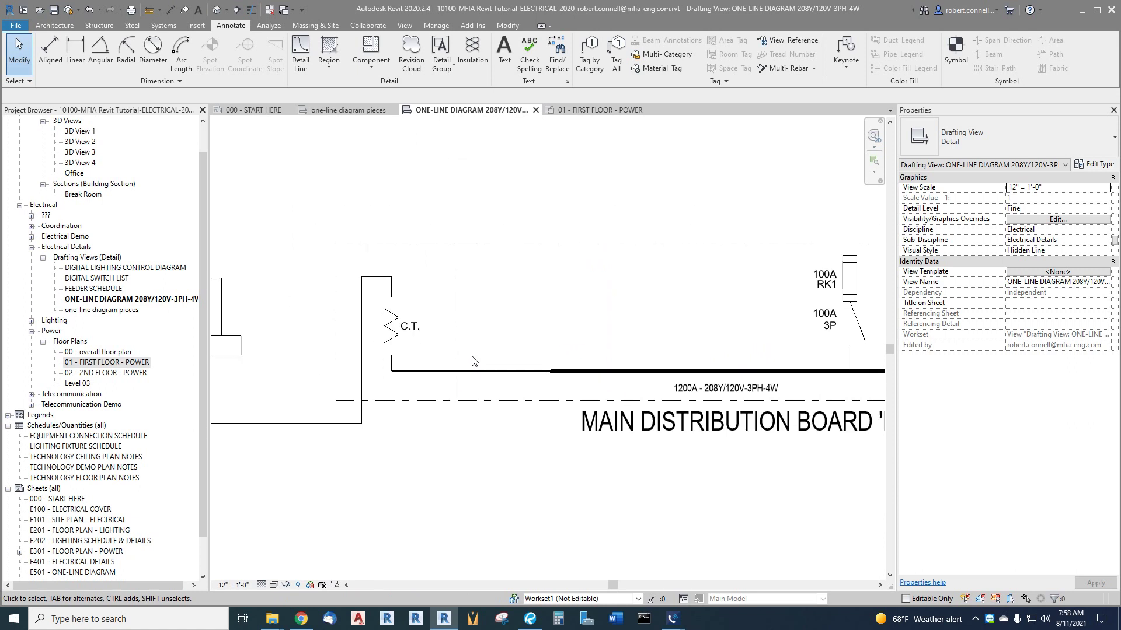
scroll(600, 349, "up", 2)
scroll(529, 349, "down", 3)
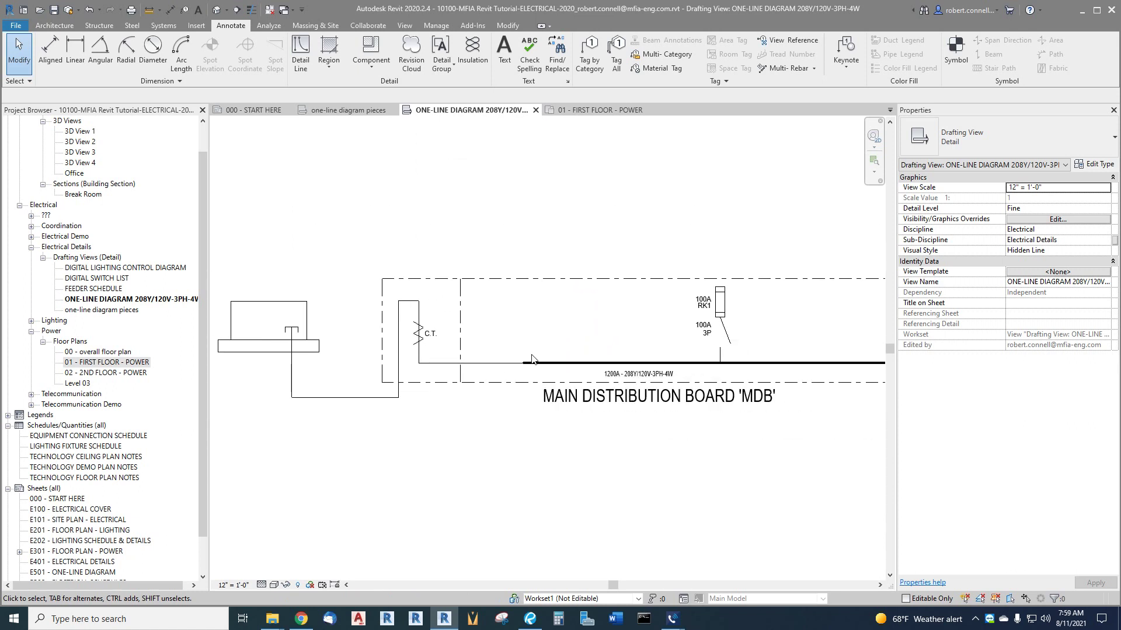
scroll(507, 374, "up", 2)
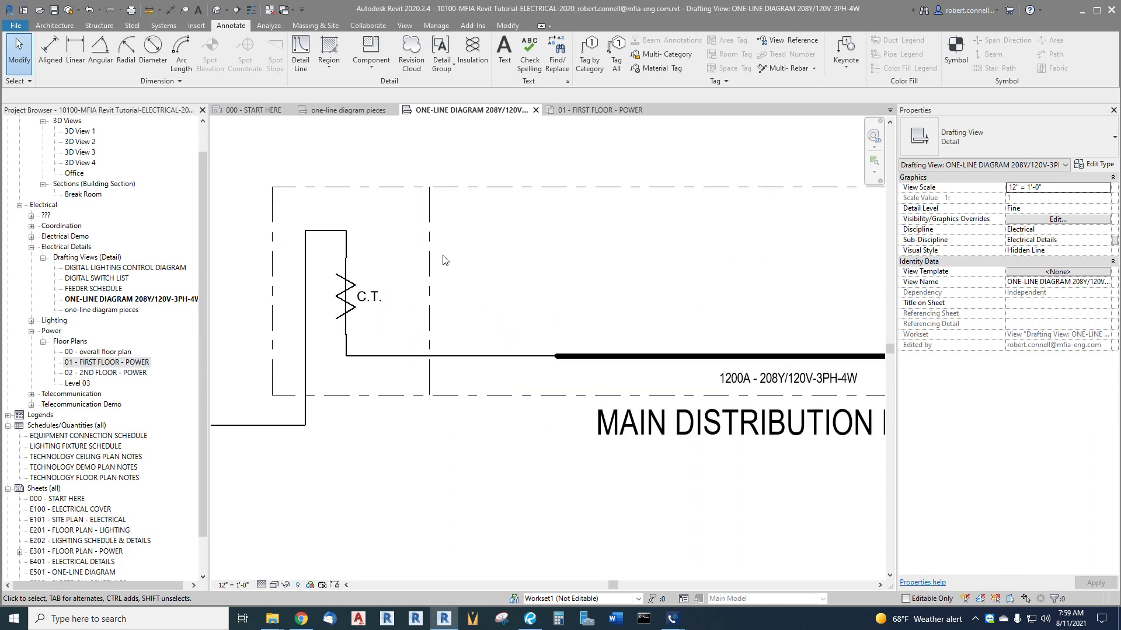
left_click(353, 115)
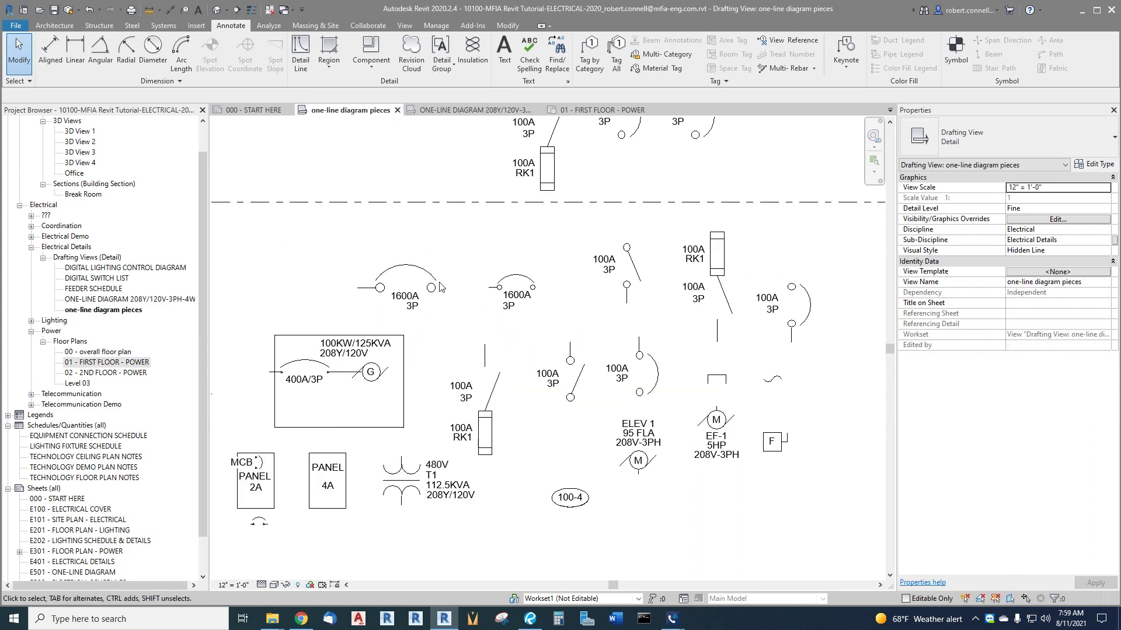
middle_click_drag(499, 288, 476, 266)
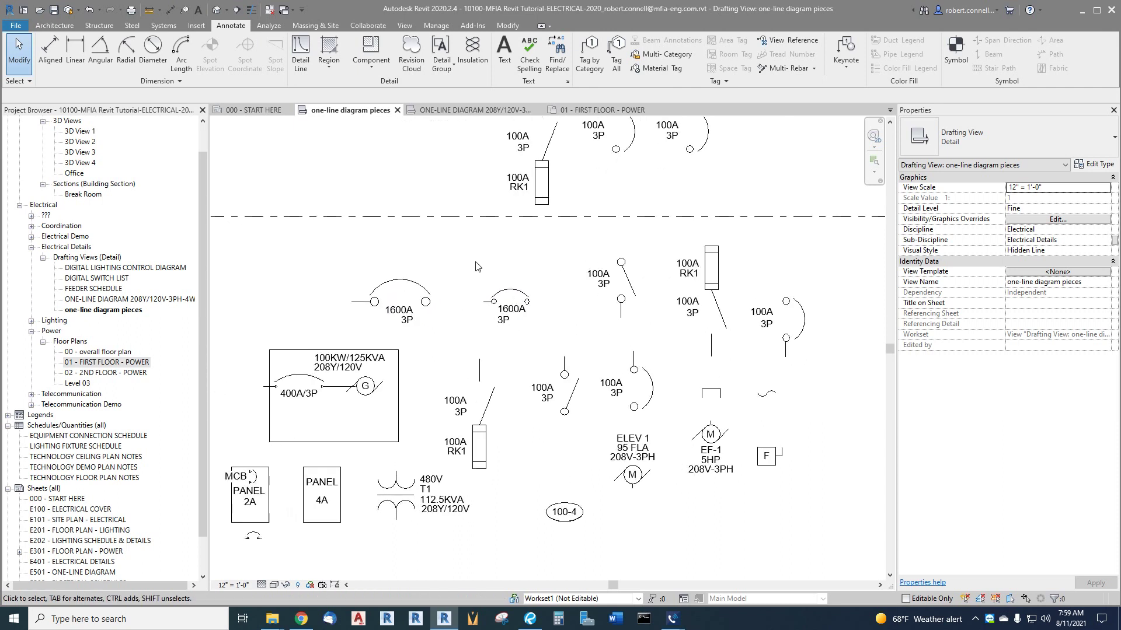
scroll(476, 266, "up", 2)
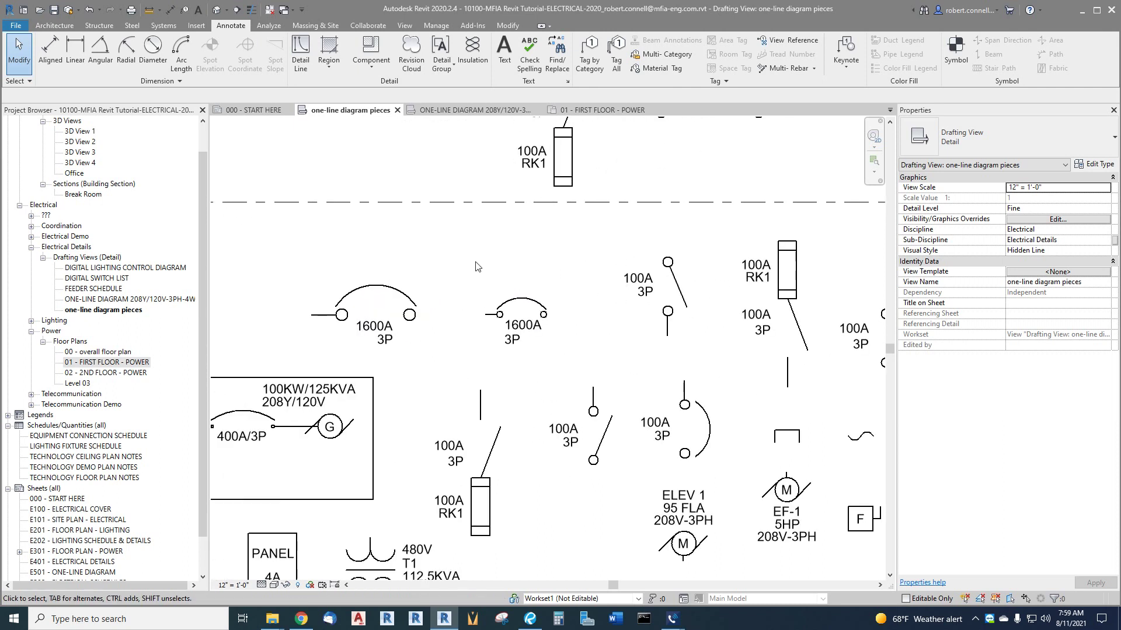
right_click(518, 305)
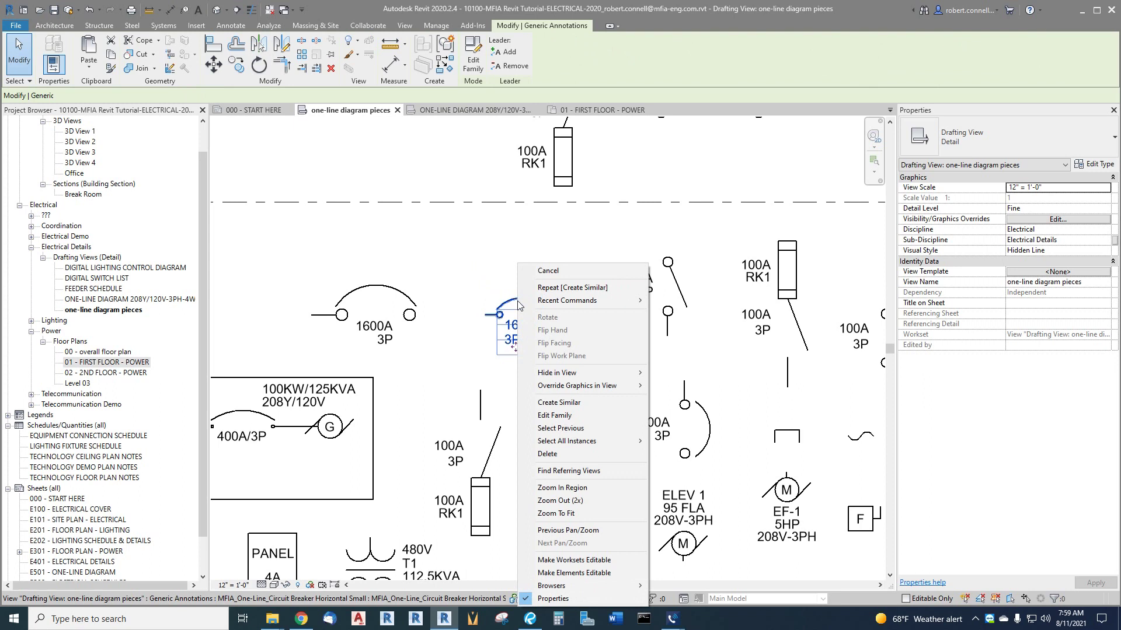
left_click(552, 404)
left_click(471, 110)
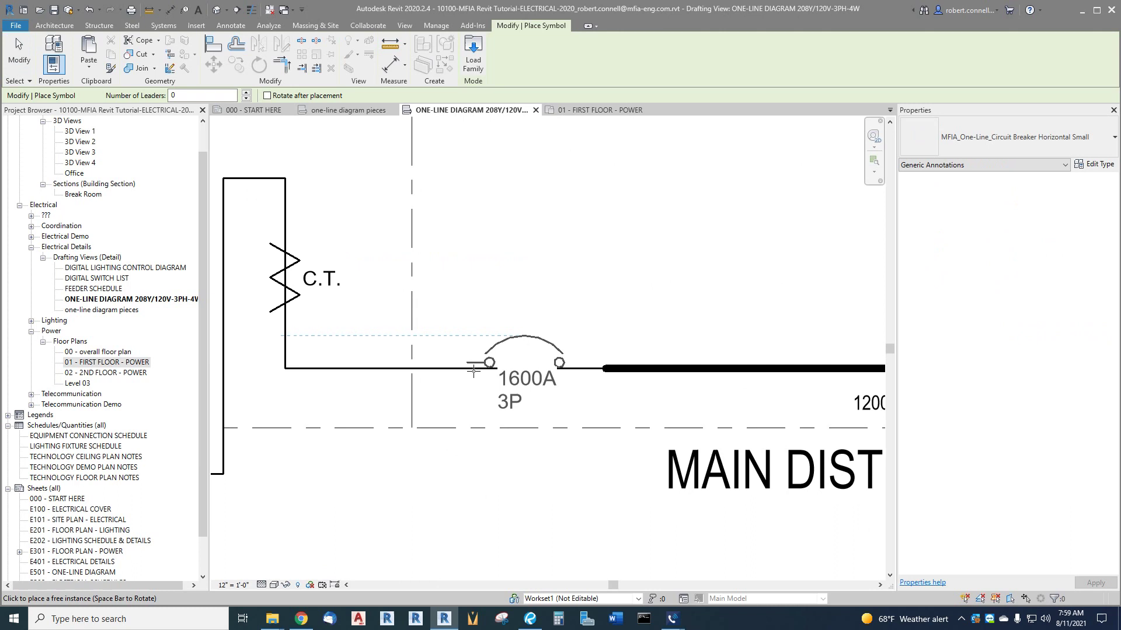
scroll(467, 368, "up", 2)
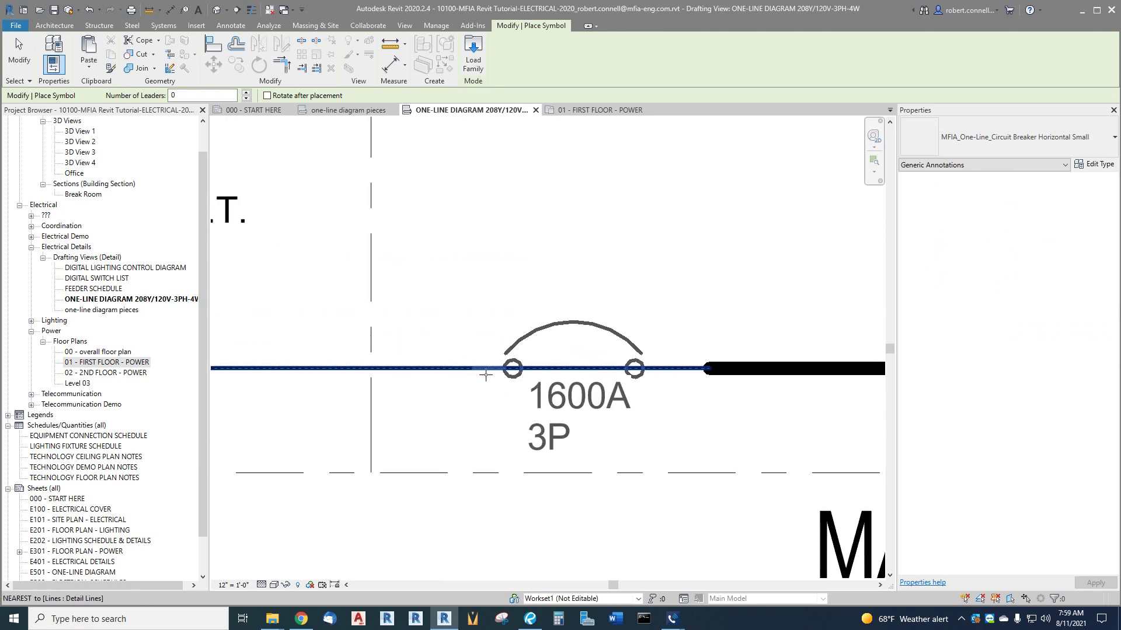
left_click(542, 378)
key("Escape")
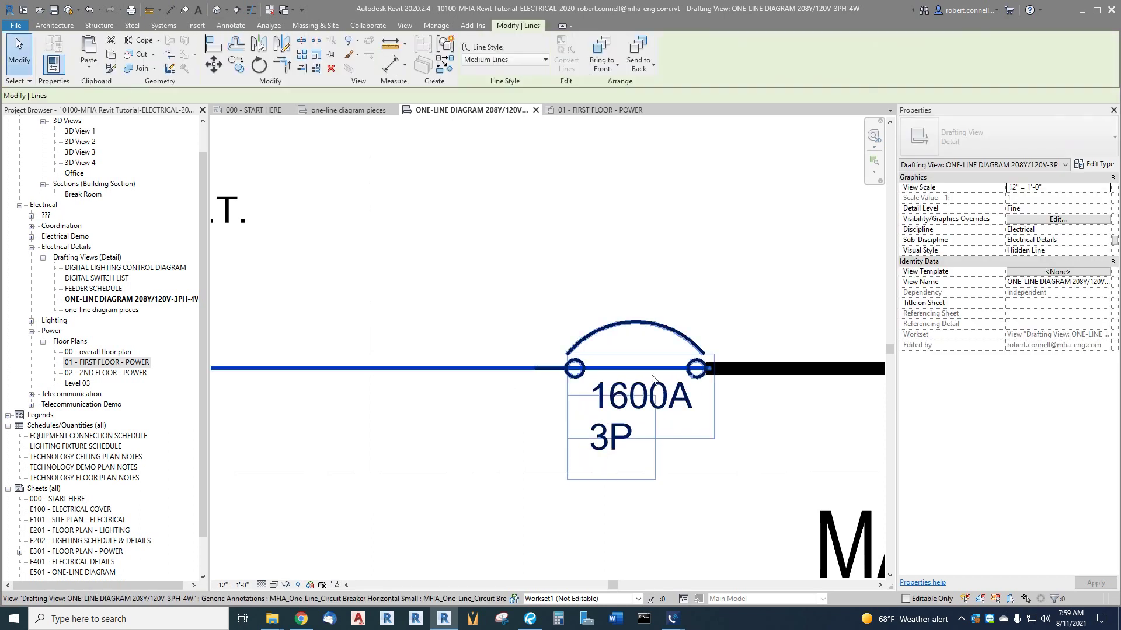
- Shorten the C.T. line's right end back to the circuit breaker's left stub so it no longer crosses the breaker
left_click(710, 374)
left_click_drag(707, 368, 530, 375)
left_click(504, 375)
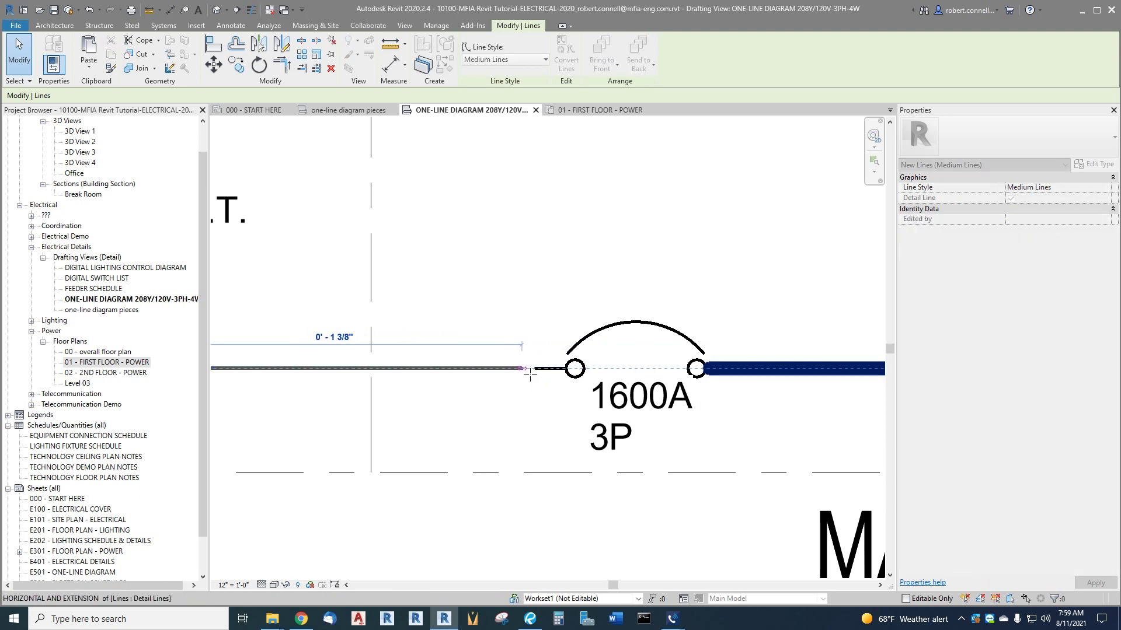
key("Escape")
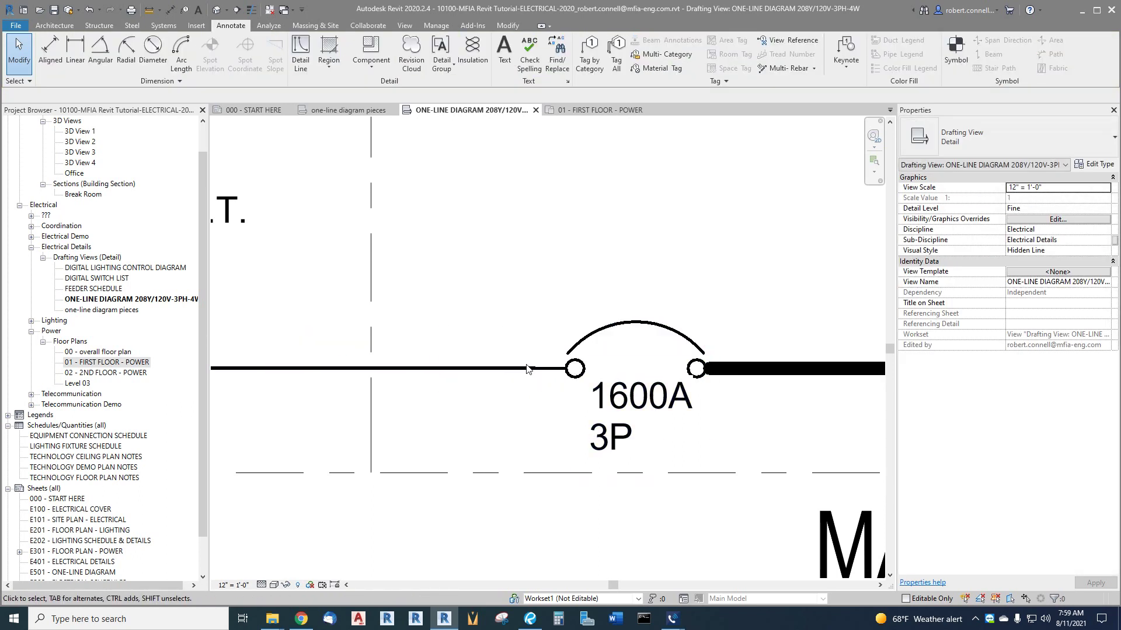
scroll(492, 357, "down", 5)
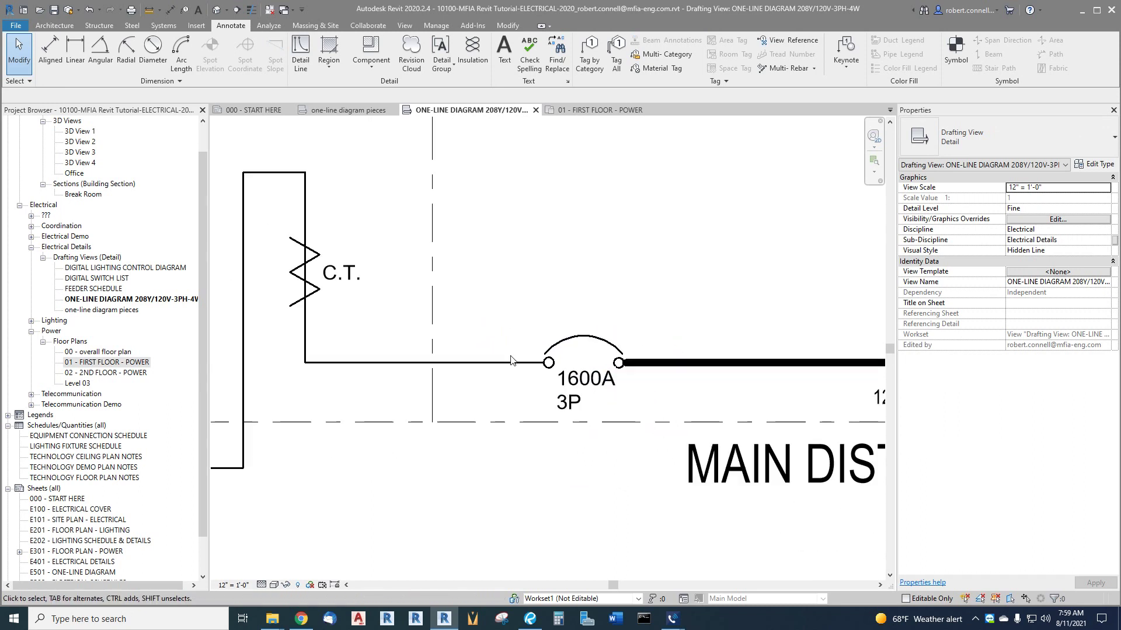
- Move the circuit breaker symbol slightly left along the line, away from the MDB bus
scroll(494, 364, "up", 3)
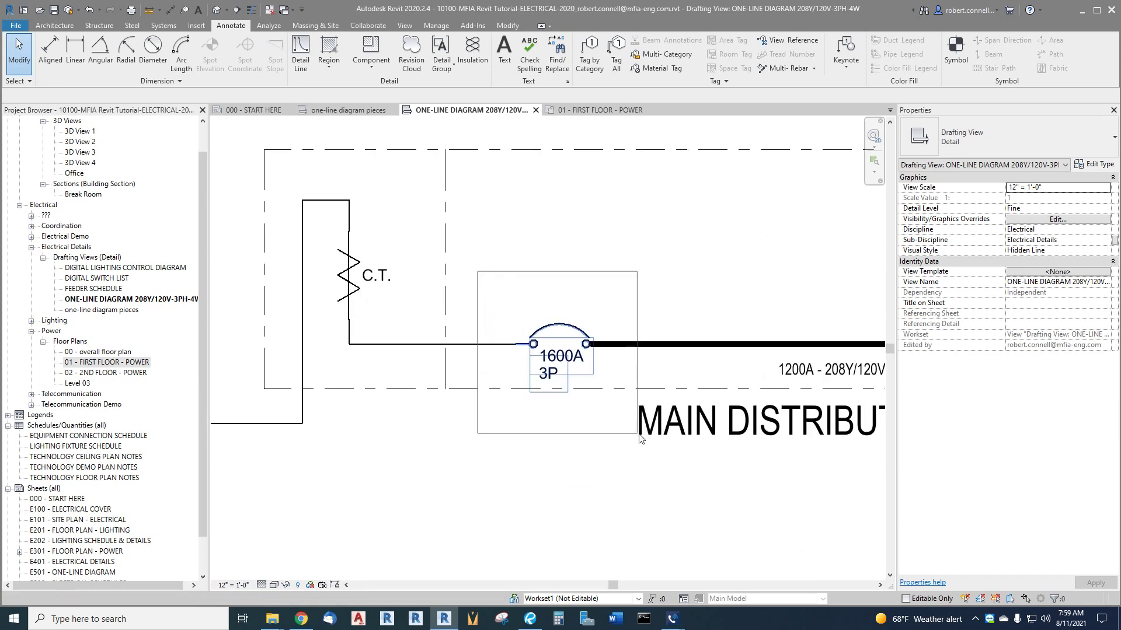
left_click(556, 400)
left_click_drag(533, 345, 512, 346)
left_click(489, 366)
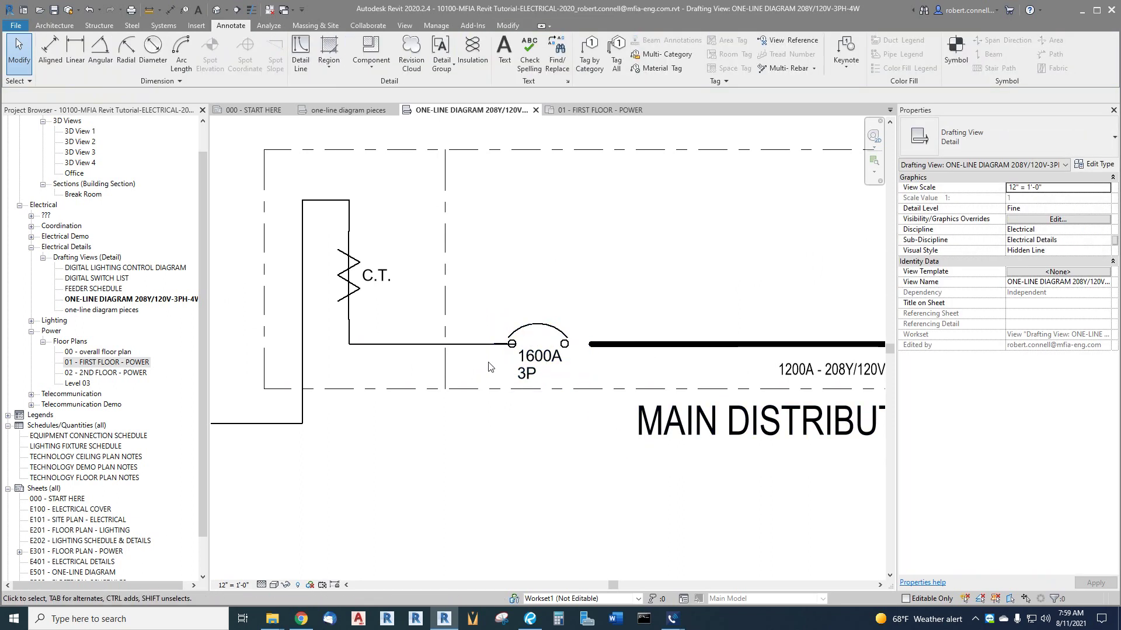
- Pull the C.T. line's right end back to the start of the moved breaker's left stub
scroll(489, 367, "up", 3)
left_click(482, 344)
scroll(509, 344, "up", 2)
mouse_move(553, 339)
left_mouse_down()
mouse_move(467, 337)
mouse_move(509, 343)
left_mouse_up()
key("Escape")
- Extend the MDB bus's left end to meet the breaker's right contact
left_click(725, 340)
left_click_drag(723, 338, 671, 336)
key("Escape")
scroll(428, 375, "down", 2)
scroll(428, 374, "down", 1)
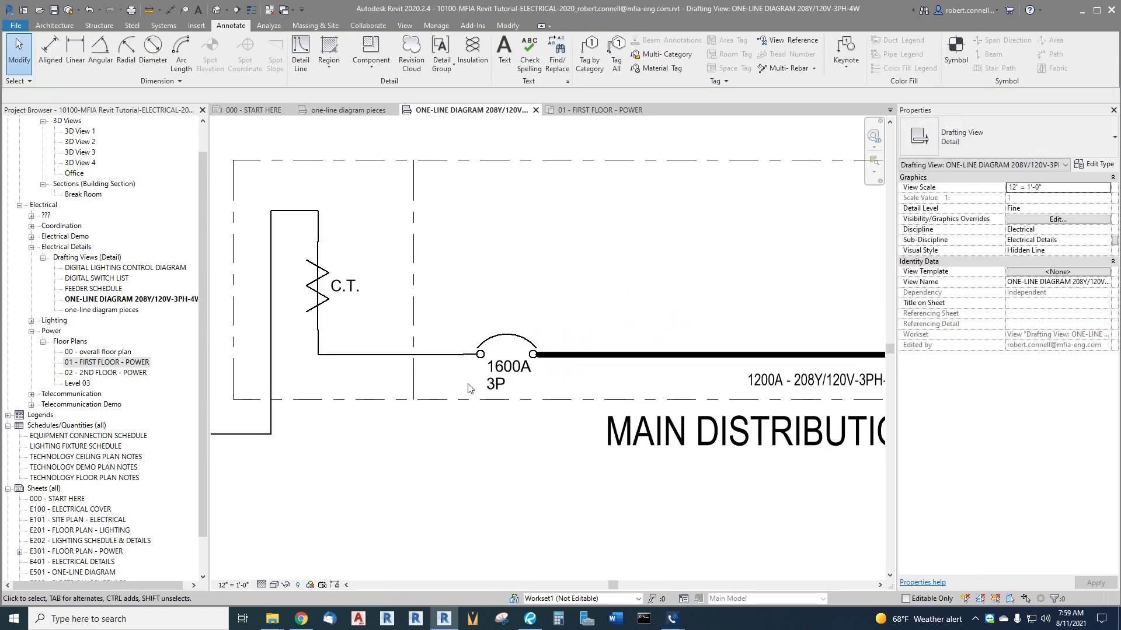
- Set the main circuit breaker's amps label to 1200A
left_click(504, 371)
left_click(505, 368)
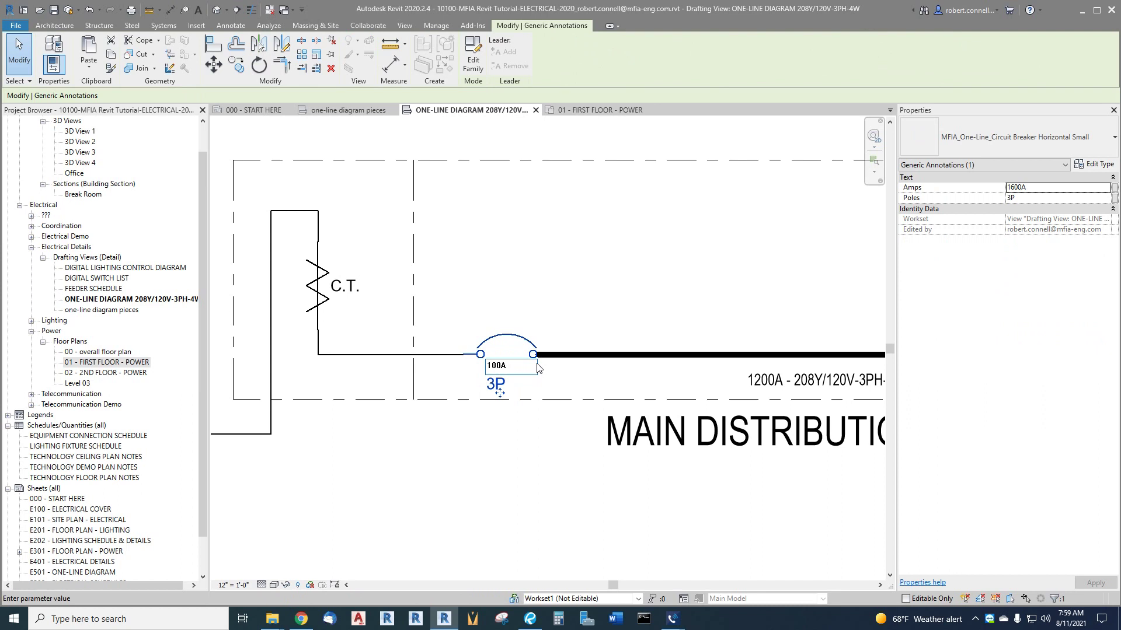
left_click(486, 436)
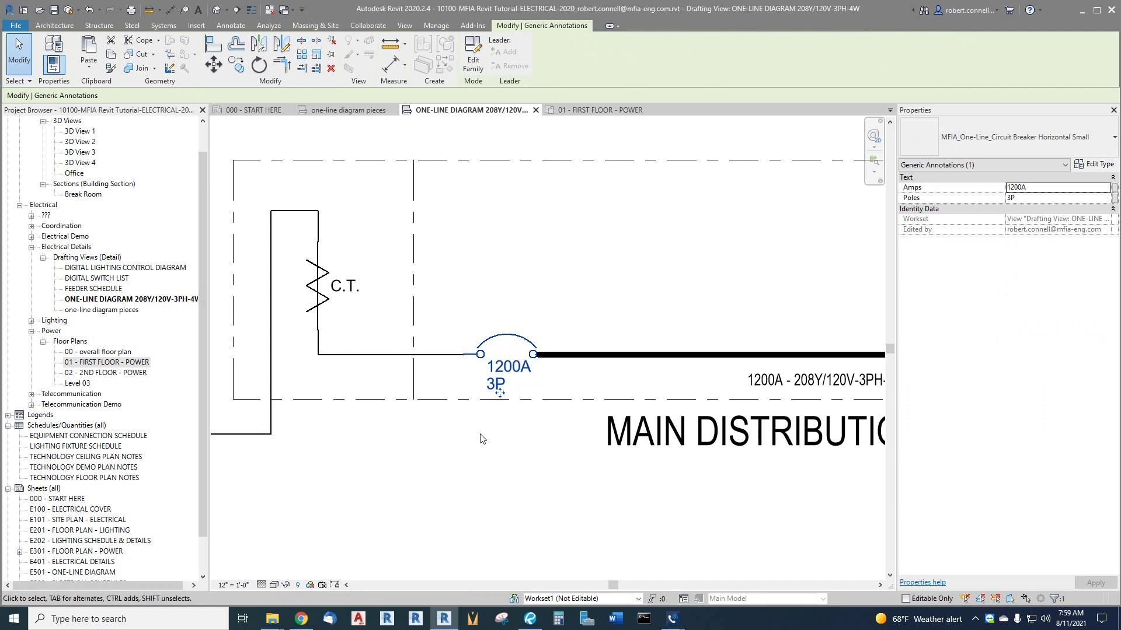
scroll(410, 418, "down", 1)
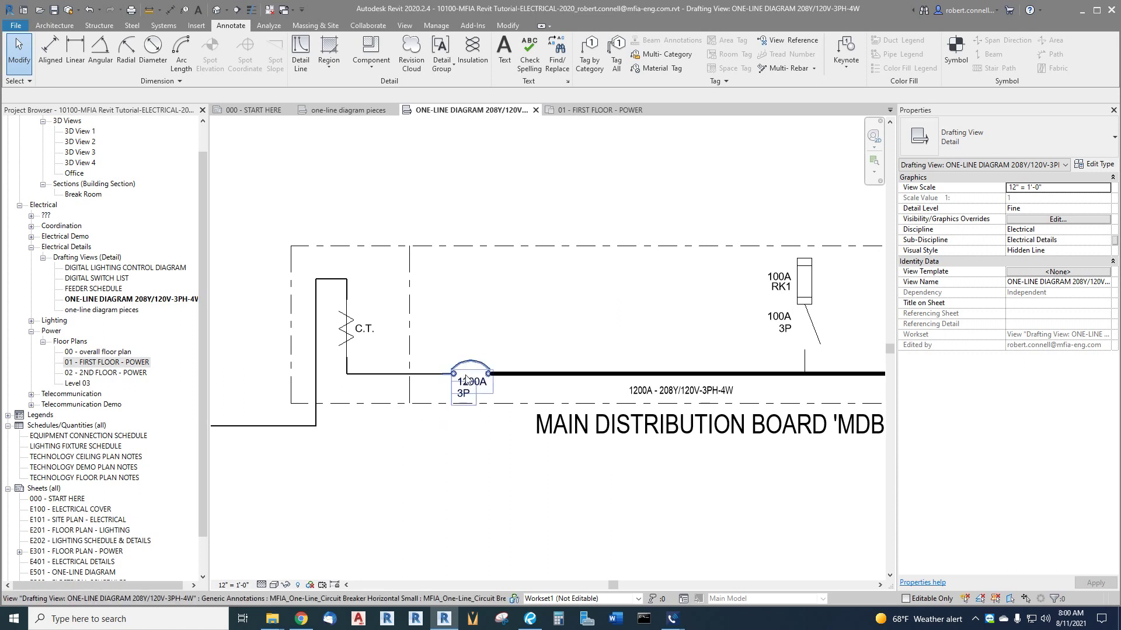
- Add the text note "ERMS" in 3/32" Arial Arrow just above the 1200A circuit breaker's arc
scroll(428, 355, "up", 3)
scroll(417, 356, "up", 2)
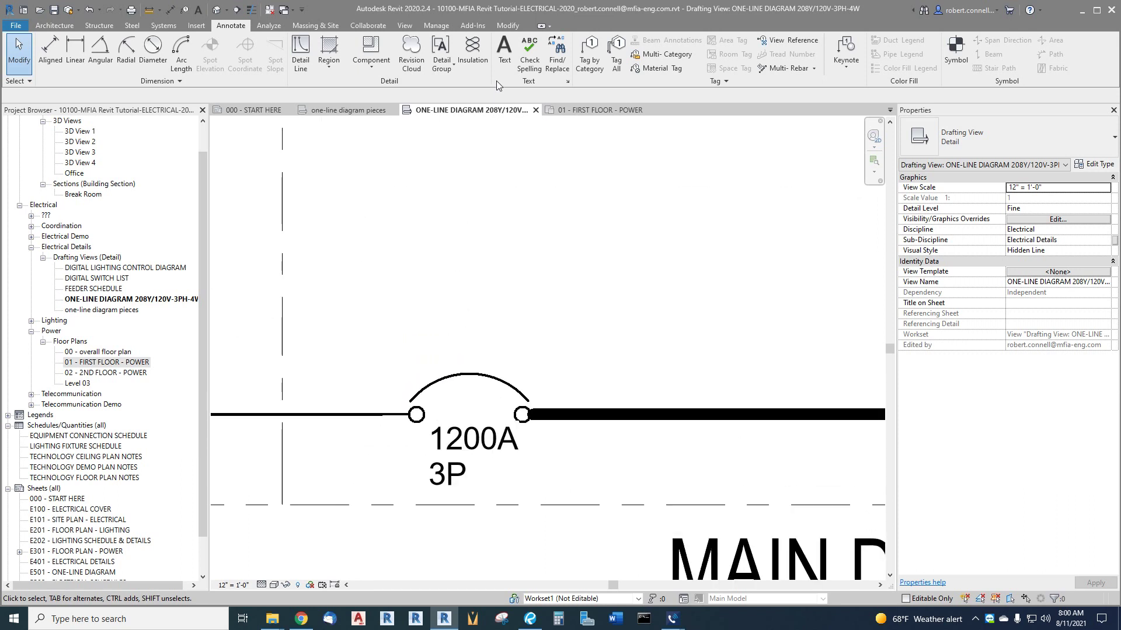
left_click(504, 53)
scroll(450, 355, "up", 1)
left_click(429, 326)
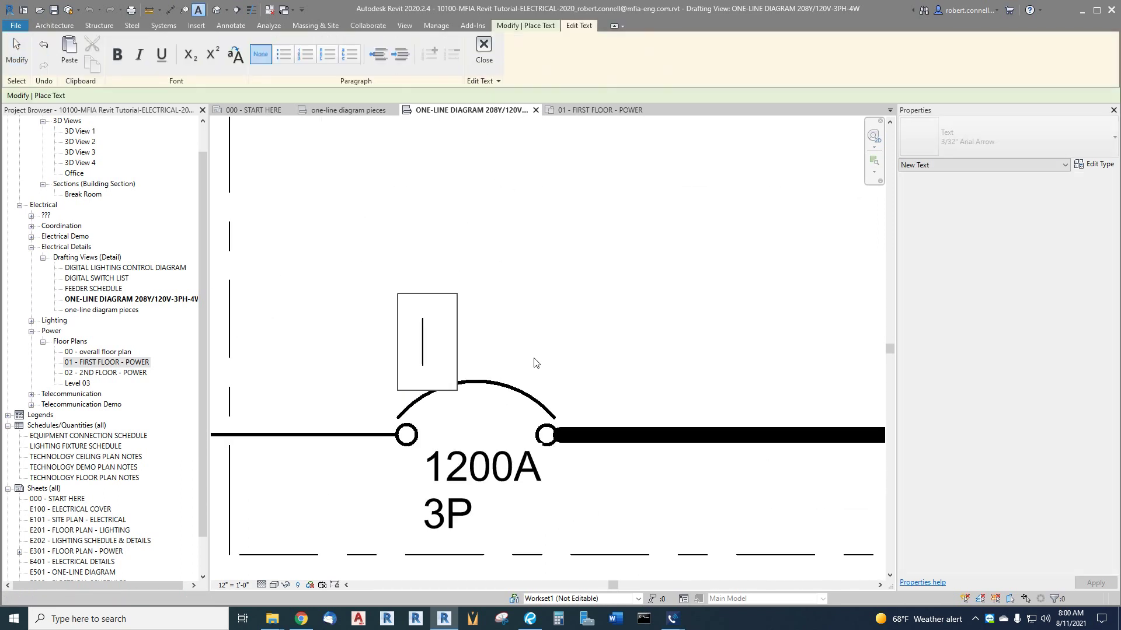
type("e")
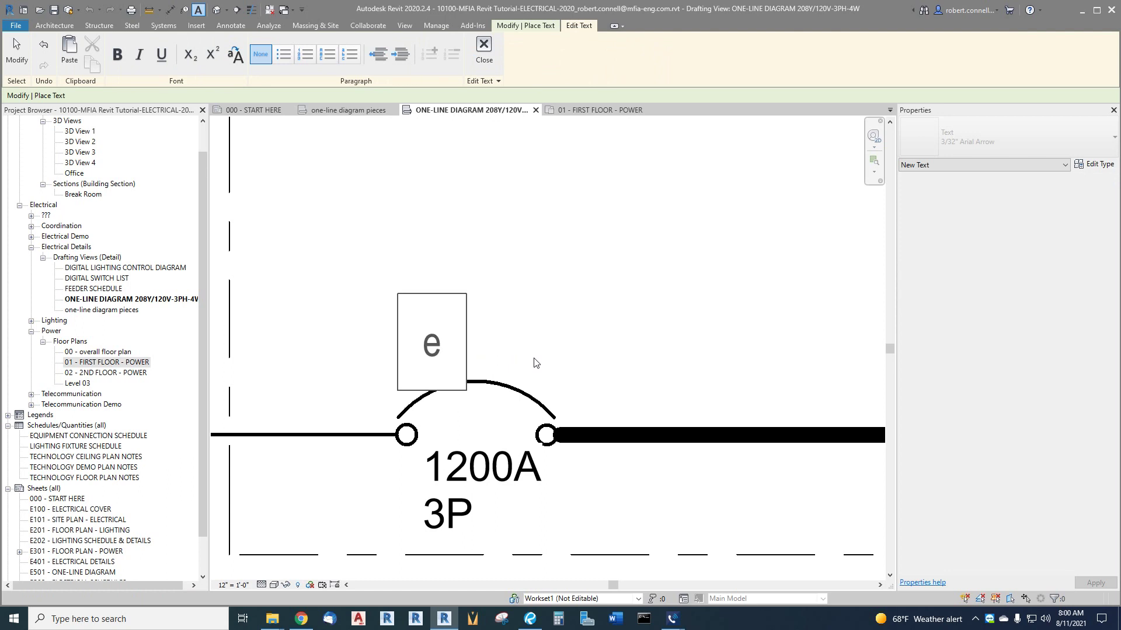
type("rms")
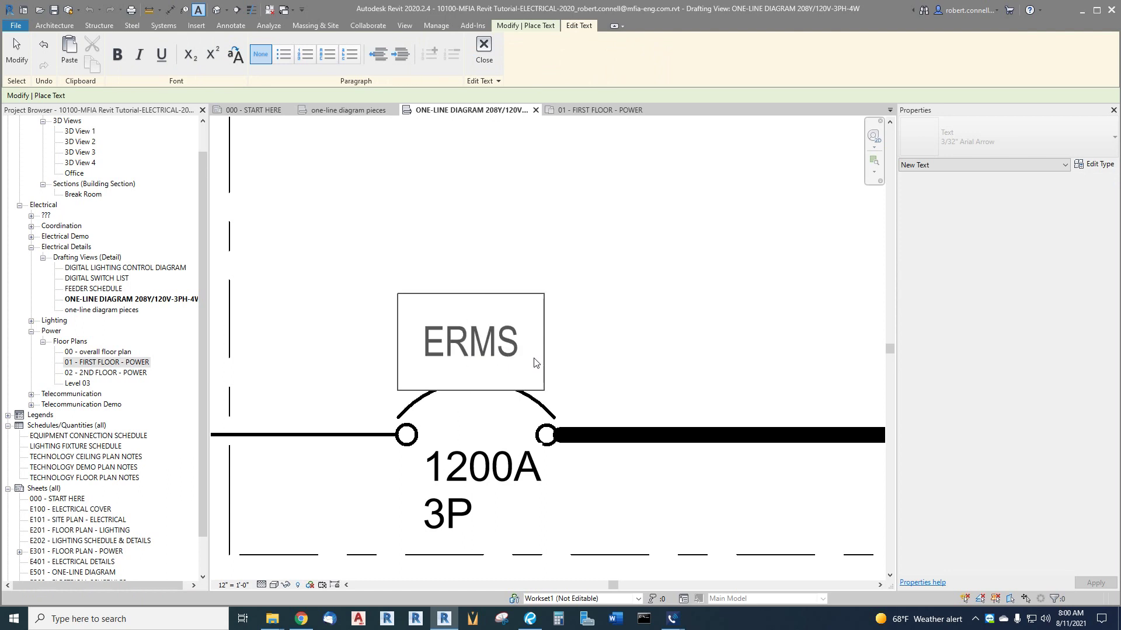
left_click(555, 270)
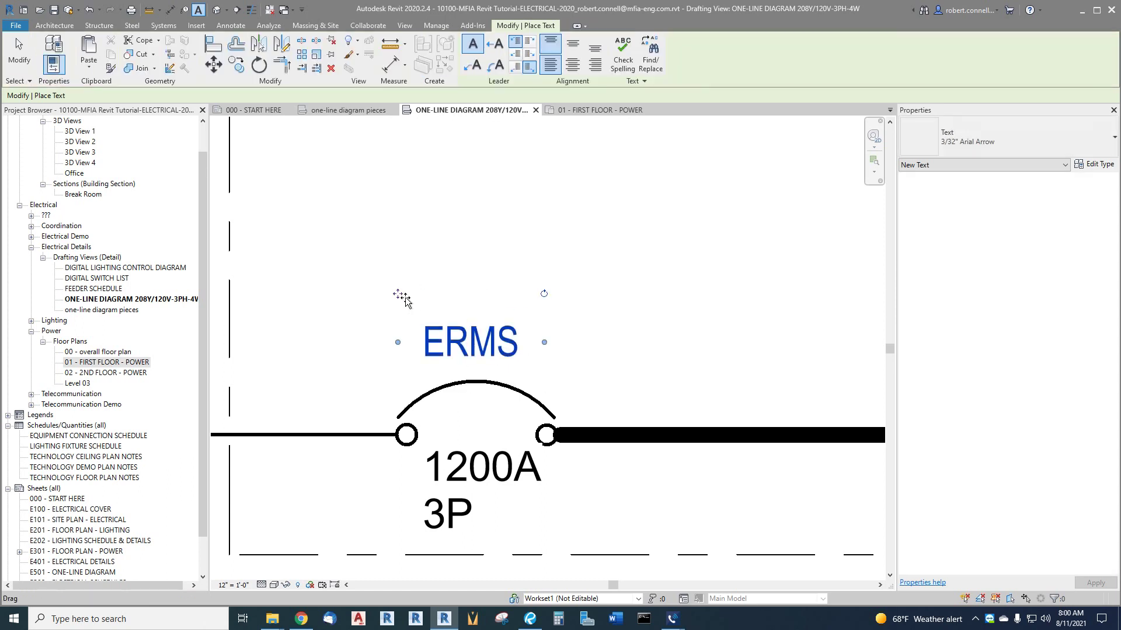
key("Escape")
key("Escape")
- Move the 100A fused switch left along the MDB bus to just right of the main circuit breaker
scroll(340, 325, "down", 2)
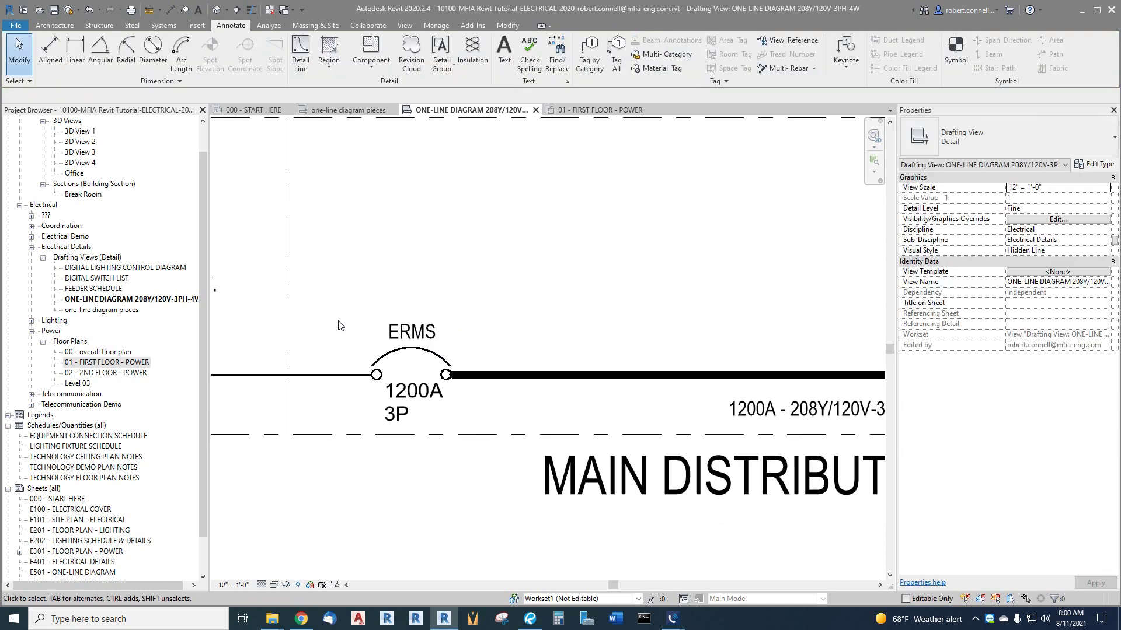
scroll(341, 325, "down", 1)
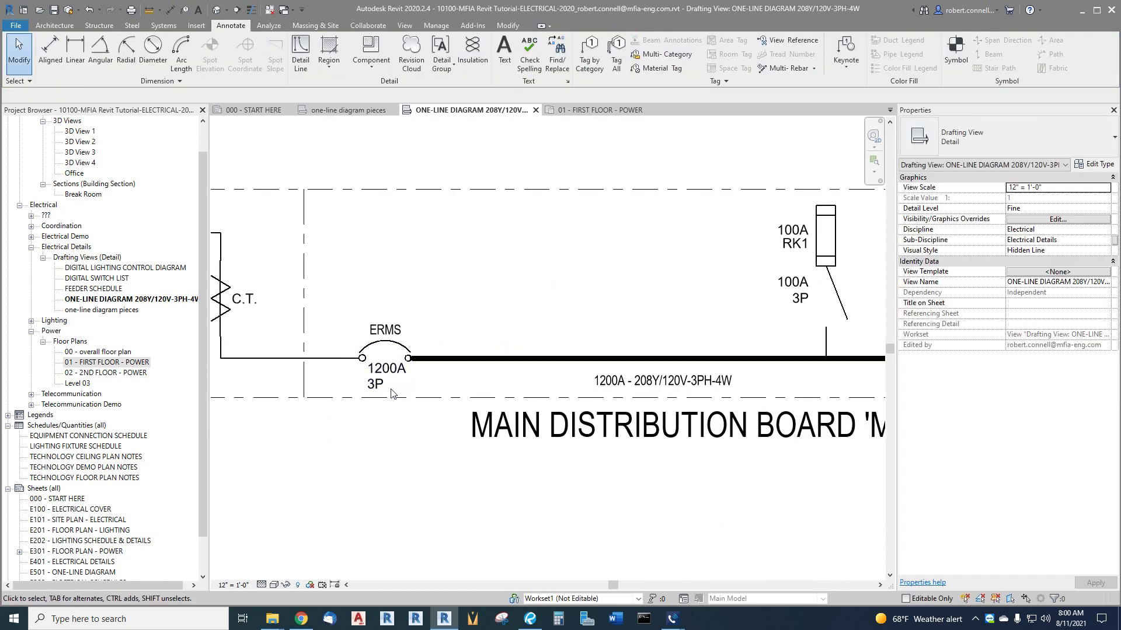
scroll(391, 394, "down", 1)
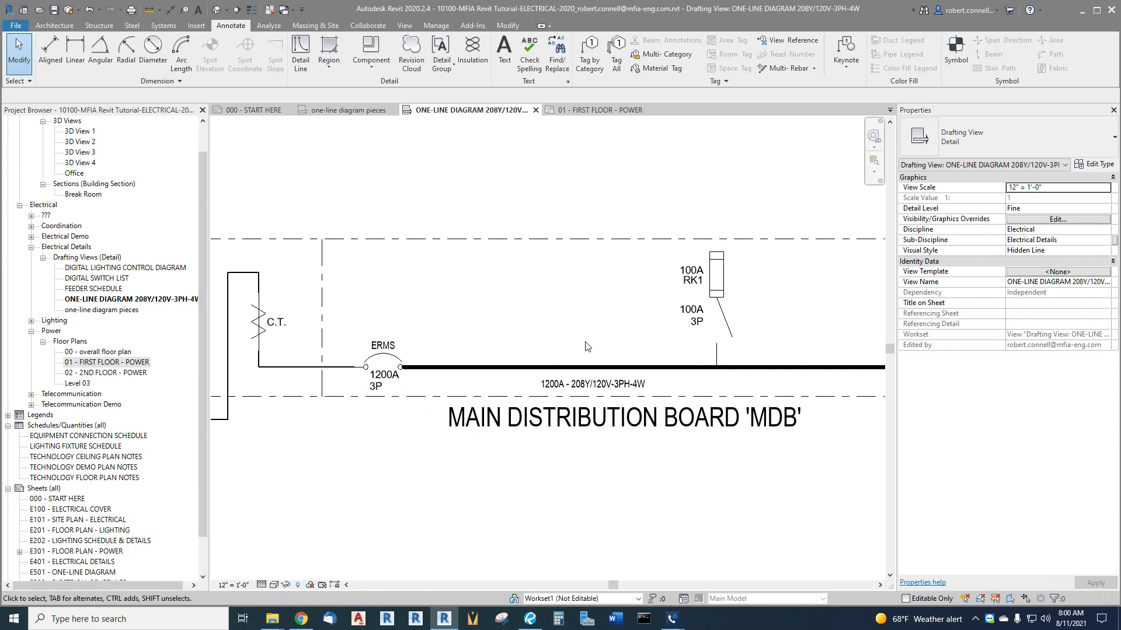
middle_click_drag(657, 296, 621, 330)
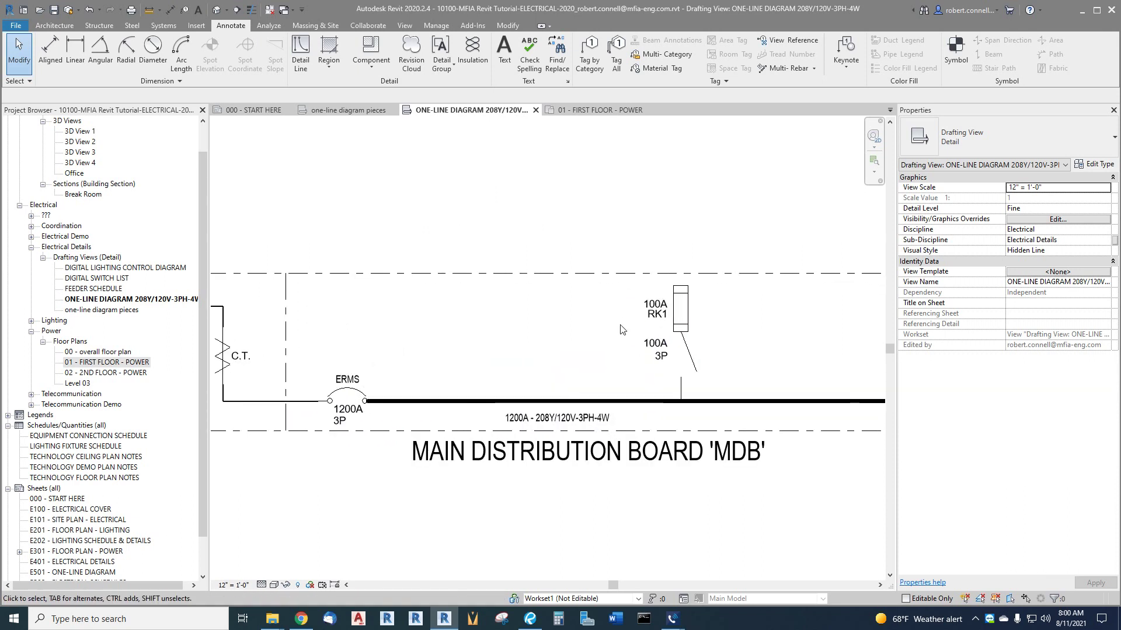
left_click(664, 322)
left_click_drag(664, 323, 410, 323, "ctrl")
key("Escape")
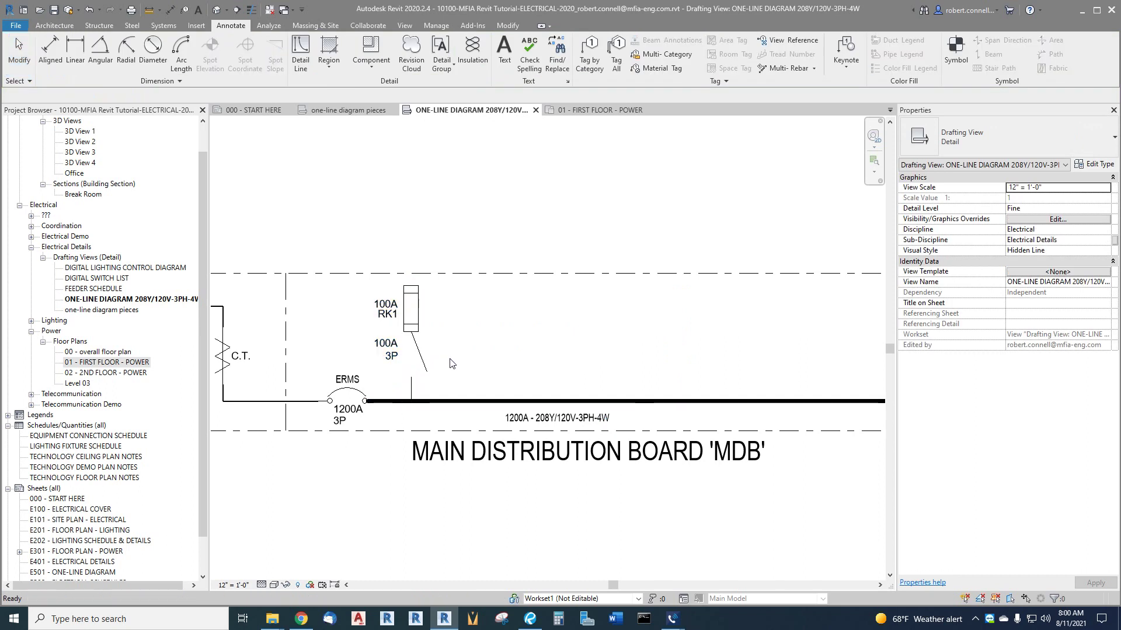
- Copy the 100A fused switch three times along the MDB bus, spacing the copies 1" apart to its right
middle_click_drag(395, 335, 424, 353)
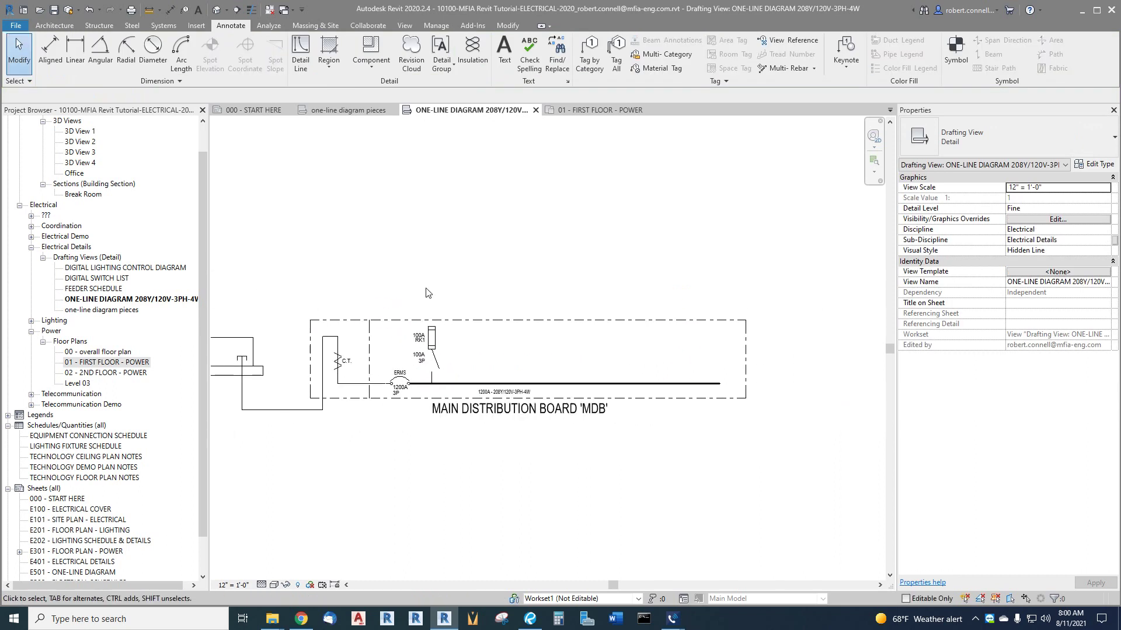
left_click(439, 344)
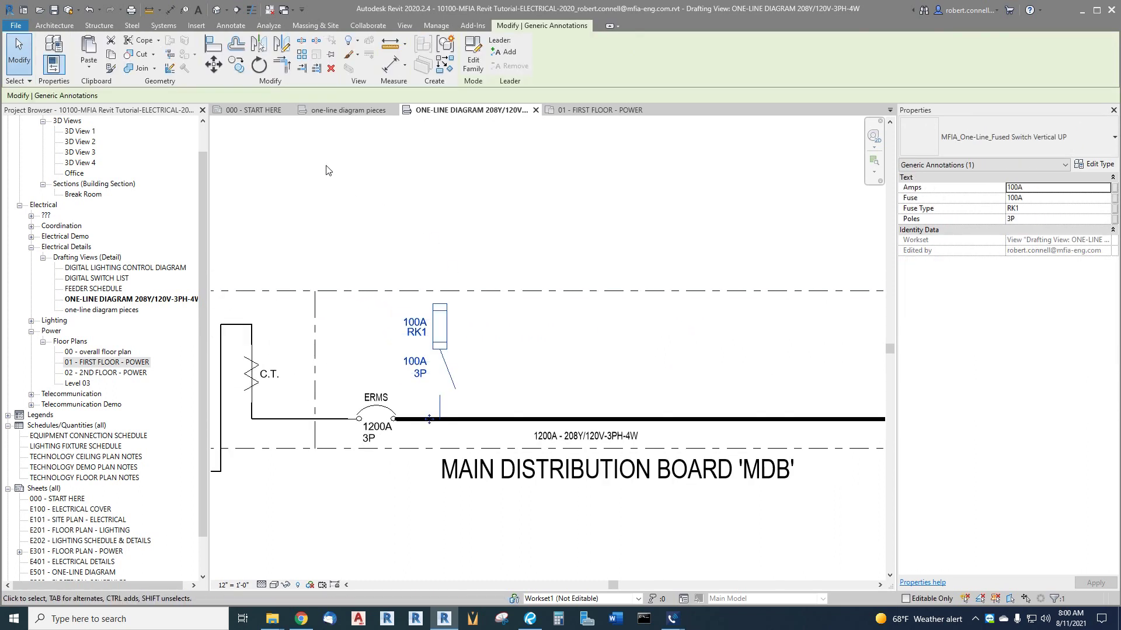
left_click(236, 64)
left_click(408, 327)
scroll(439, 331, "up", 3)
left_click(444, 316)
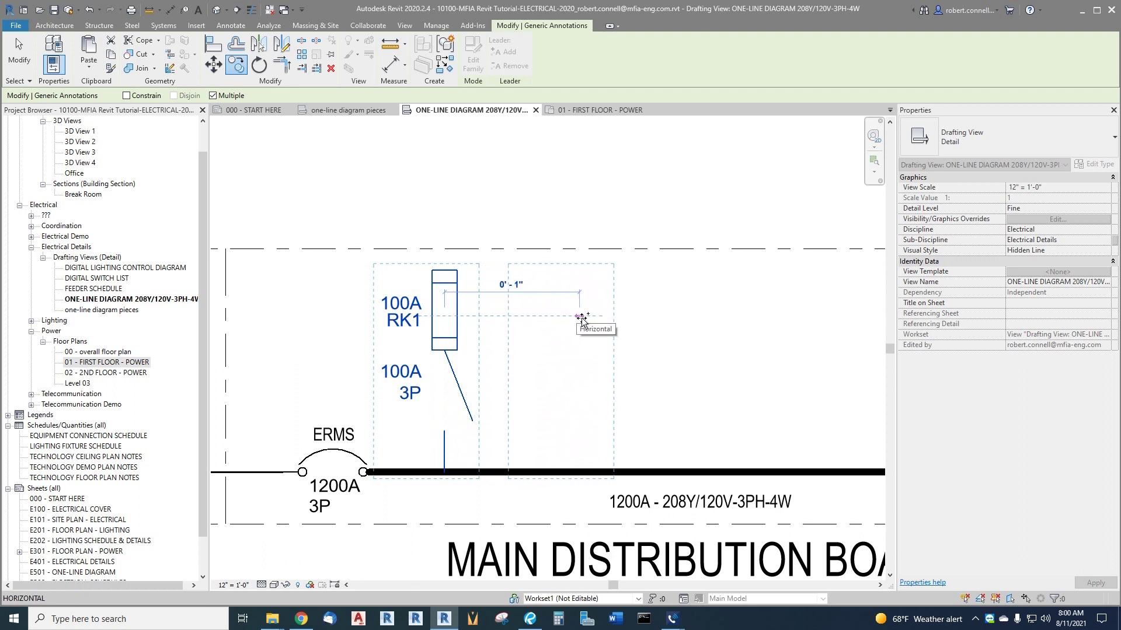
left_click(579, 316)
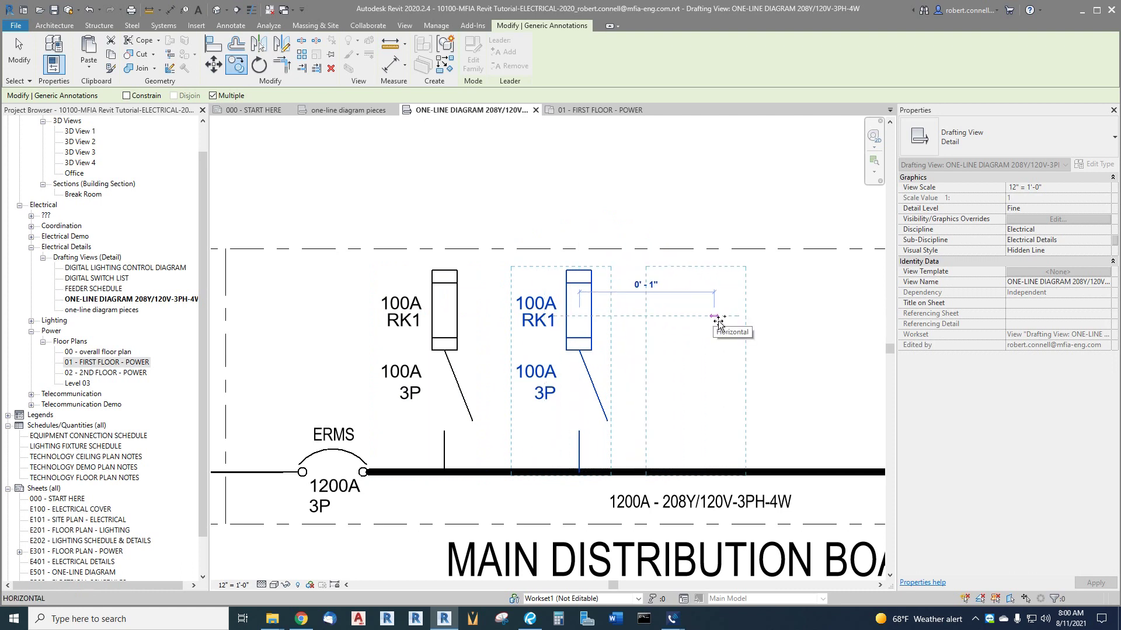
left_click(718, 317)
scroll(642, 332, "down", 3)
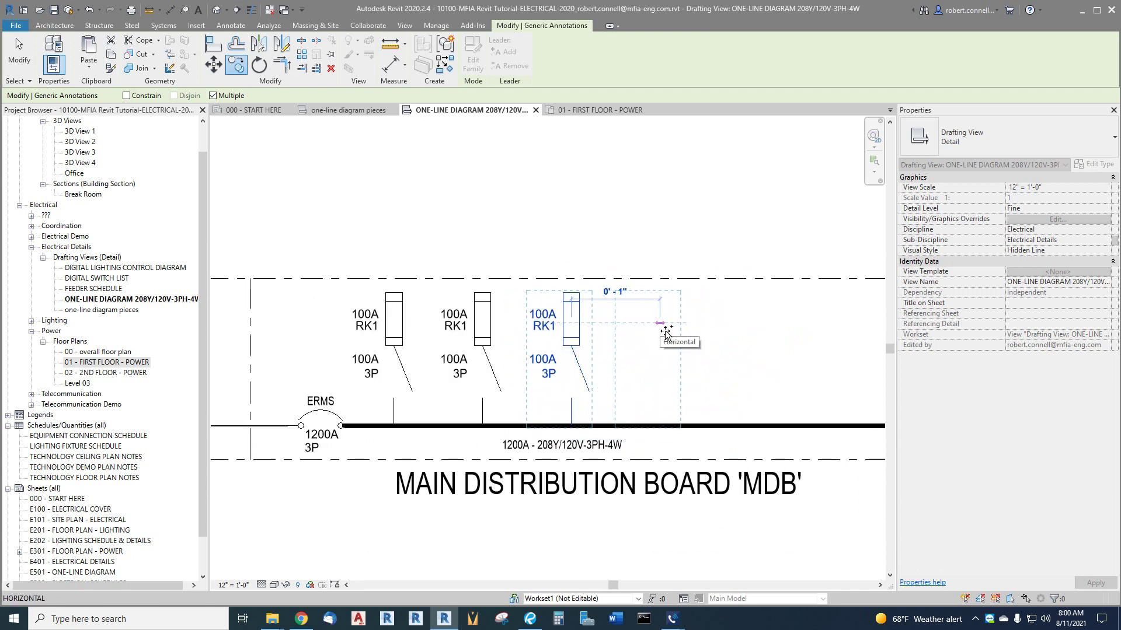
left_click(665, 333)
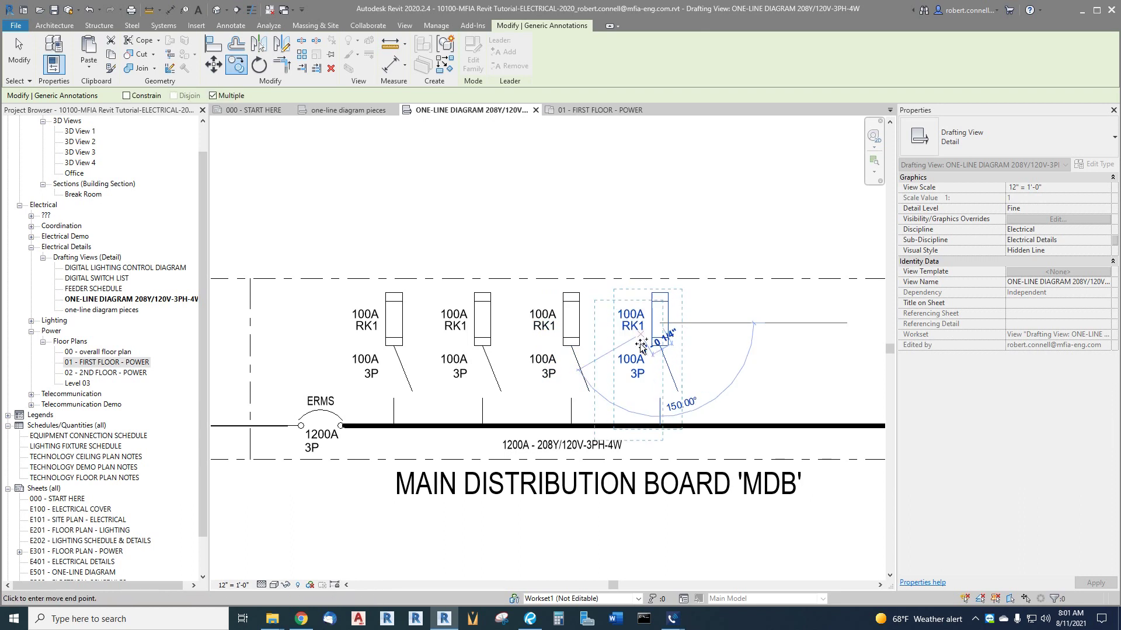
key("Escape")
key("Escape")
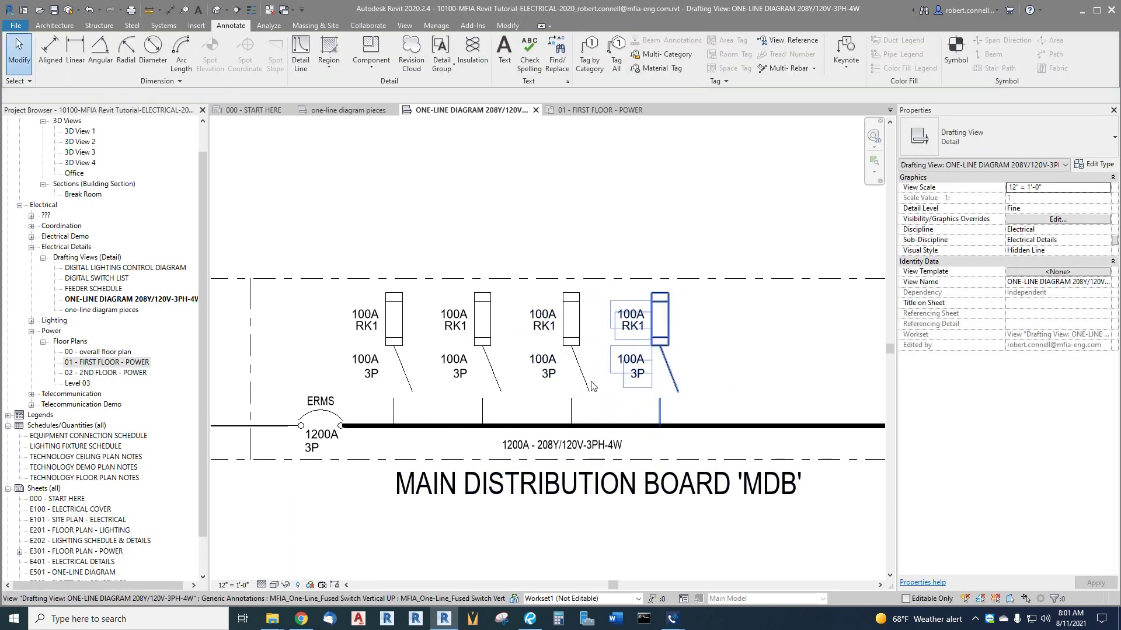
- Examine the first-floor power plan and the one-line diagram pieces view for the equipment and symbols related to the MDB
scroll(467, 257, "down", 2)
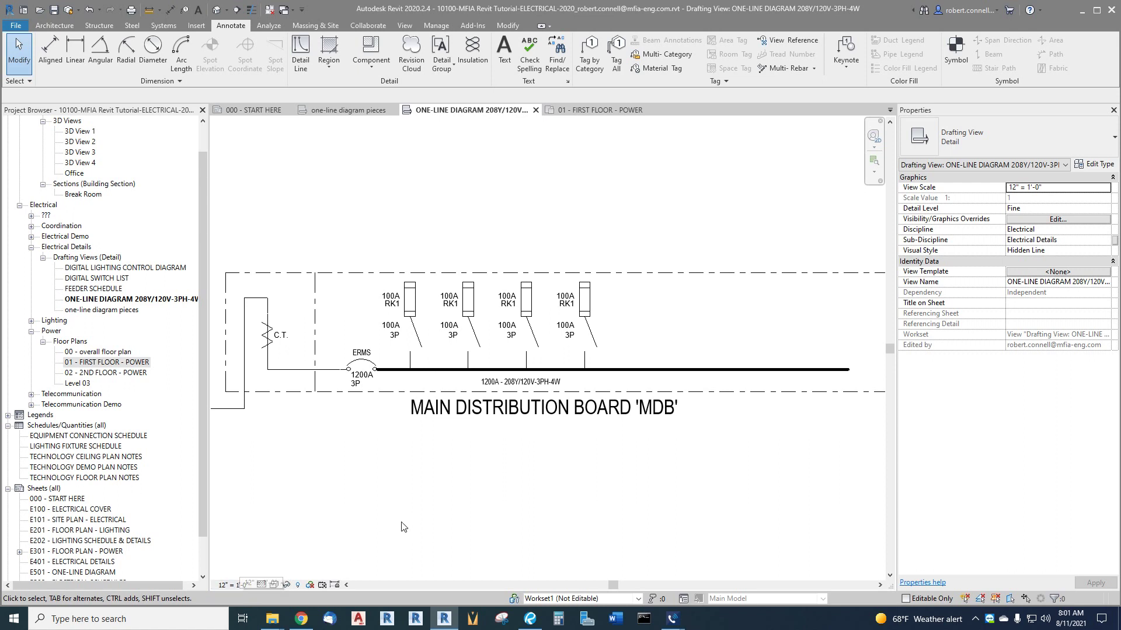
scroll(563, 463, "down", 1)
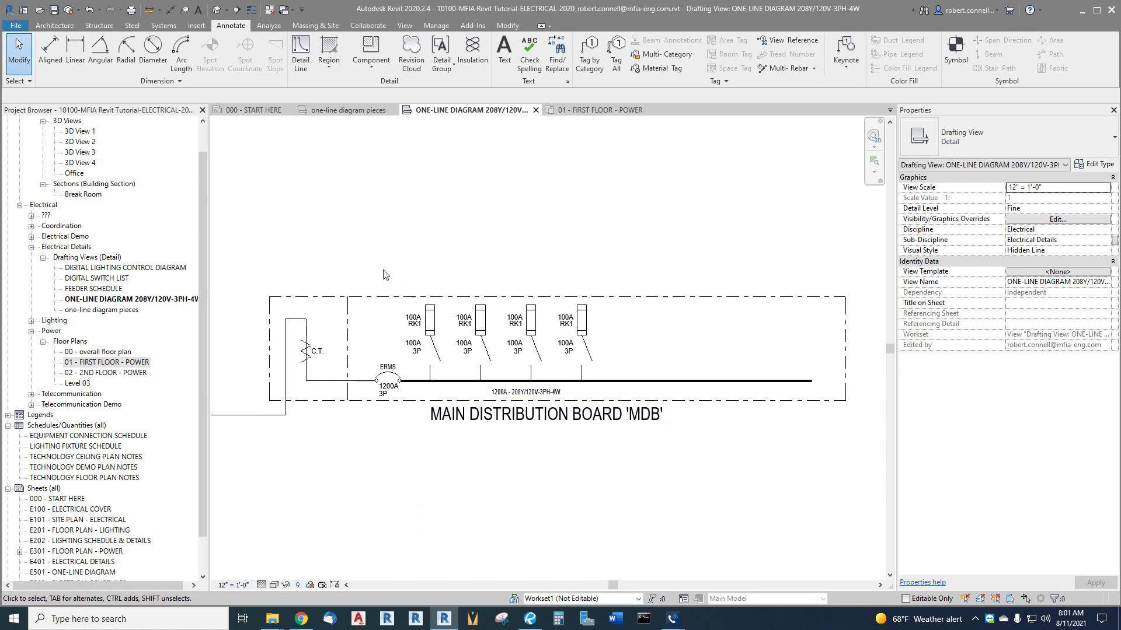
scroll(452, 274, "up", 2)
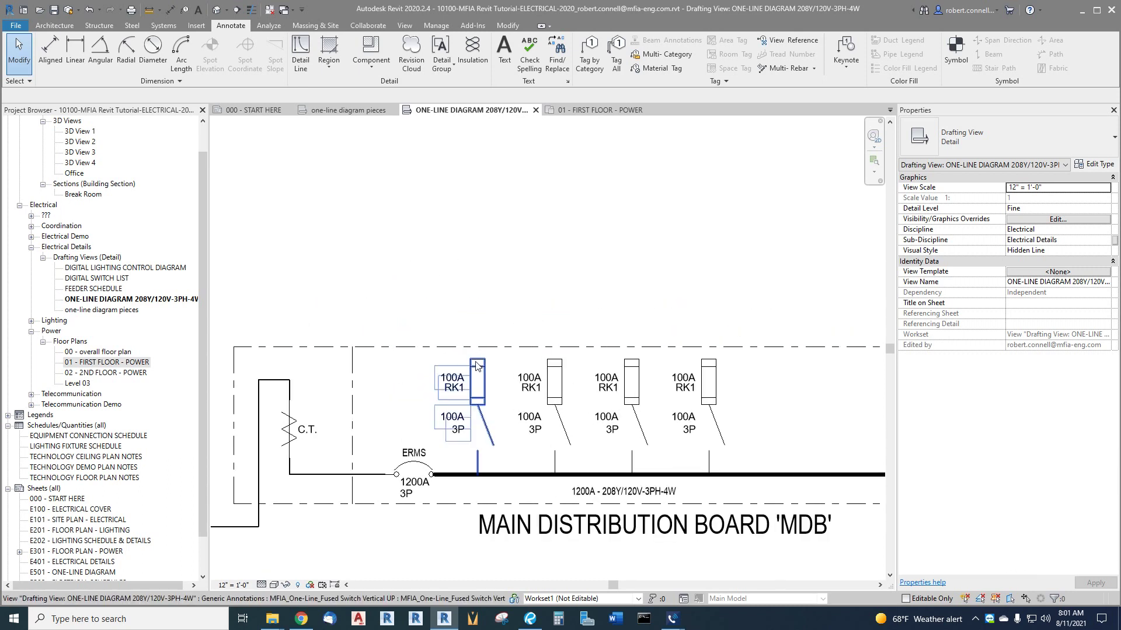
left_click(578, 110)
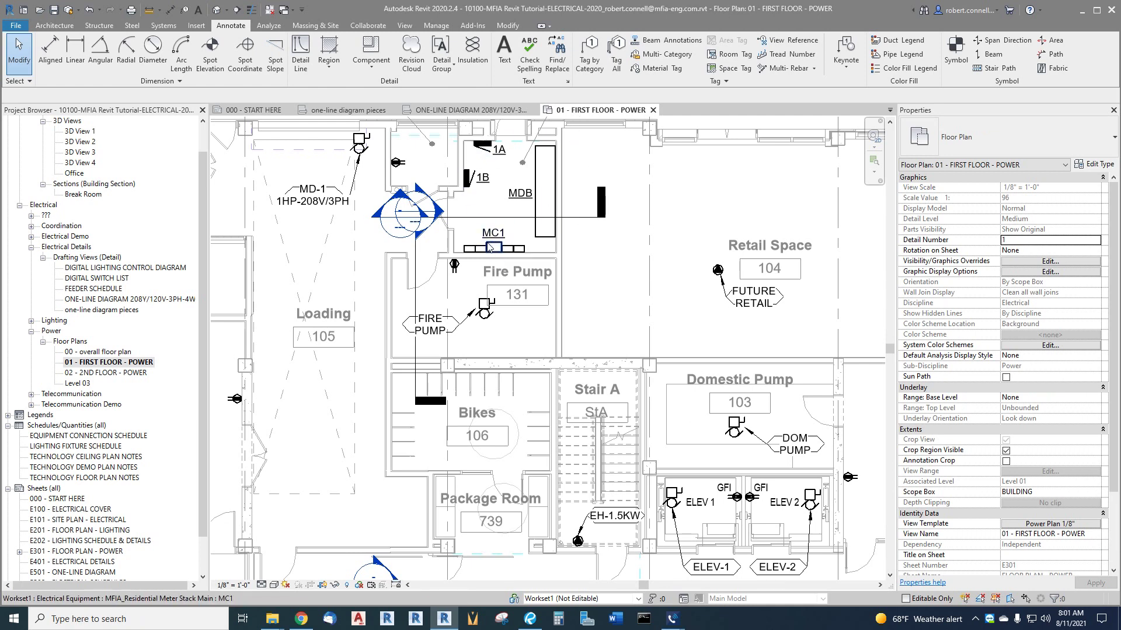
left_click(476, 110)
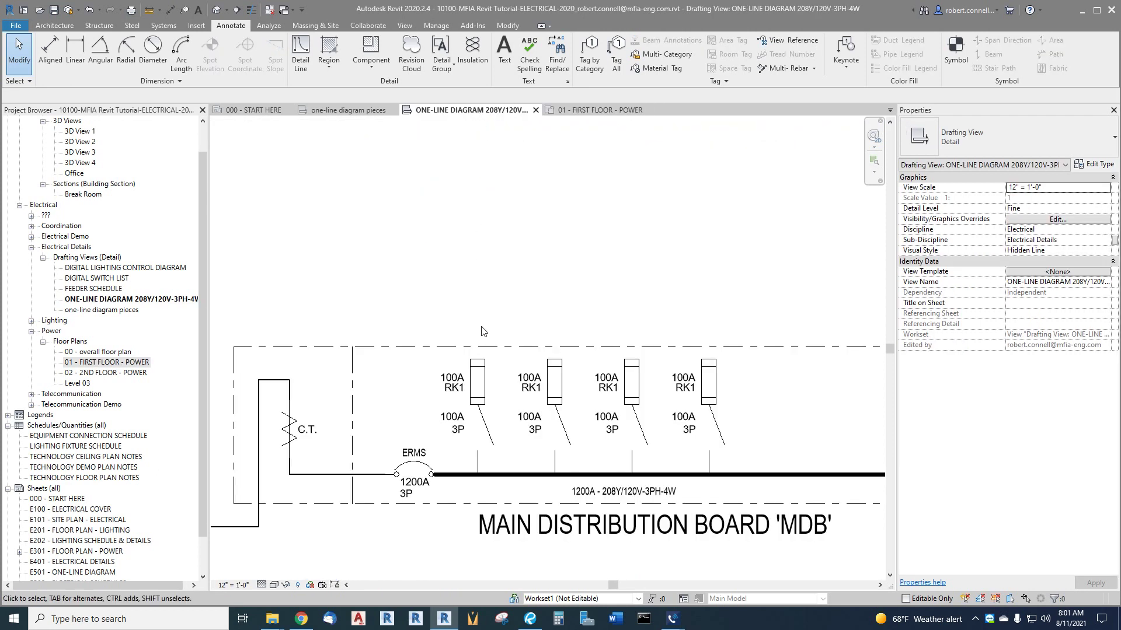
scroll(474, 298, "down", 2)
scroll(464, 272, "down", 1)
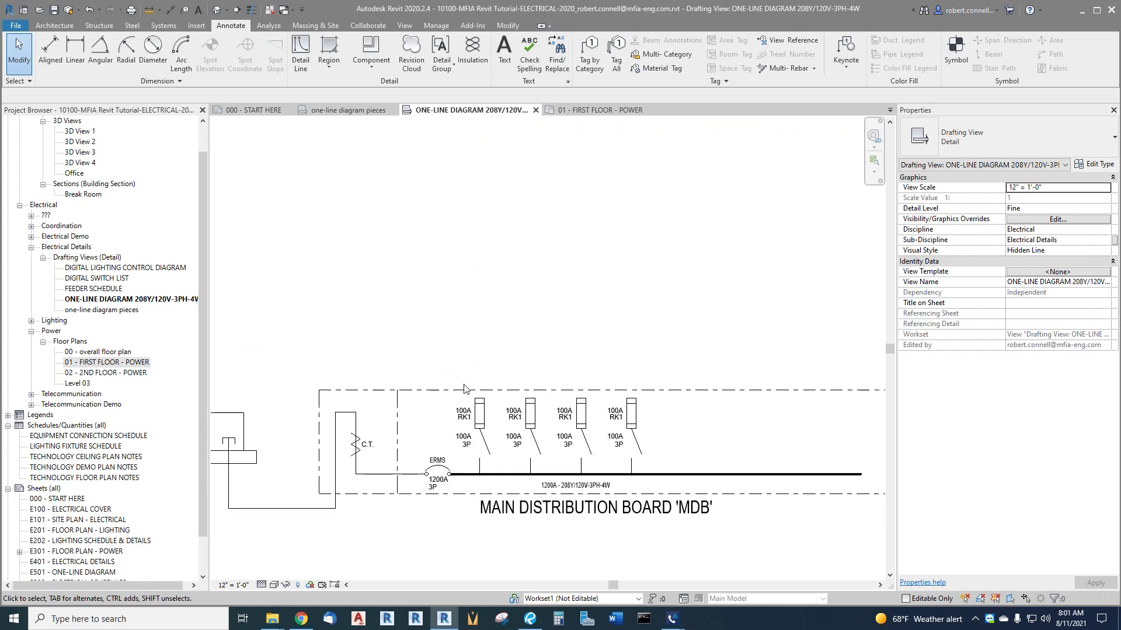
left_click(348, 110)
scroll(532, 387, "down", 3)
scroll(532, 388, "down", 2)
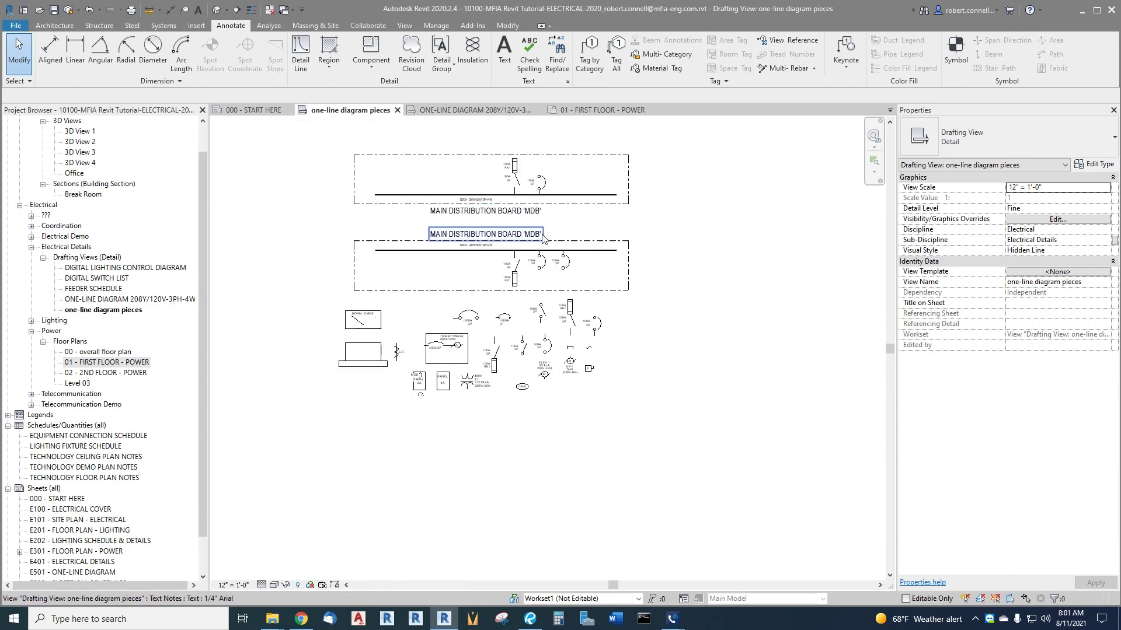
scroll(479, 316, "up", 1)
scroll(538, 395, "up", 2)
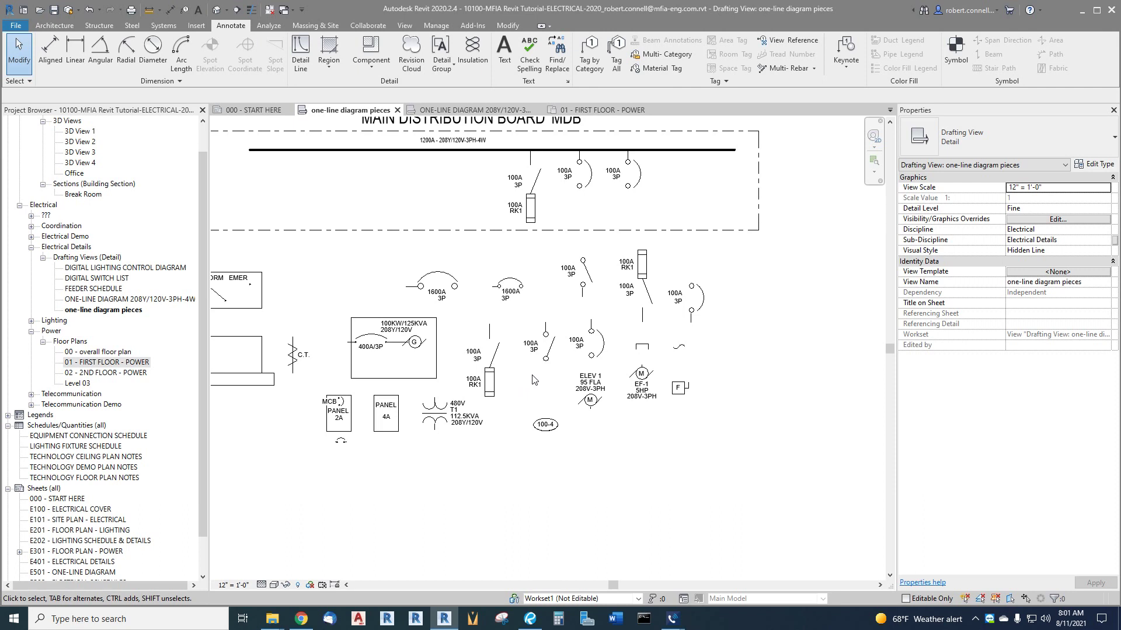
left_click(472, 110)
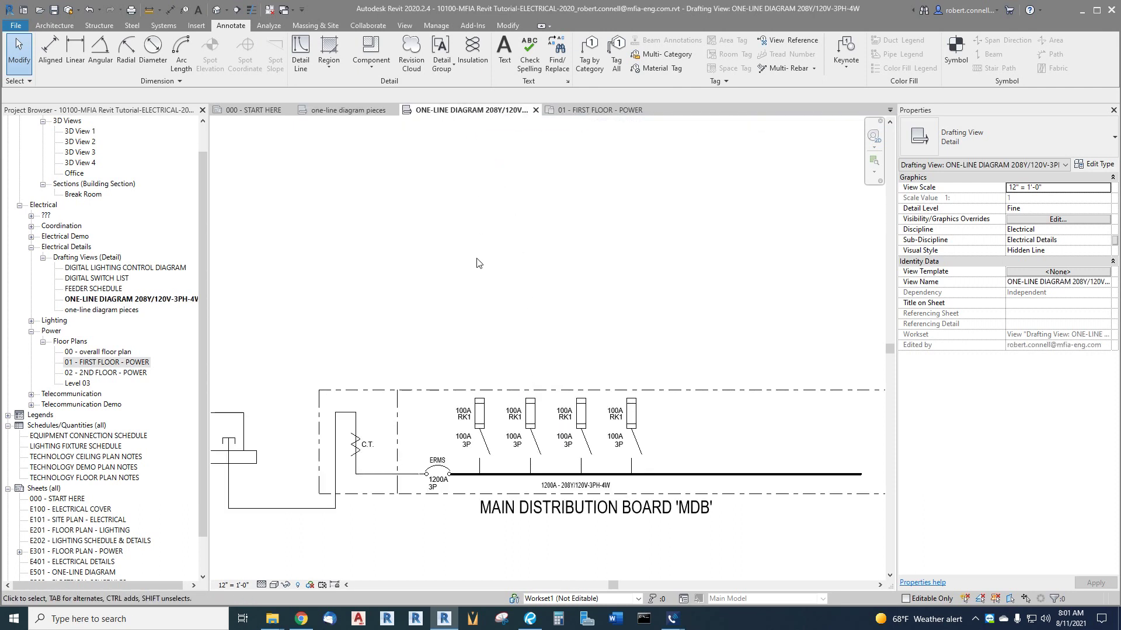
scroll(538, 338, "up", 4)
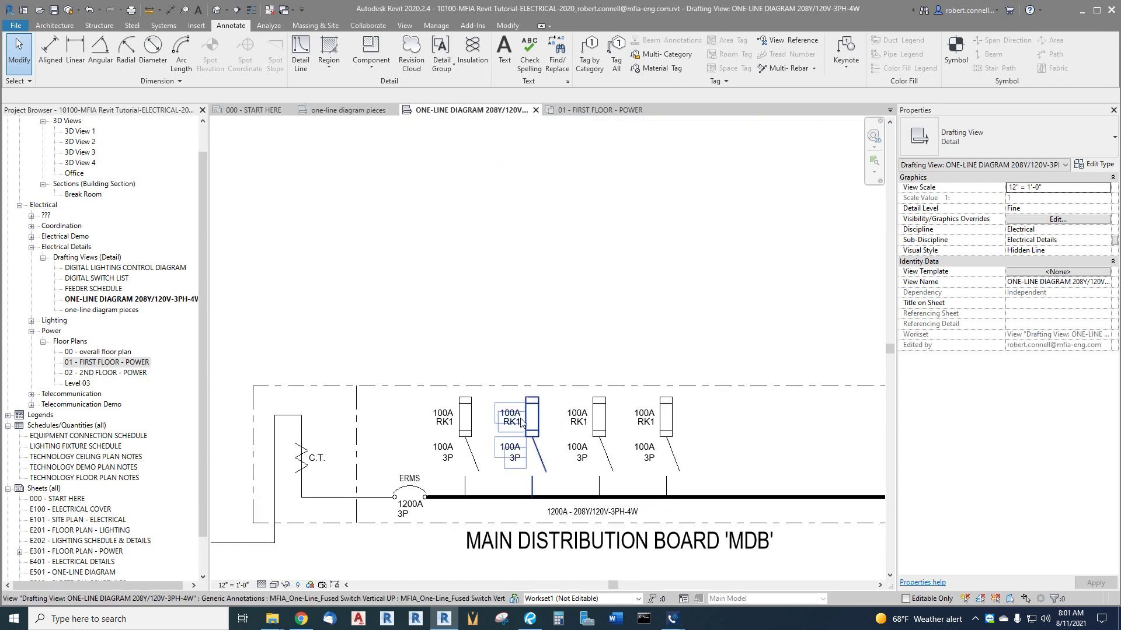
left_click(300, 58)
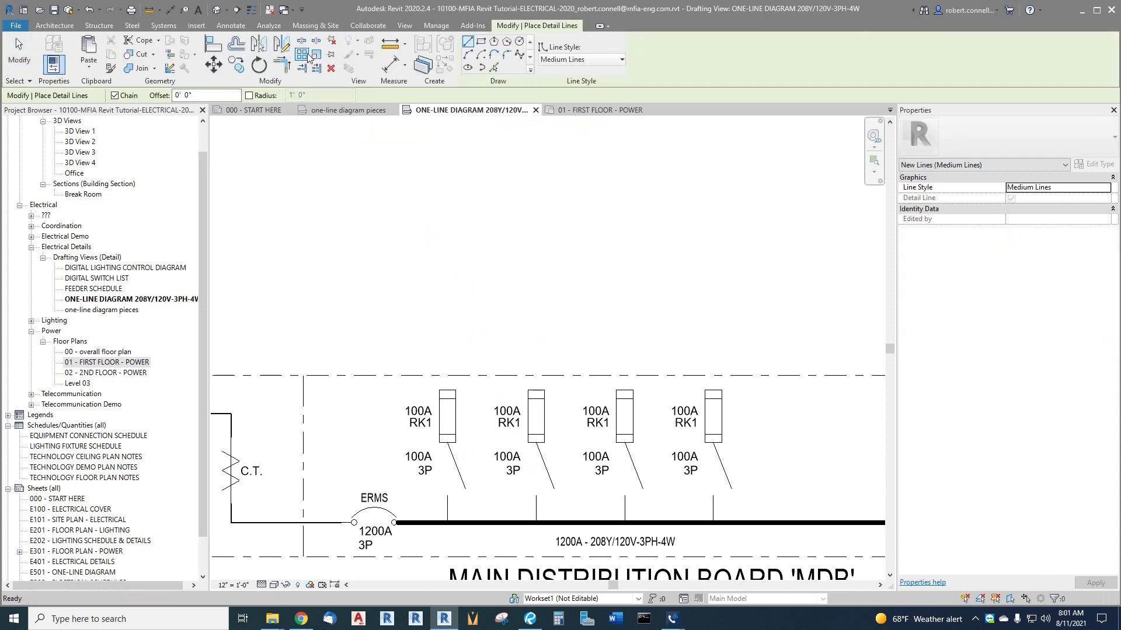
key("Escape")
key("Escape")
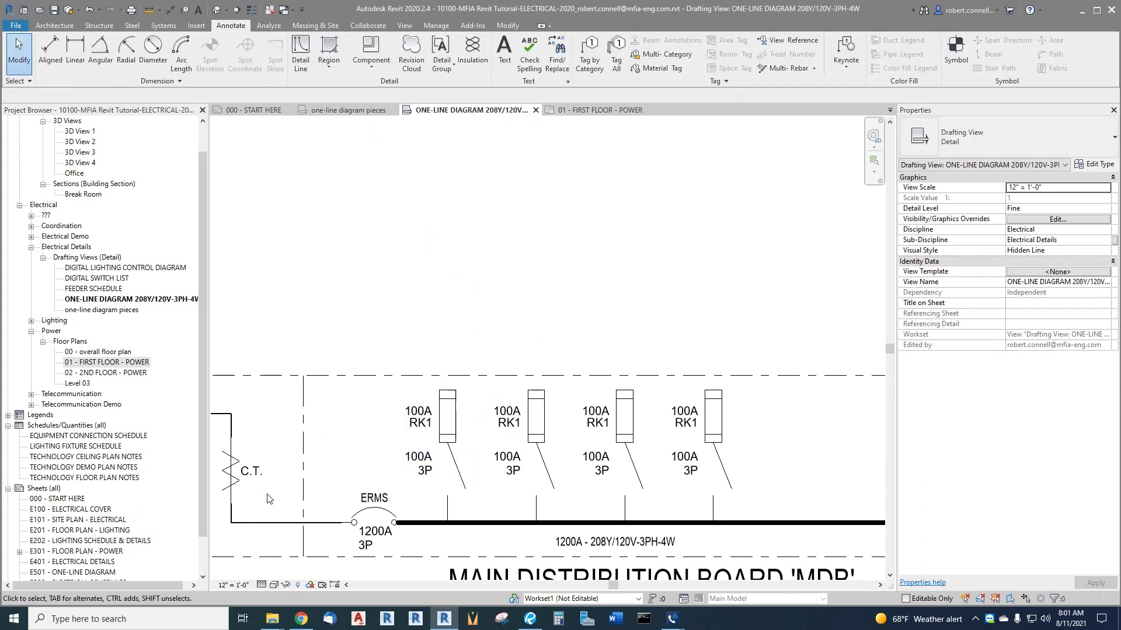
- Draw a vertical Medium Lines feeder about 2 1/4" long upward from the top of the first fused switch
right_click(268, 522)
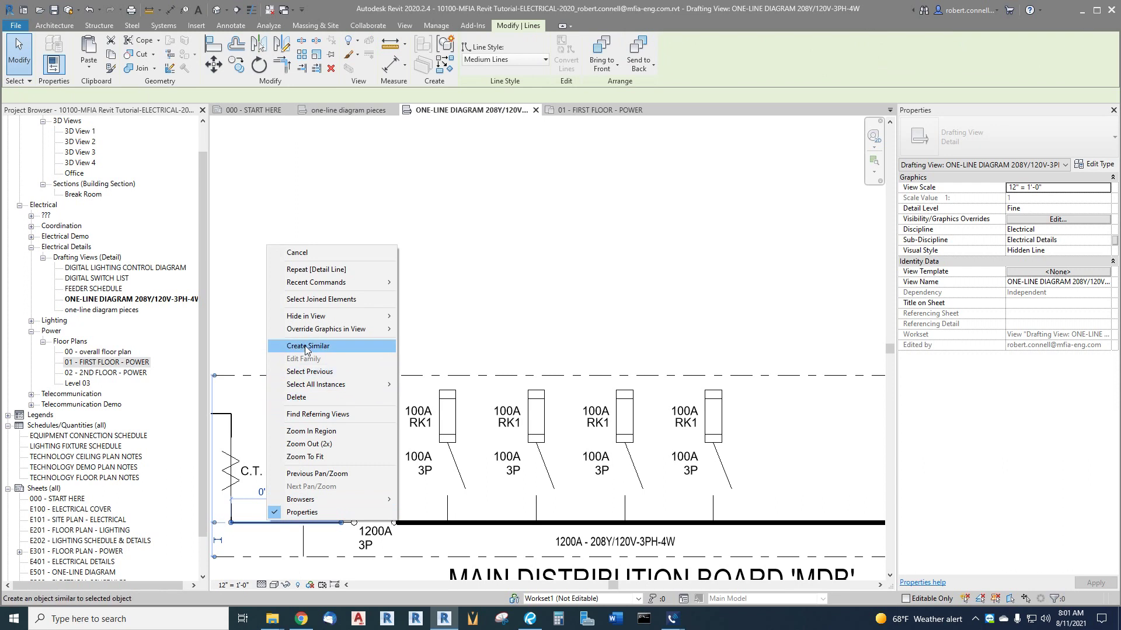
left_click(339, 346)
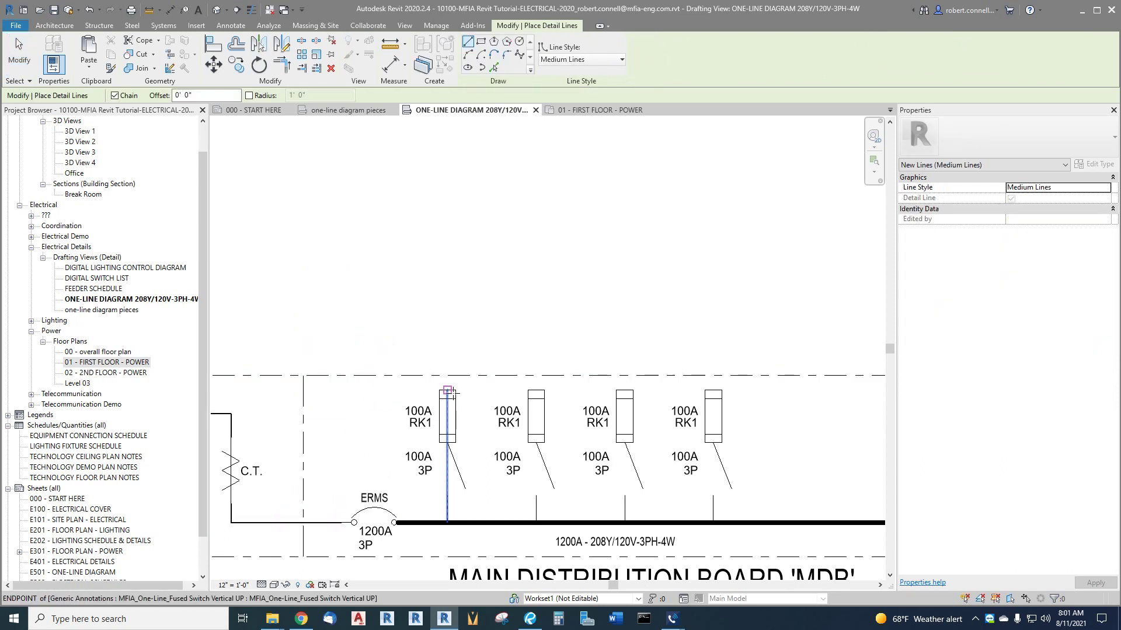
scroll(447, 390, "down", 2)
left_click(447, 390)
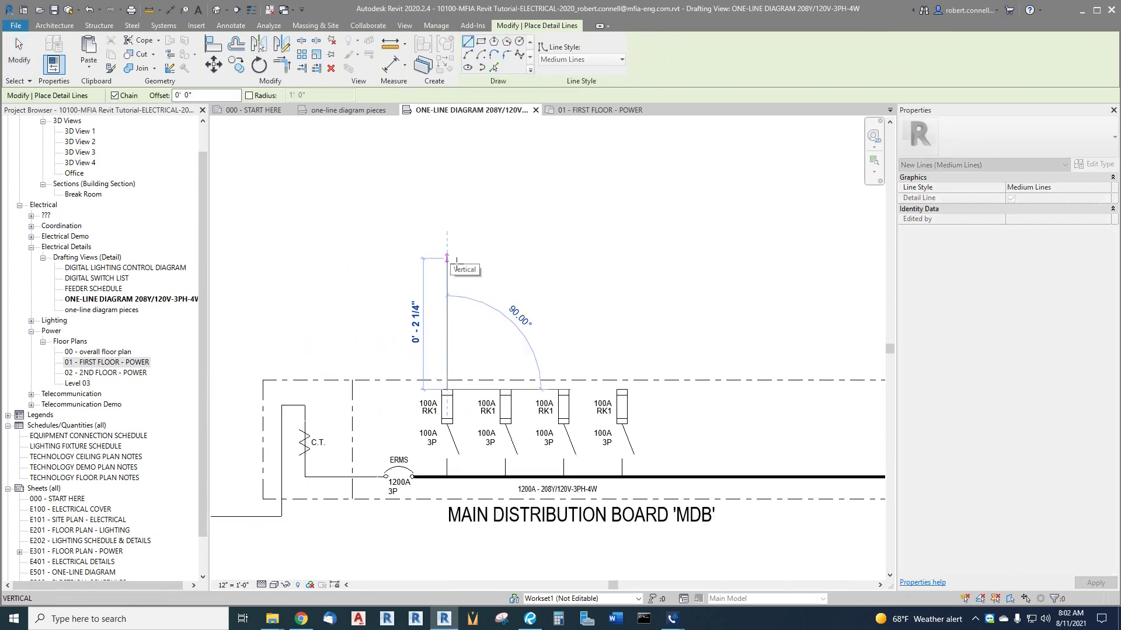
left_click(447, 257)
key("Escape")
key("Escape")
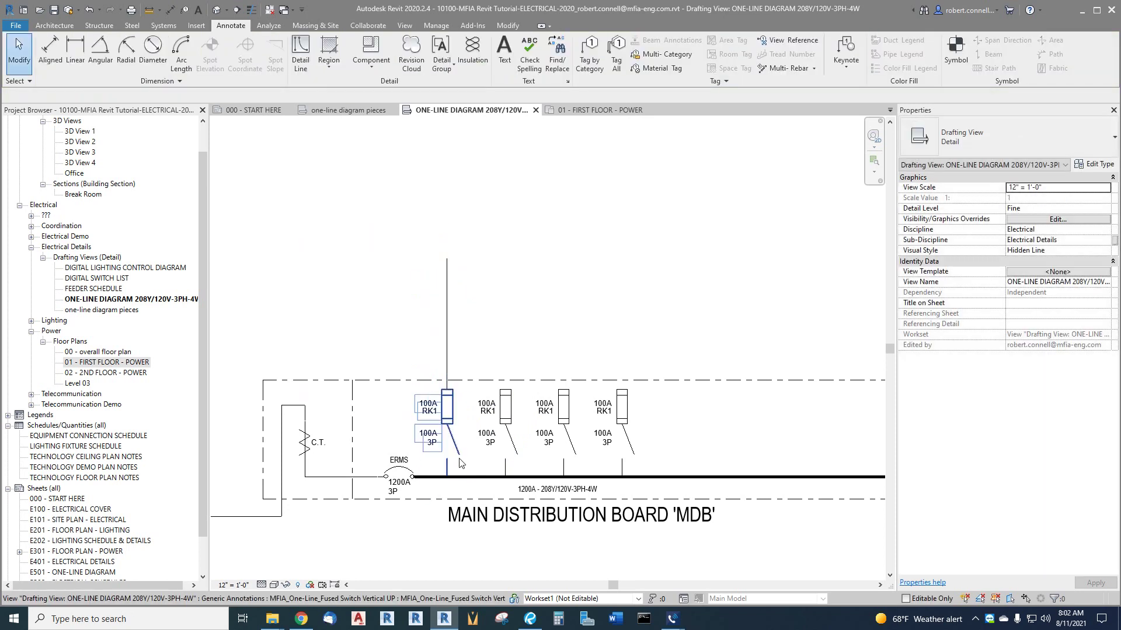
- Draw a horizontal Extra Wide Lines bar across the feeder's upper end, starting slightly right of it and extending mostly to its left
right_click(481, 485)
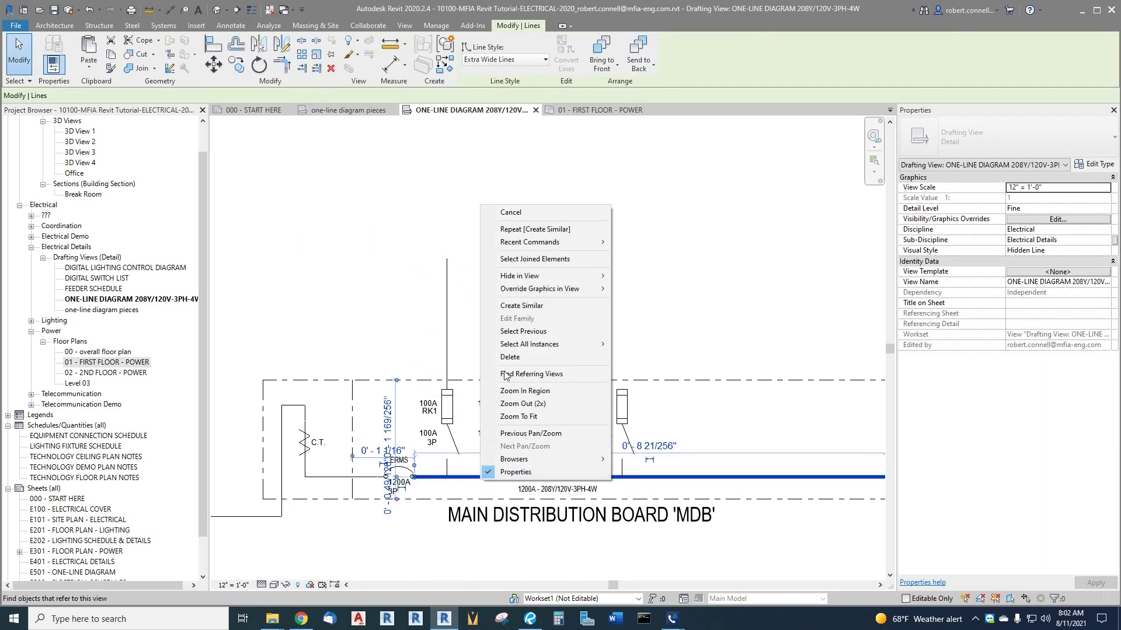
left_click(520, 307)
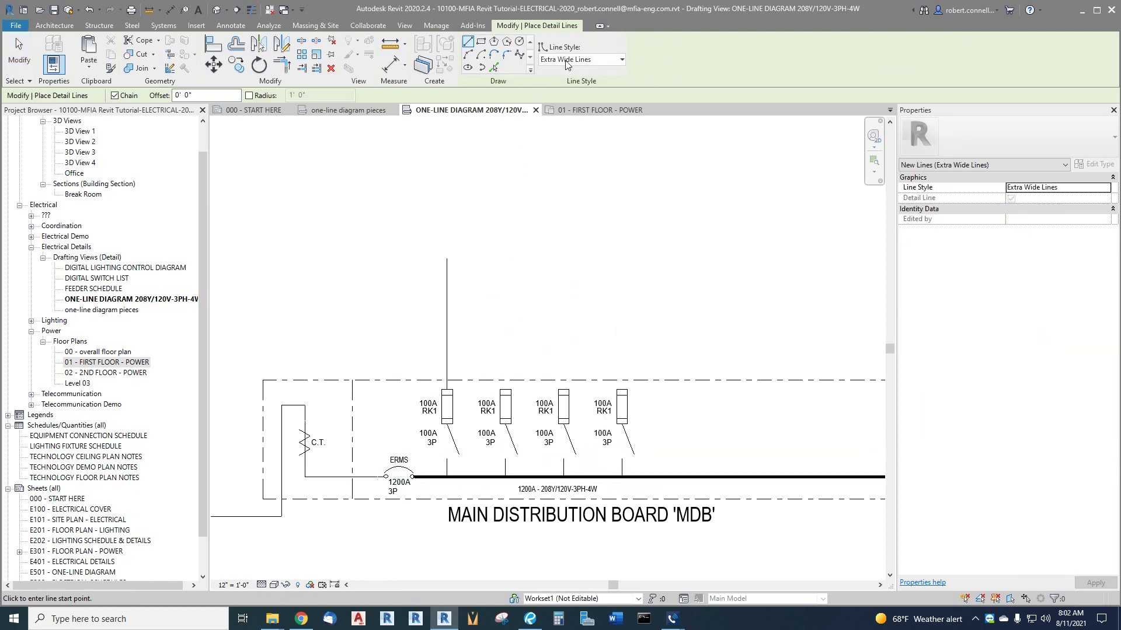
scroll(451, 240, "up", 2)
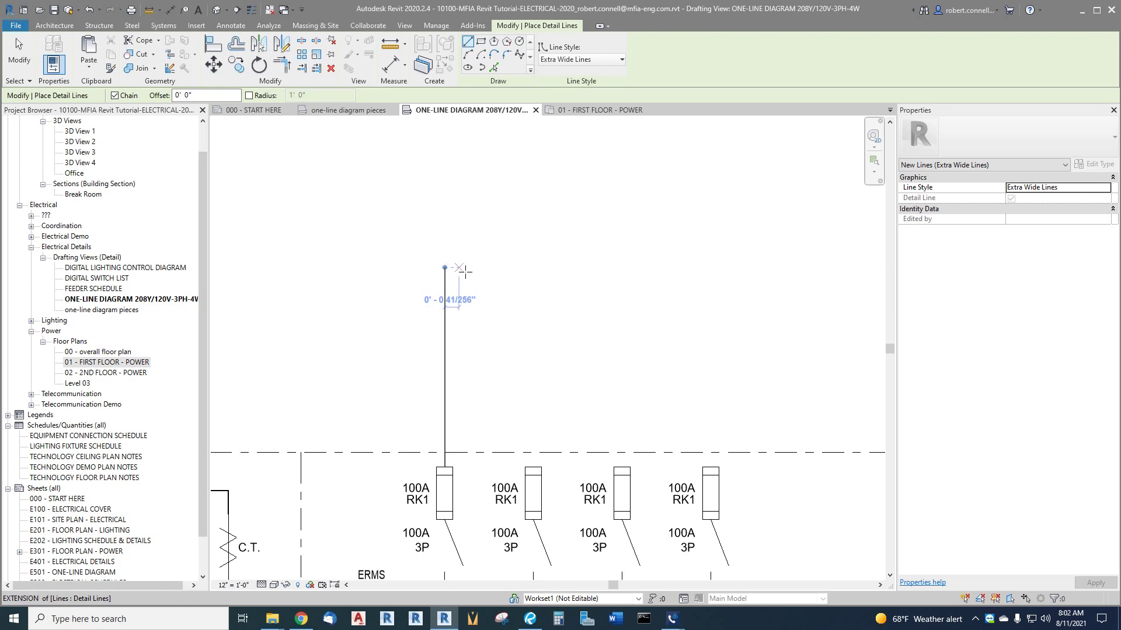
left_click(459, 267)
left_click(346, 270)
key("Escape")
key("Escape")
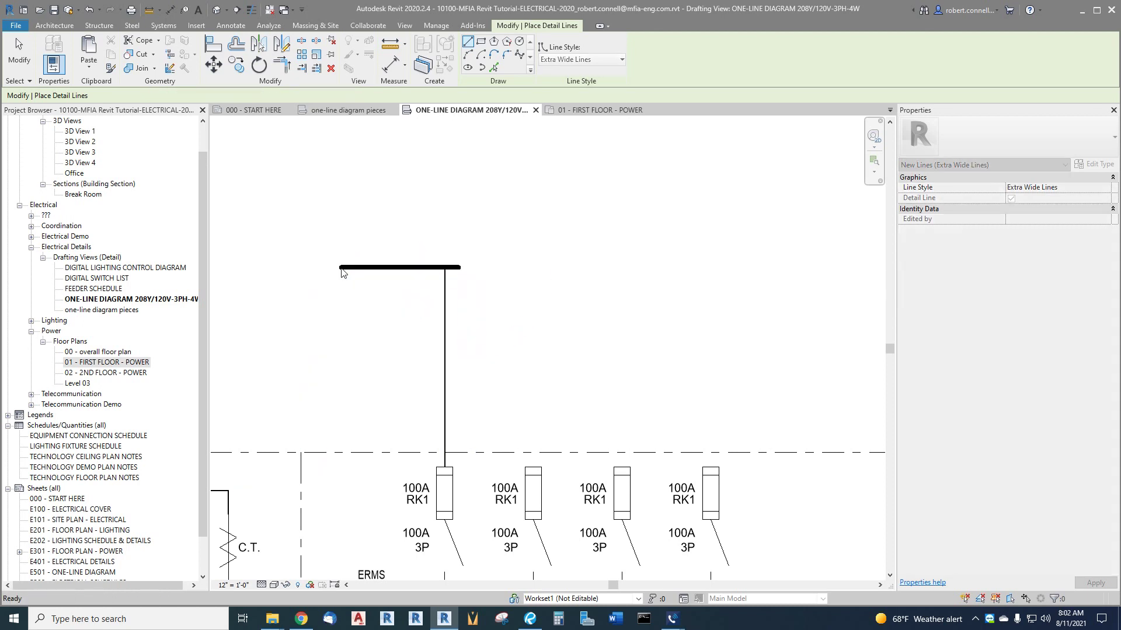
scroll(485, 240, "down", 1)
scroll(359, 229, "up", 1)
scroll(451, 292, "up", 1)
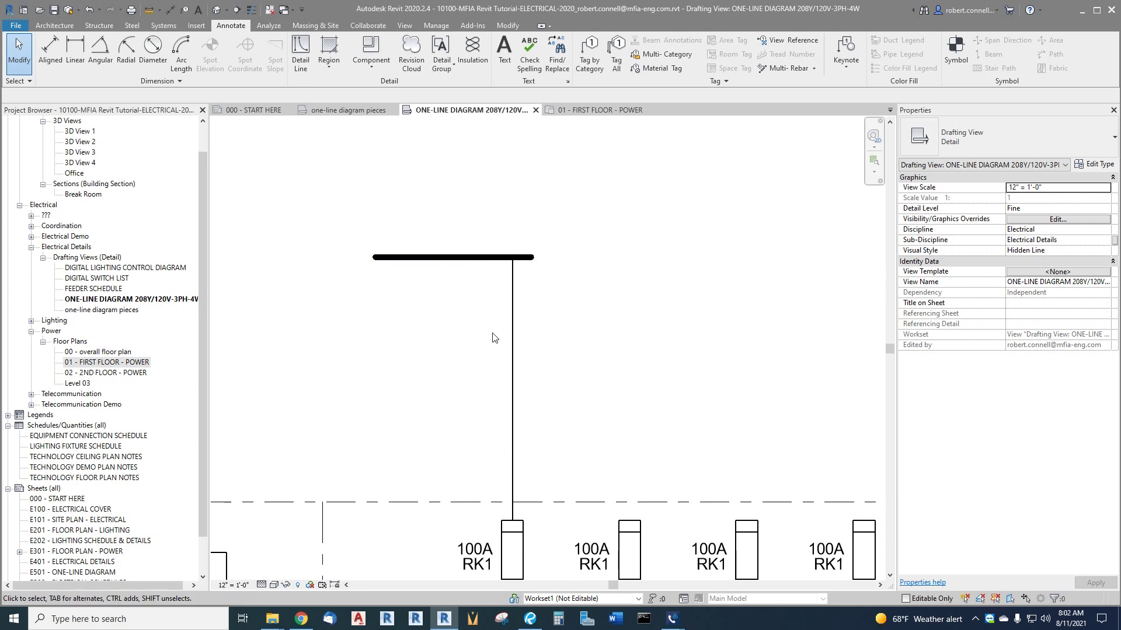
- Check the one-line diagram pieces view for a meter symbol, and place an "M" text note beneath the Extra Wide bar, left of the feeder
left_click(349, 110)
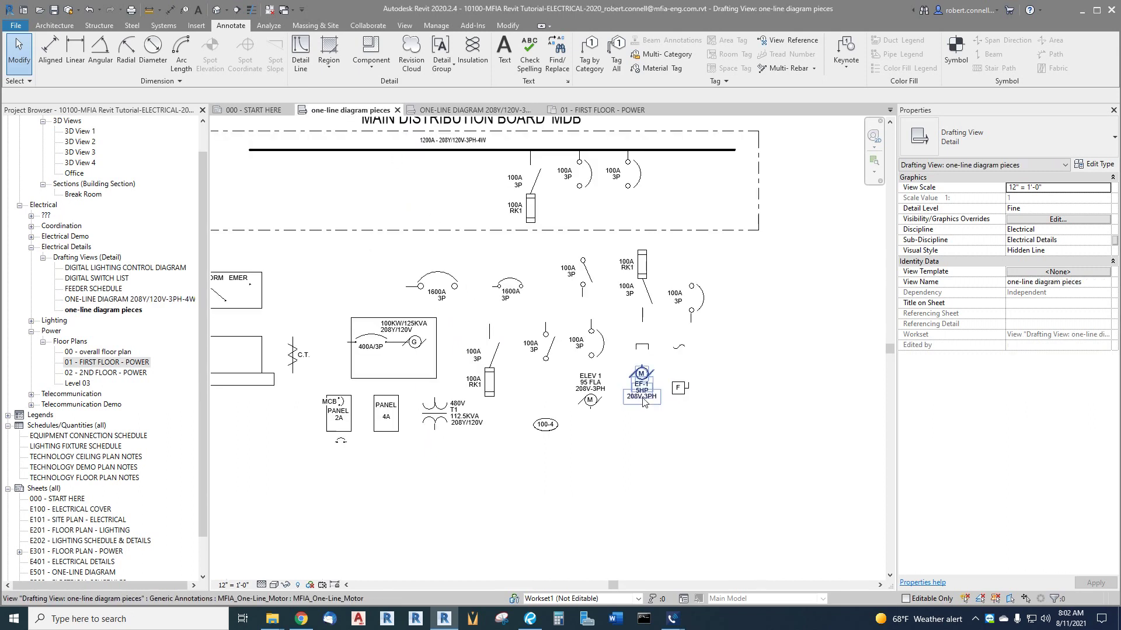
scroll(550, 401, "down", 2)
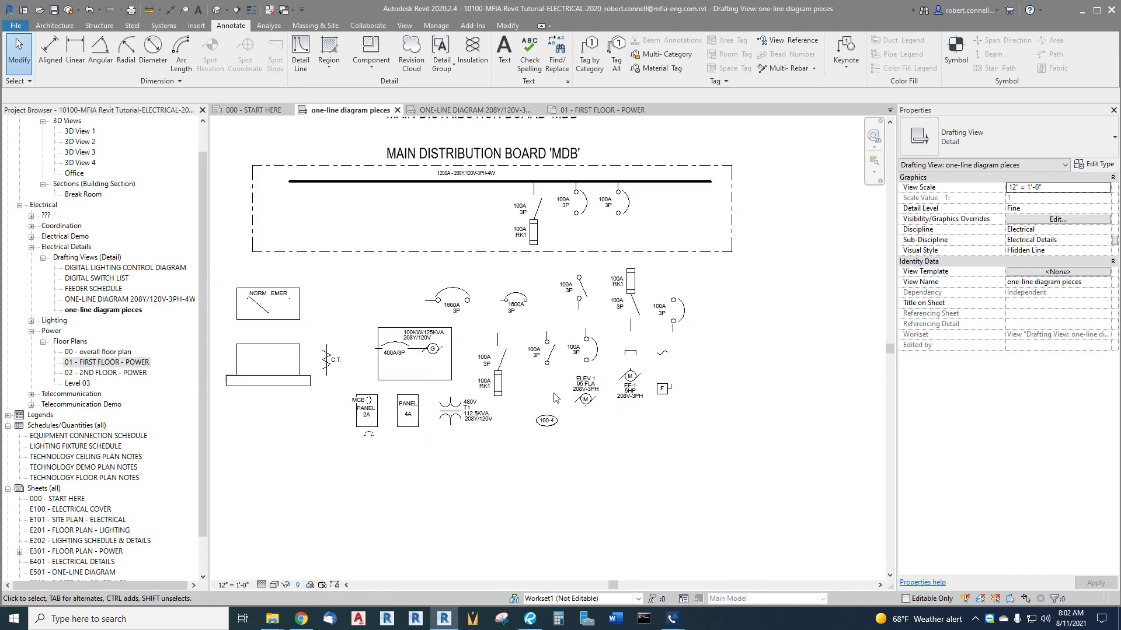
scroll(558, 340, "up", 2)
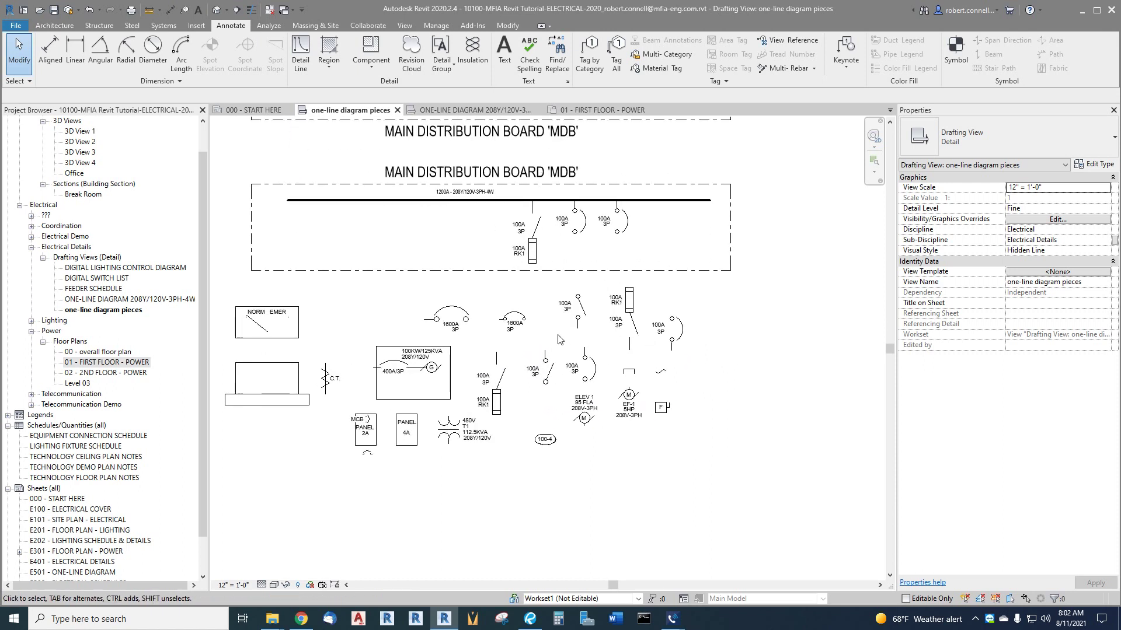
left_click(461, 110)
scroll(454, 316, "up", 2)
left_click(503, 53)
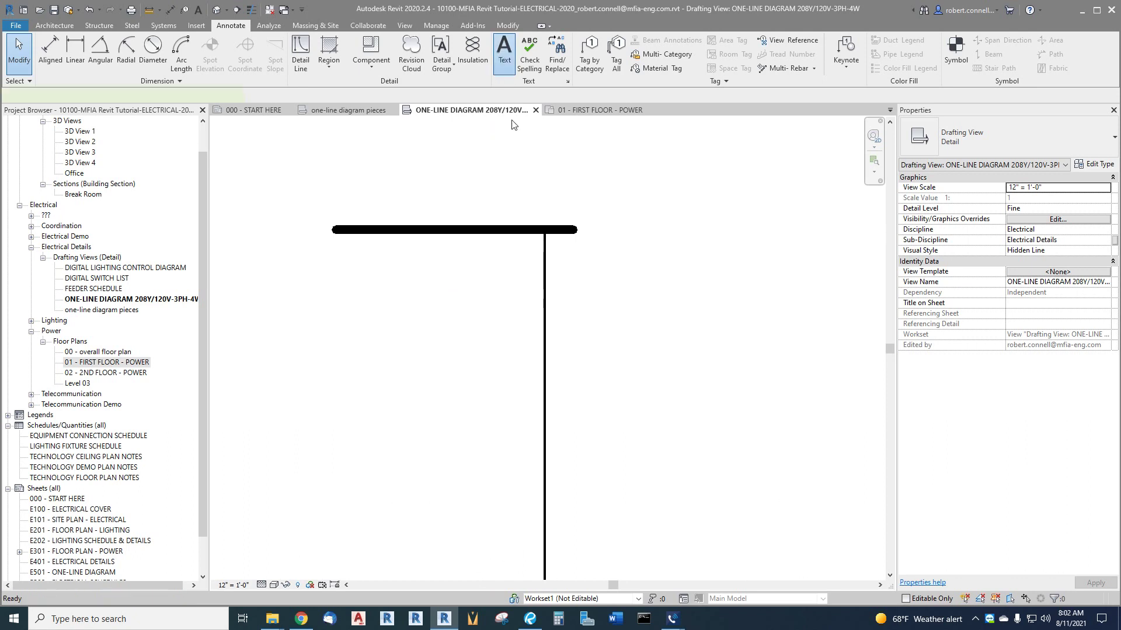
scroll(455, 318, "down", 2)
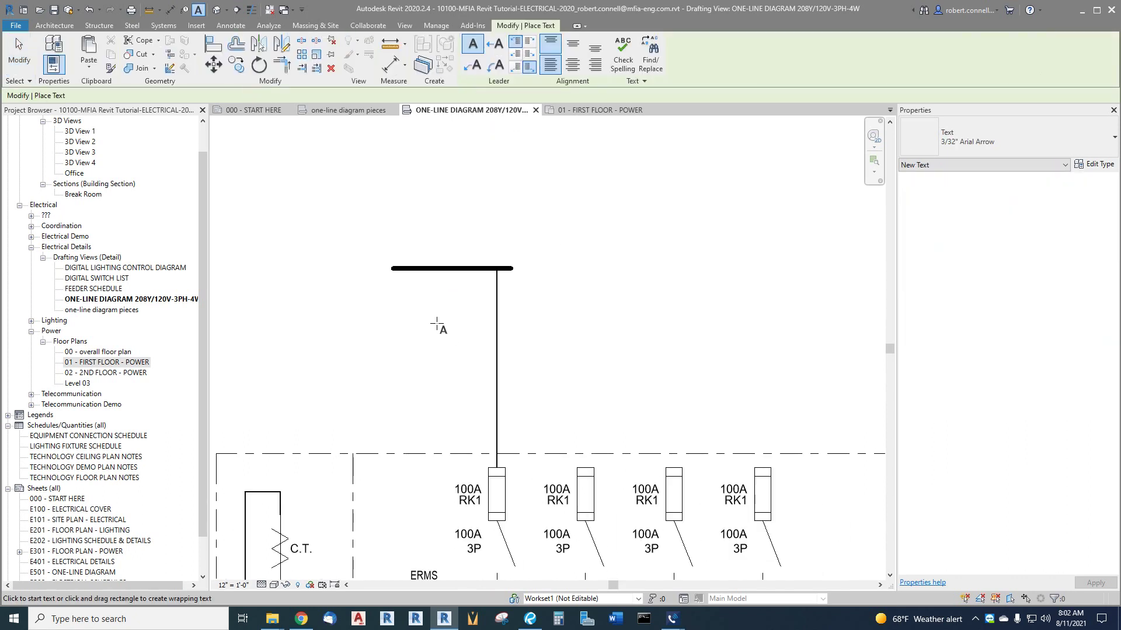
scroll(456, 316, "up", 1)
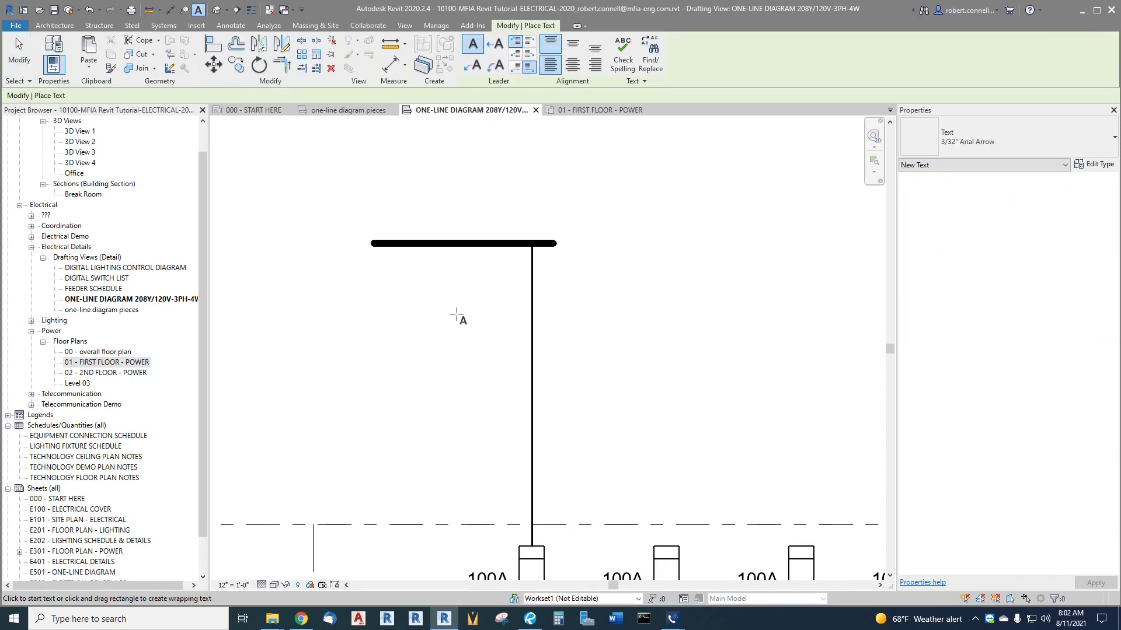
scroll(455, 314, "up", 2)
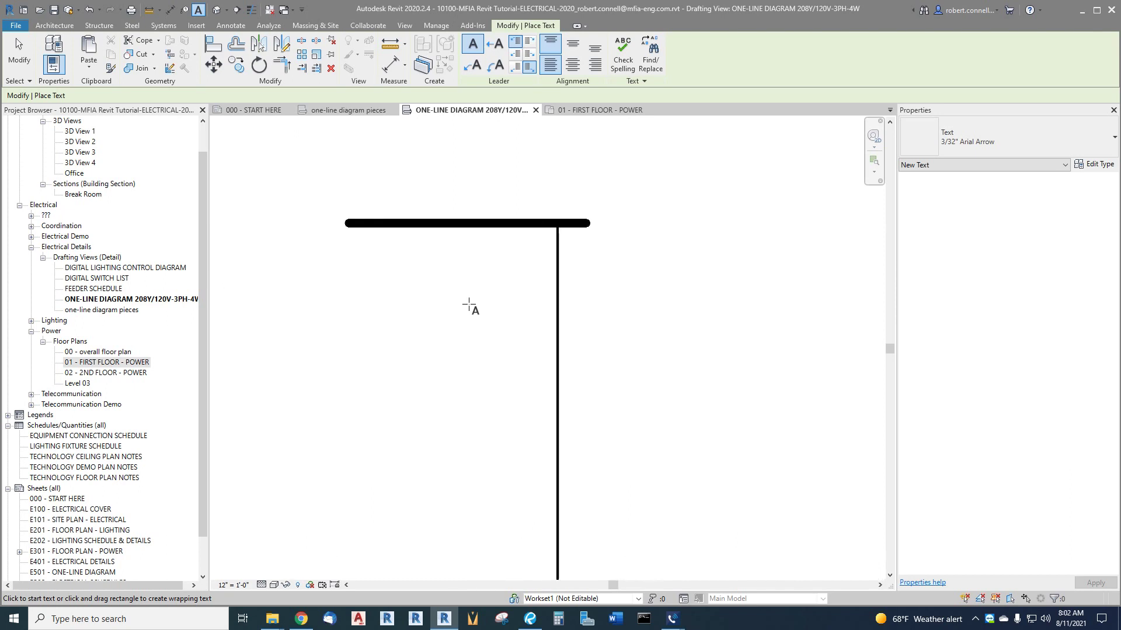
left_click(465, 307)
type("M")
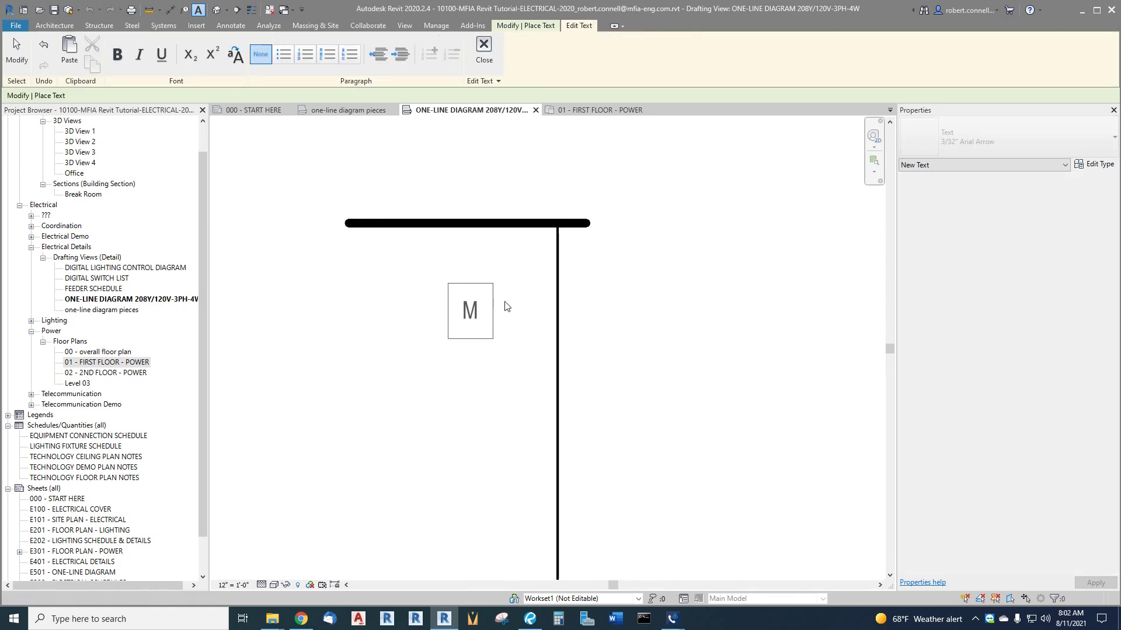
left_click(408, 323)
key("Escape")
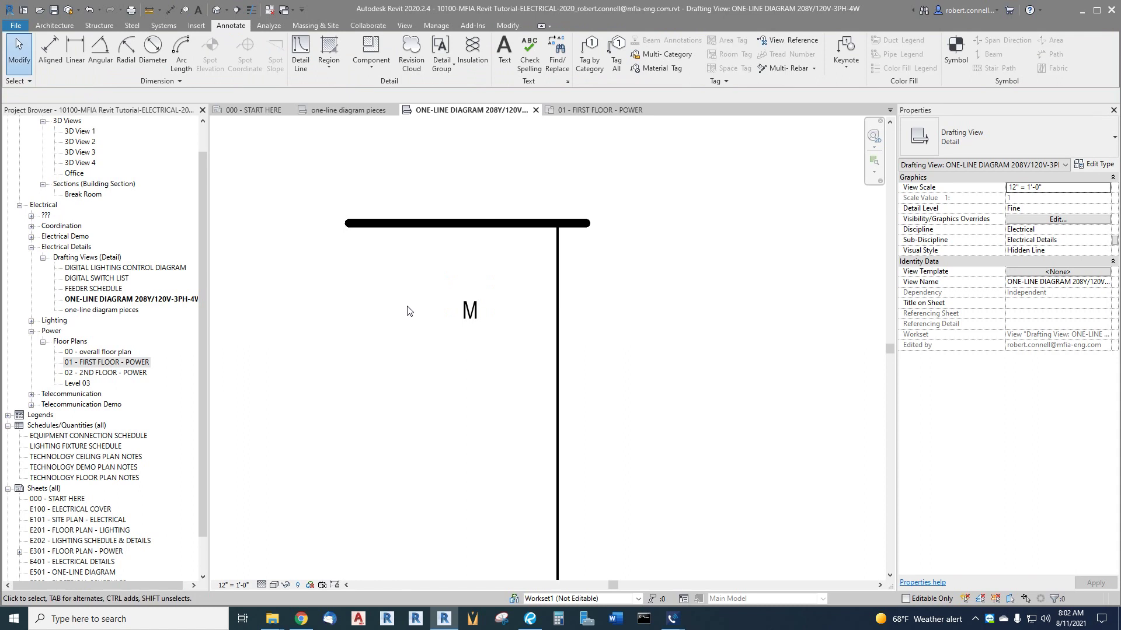
- Draw a Medium Lines circle with a radius of about 3/32" centred on the M text
left_click(300, 51)
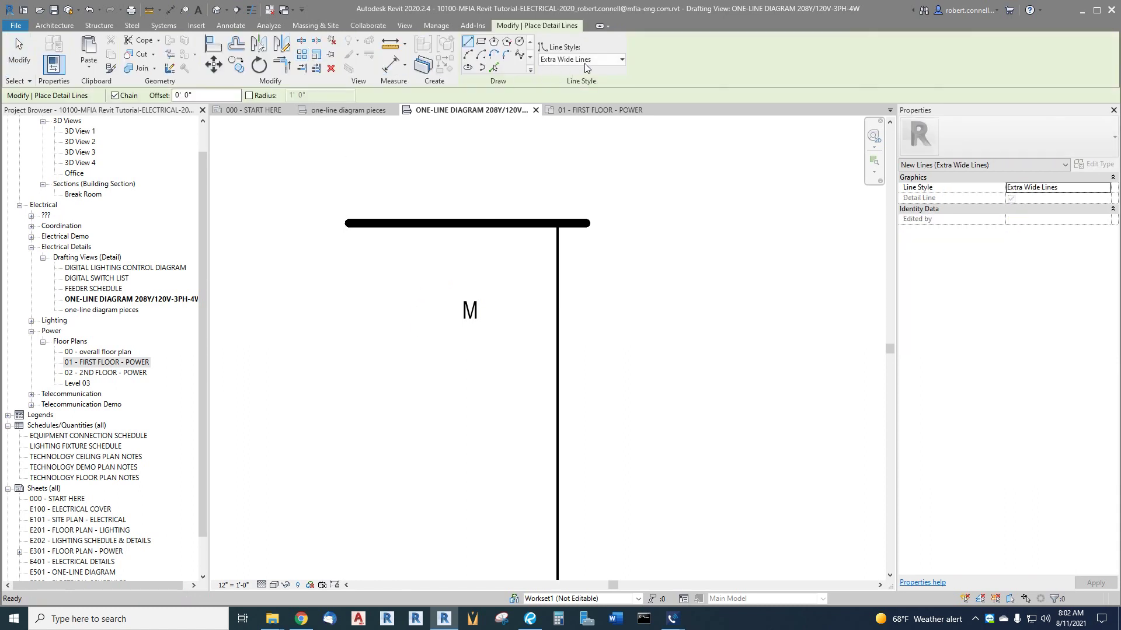
left_click(622, 60)
left_click(587, 170)
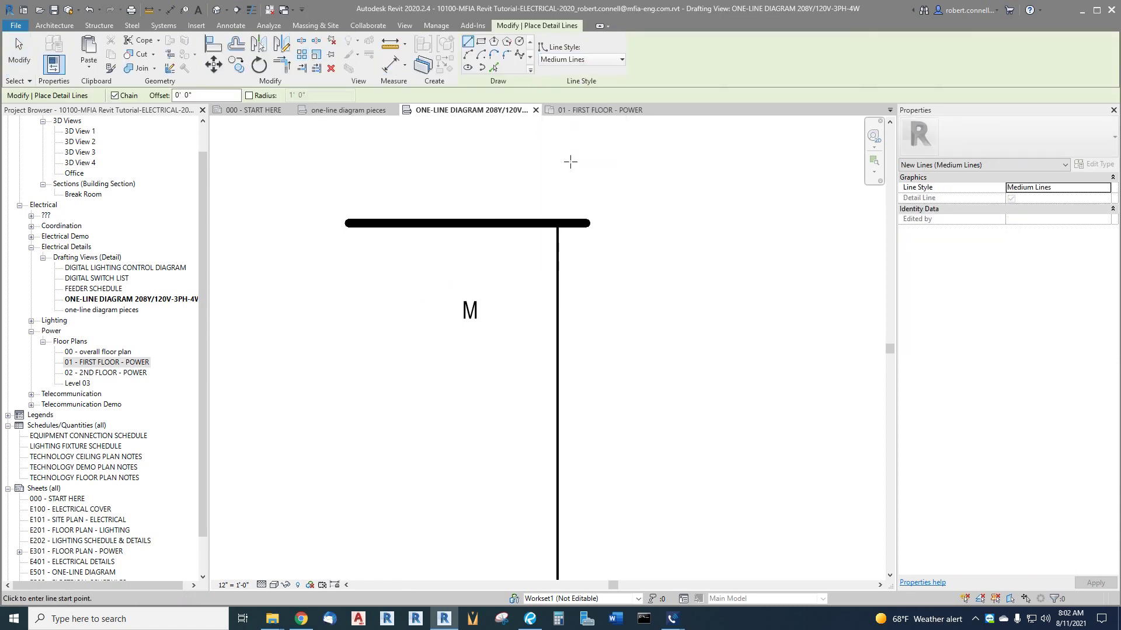
left_click(519, 41)
scroll(495, 295, "up", 5)
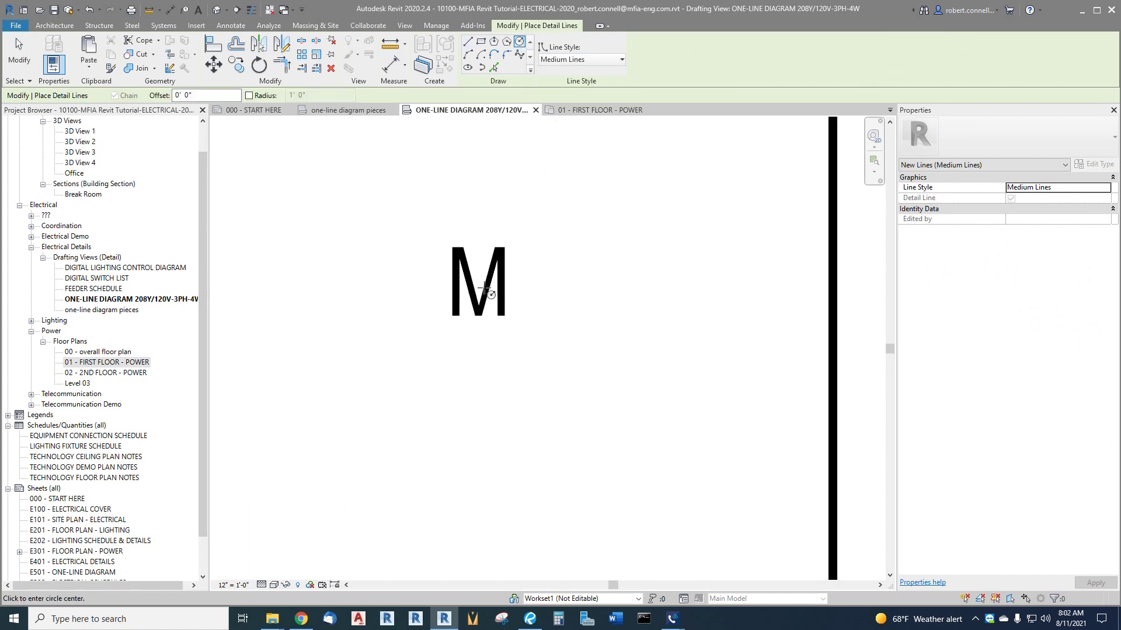
left_click(478, 282)
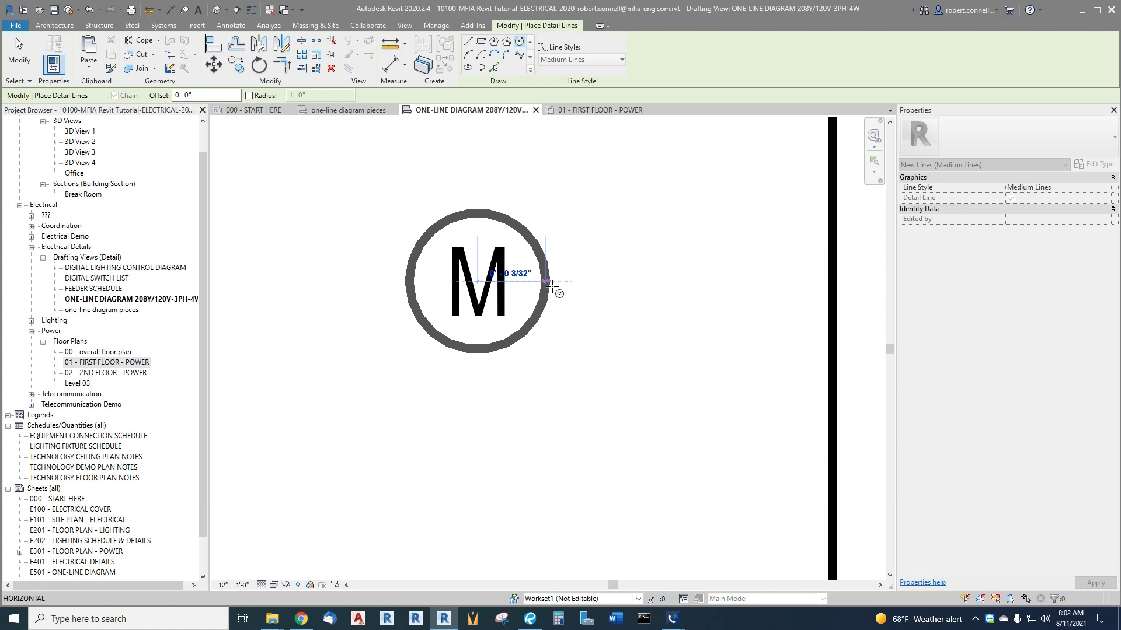
left_click(550, 283)
key("Escape")
key("Escape")
scroll(450, 401, "down", 4)
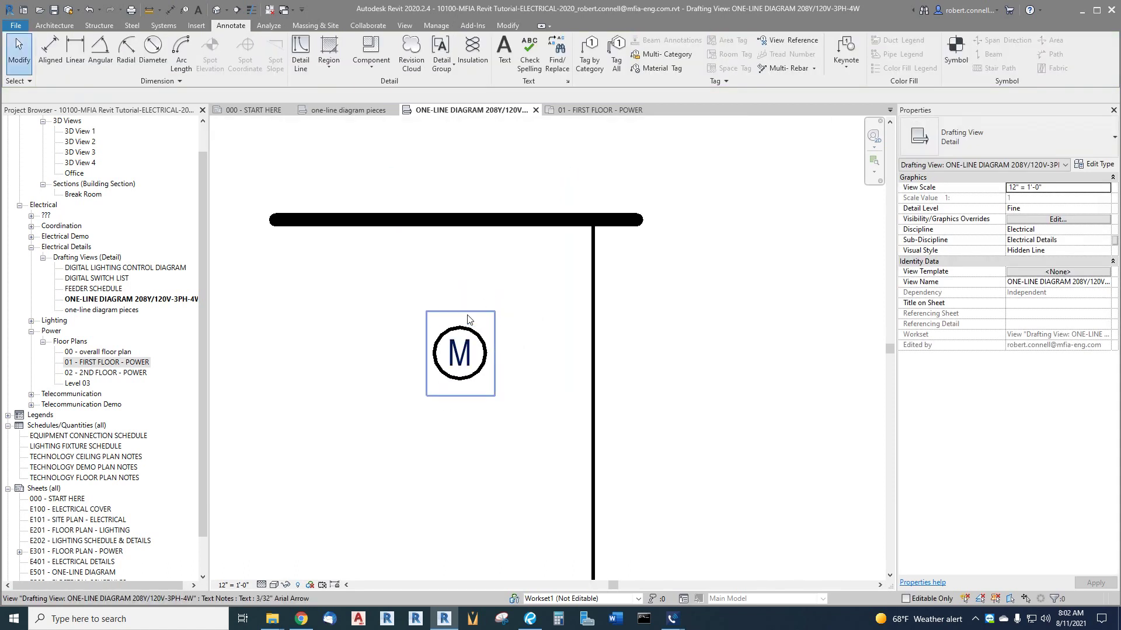
- Draw a vertical Medium Lines connection from the top of the M circle up to the Extra Wide bar
left_click(589, 268)
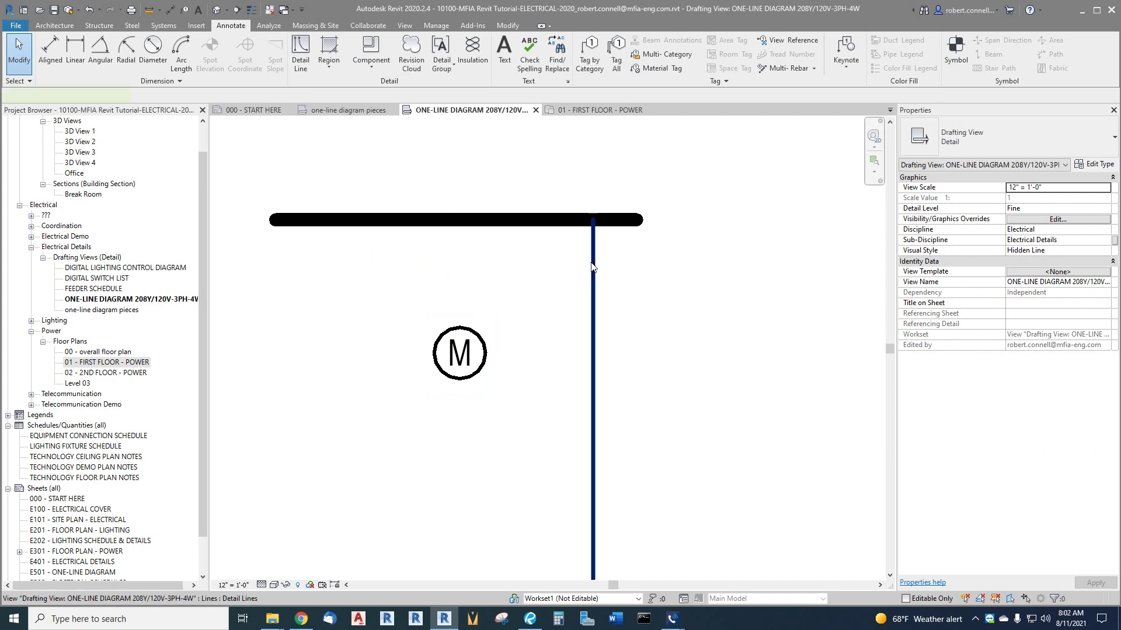
right_click(590, 268)
left_click(689, 364)
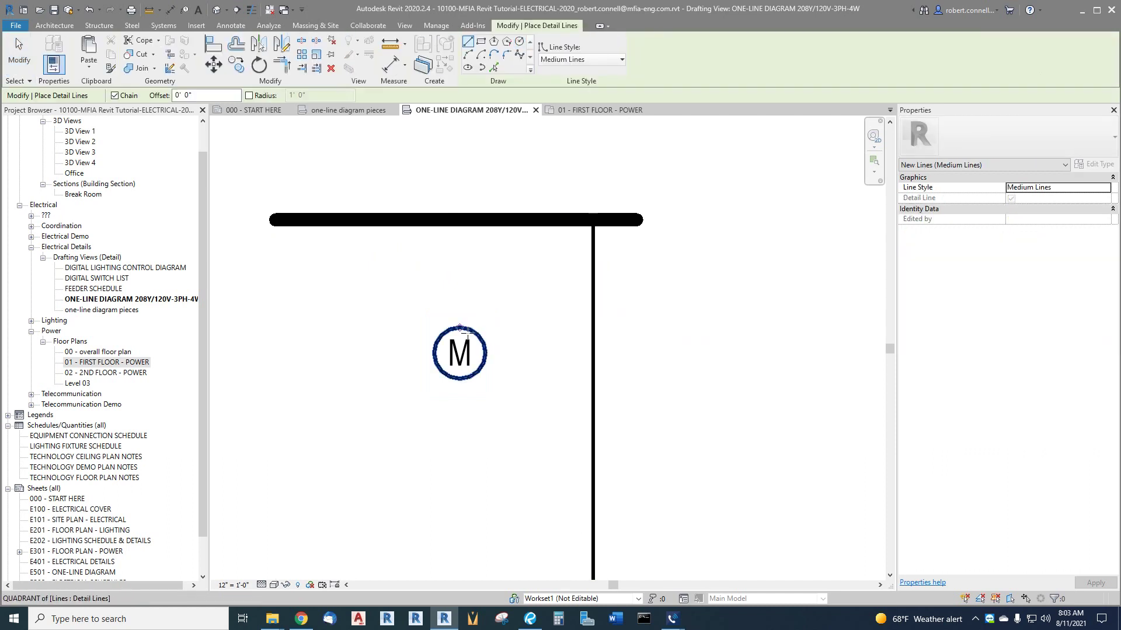
left_click(467, 331)
left_click(459, 220)
key("Escape")
scroll(499, 213, "down", 3)
scroll(502, 339, "down", 2)
key("Escape")
scroll(502, 339, "up", 2)
- Move the M text and its circle slightly closer to the Extra Wide bar, keeping the vertical connection attached
left_click_drag(514, 353, 416, 259)
left_click_drag(478, 289, 477, 257)
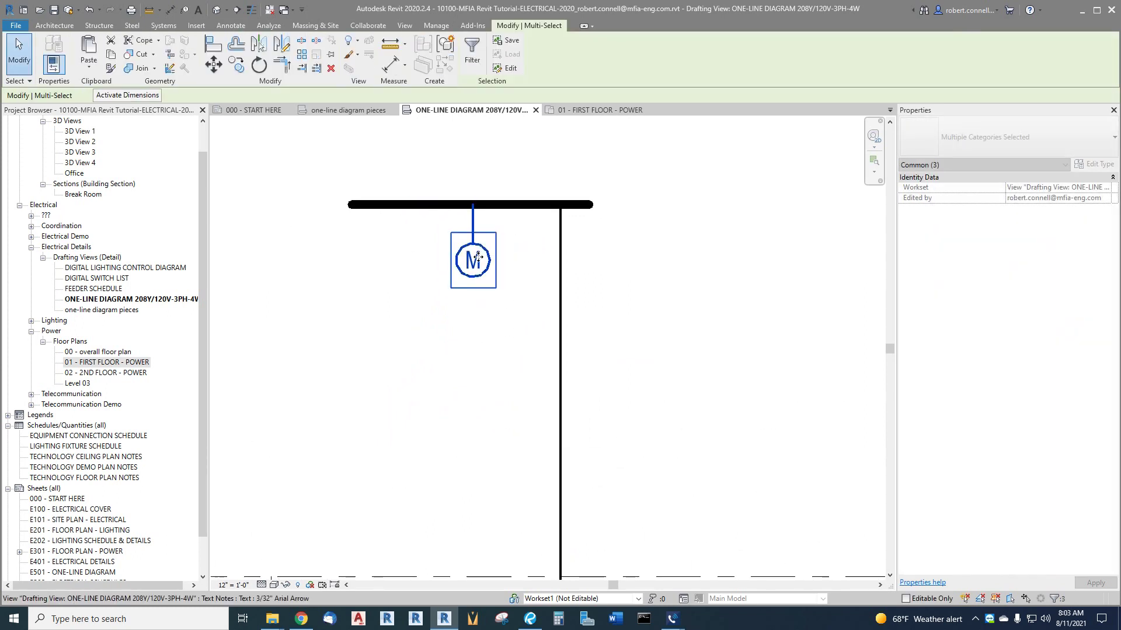
left_click(470, 325)
left_click_drag(513, 318, 452, 266)
mouse_move(472, 358)
left_mouse_down()
mouse_move(490, 341)
mouse_move(475, 395)
mouse_move(482, 348)
mouse_move(448, 230)
left_mouse_up()
left_click(486, 332)
mouse_move(484, 262)
left_mouse_down()
mouse_move(479, 332)
mouse_move(483, 271)
left_mouse_up()
key("Escape")
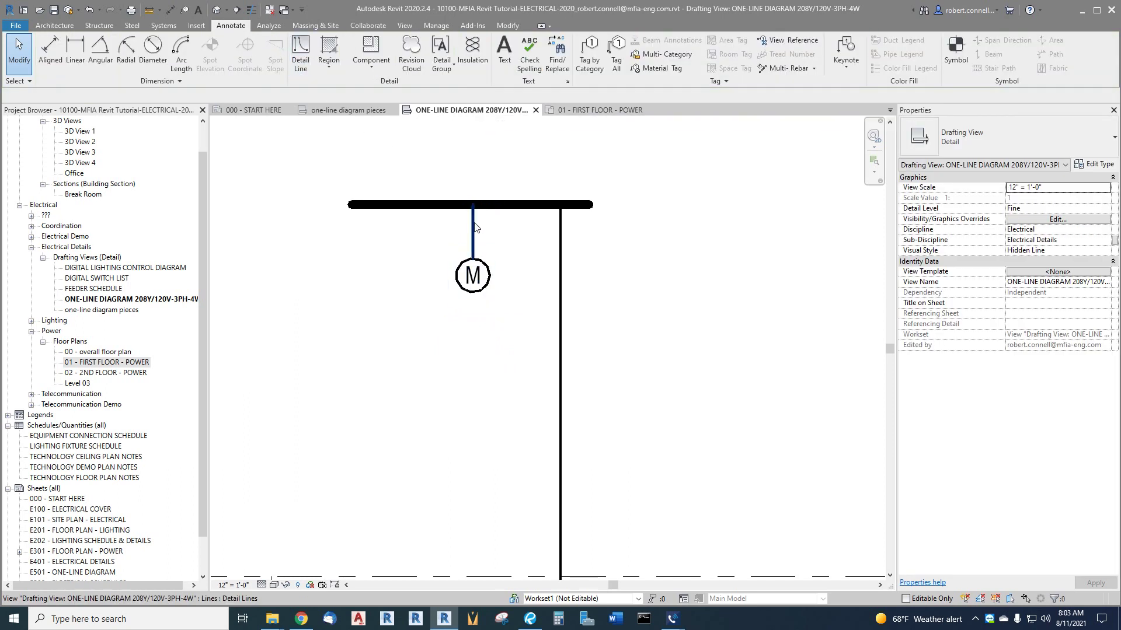
- Draw a short vertical Medium Lines stub about 3/16" long downward from the bottom of the M circle
right_click(475, 239)
left_click(516, 323)
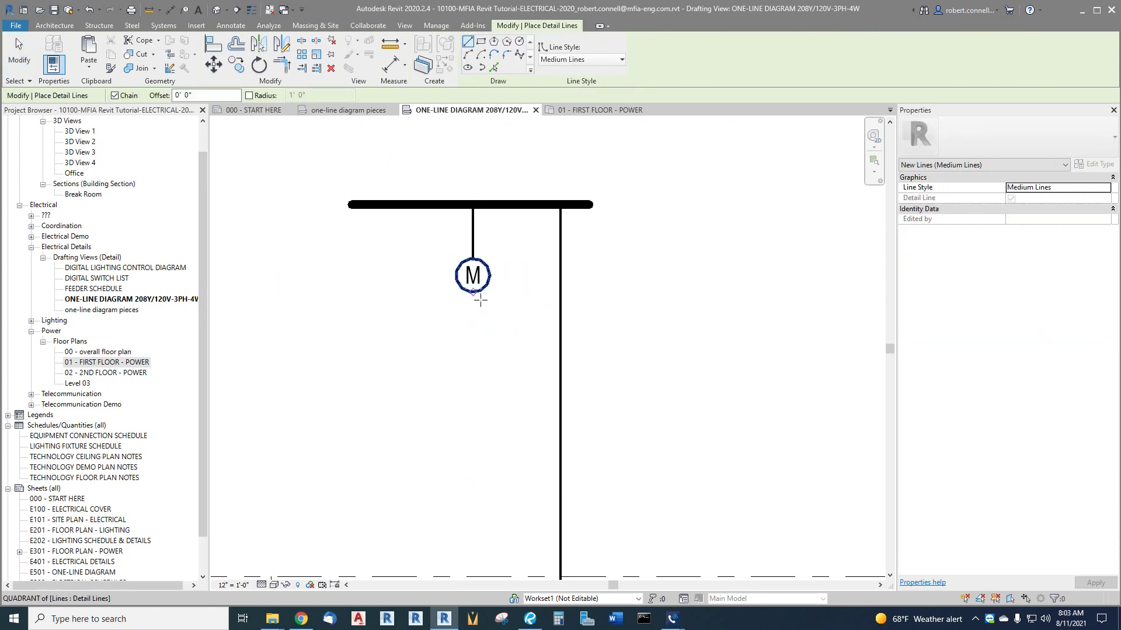
scroll(485, 296, "up", 2)
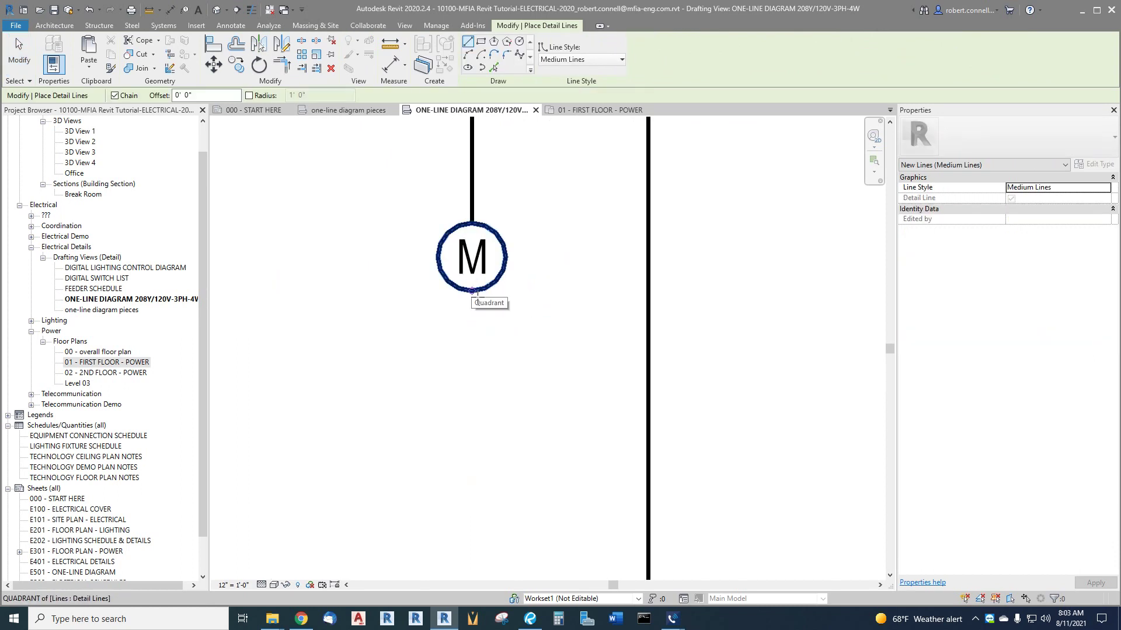
left_click(472, 290)
left_click(473, 345)
key("Escape")
key("Escape")
scroll(478, 319, "down", 3)
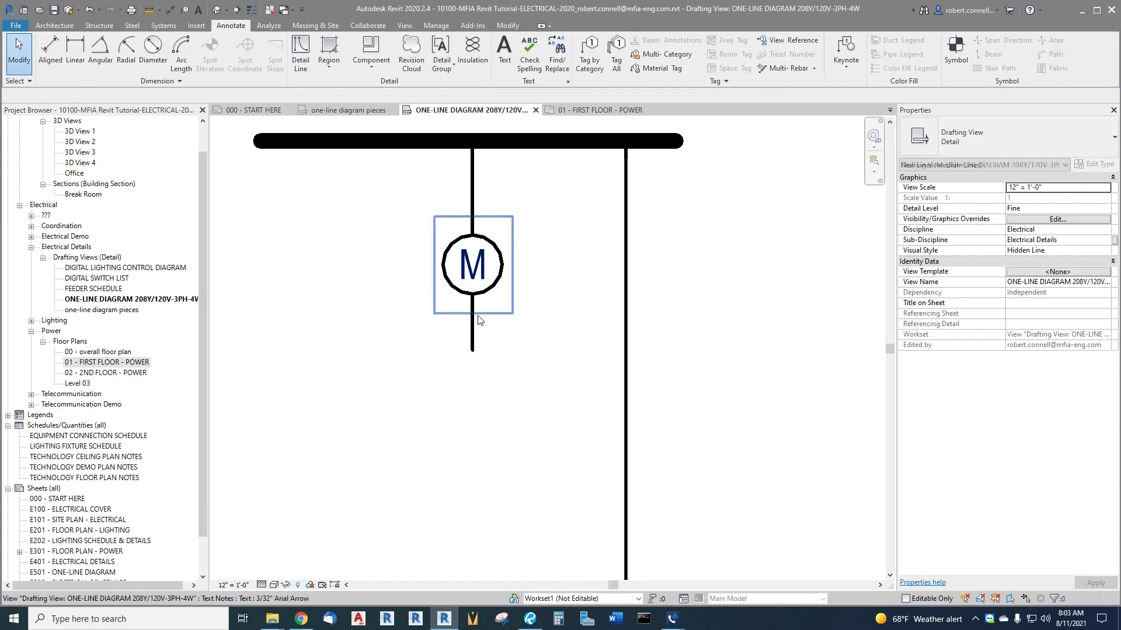
scroll(478, 319, "down", 2)
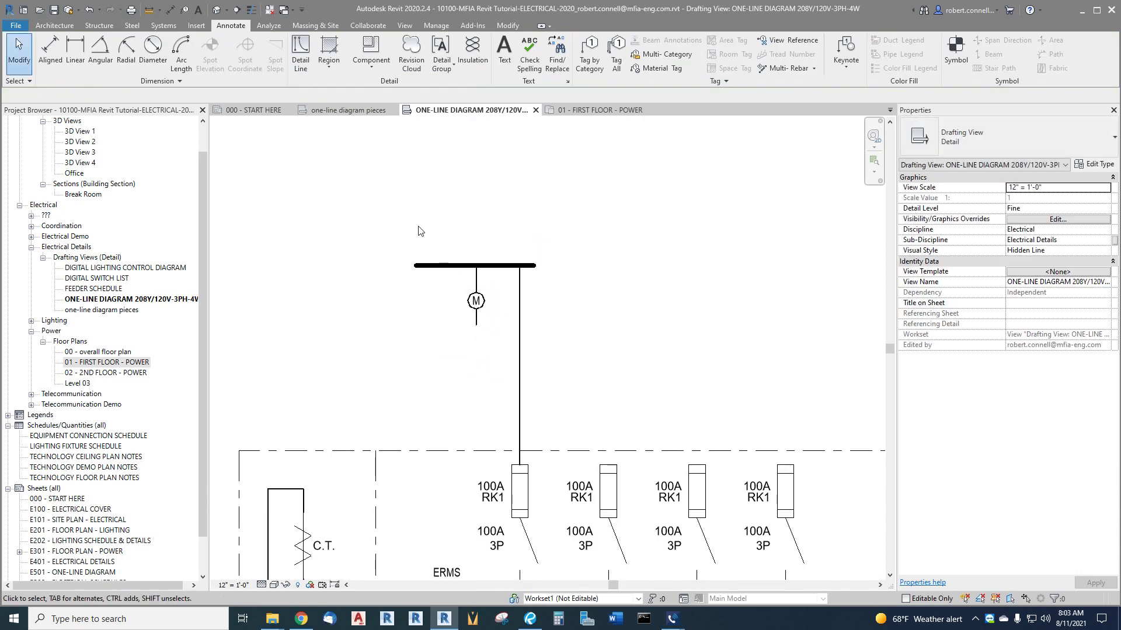
- Place a 100A 3P vertical circuit breaker symbol from the diagram pieces view directly below the M circle, its lead touching the circle
left_click(362, 111)
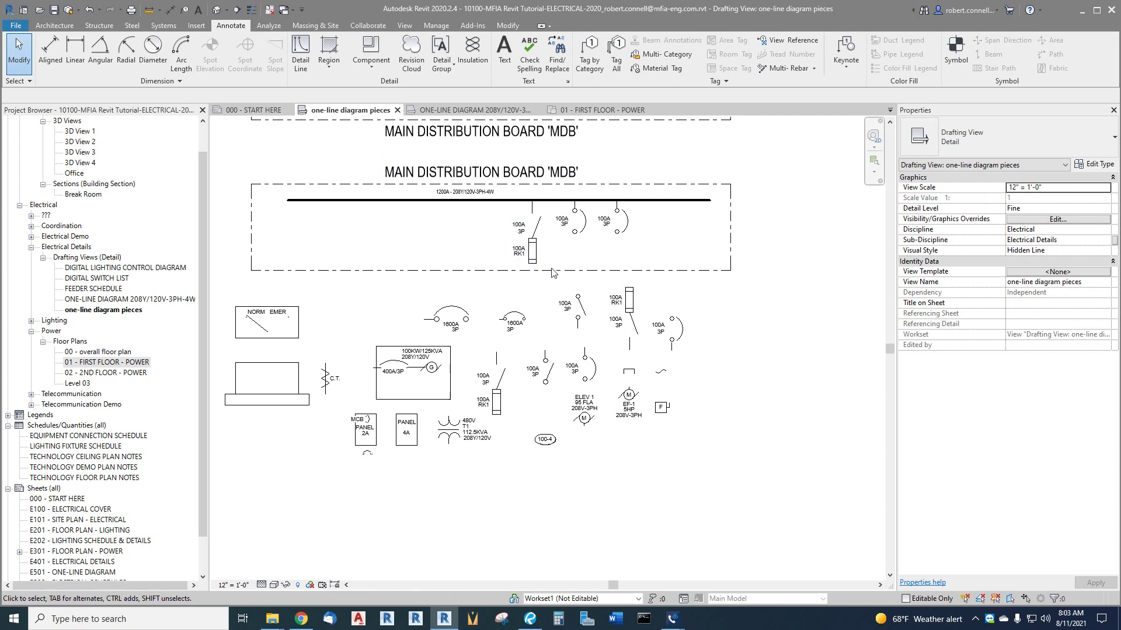
scroll(551, 284, "down", 2)
scroll(569, 246, "up", 2)
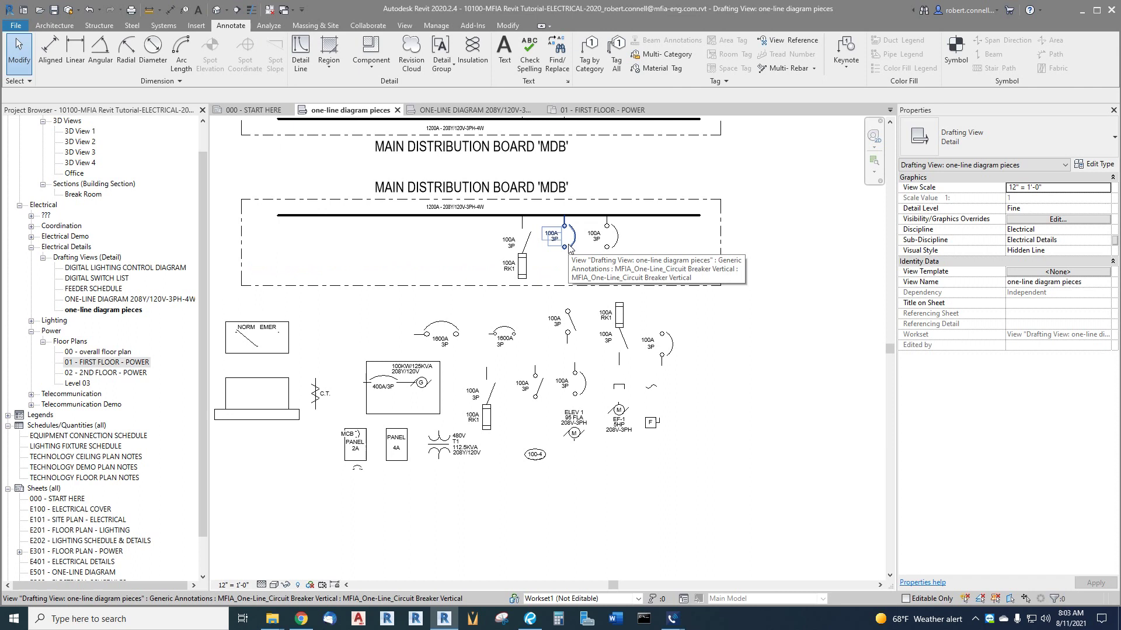
left_click(569, 246)
right_click(569, 245)
left_click(610, 384)
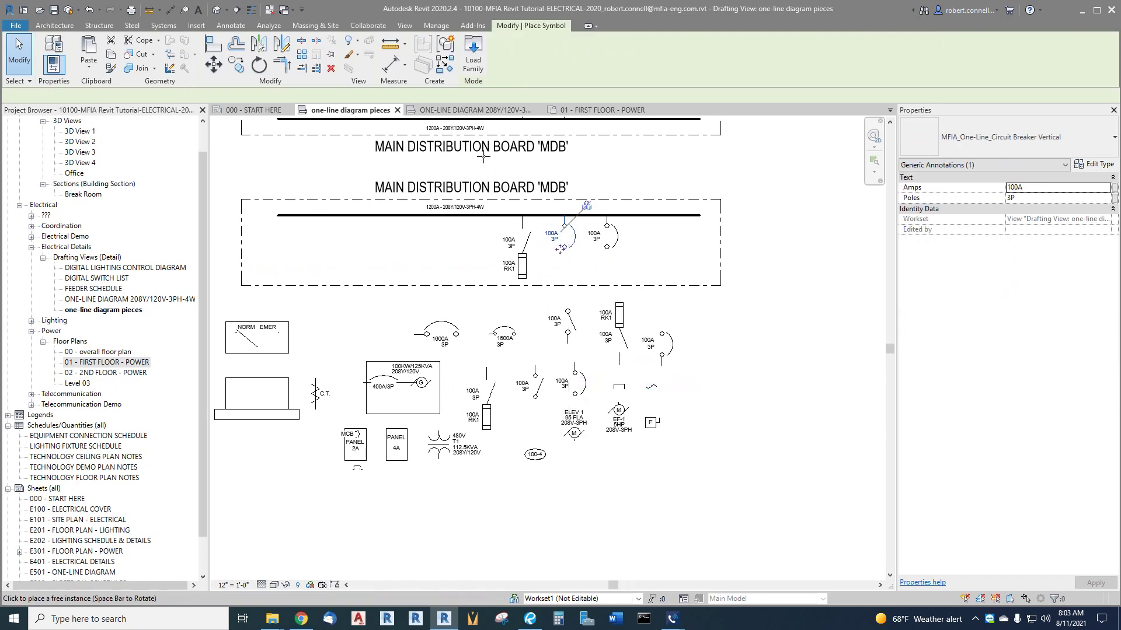
left_click(467, 111)
scroll(475, 310, "up", 4)
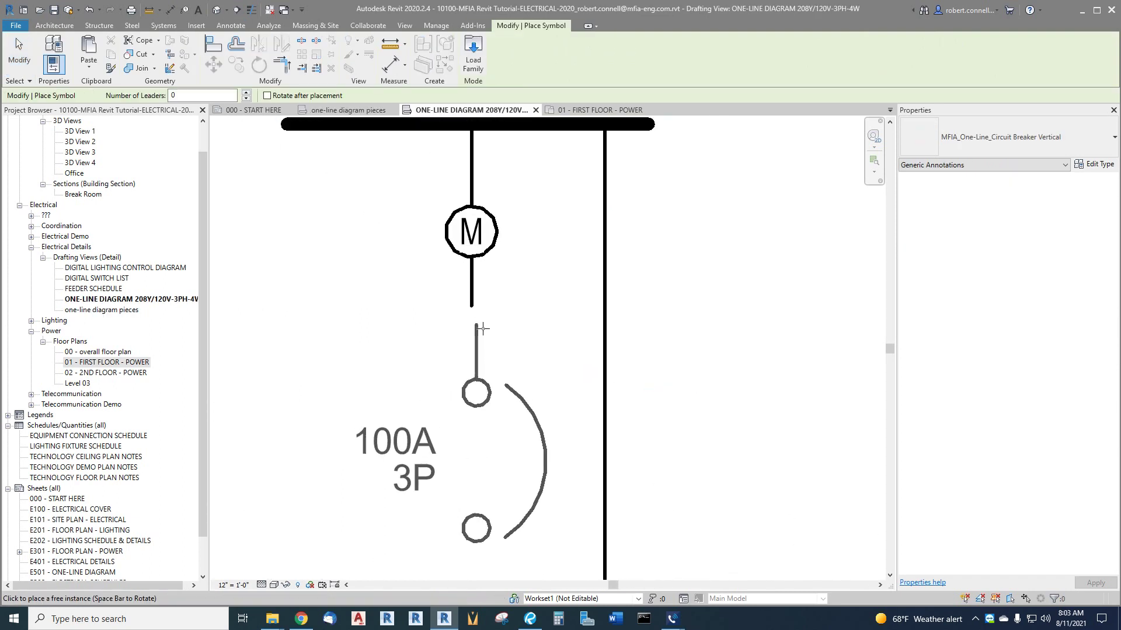
left_click(476, 263)
key("Escape")
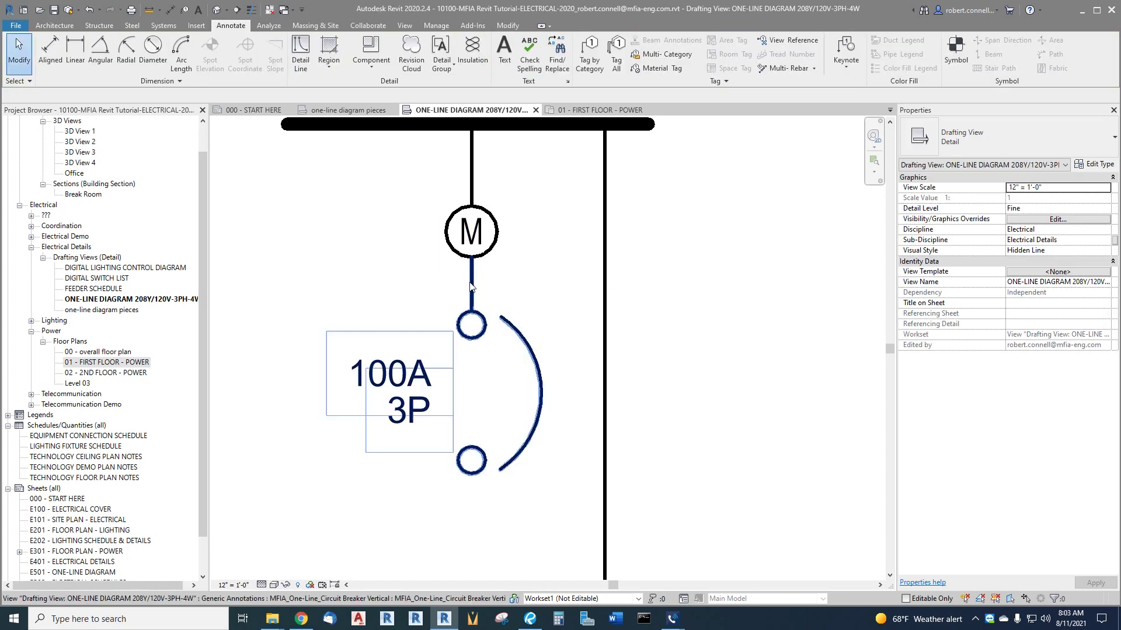
- Pull the Medium Lines stub out from under the circuit breaker's lead, unjoin it from the M circle and delete it
scroll(473, 286, "up", 1)
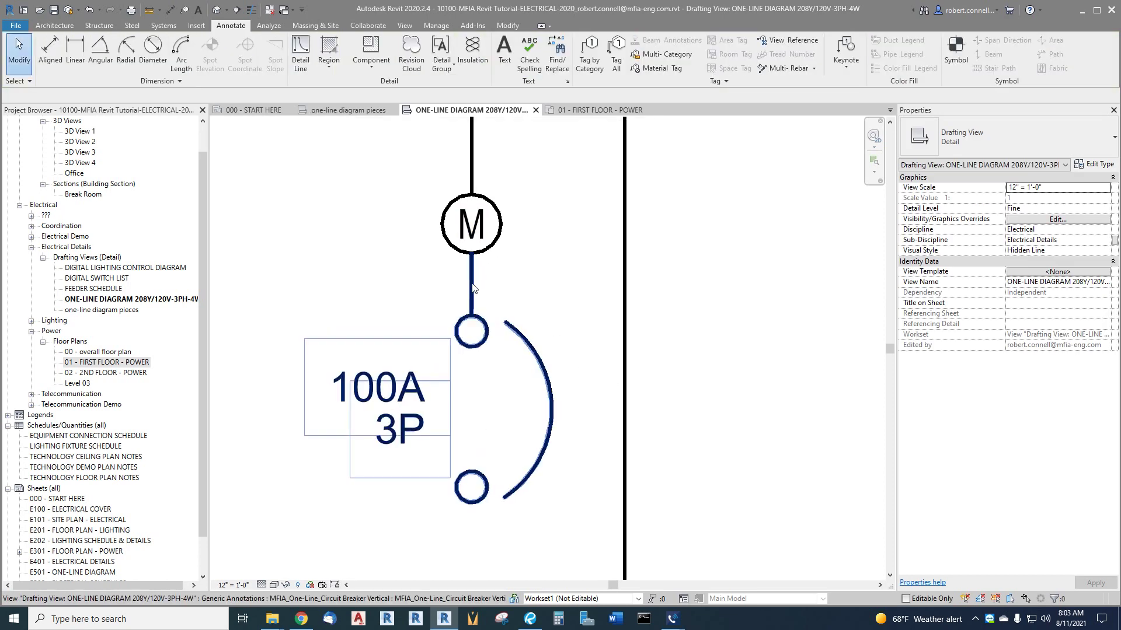
scroll(473, 286, "up", 1)
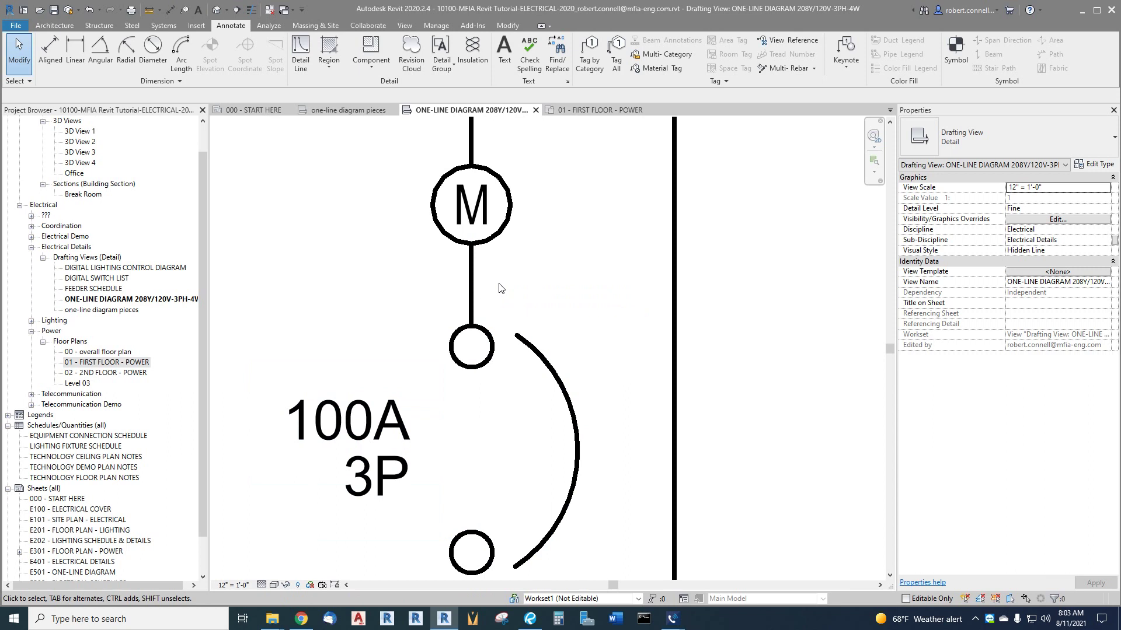
key("Tab")
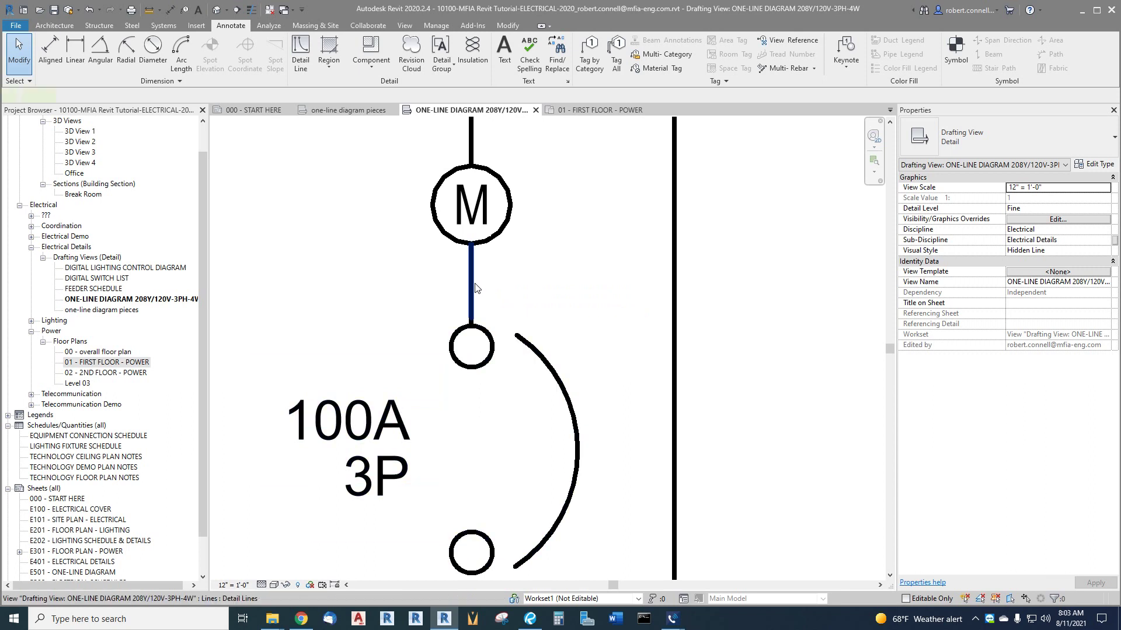
left_click(474, 287)
left_click_drag(474, 287, 545, 286)
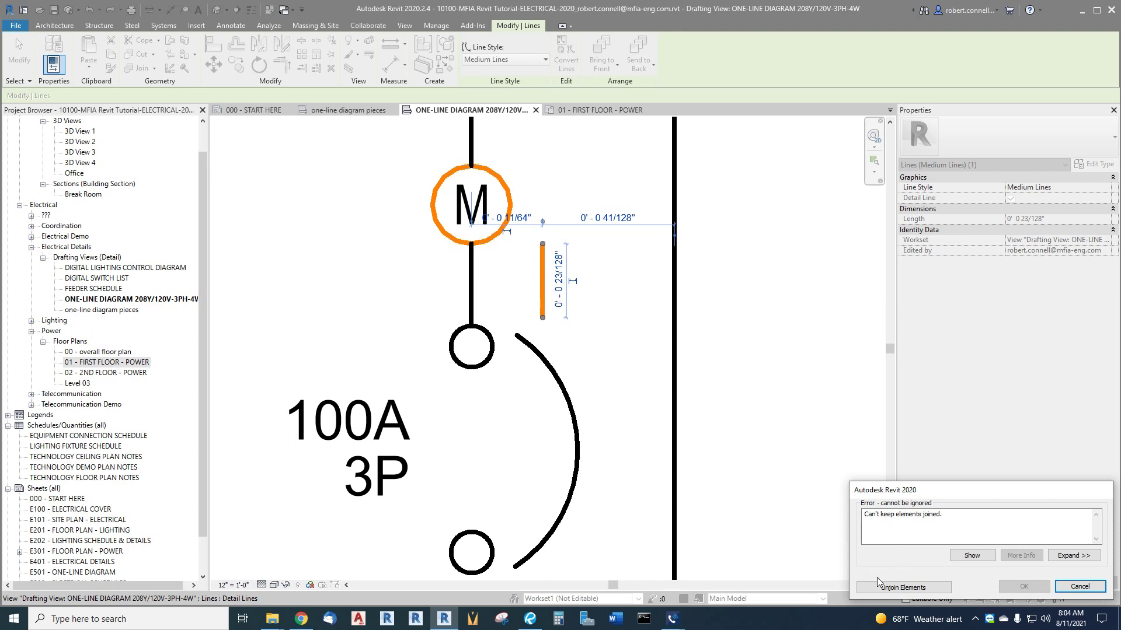
left_click(904, 587)
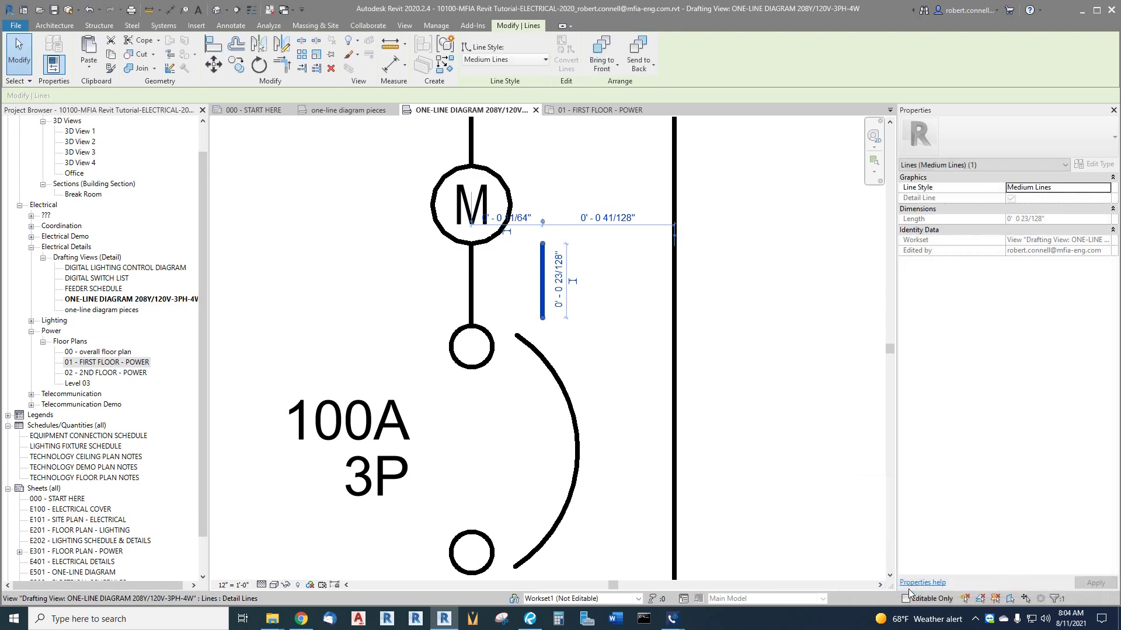
left_click(602, 320)
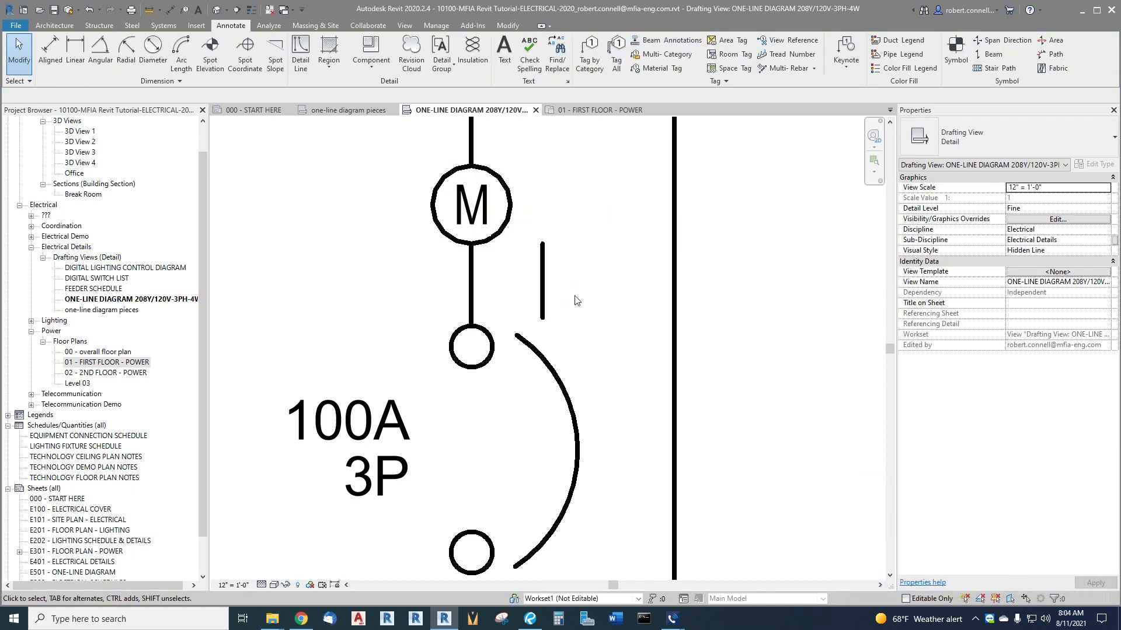
left_click(542, 280)
key("Escape")
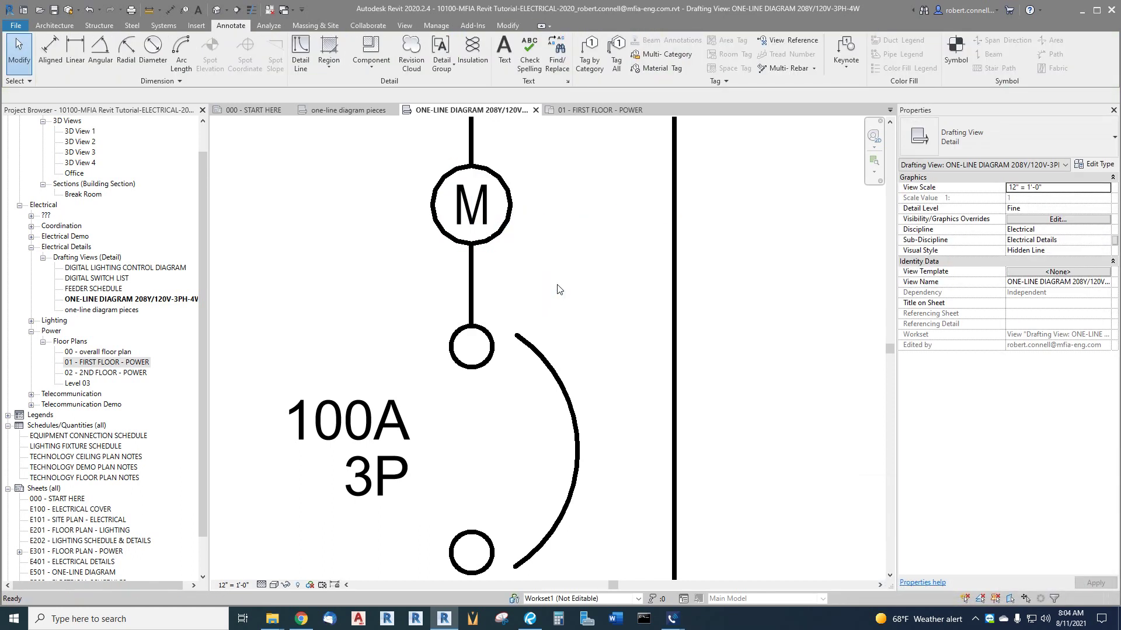
scroll(484, 216, "down", 4)
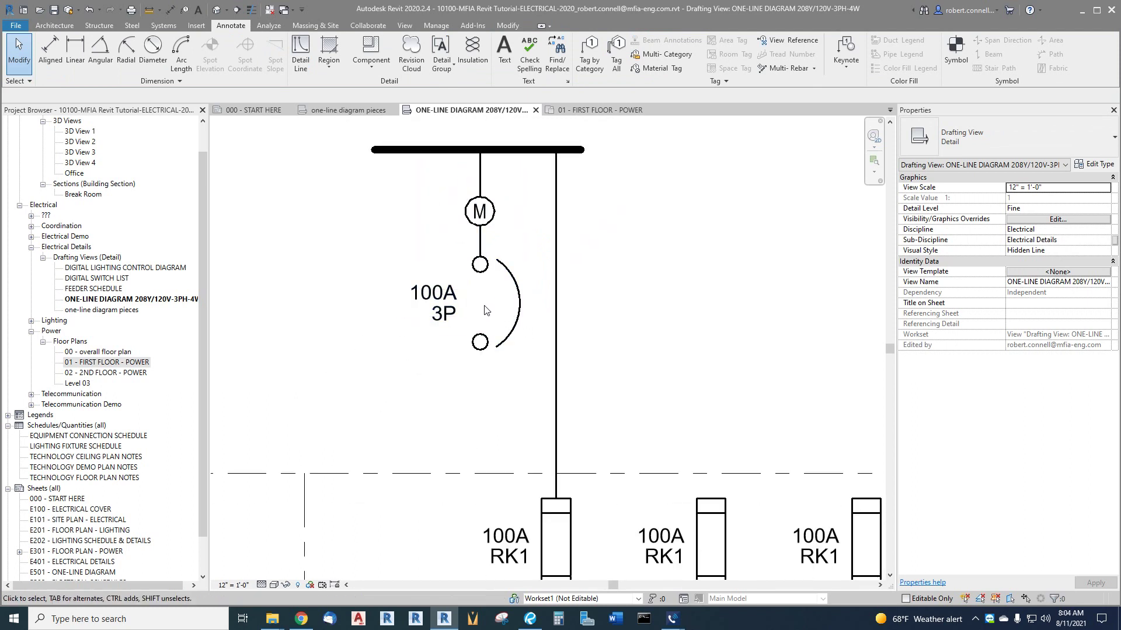
- Move the Extra Wide bar, M circle, 100A 3P circuit breaker and feeder line together straight up, farther from the MDB
scroll(485, 324, "down", 3)
scroll(484, 325, "up", 2)
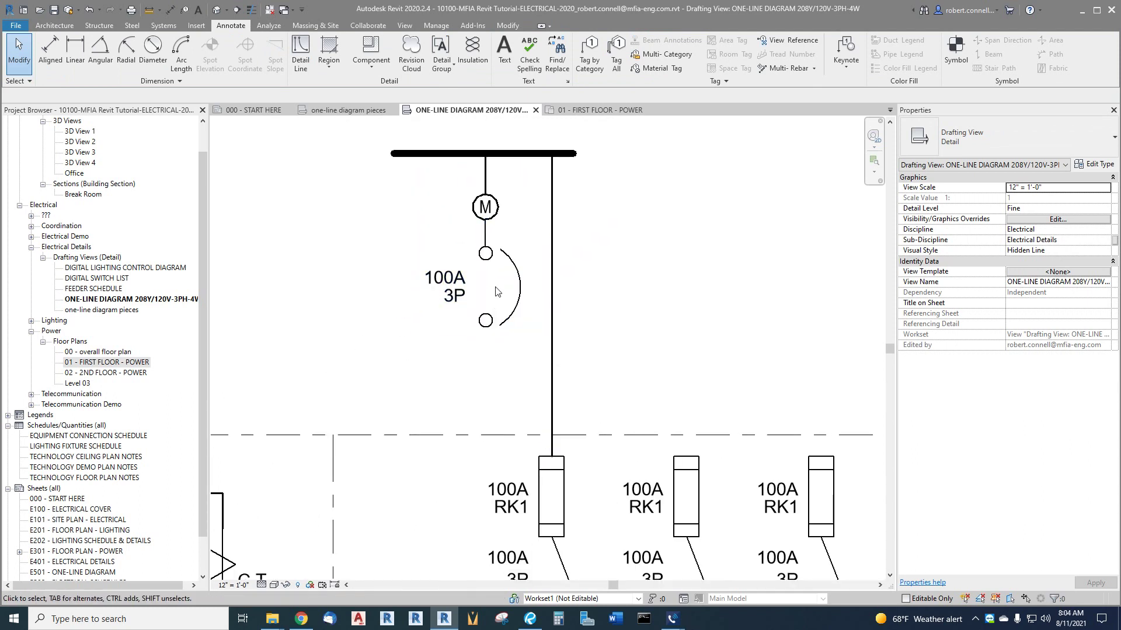
scroll(496, 287, "down", 2)
left_click_drag(549, 330, 388, 193)
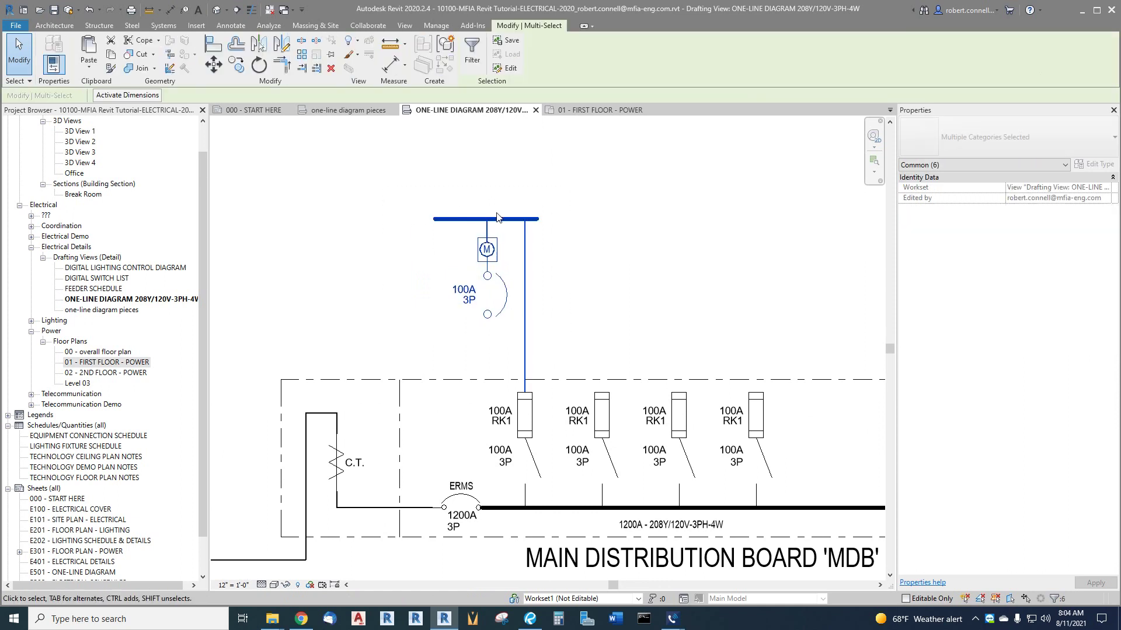
left_click_drag(501, 218, 502, 178)
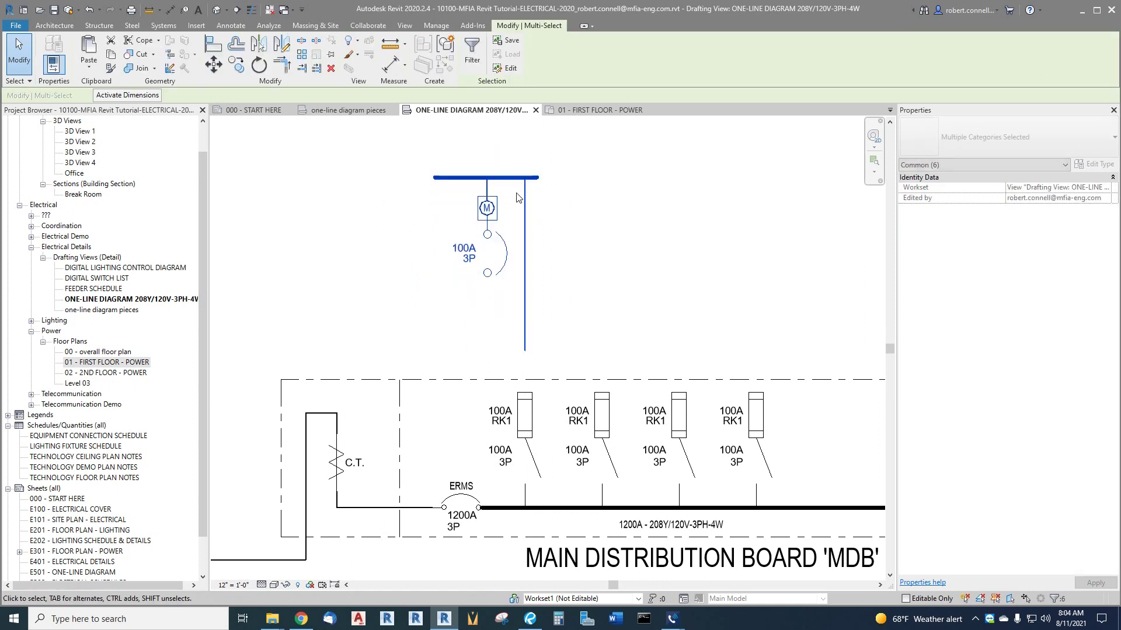
key("Escape")
- Stretch the lower end of the feeder line down to the top of the first fused switch in the MDB
scroll(525, 345, "up", 2)
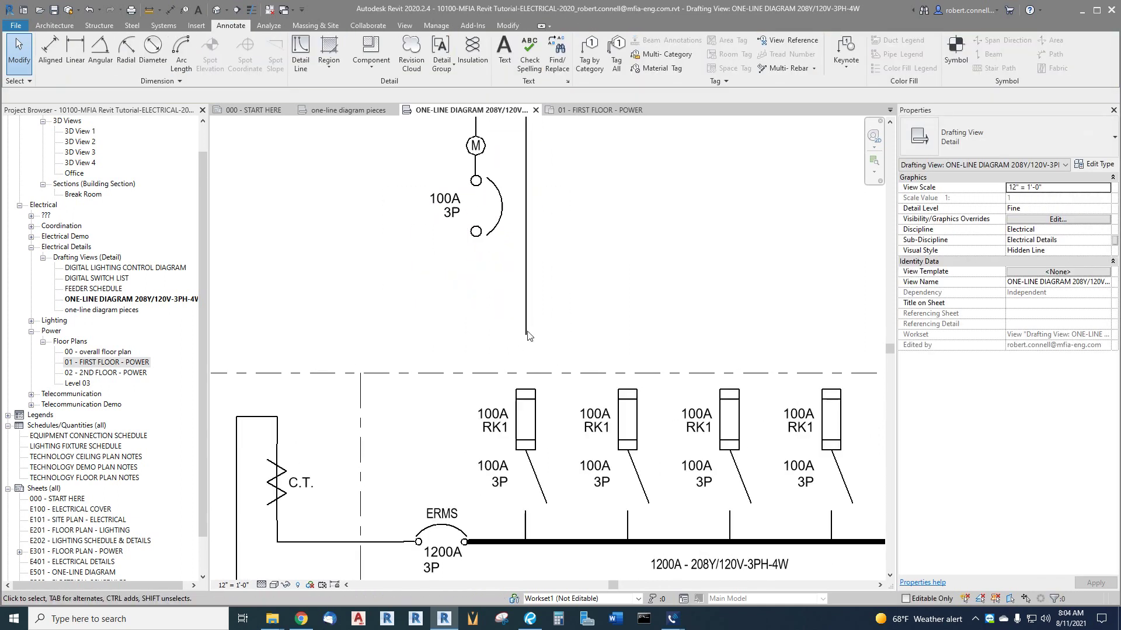
left_click(525, 338)
left_click_drag(530, 343, 549, 387)
key("Escape")
scroll(402, 429, "down", 3)
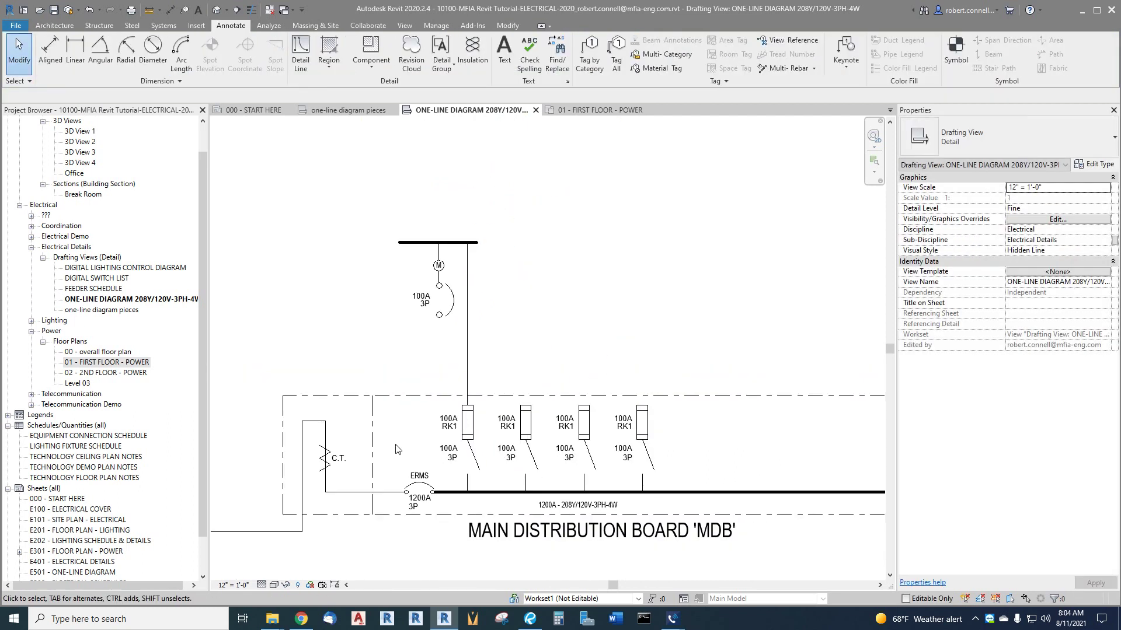
- Draw a rectangle in the <Centerline> style enclosing the Extra Wide bar, M circle and 100A 3P circuit breaker
right_click(410, 402)
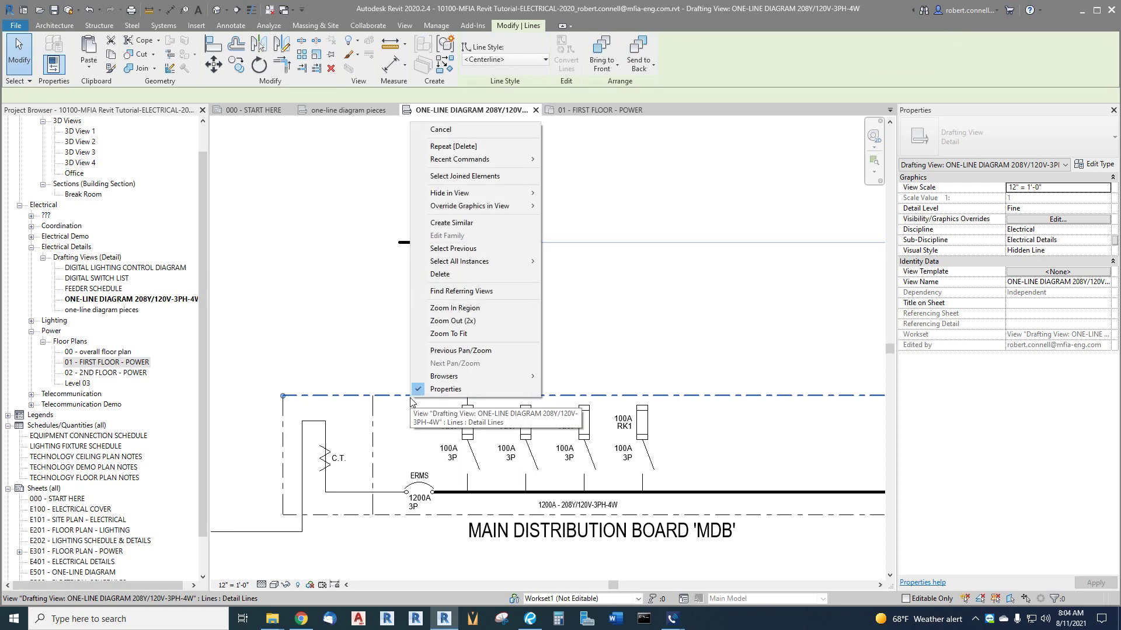
left_click(457, 222)
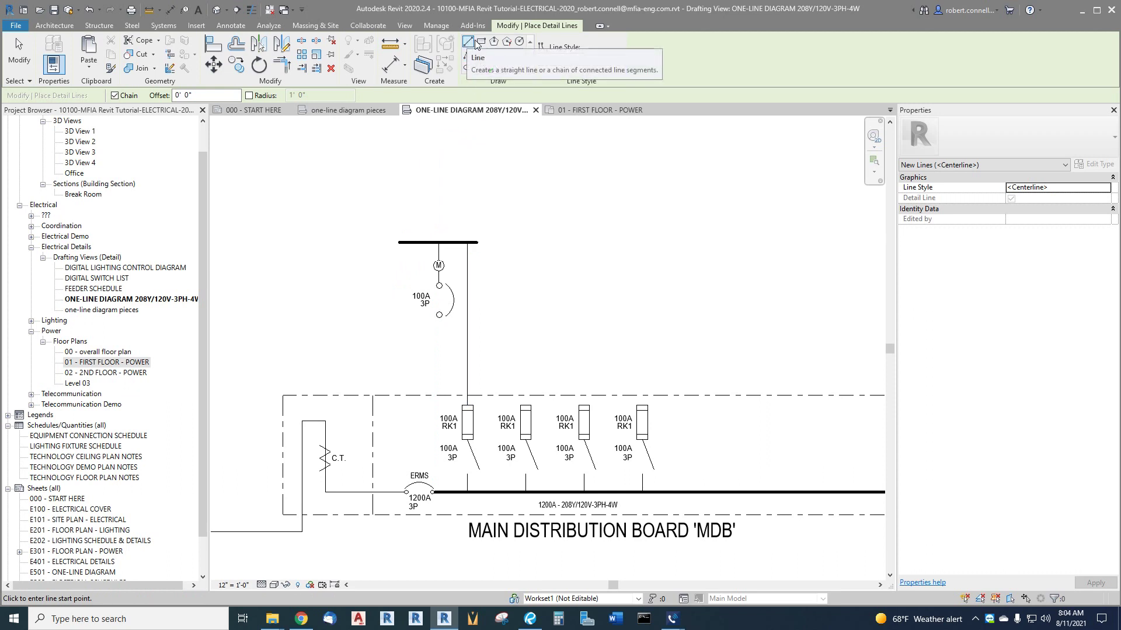
left_click(481, 42)
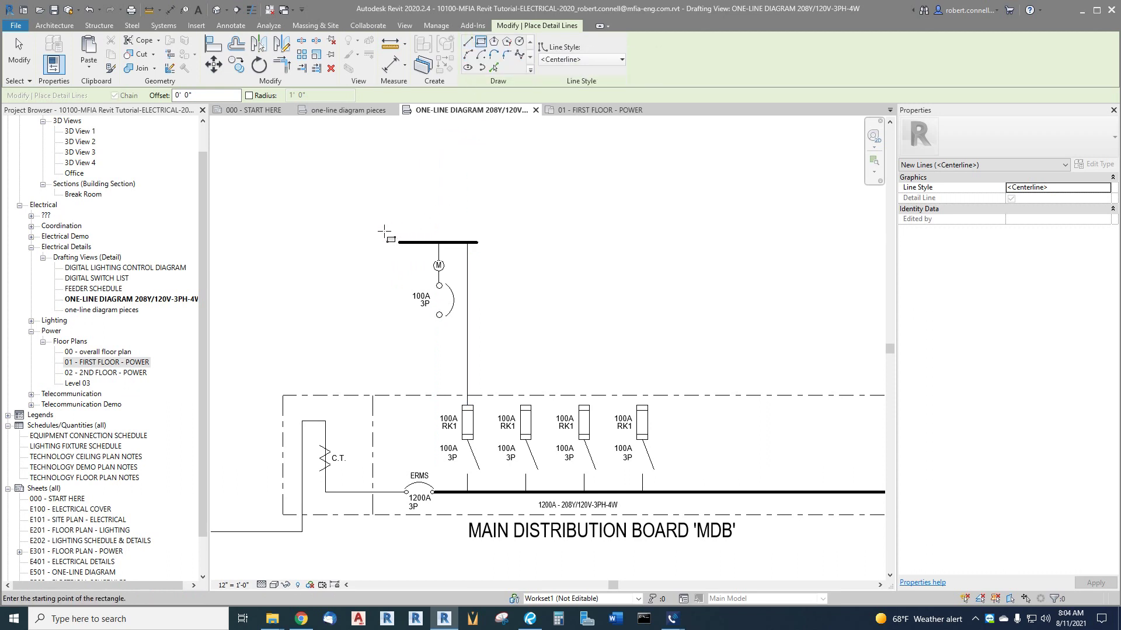
left_click(366, 226)
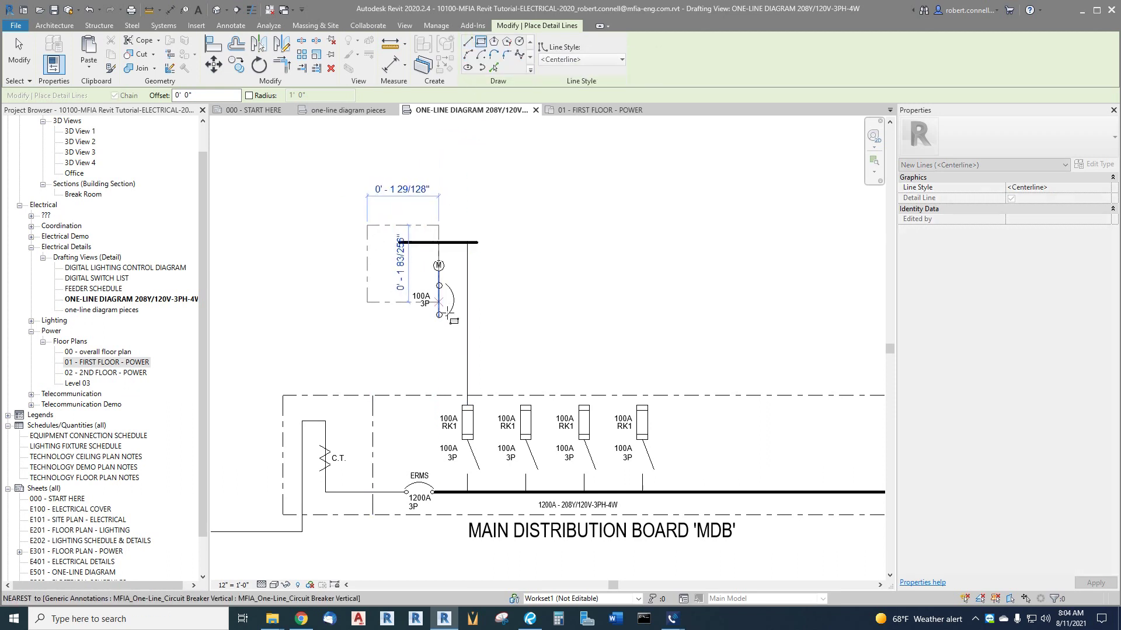
left_click(489, 327)
key("Escape")
key("Escape")
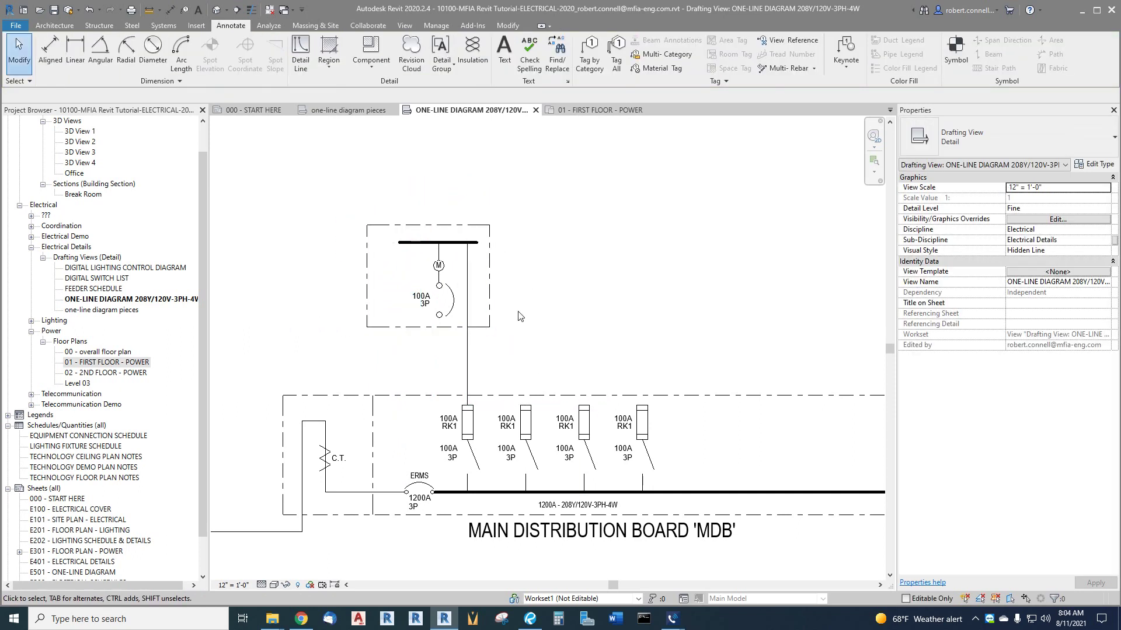
- Place the MFIA_One-Line_Continuation symbol from the diagram pieces view, rotated vertical, on the left end of the Extra Wide bar
scroll(384, 254, "up", 2)
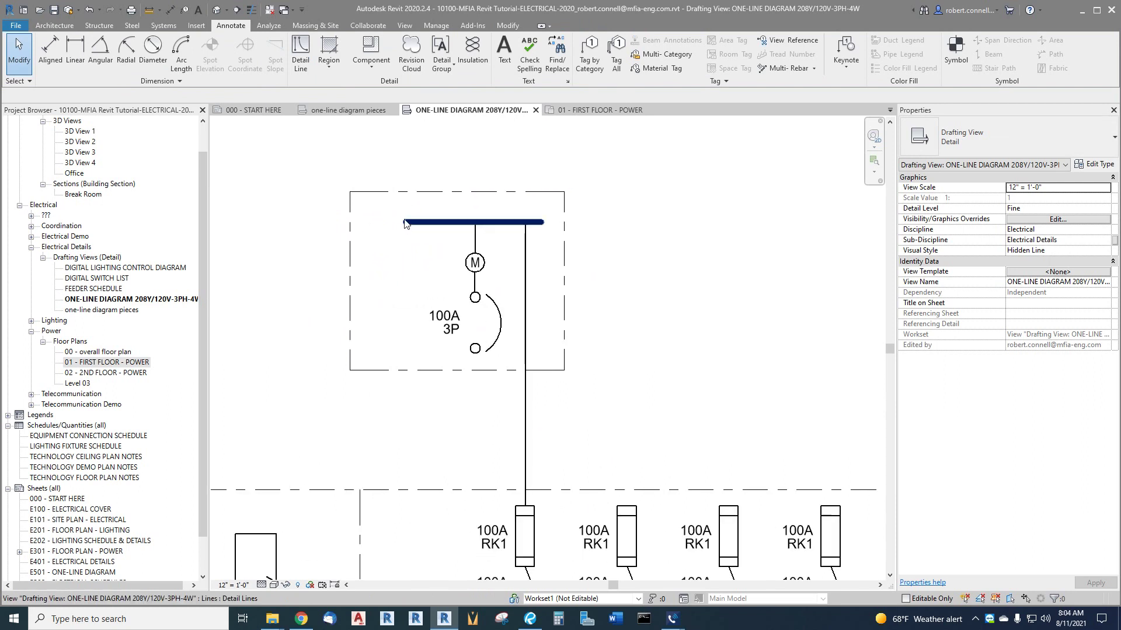
left_click(359, 111)
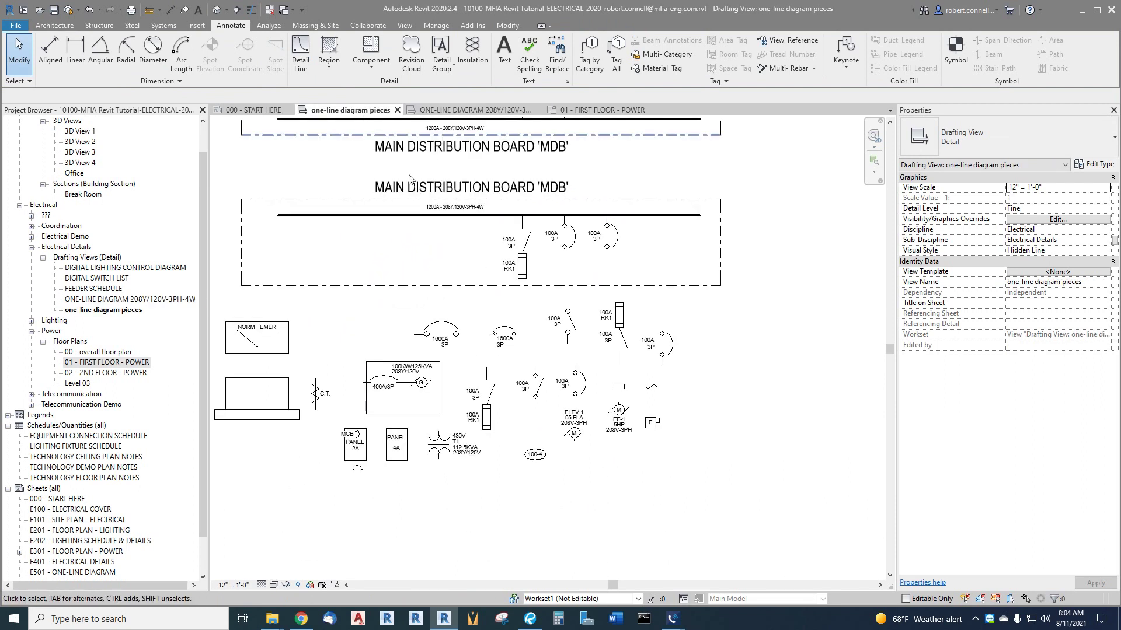
scroll(653, 395, "up", 3)
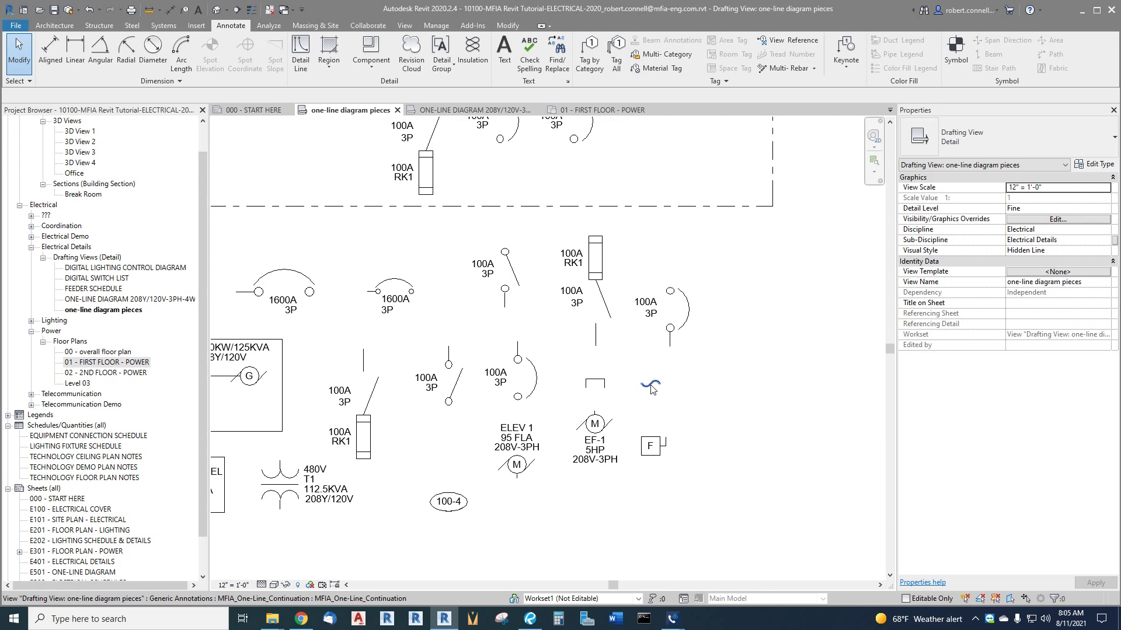
right_click(652, 388)
left_click(690, 180)
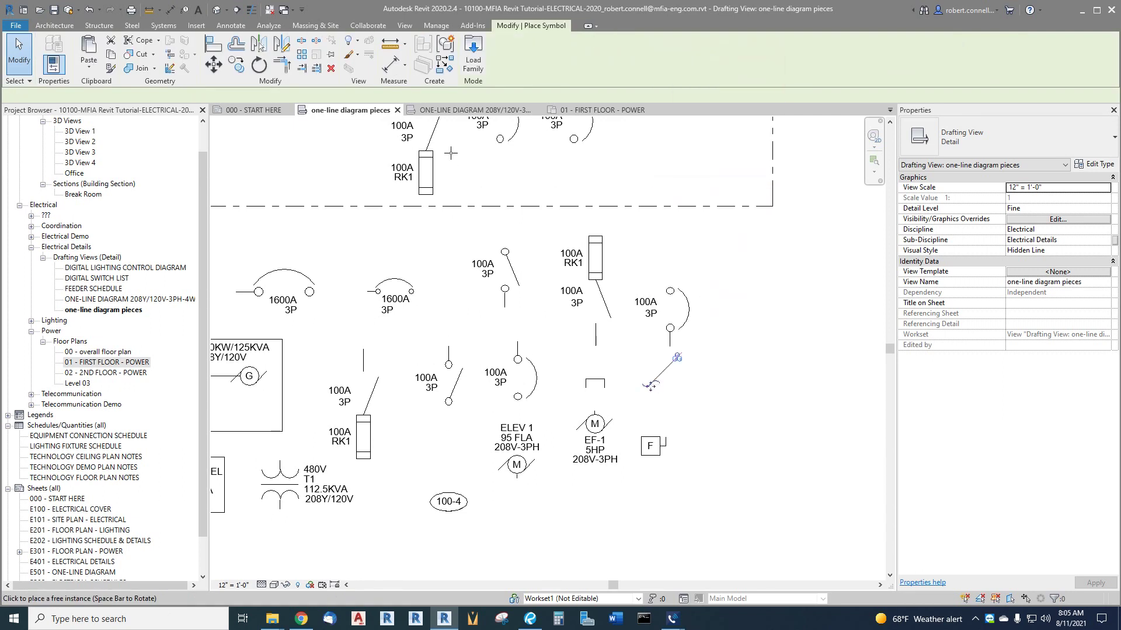
left_click(470, 110)
scroll(391, 233, "up", 2)
key("space")
key("space")
key("space")
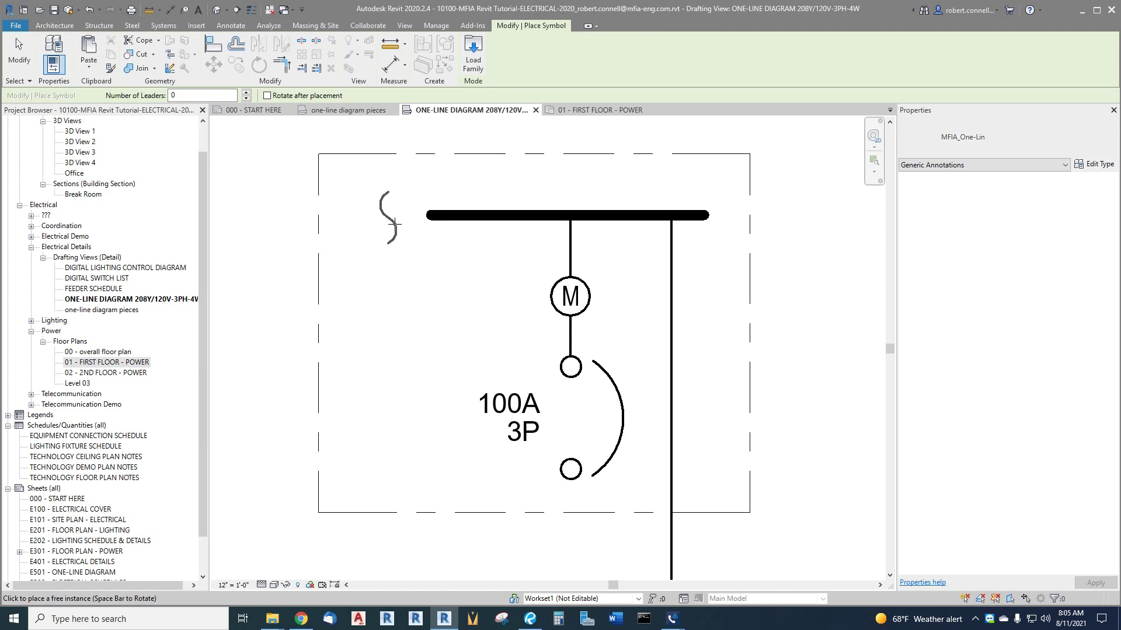
left_click(431, 216)
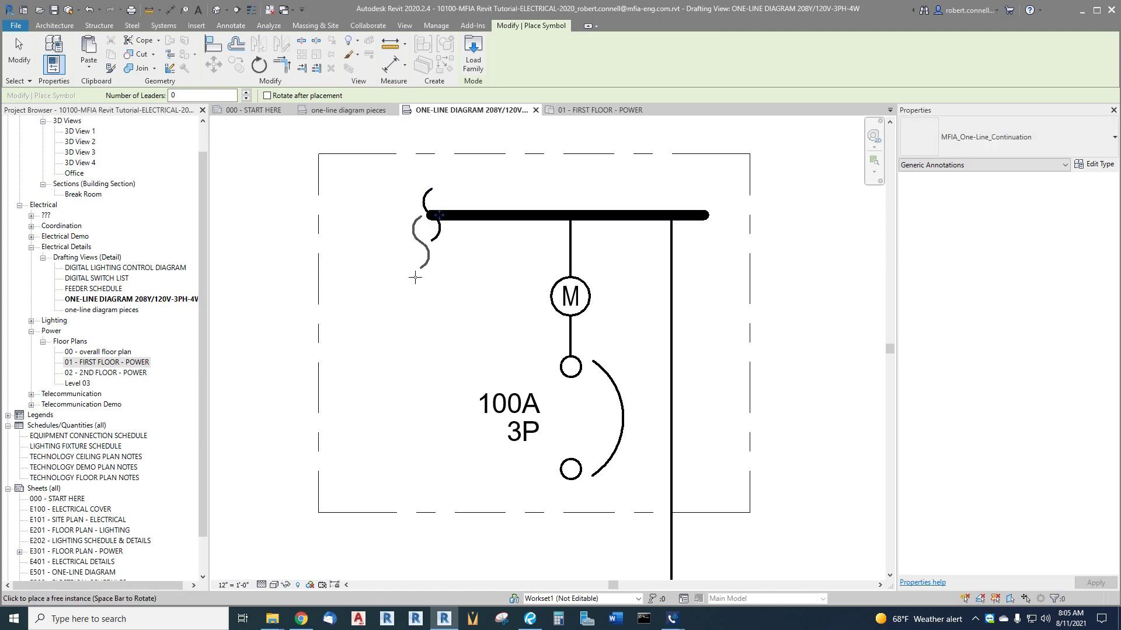
key("Escape")
key("Escape")
- Add the title METER CENTER 'MC1' above the new dashed enclosure, using the same 1/4" Arial text type as the MDB title
scroll(392, 344, "down", 4)
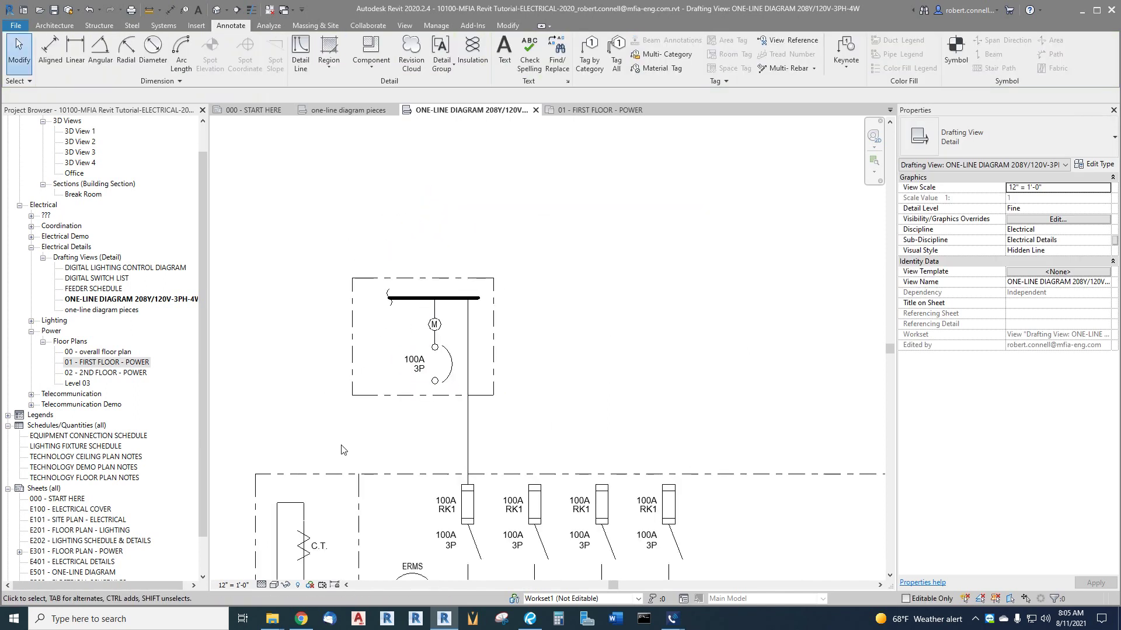
scroll(441, 248, "down", 2)
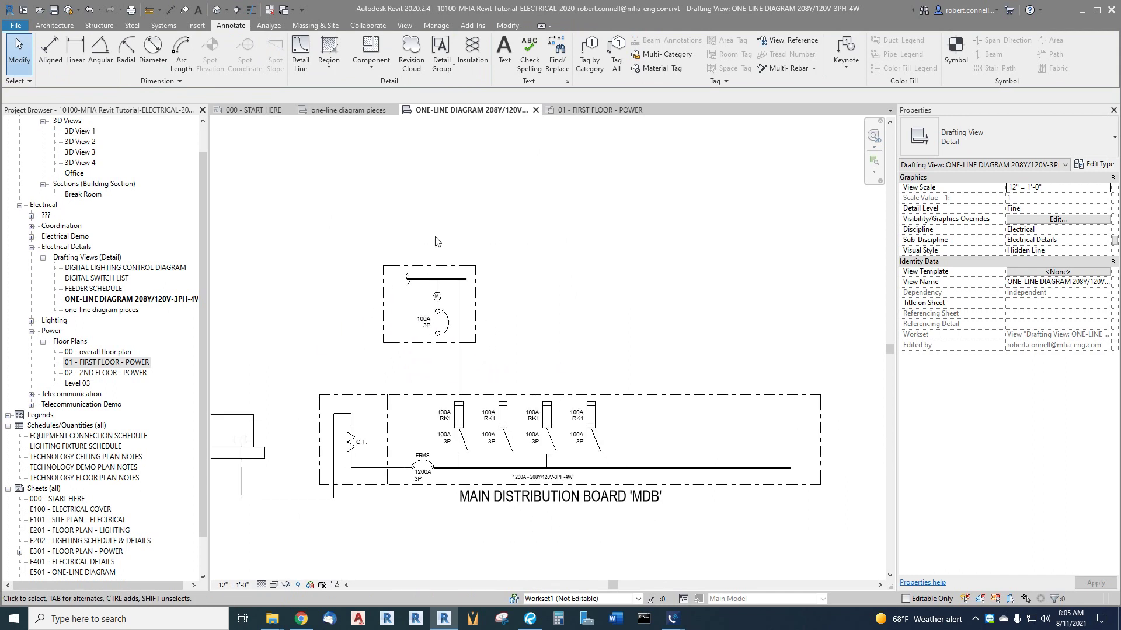
right_click(489, 500)
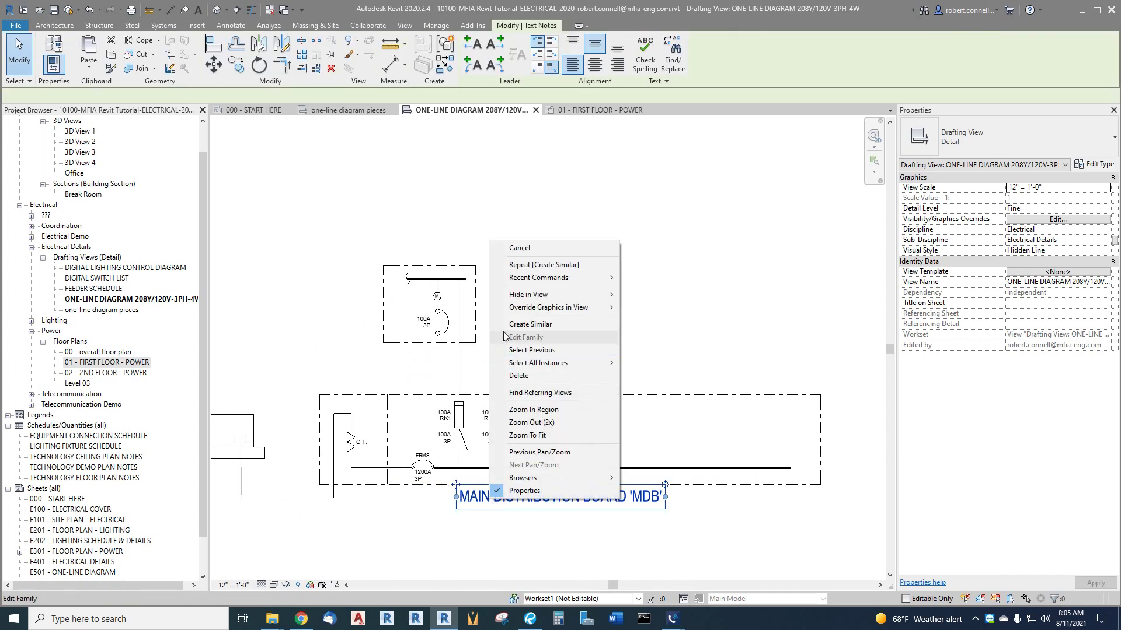
left_click(530, 324)
scroll(420, 263, "up", 3)
left_click(373, 237)
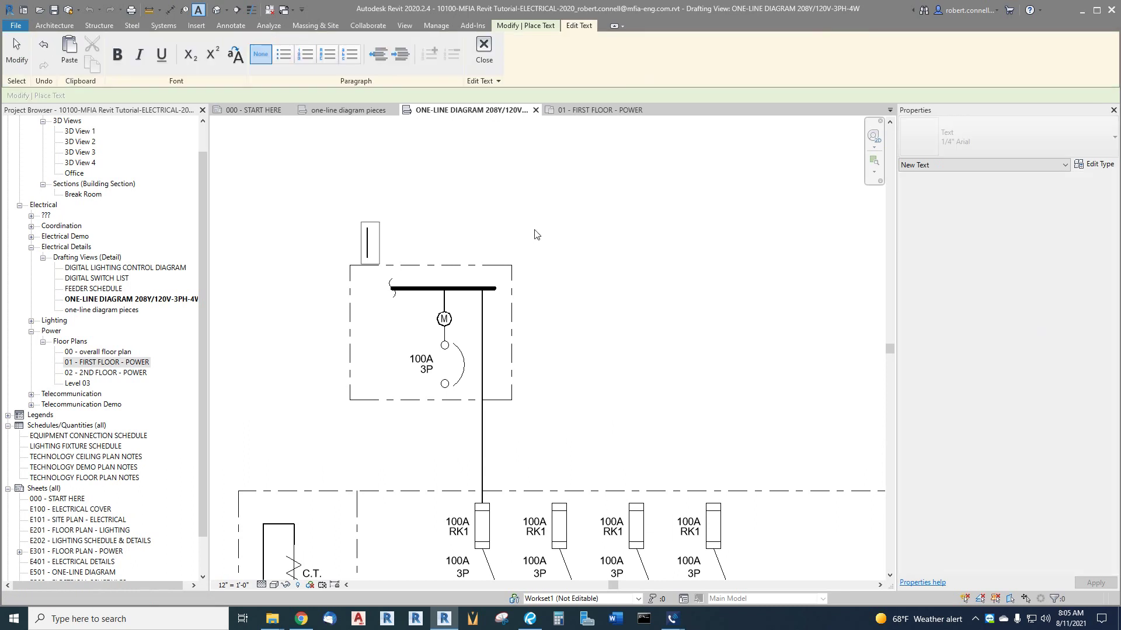
type("METER C")
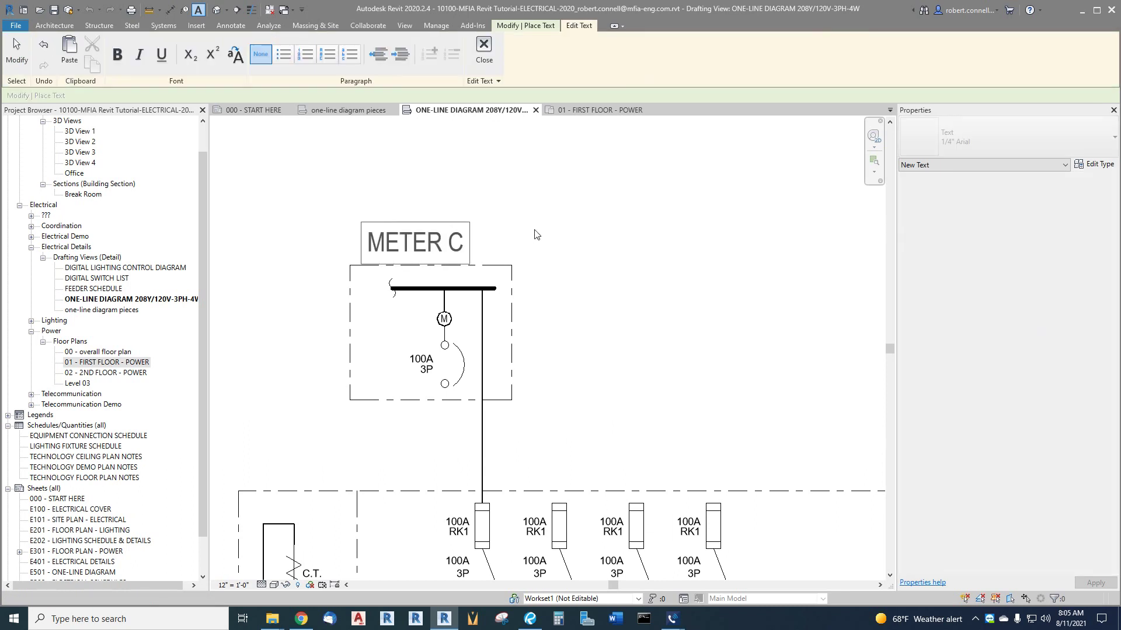
type("ENTER'MC")
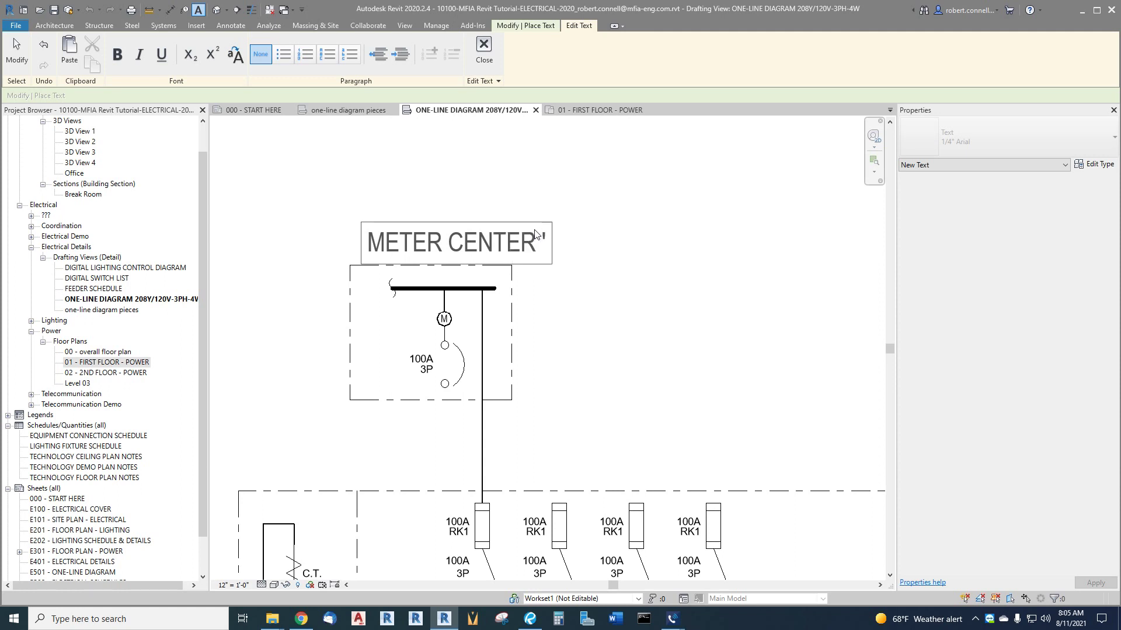
type("1'")
left_click(570, 170)
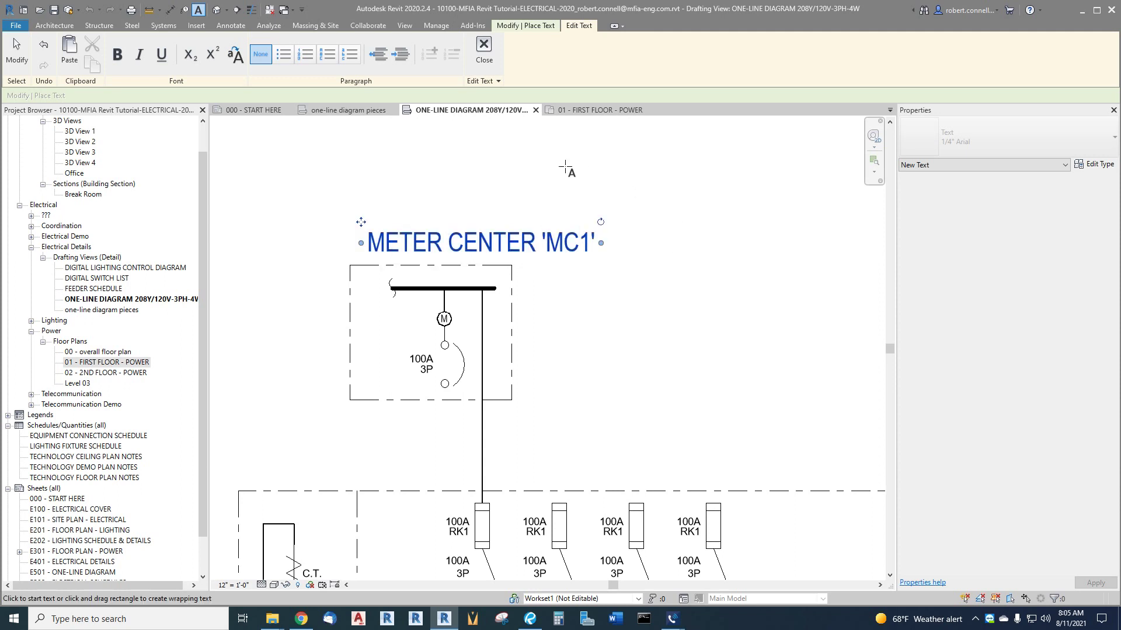
- Shift the METER CENTER 'MC1' title left so it sits roughly centred above its dashed enclosure
left_click_drag(366, 229, 302, 229)
key("Escape")
key("Escape")
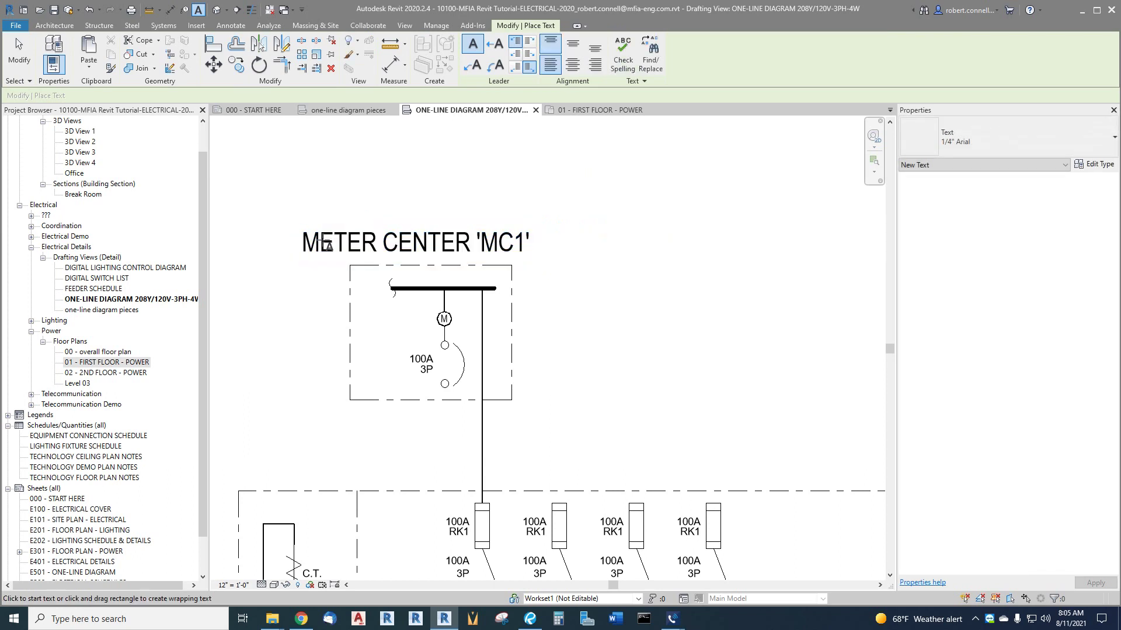
- Set the fuse rating of the first fused switch in the MDB, the one feeding the meter center, to XXXA
scroll(303, 224, "down", 2)
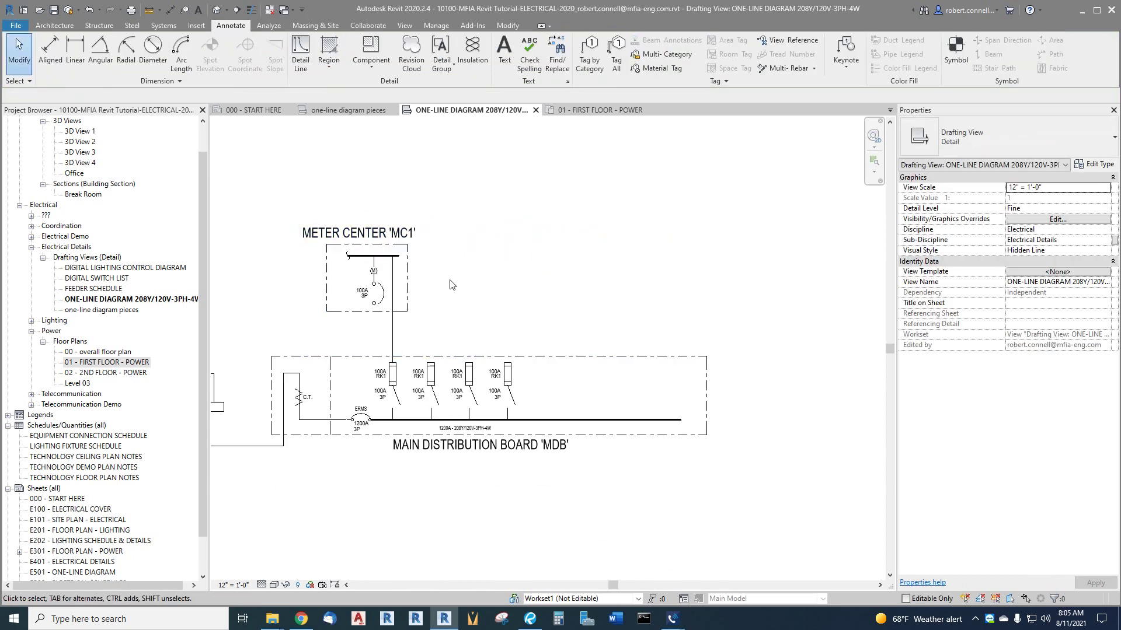
scroll(450, 285, "up", 1)
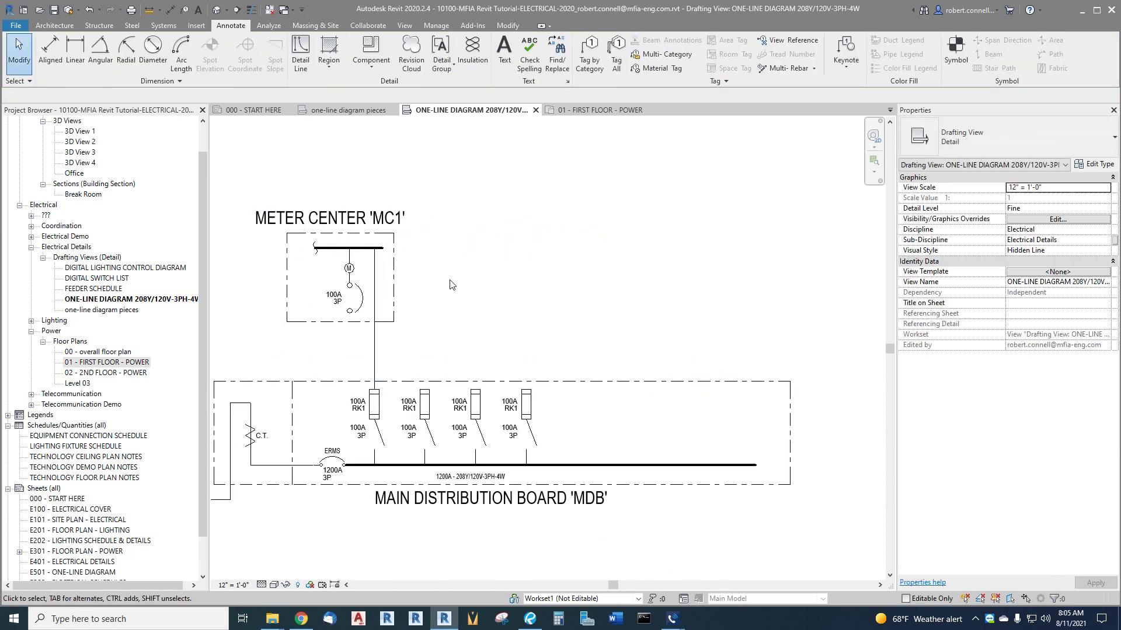
scroll(454, 309, "down", 1)
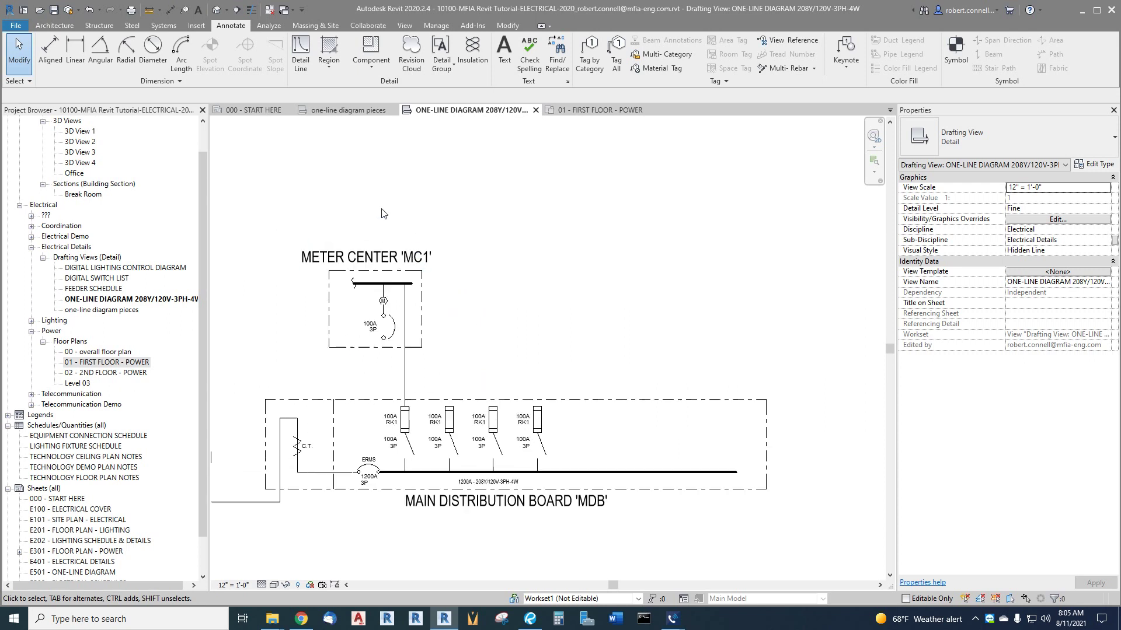
scroll(468, 348, "up", 1)
scroll(392, 502, "up", 2)
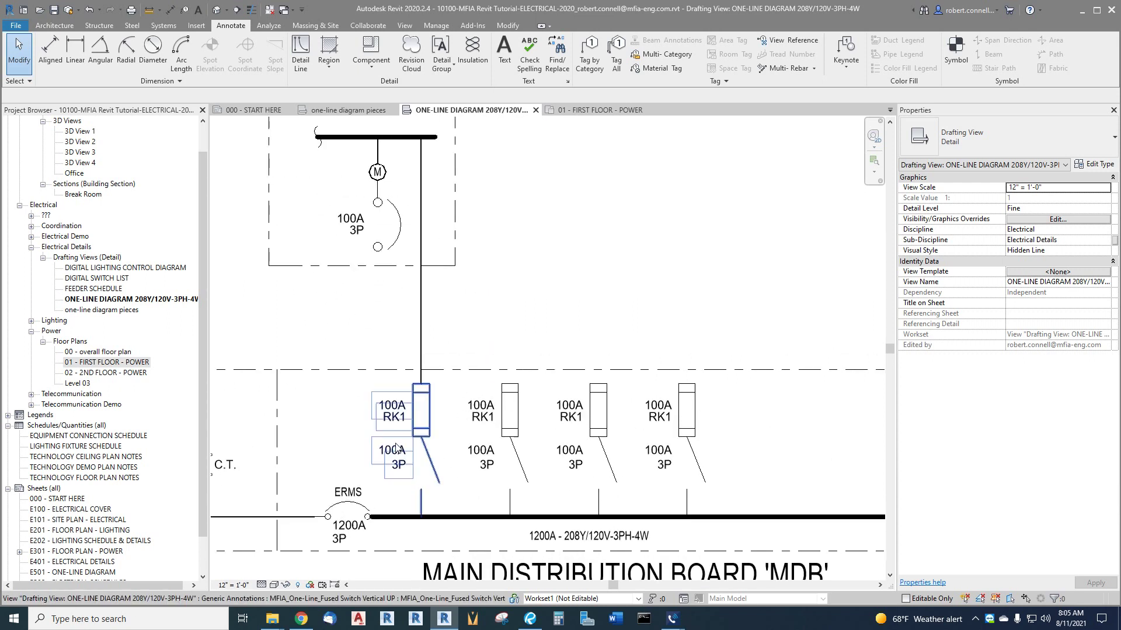
left_click(390, 421)
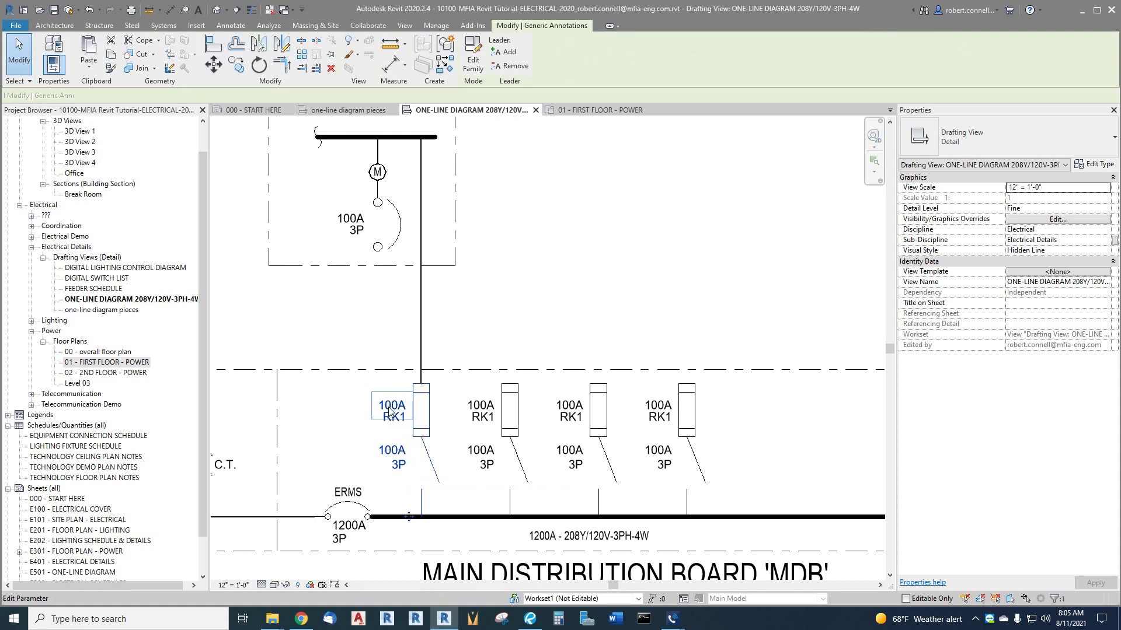
left_click(391, 413)
left_click_drag(374, 406, 315, 410)
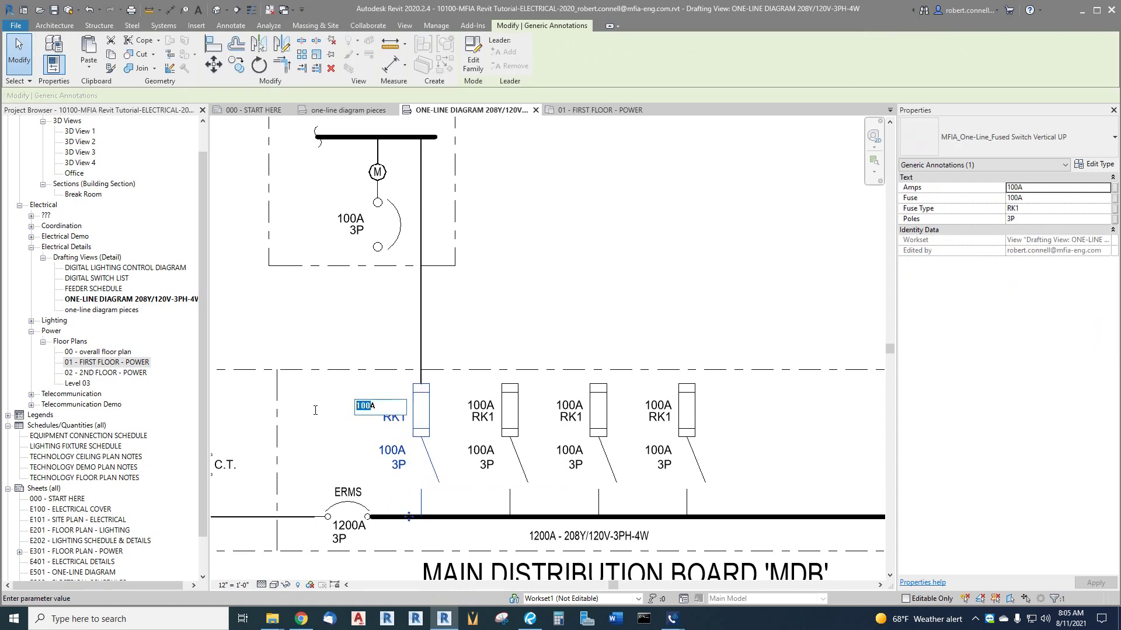
type("XXXA")
key("Return")
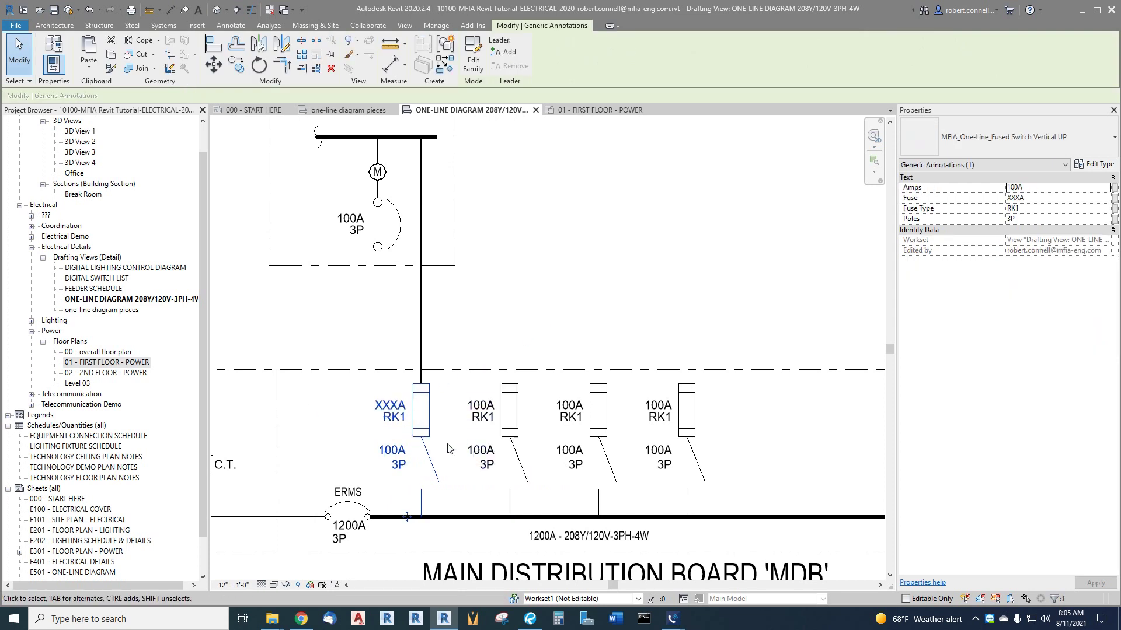
- Set the switch amps of the same first fused switch to XXXA and deselect it
left_click(396, 457)
left_click(373, 453)
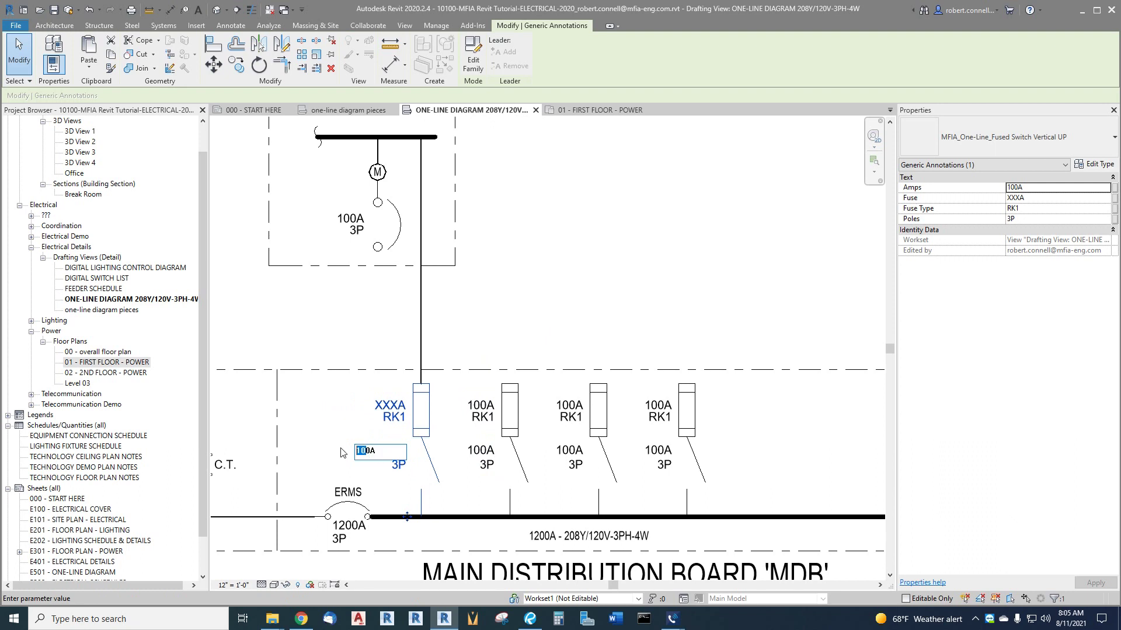
type("XXXA")
left_click(532, 285)
left_click(506, 313)
- Open the one-line diagram pieces view and create a similar symbol from the MLO panel 4A block
scroll(377, 344, "down", 2)
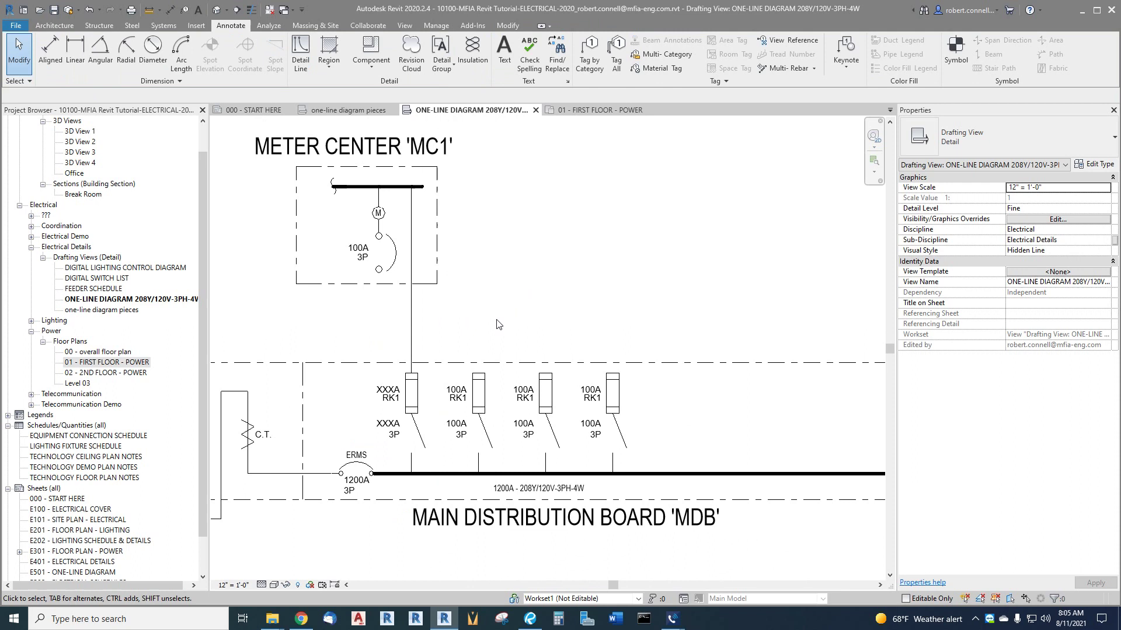
scroll(502, 339, "down", 1)
scroll(497, 373, "up", 1)
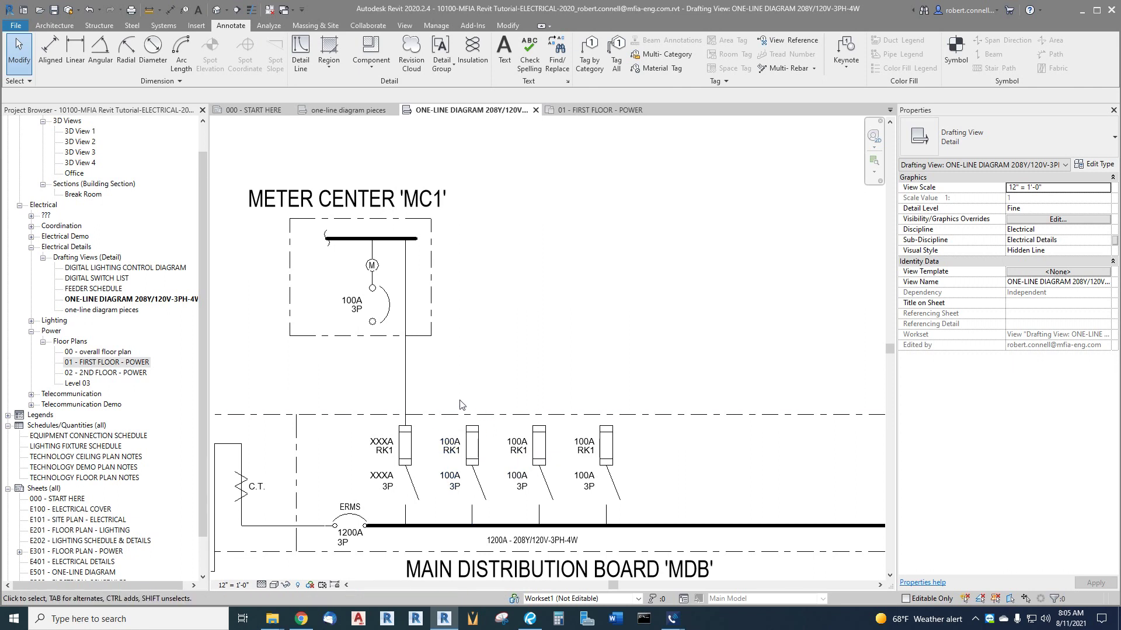
left_click(350, 110)
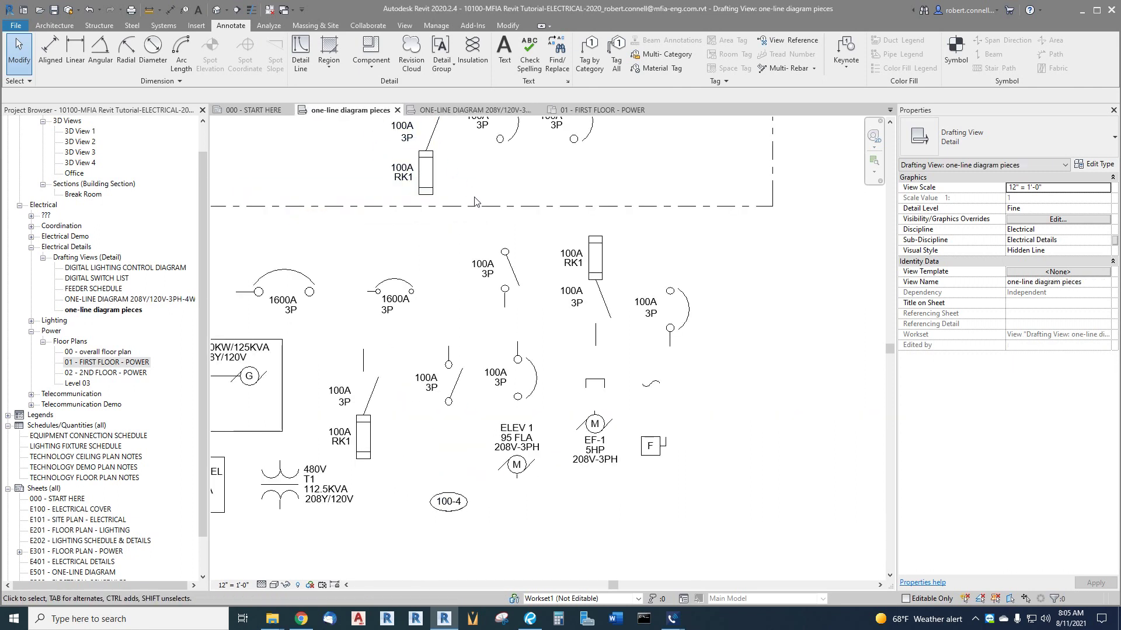
scroll(409, 415, "down", 3)
scroll(297, 425, "up", 5)
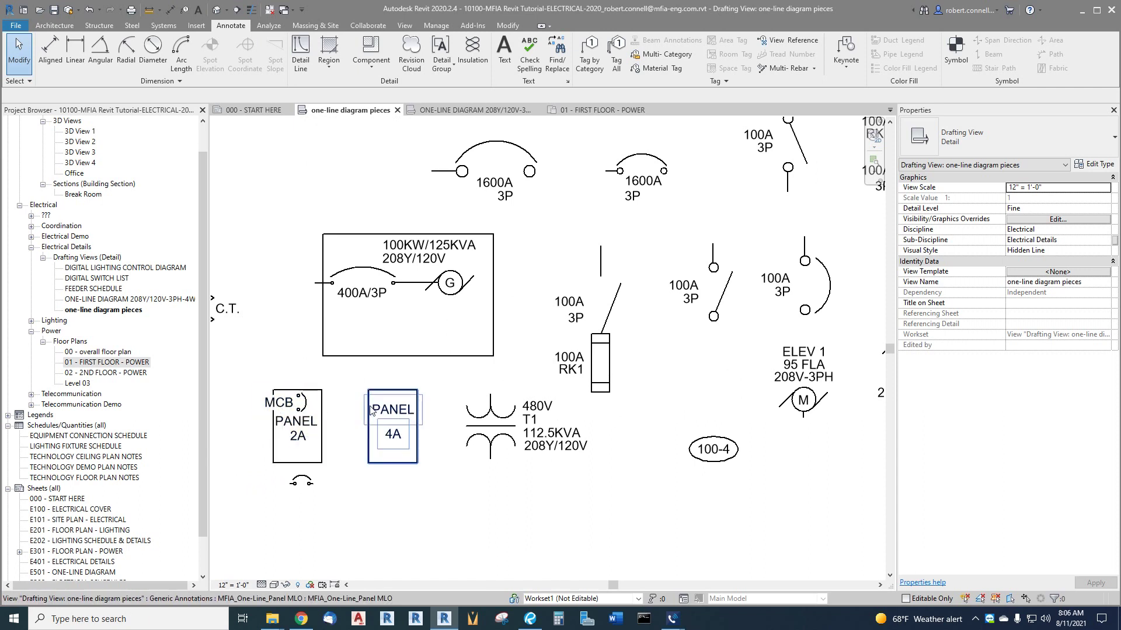
right_click(389, 408)
left_click(432, 202)
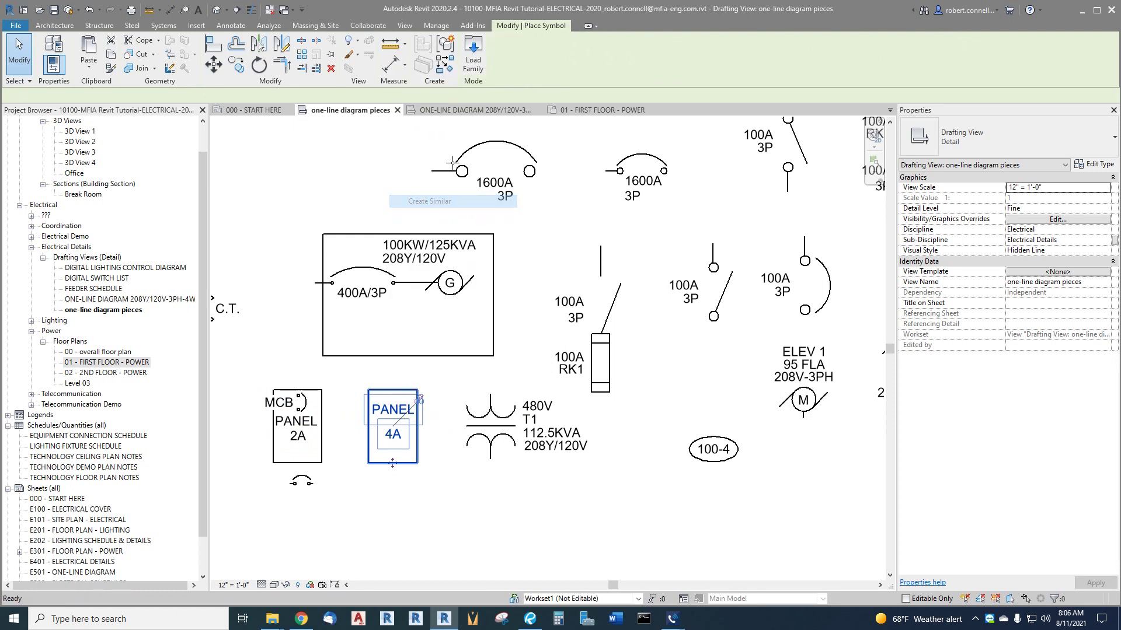
- Place the MLO panel on the second fused switch's axis in the 208Y/120V one-line diagram and move it straight up beside the meter center
left_click(467, 110)
scroll(461, 370, "up", 2)
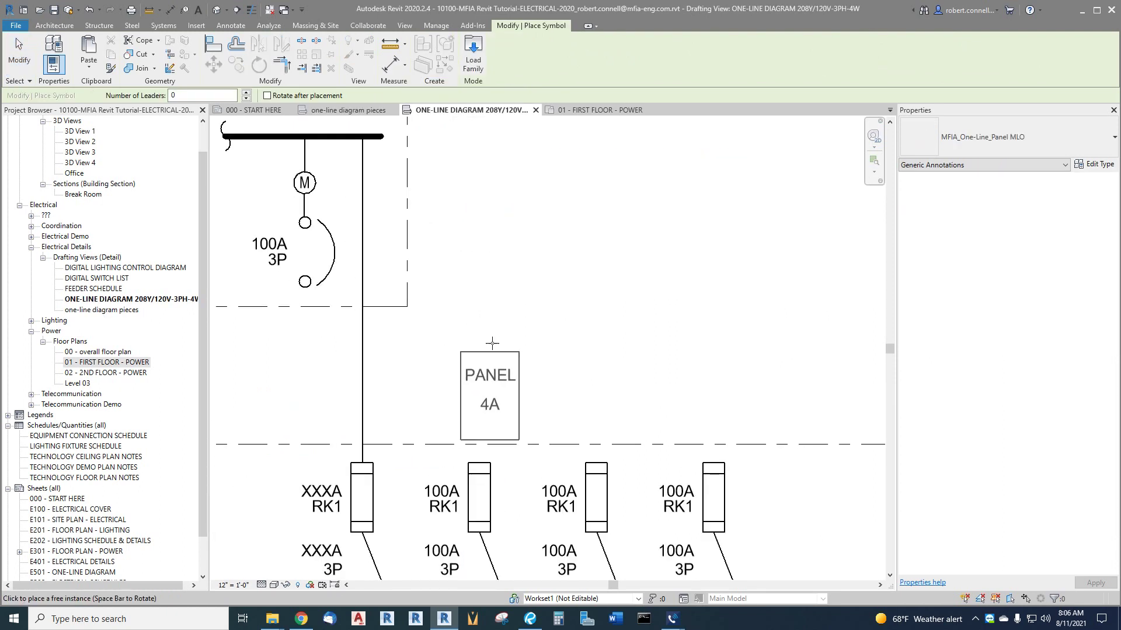
scroll(457, 412, "down", 4)
scroll(461, 519, "up", 3)
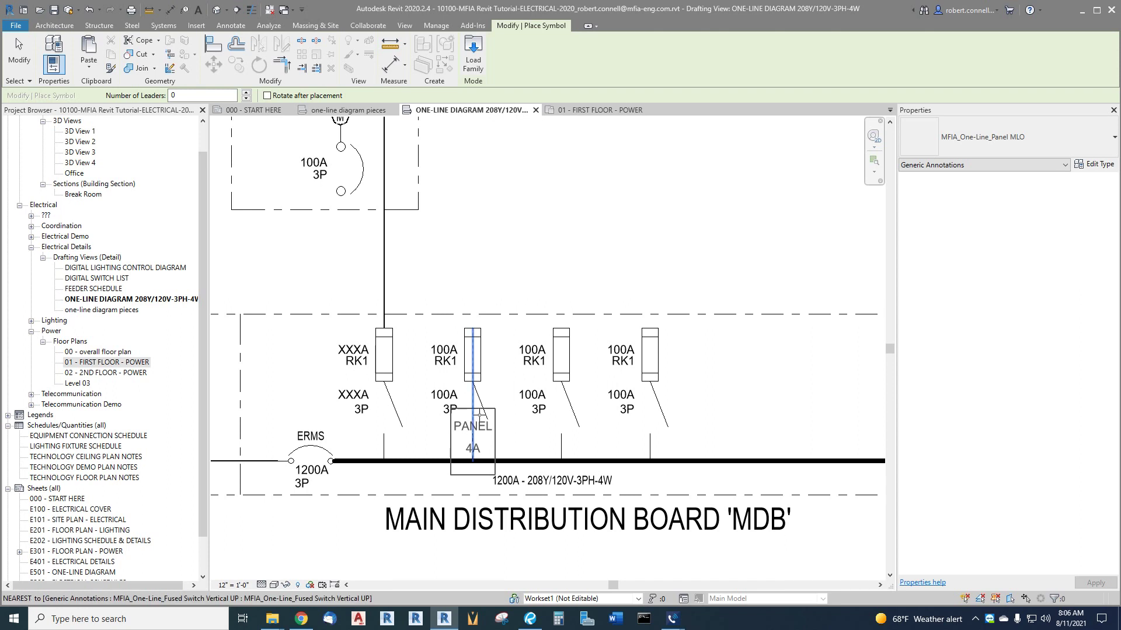
left_click(479, 413)
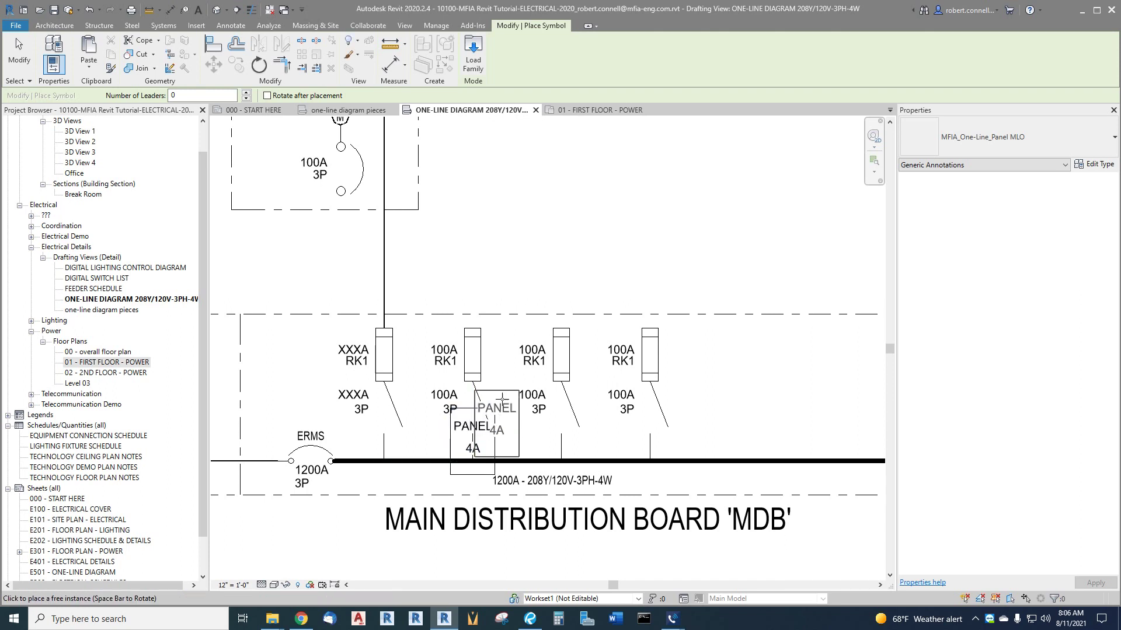
key("Escape")
key("Escape")
left_click_drag(480, 451, 487, 187)
key("Escape")
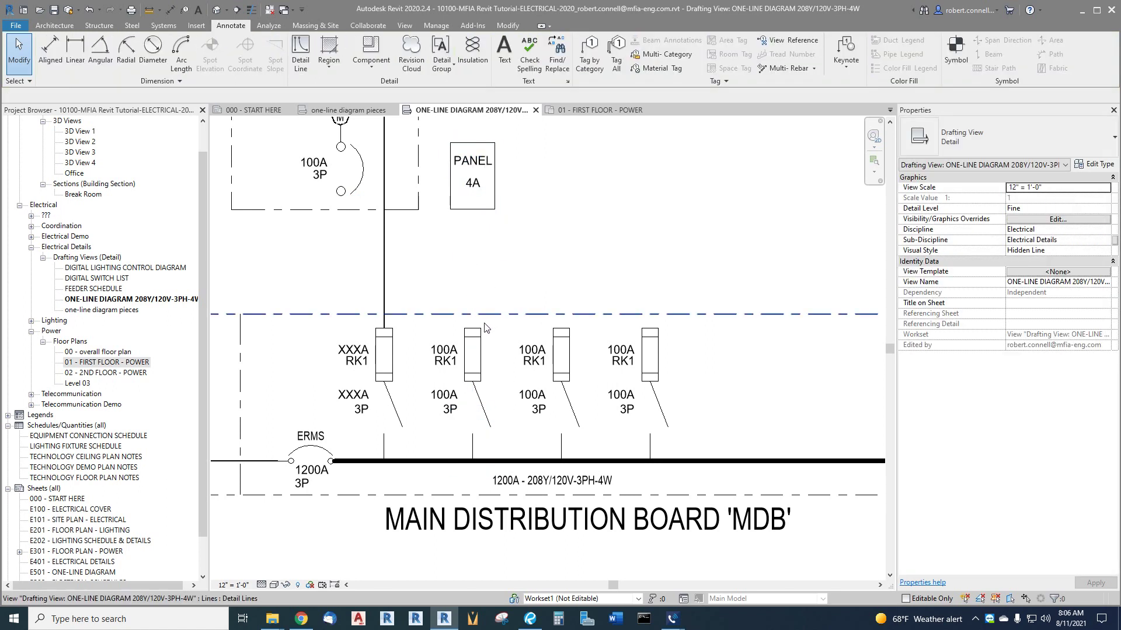
- Draw a vertical Medium Lines feeder from the top of the second fused switch up through the new panel, matching the meter center feeder
right_click(385, 273)
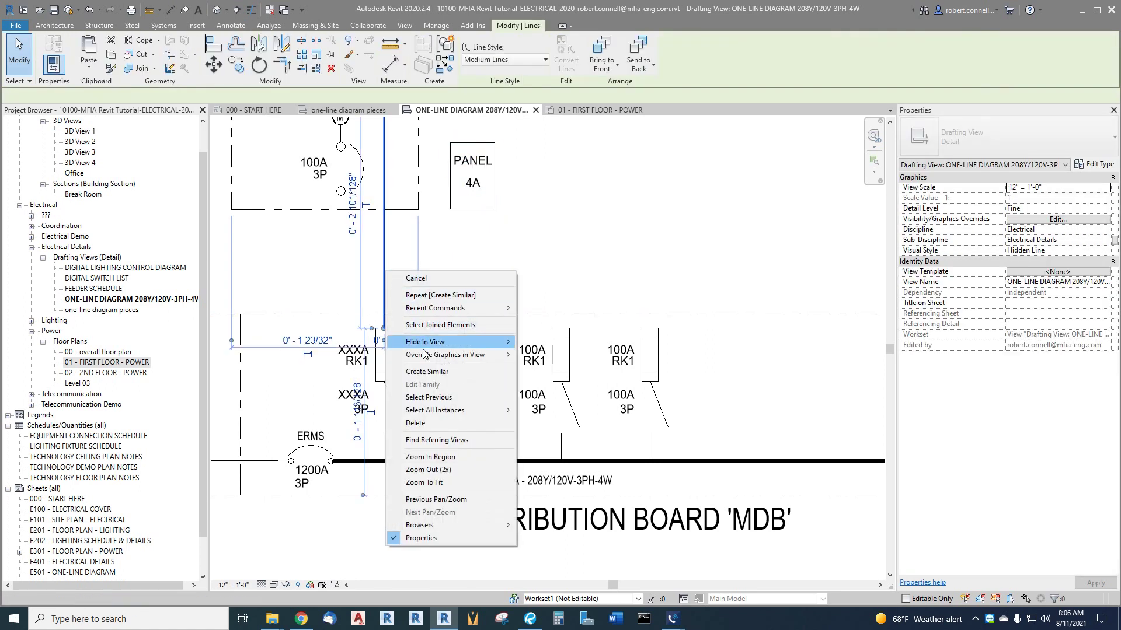
left_click(427, 372)
left_click(473, 328)
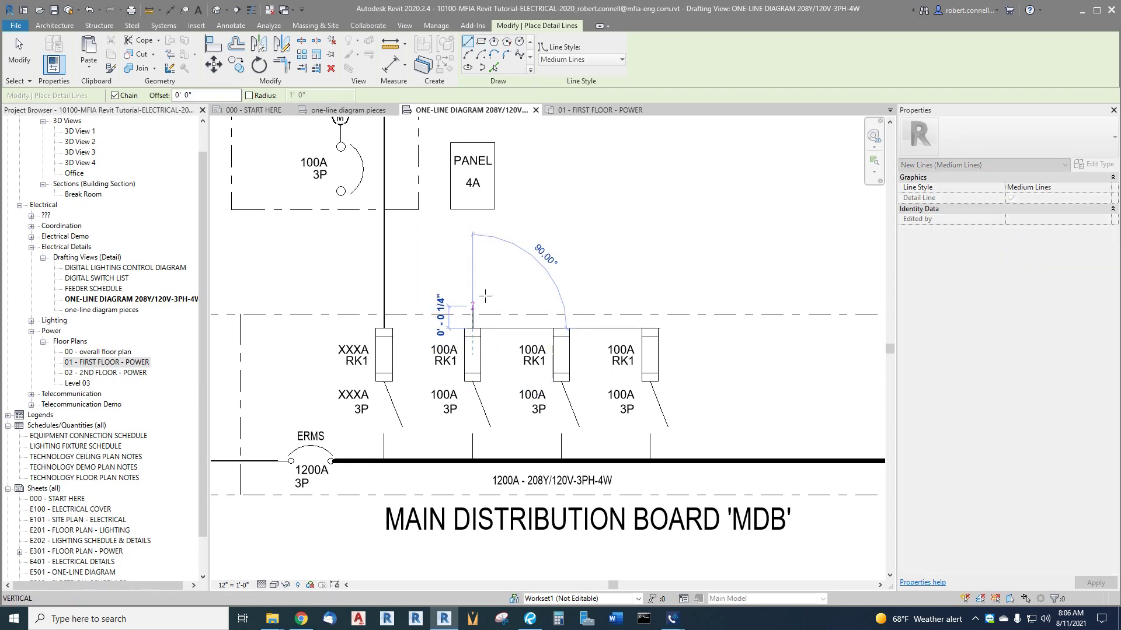
left_click(472, 129)
key("Escape")
key("Escape")
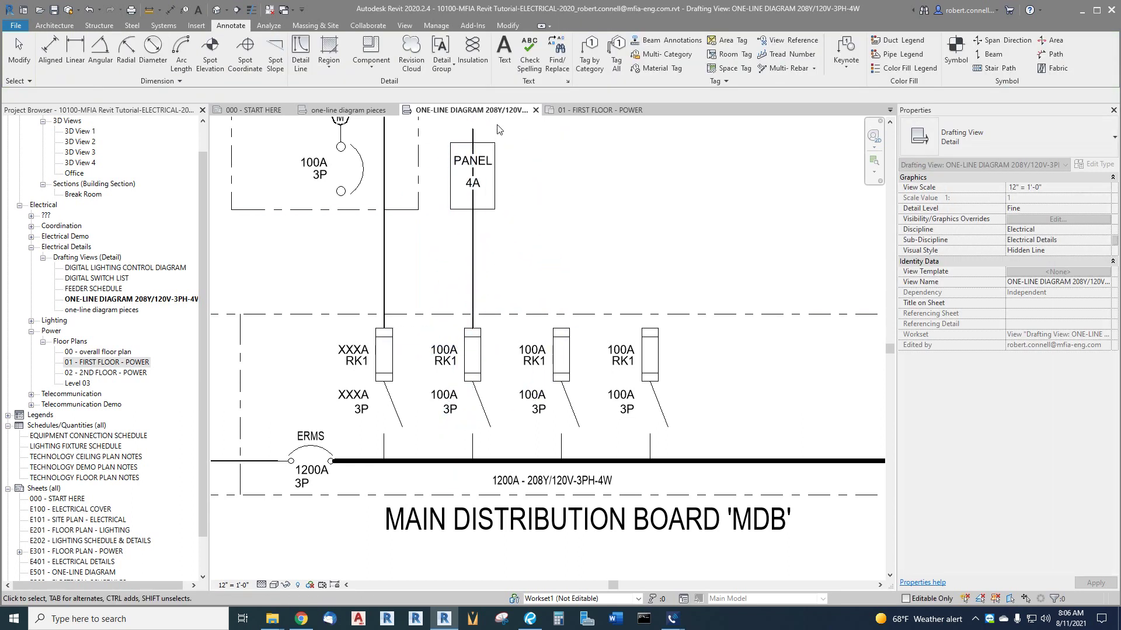
- Shorten the new feeder line so it ends at the bottom edge of the panel box
scroll(497, 129, "up", 3)
left_click(433, 250)
mouse_move(433, 250)
left_mouse_down()
mouse_move(552, 288)
mouse_move(493, 233)
left_mouse_up()
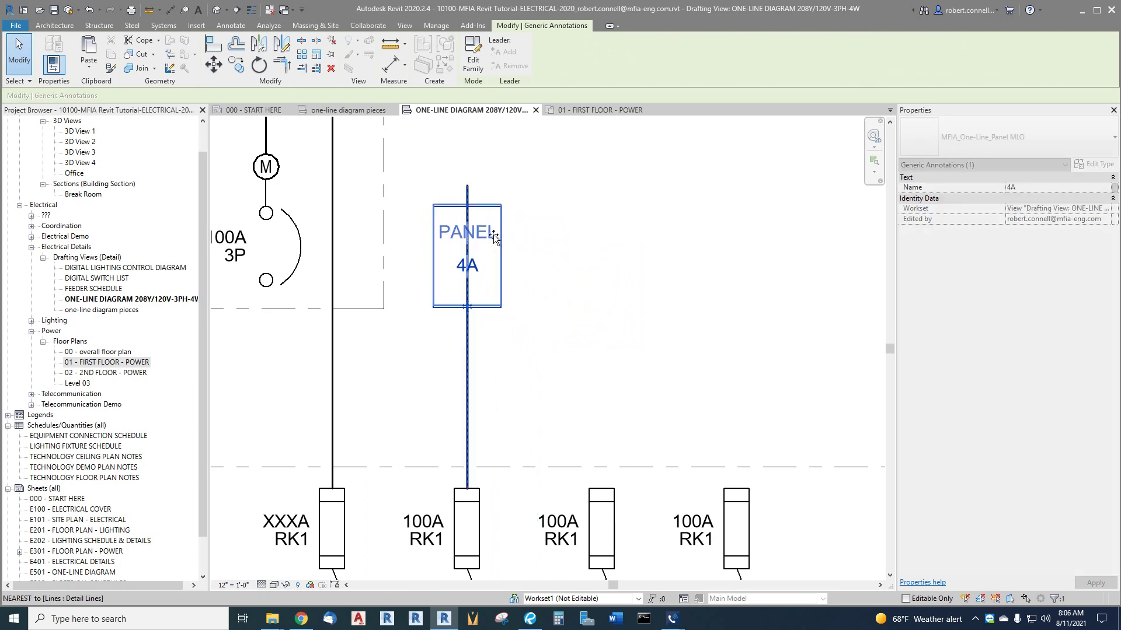
left_click(471, 318)
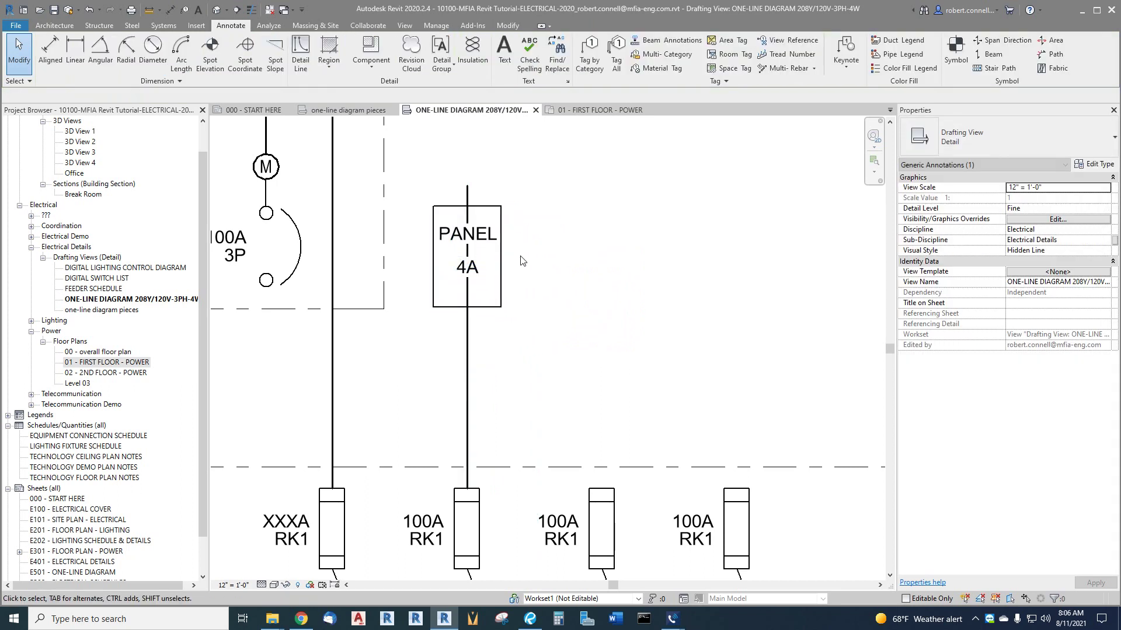
left_click(469, 318)
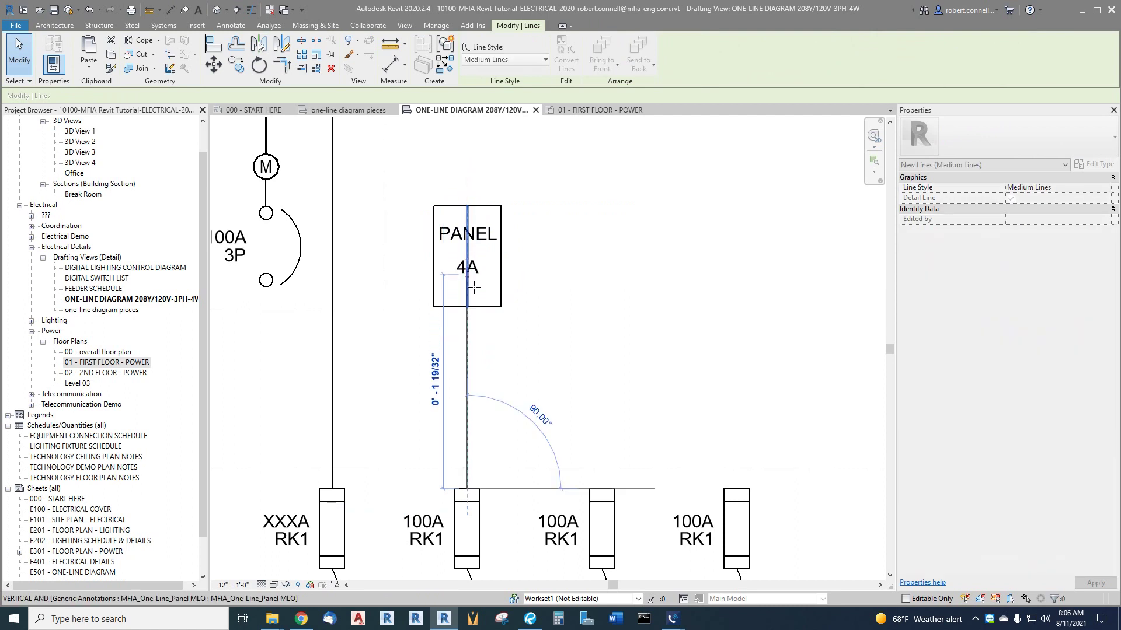
left_click(424, 398)
- Rename the panel above the second fused switch to 1A
left_click(467, 267)
left_click(469, 269)
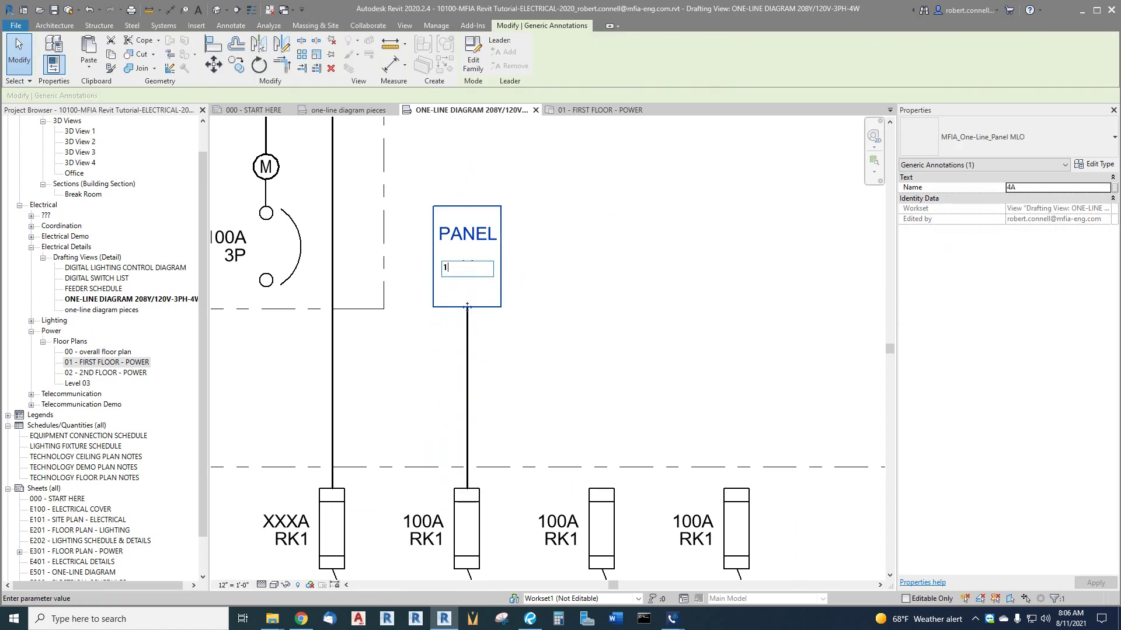
left_click(583, 311)
left_click(525, 338)
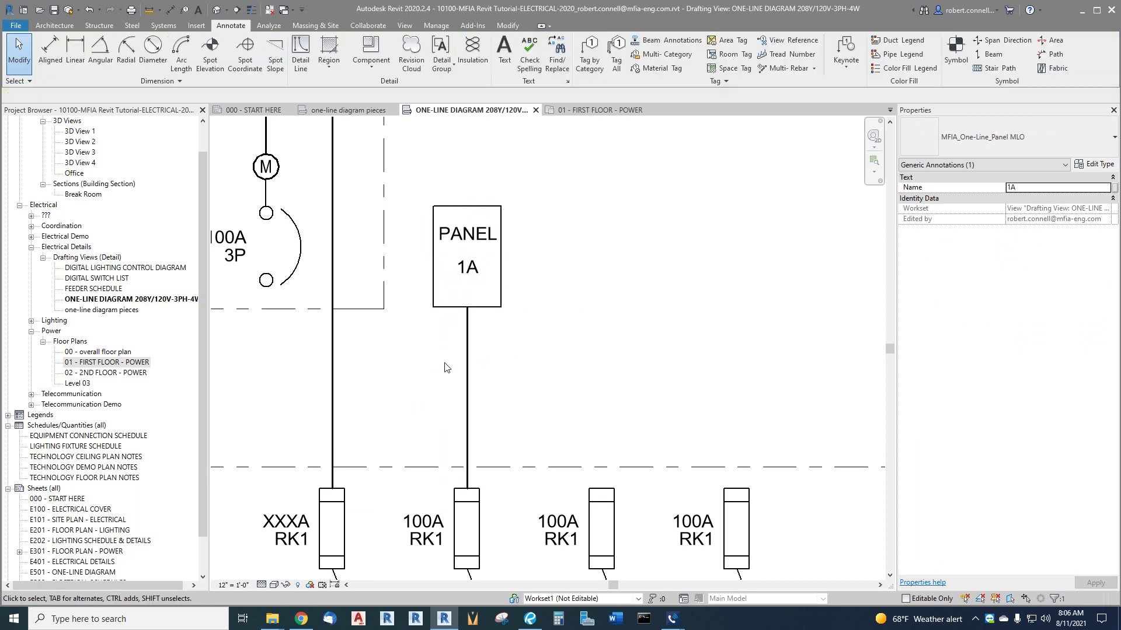
- Check the panel names on the first floor power plan, and copy panel 1A with its feeder onto the third fused switch
left_click(585, 110)
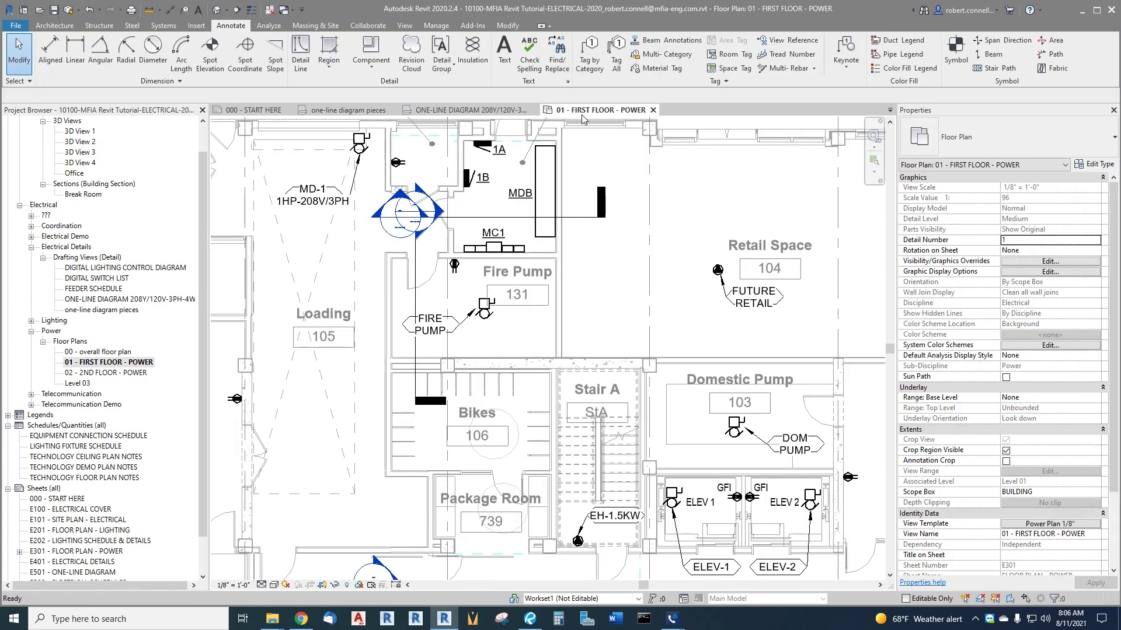
left_click(455, 111)
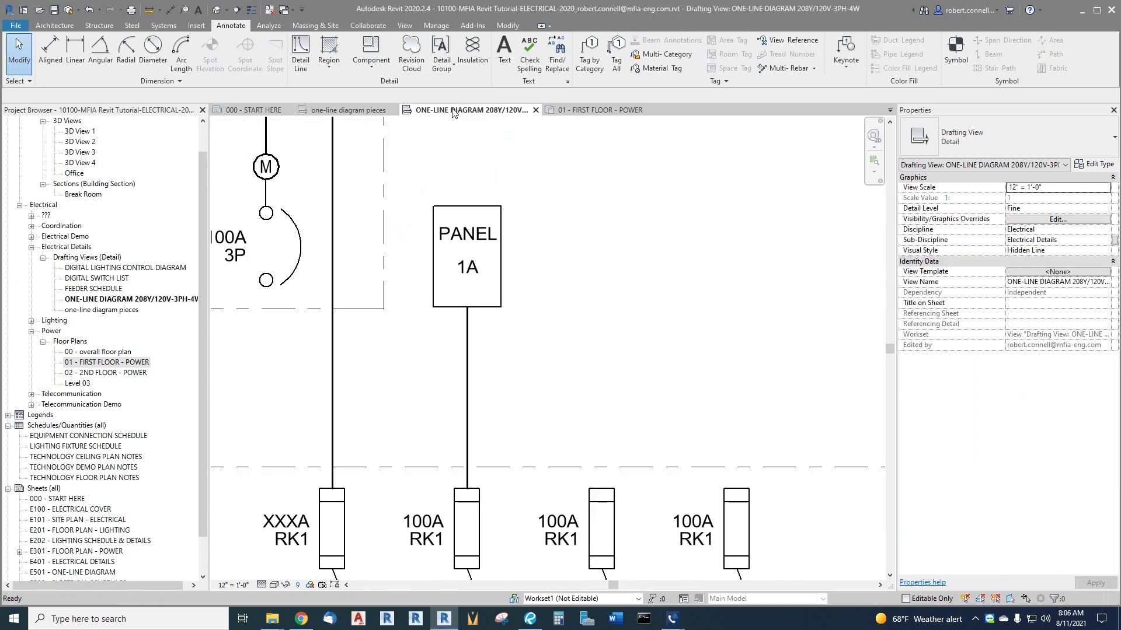
scroll(490, 176, "down", 1)
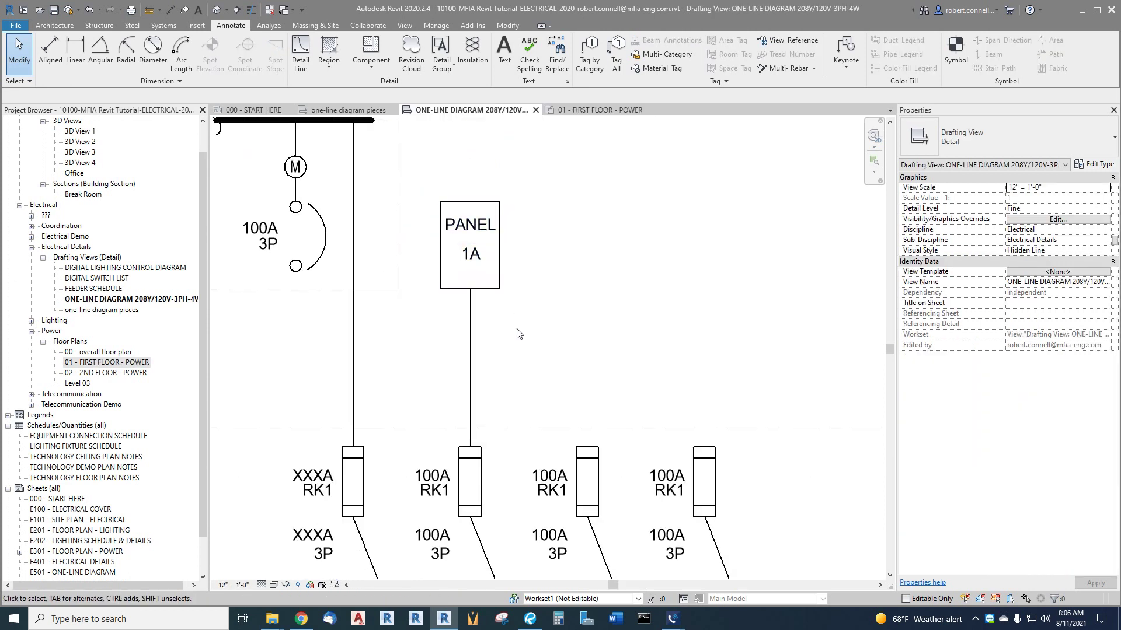
left_click_drag(529, 359, 434, 252)
left_click(236, 64)
left_click(471, 447)
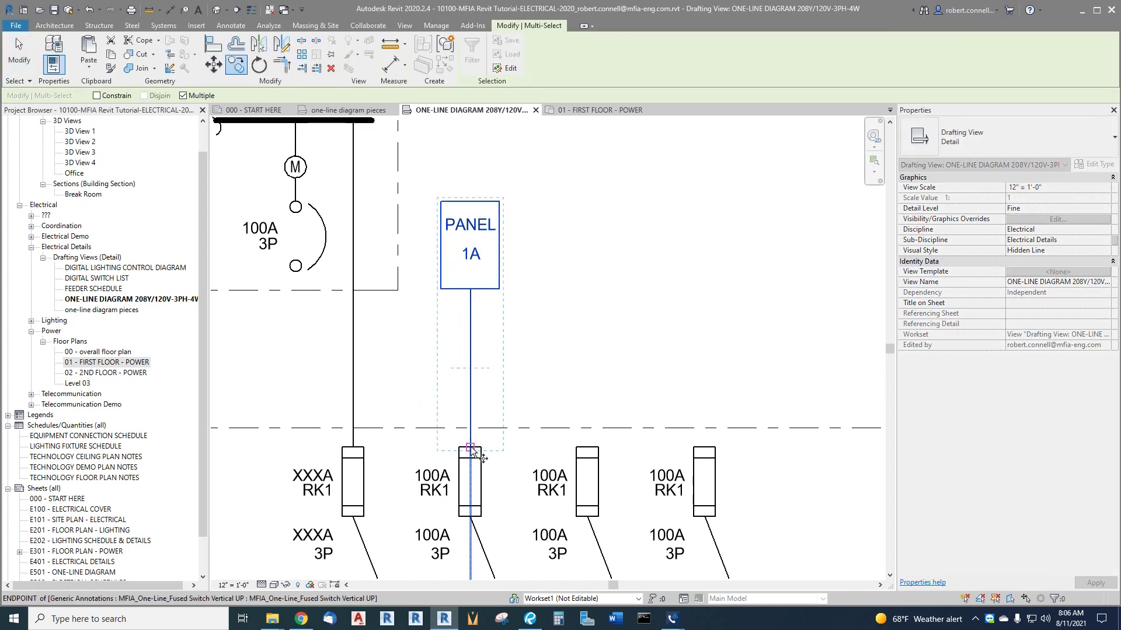
left_click(587, 447)
key("Escape")
key("Escape")
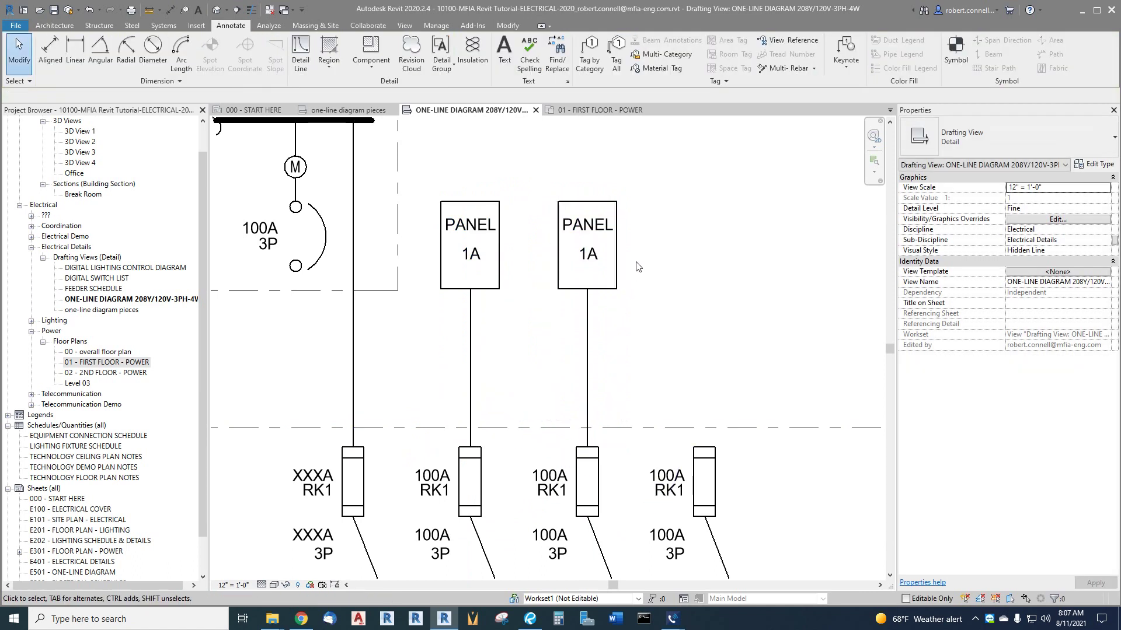
- Rename the copied panel above the third fused switch to 1B and deselect it
scroll(636, 267, "up", 2)
left_click(597, 259)
left_click(596, 259)
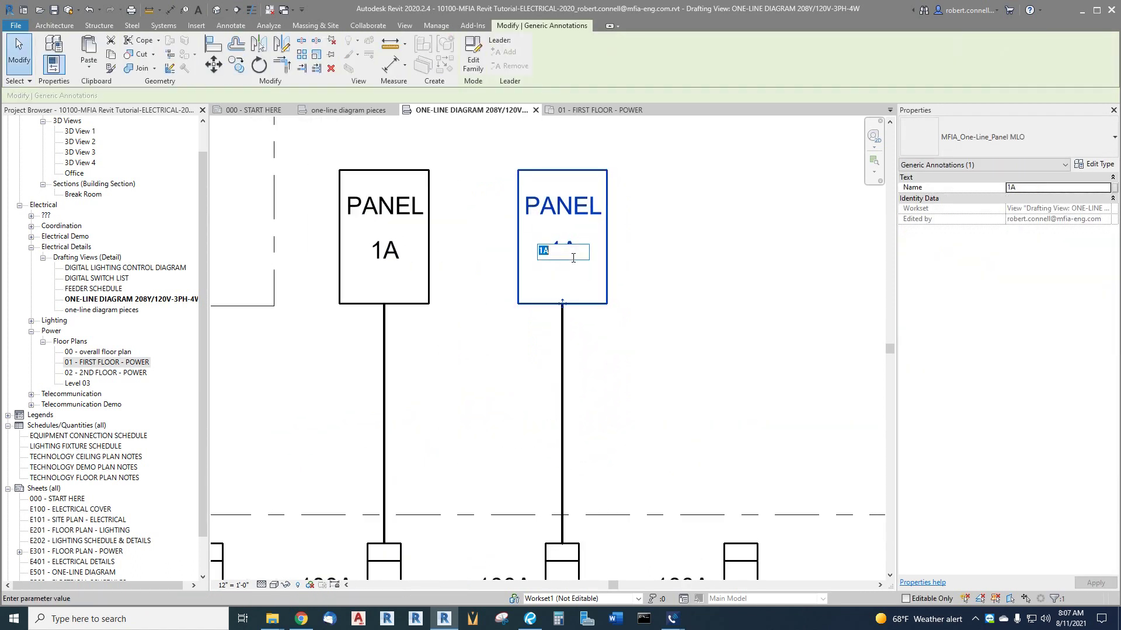
left_click(673, 294)
key("Escape")
scroll(452, 350, "down", 5)
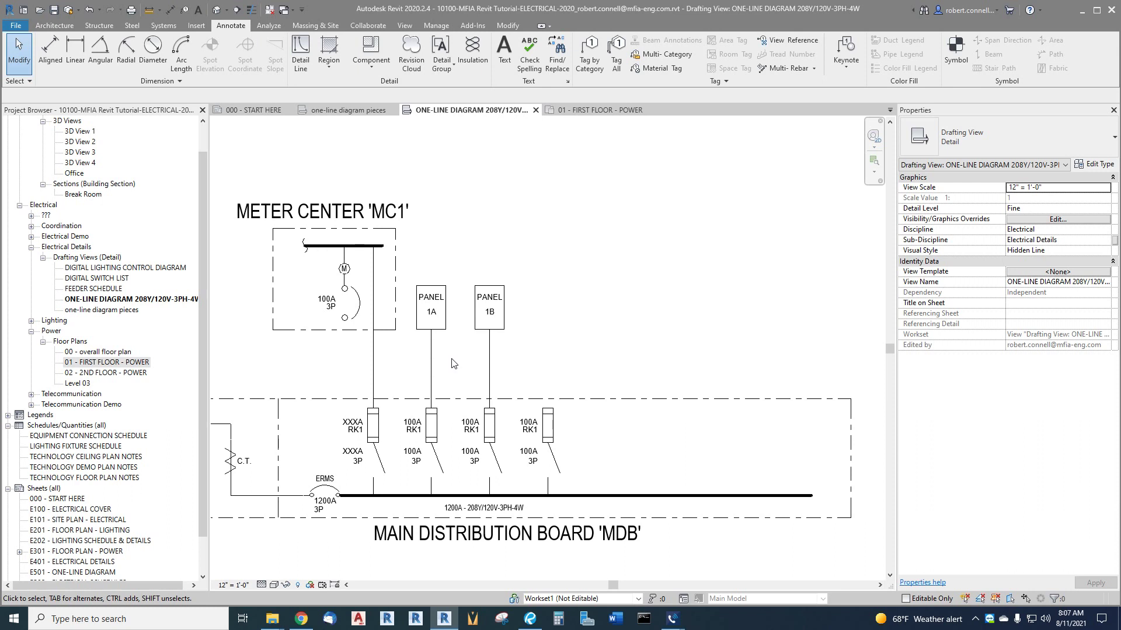
- Review the overall one-line diagram, from the MDB, meter center and panels back to the utility transformer and its service connection
scroll(602, 385, "down", 1)
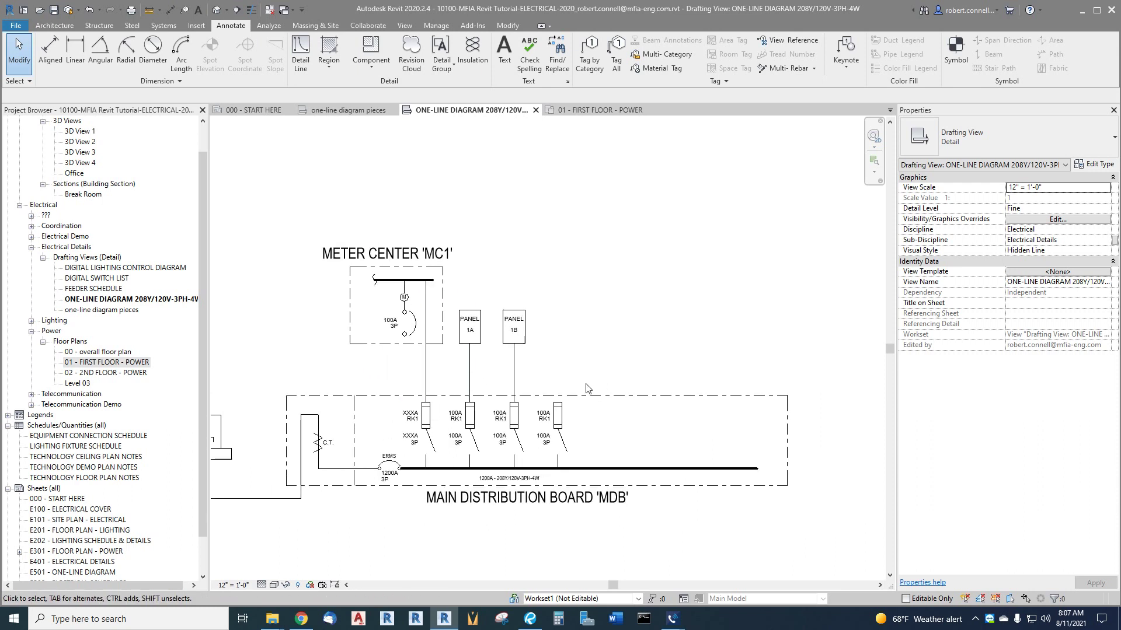
scroll(593, 305, "down", 1)
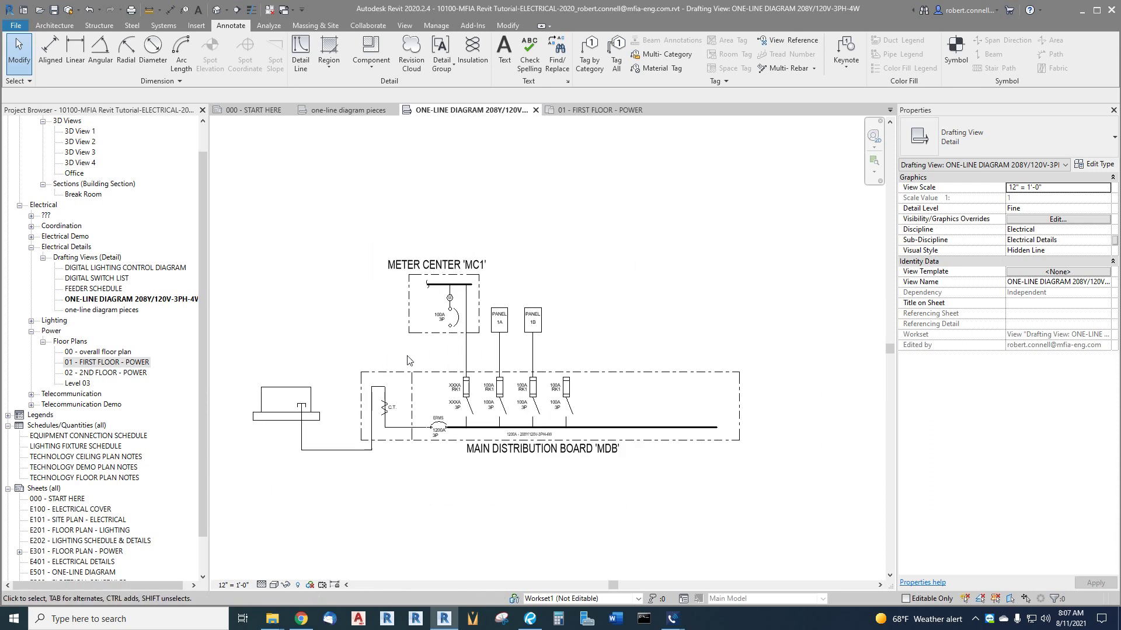
scroll(407, 360, "up", 1)
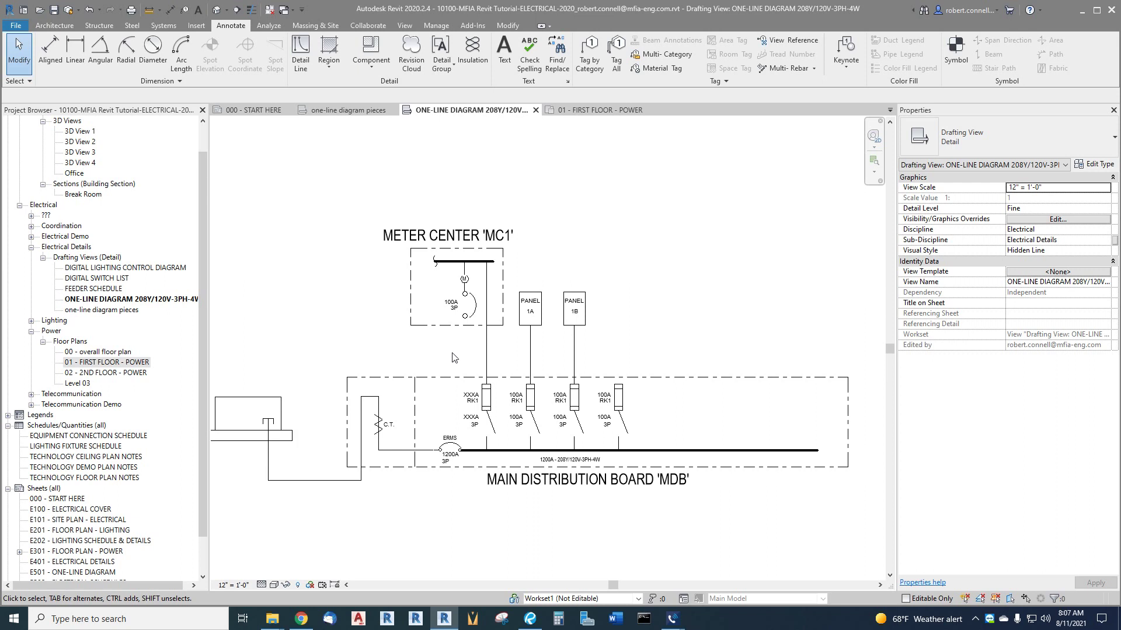
scroll(482, 350, "down", 1)
scroll(628, 415, "up", 1)
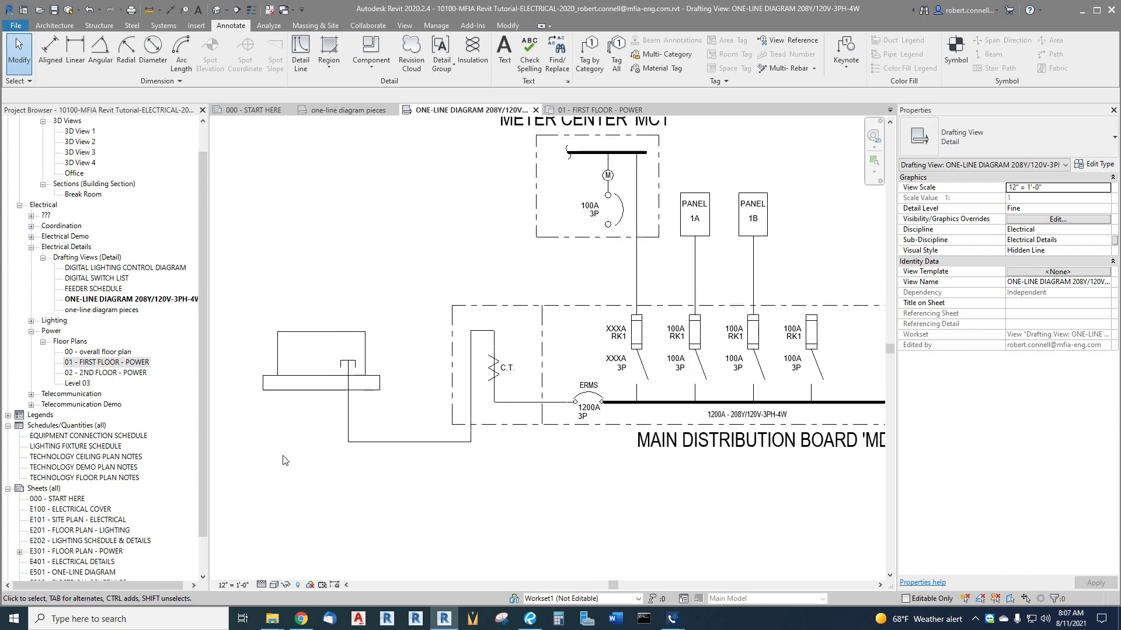
scroll(380, 380, "up", 1)
scroll(357, 332, "down", 1)
scroll(372, 336, "up", 1)
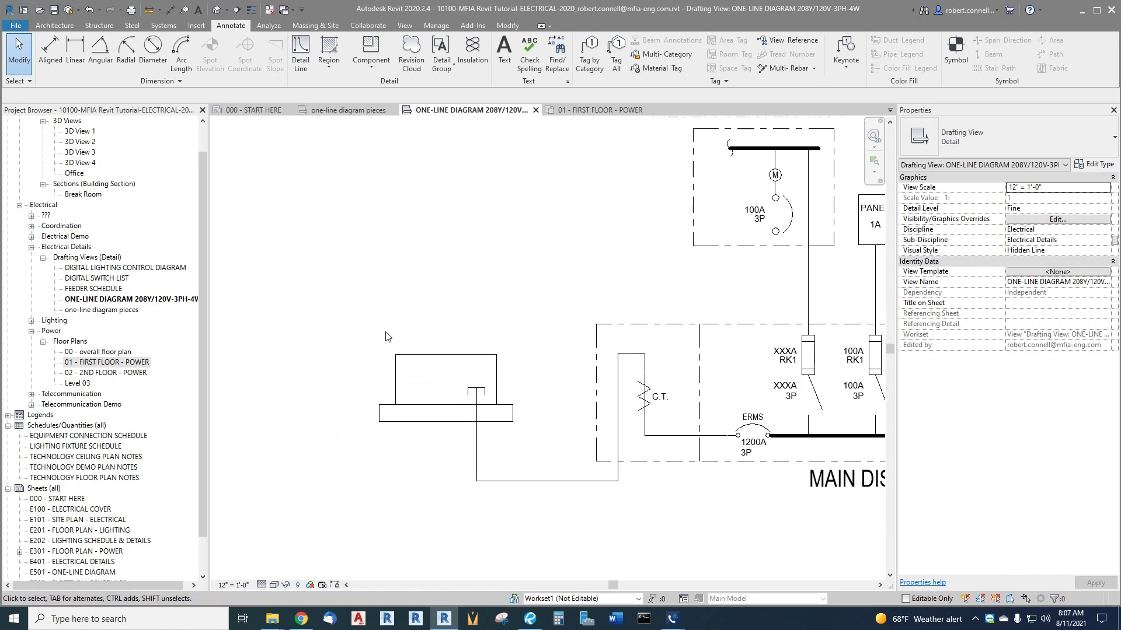
- Place a 3/32" Arial Arrow text note above the transformer reading "PROVIDE PAD FOR UTILITY TRANSFORMER PER UTILITY REQ'MTS" on three lines
left_click(504, 54)
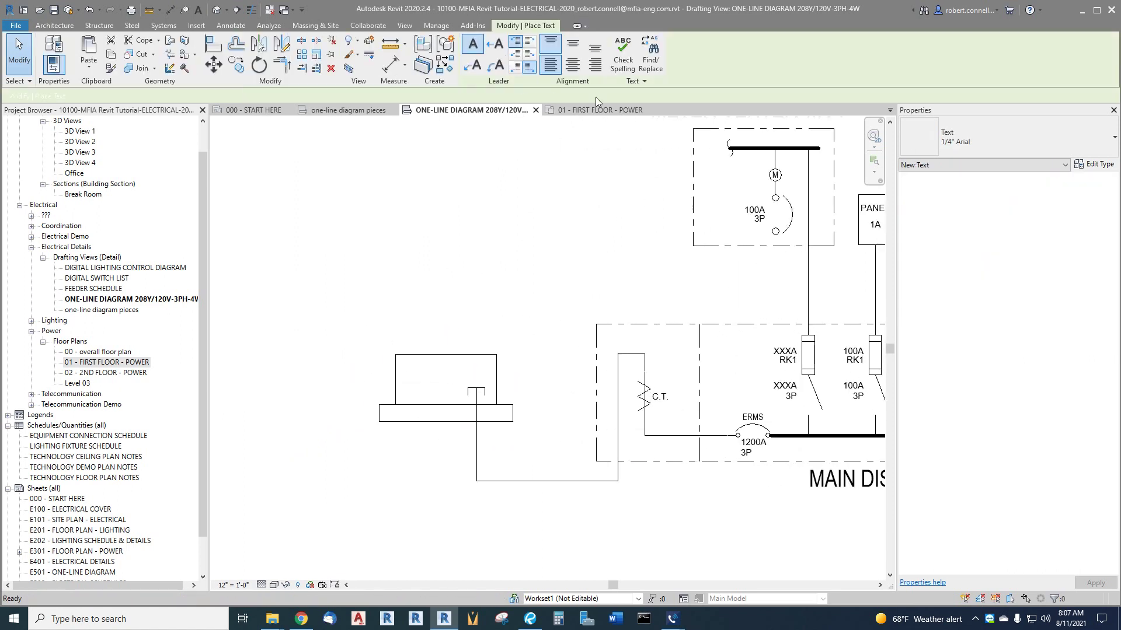
left_click(1004, 138)
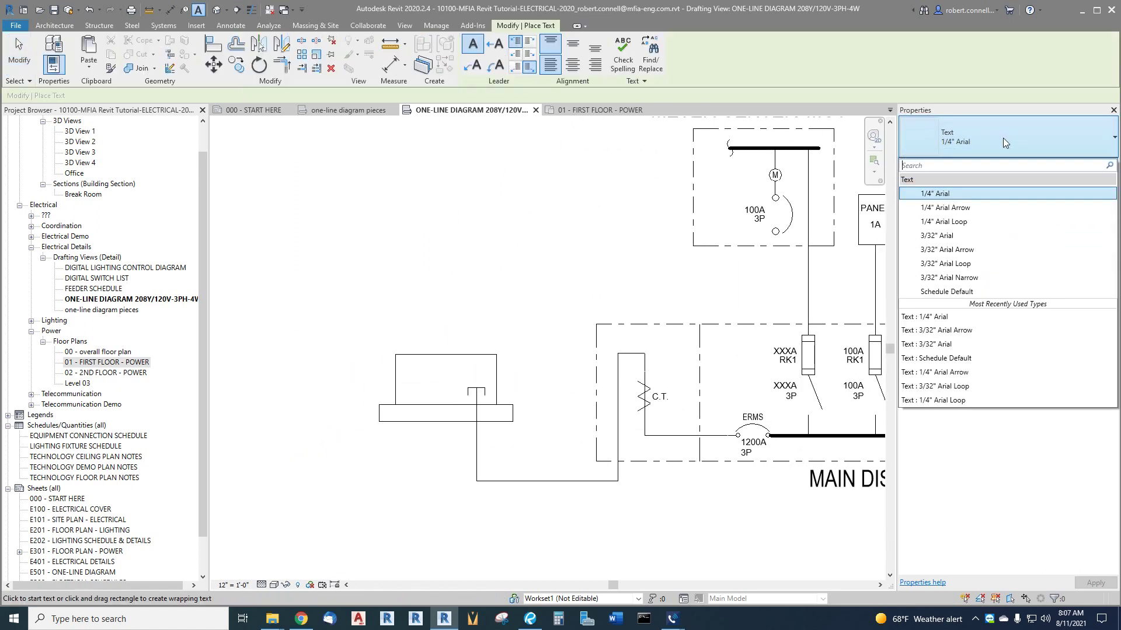
left_click(948, 250)
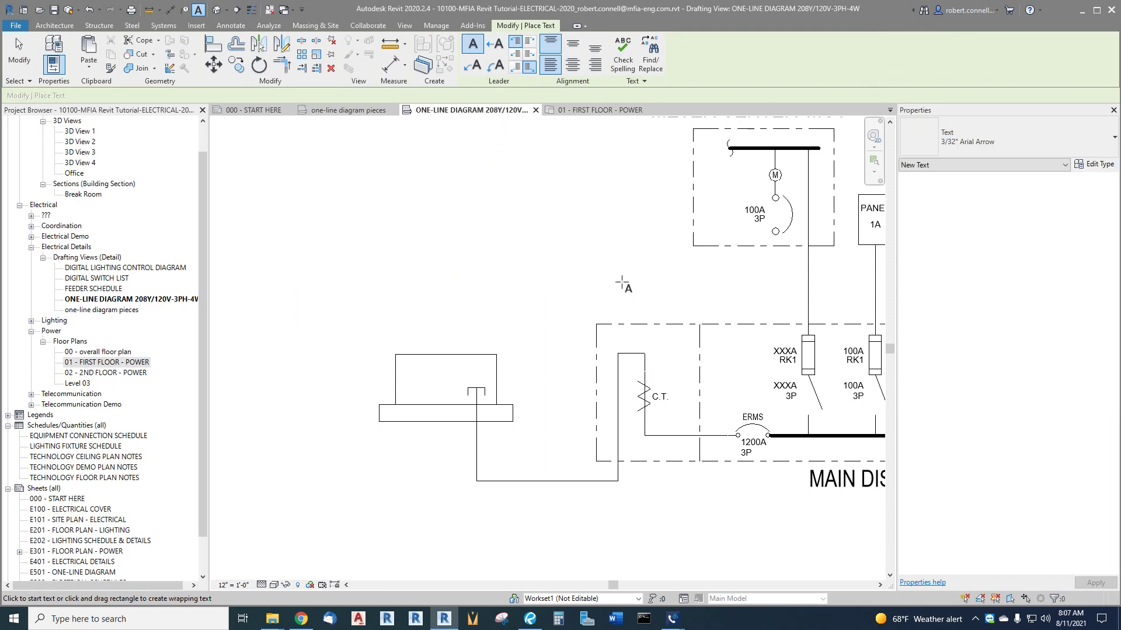
left_click(329, 281)
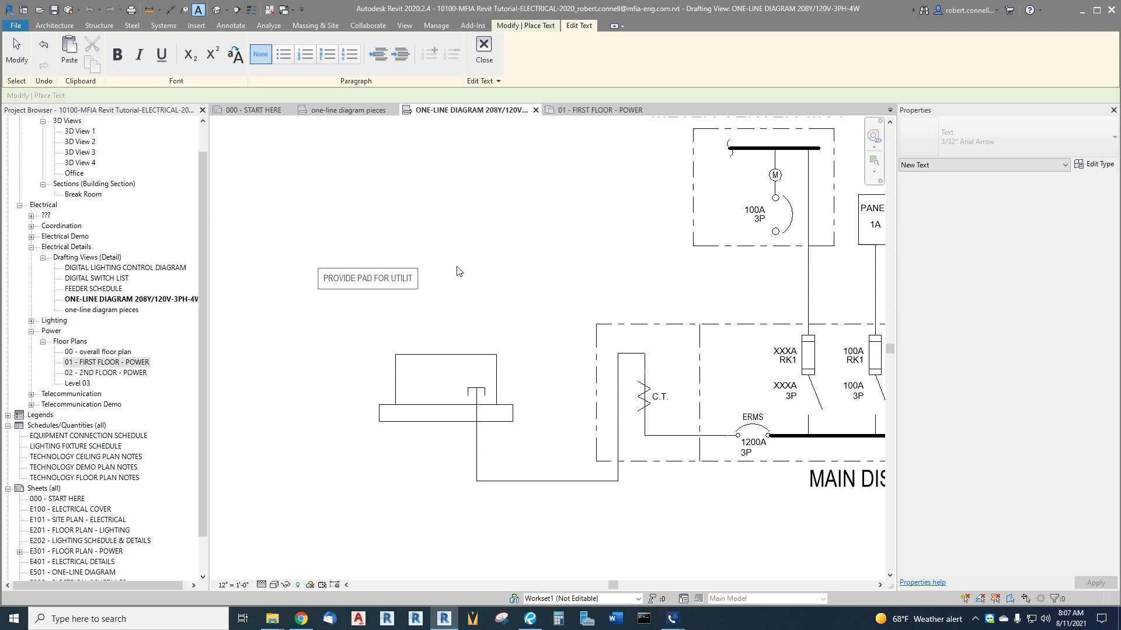
key("Return")
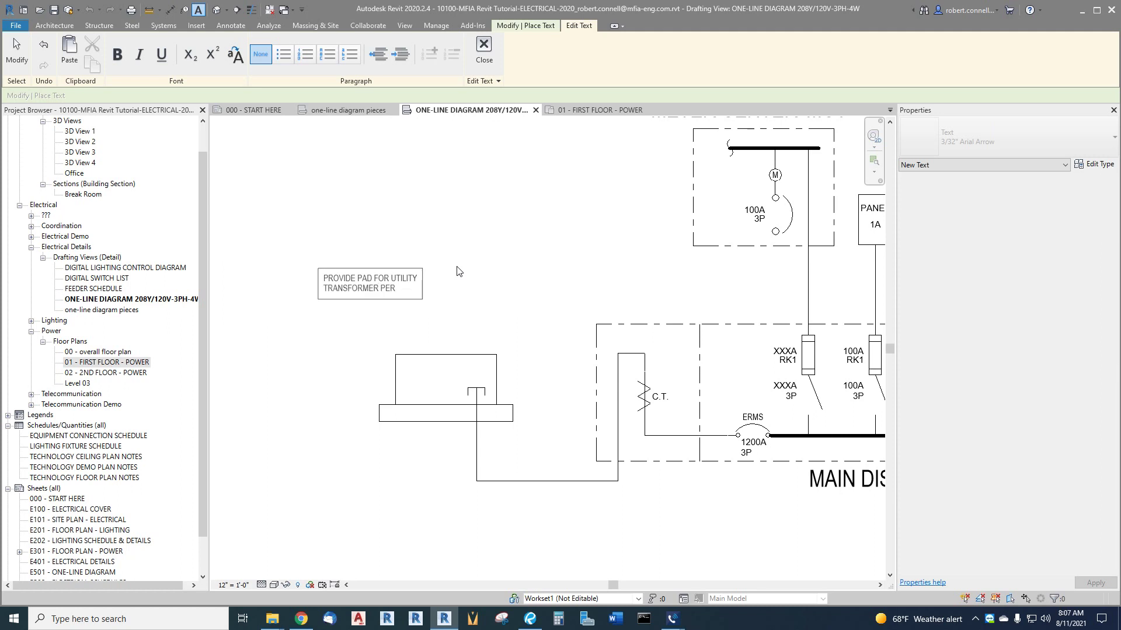
type("TY")
key("Return")
type("REQ'MTS")
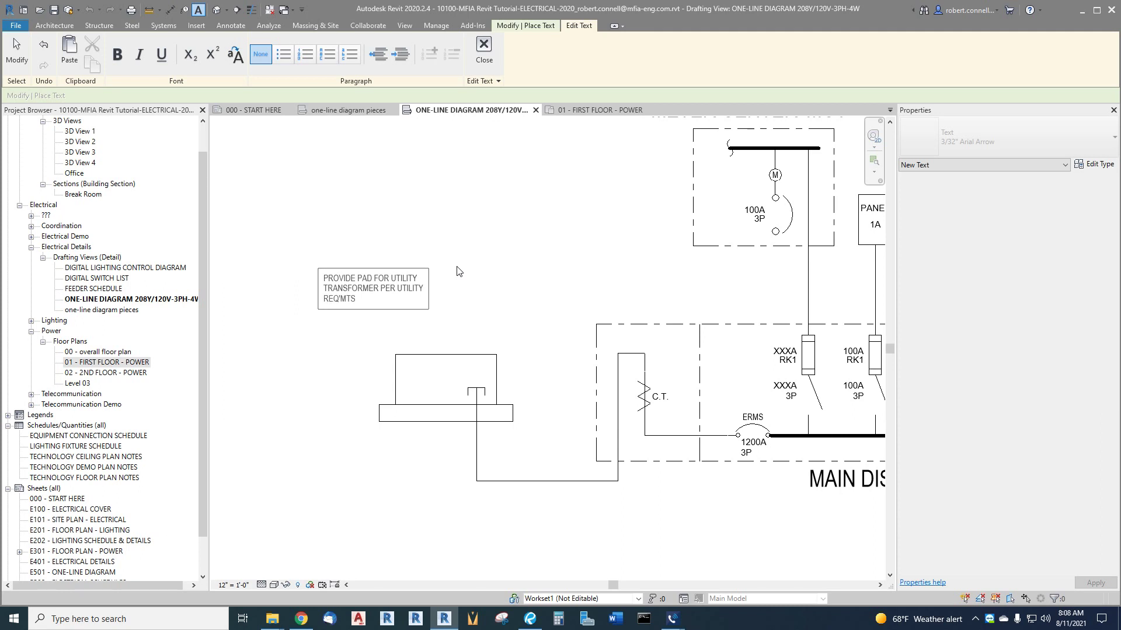
left_click(537, 244)
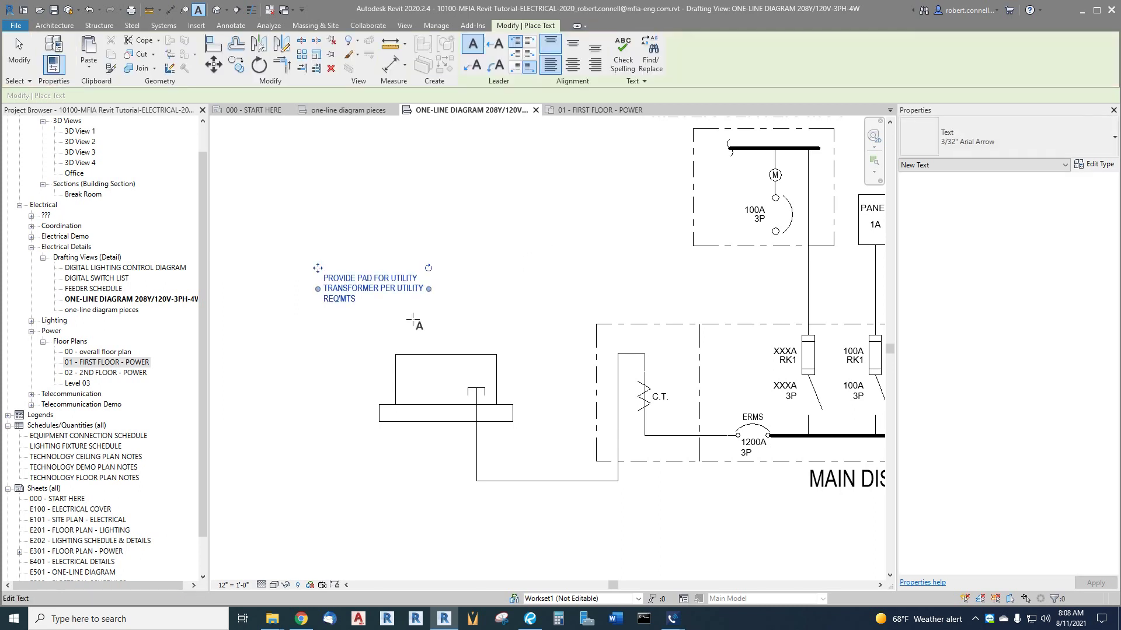
key("Escape")
- Move the pad note to the upper left of the transformer and add a right-side straight leader pointing at the transformer pad
scroll(384, 284, "up", 2)
left_click_drag(384, 284, 323, 317)
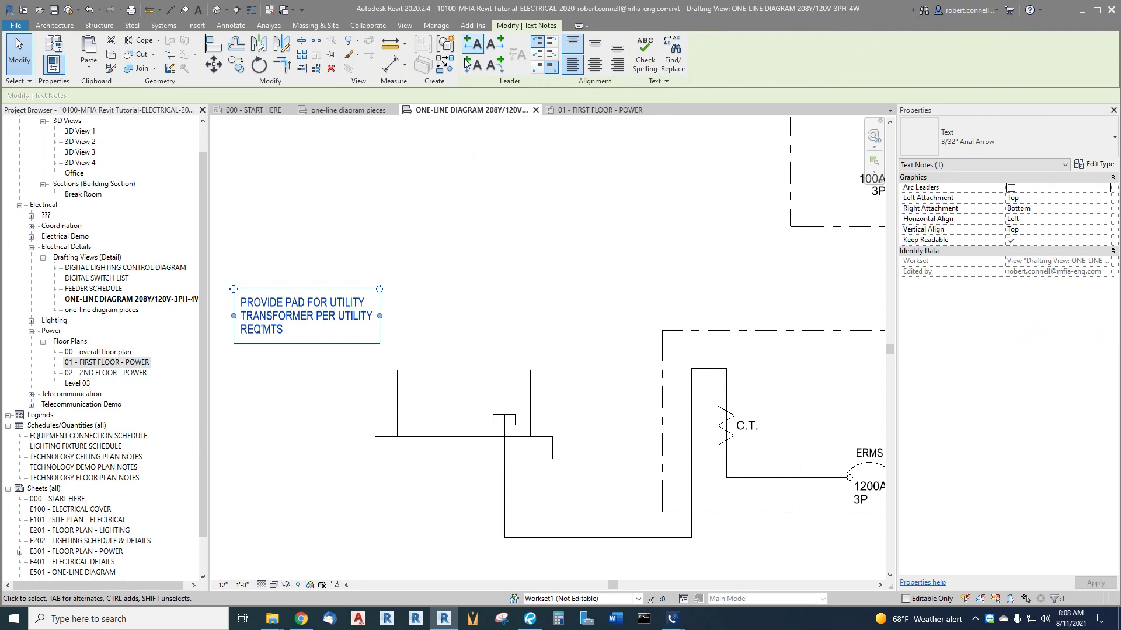
left_click(495, 44)
left_click_drag(468, 330, 395, 445)
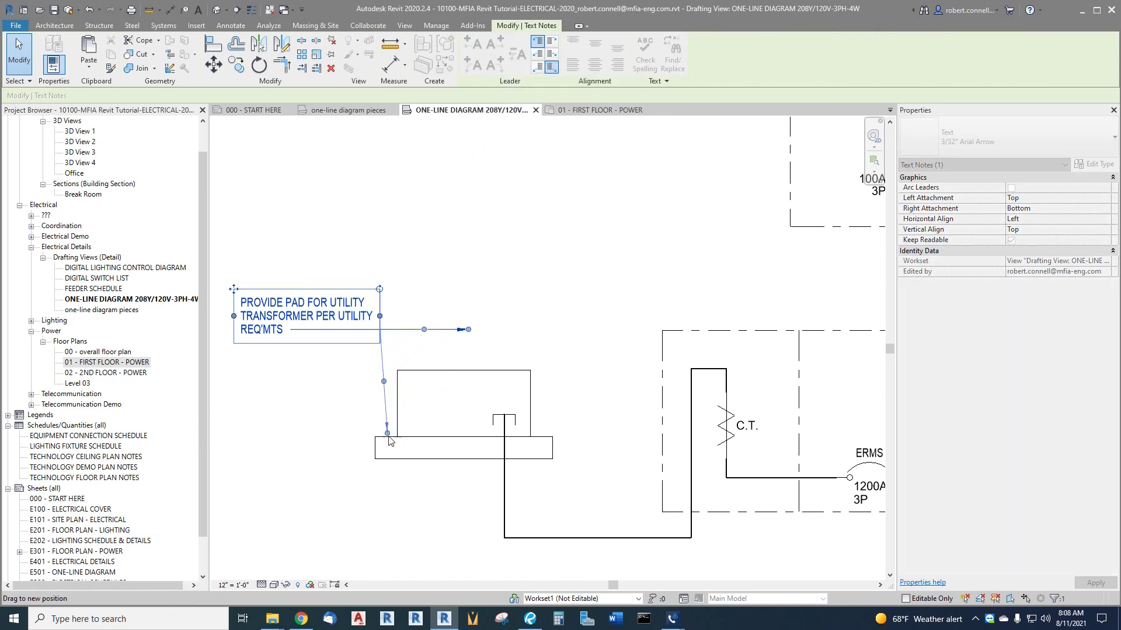
key("Escape")
scroll(345, 342, "down", 4)
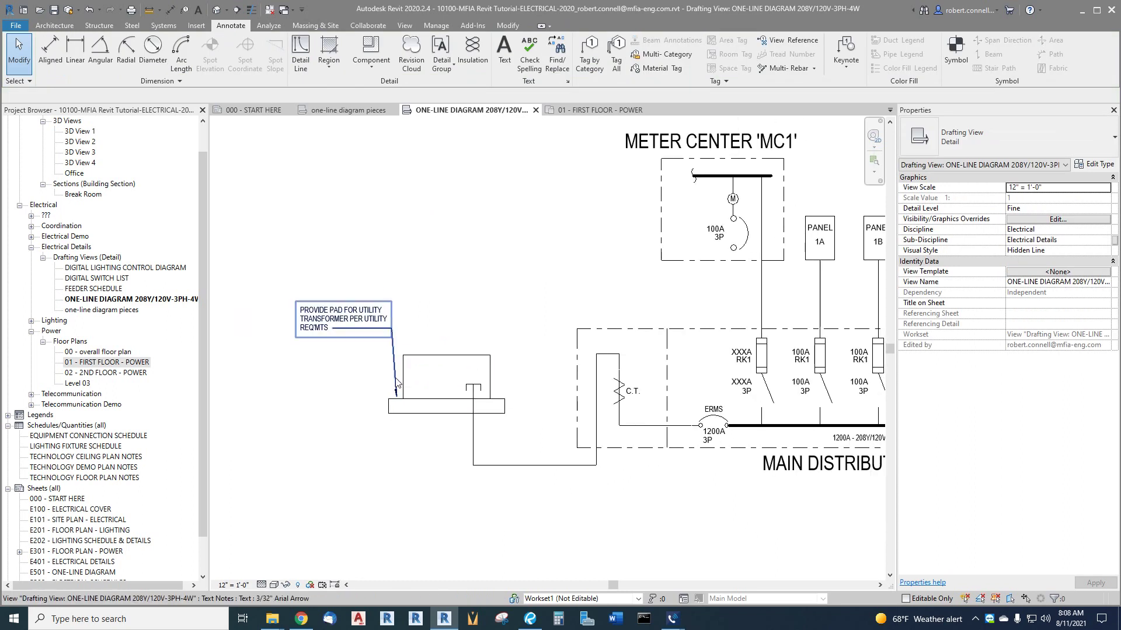
scroll(298, 415, "down", 1)
scroll(298, 415, "down", 2)
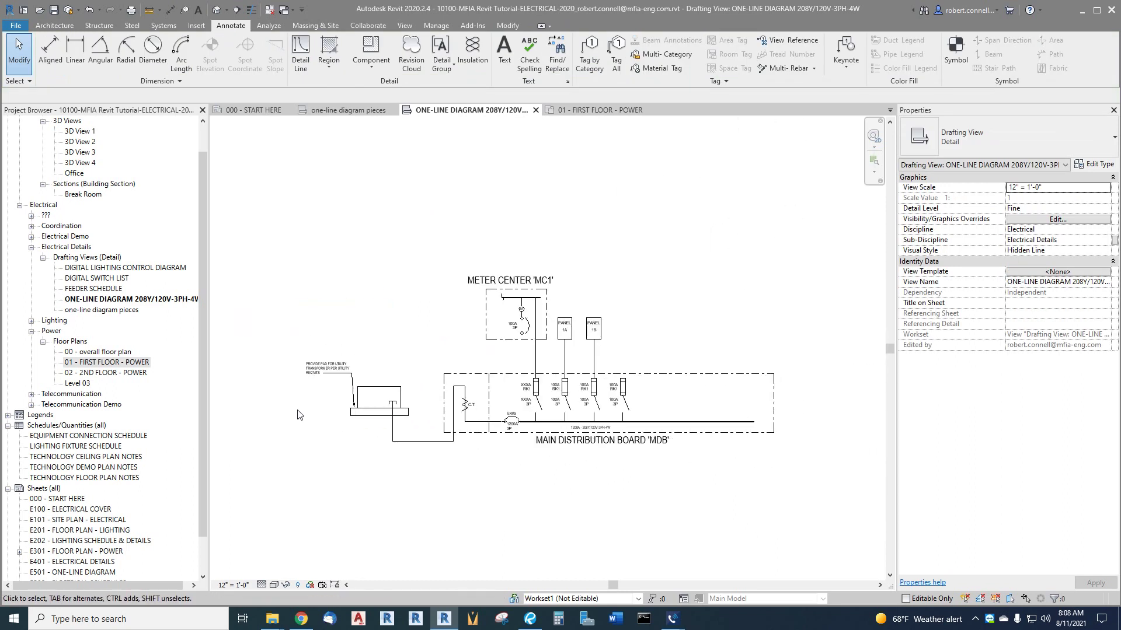
scroll(493, 489, "up", 2)
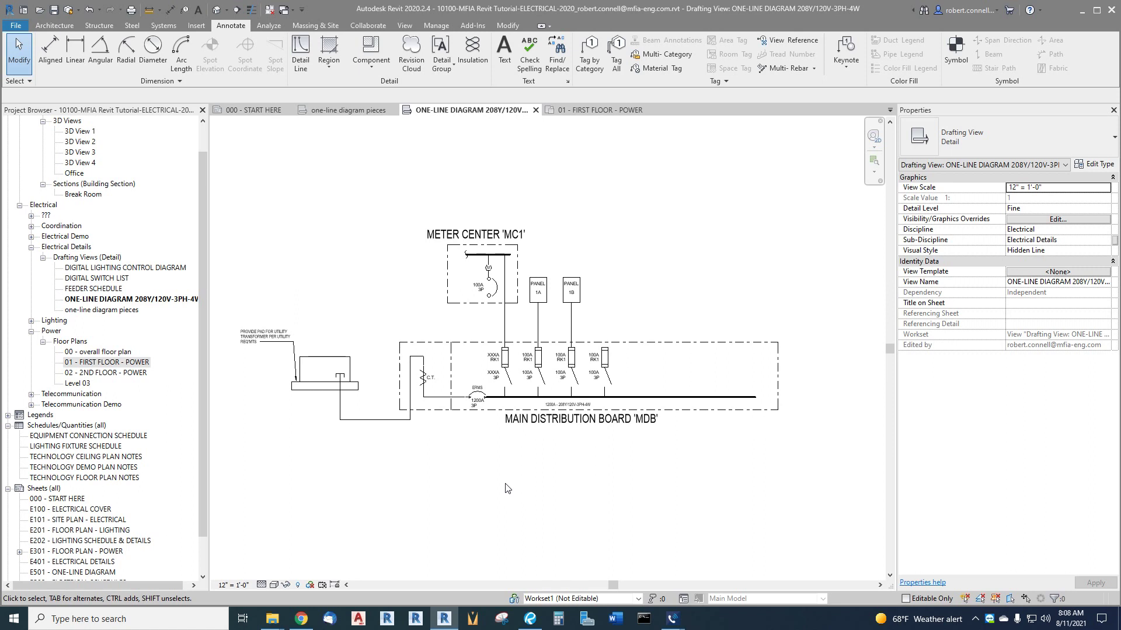